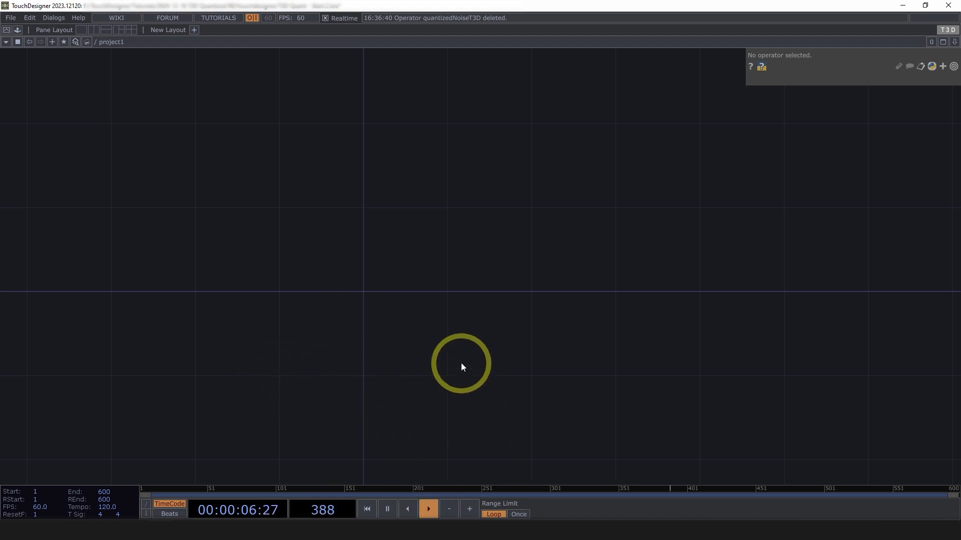
{"action": "left_click_drag", "start_coordinate": [423, 338], "coordinate": [438, 338]}
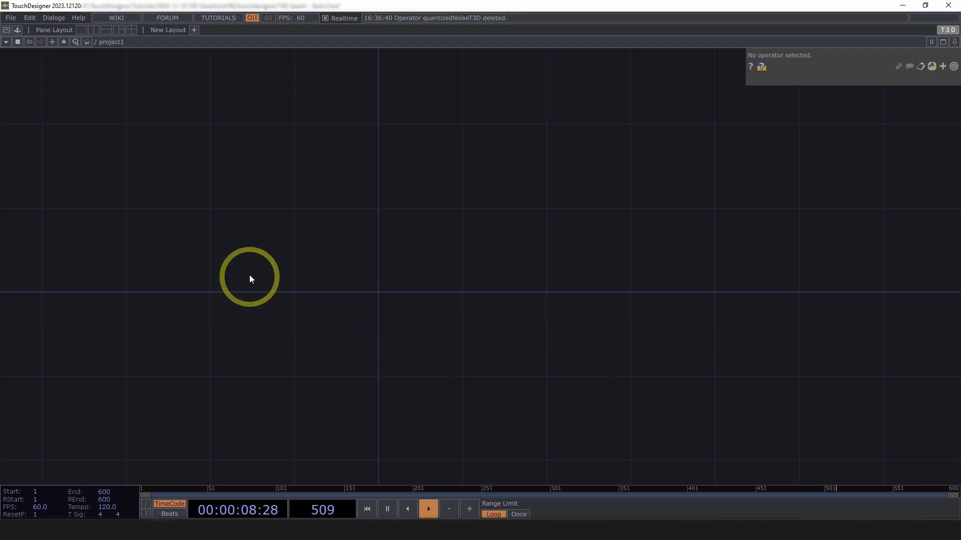
{"action": "key", "text": "Tab"}
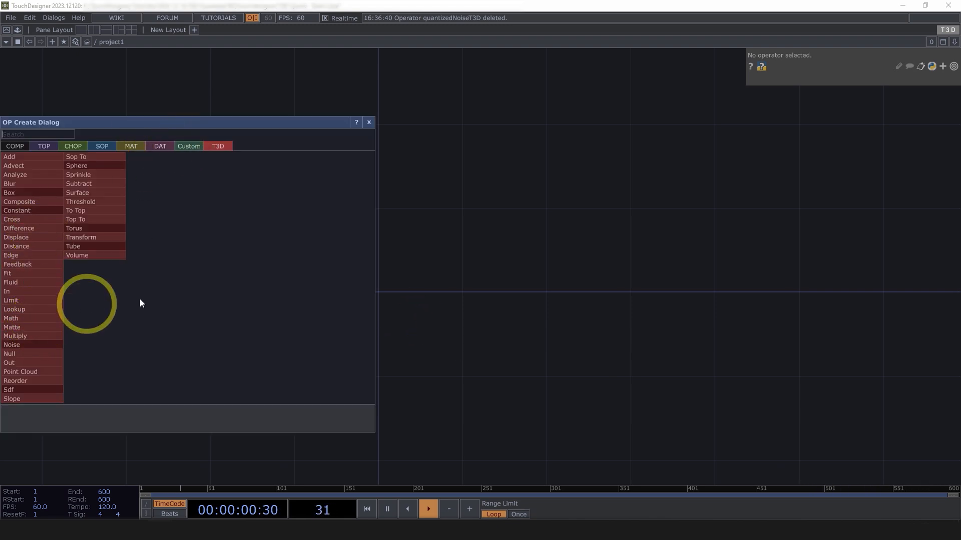
{"action": "key", "text": "Escape"}
{"action": "left_click", "coordinate": [340, 285]}
{"action": "left_click", "coordinate": [373, 274]}
Add a Base COMP near the network's origin and name it quantizedNoiseT3D.
{"action": "key", "text": "Tab"}
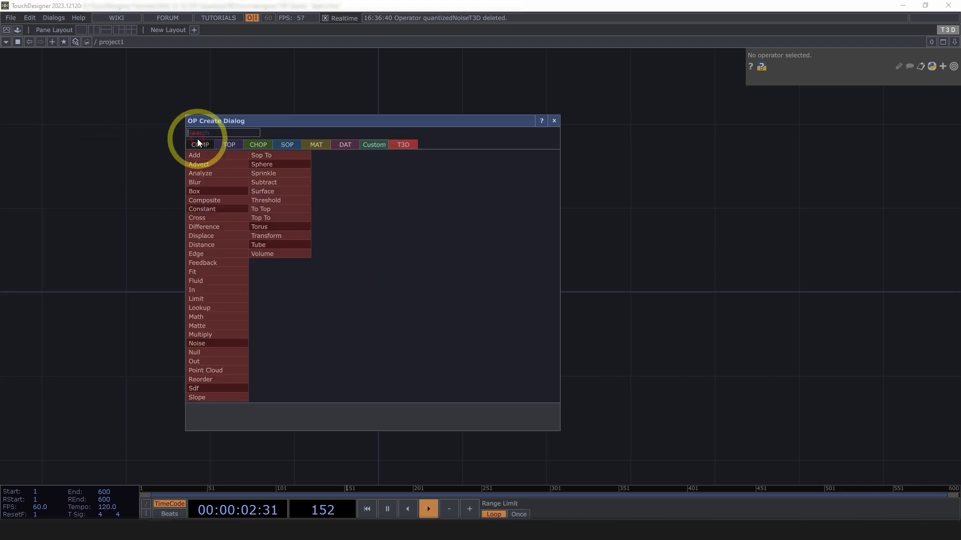
{"action": "left_click", "coordinate": [199, 144]}
{"action": "type", "text": "ba"}
{"action": "key", "text": "Return"}
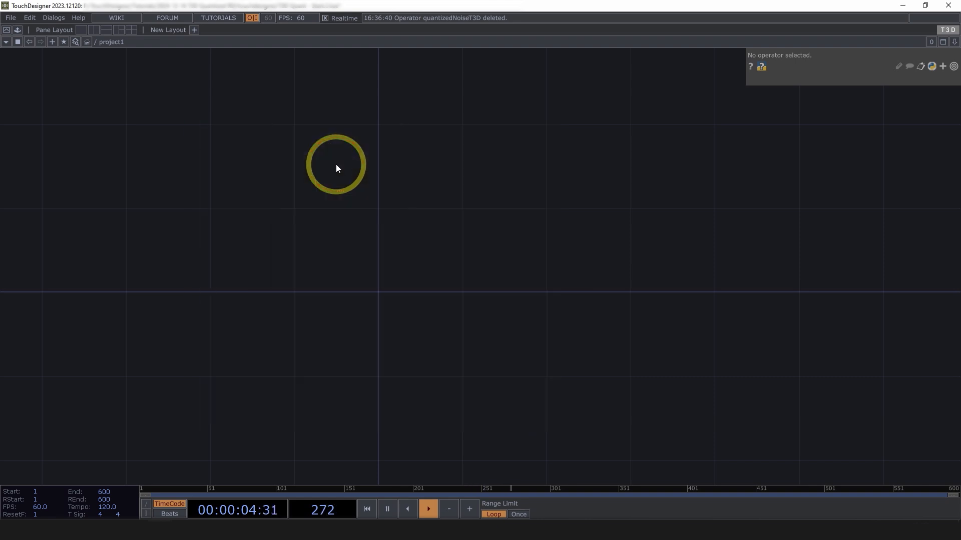
{"action": "left_click", "coordinate": [381, 287]}
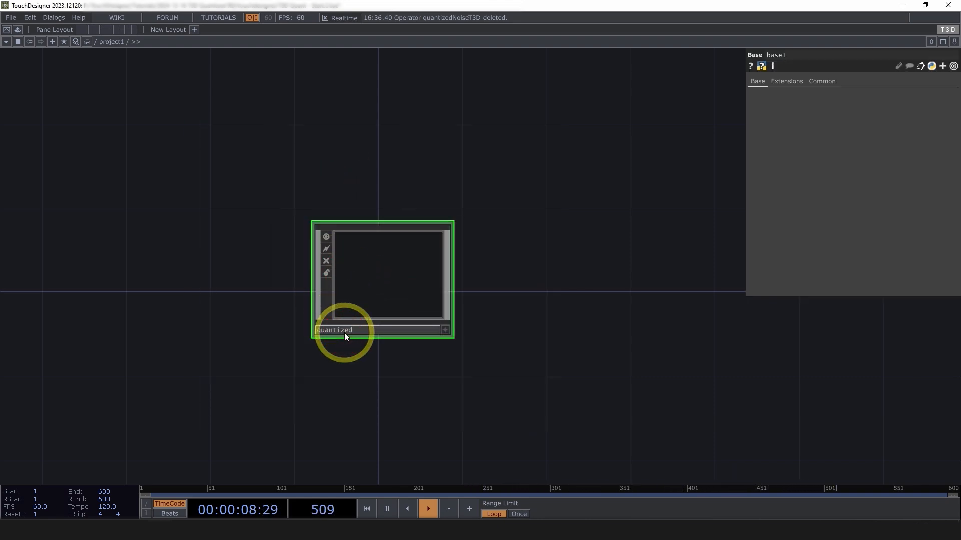
{"action": "type", "text": "T3D"}
{"action": "key", "text": "Return"}
Open quantizedNoiseT3D for component customization and add a single Int custom parameter named Resolution.
{"action": "right_click", "coordinate": [388, 270]}
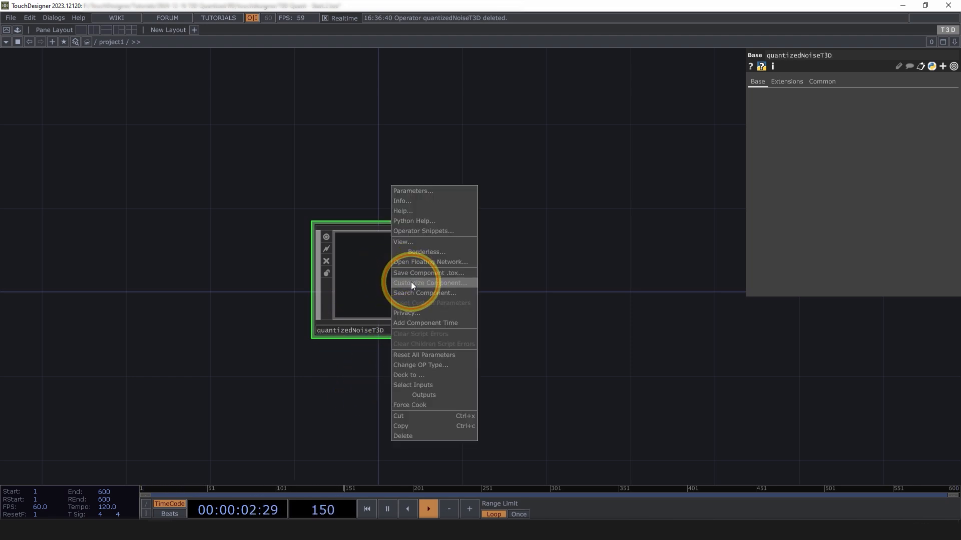
{"action": "left_click", "coordinate": [410, 281]}
{"action": "left_click_drag", "start_coordinate": [403, 102], "coordinate": [572, 89]}
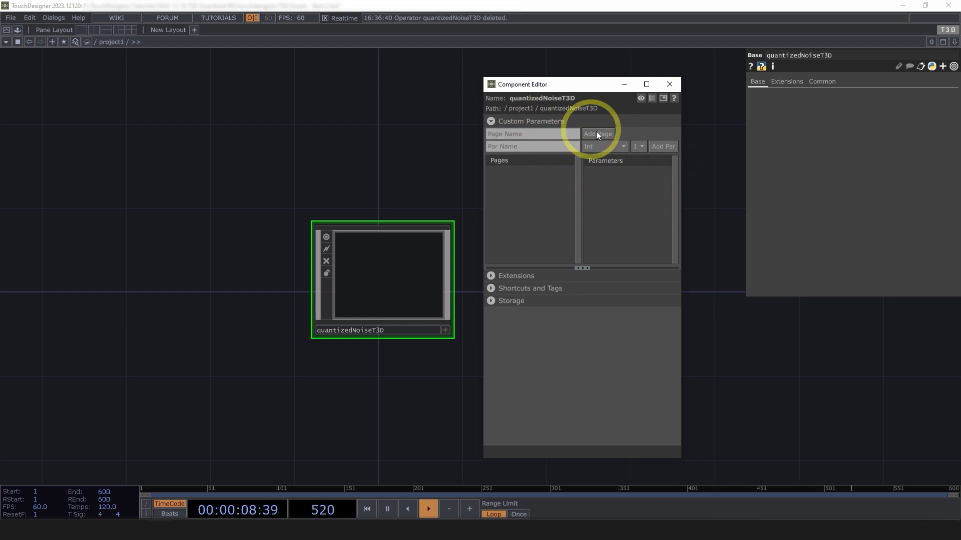
{"action": "left_click", "coordinate": [561, 148]}
{"action": "type", "text": "Resolution"}
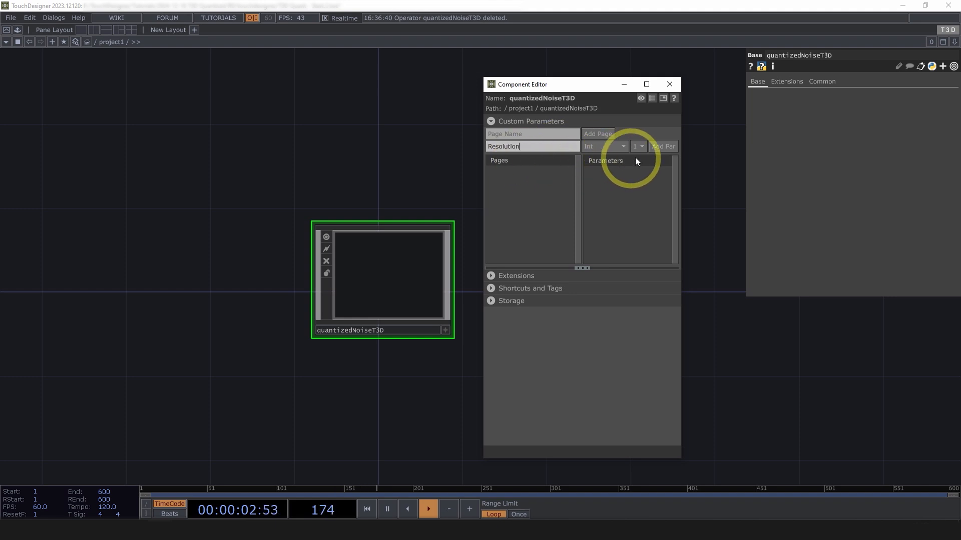
{"action": "left_click", "coordinate": [664, 146]}
Give the Resolution parameter a range maximum of 200 and a default of 160, and show the component's Custom page.
{"action": "left_click", "coordinate": [576, 397]}
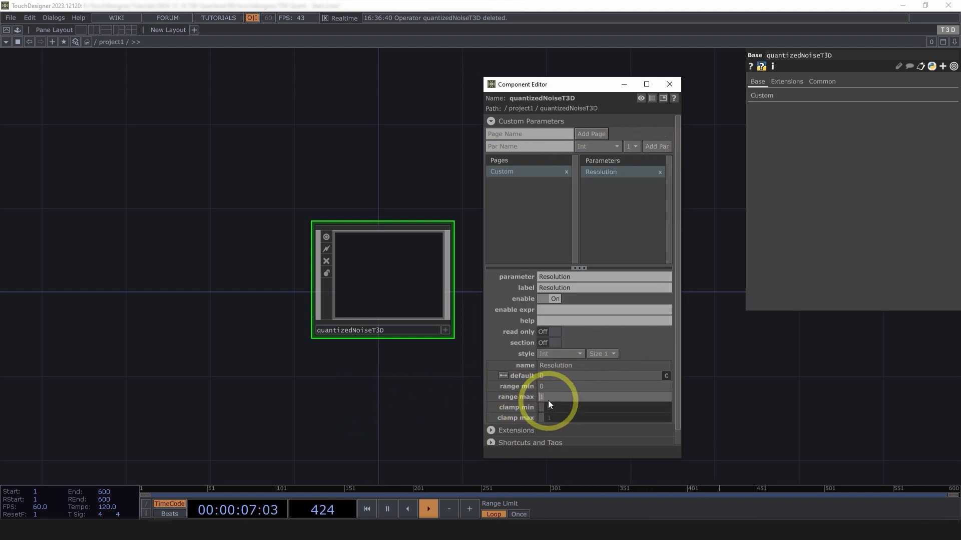
{"action": "type", "text": "200"}
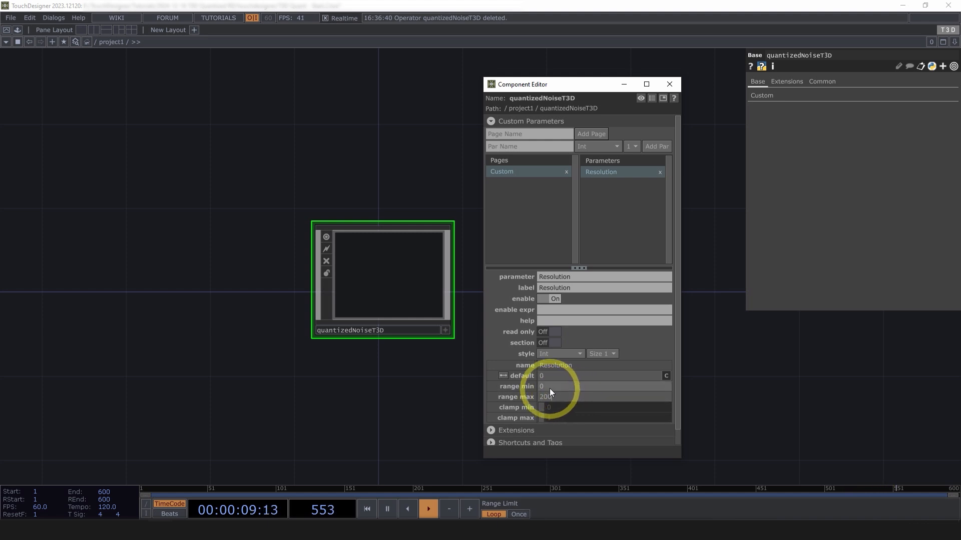
{"action": "left_click", "coordinate": [539, 374]}
{"action": "type", "text": "160"}
{"action": "key", "text": "Return"}
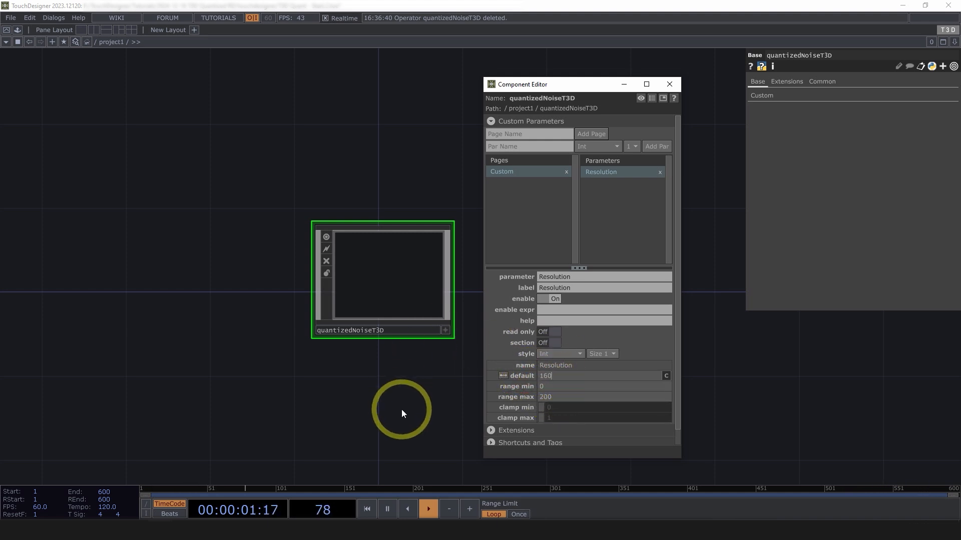
{"action": "left_click", "coordinate": [761, 95]}
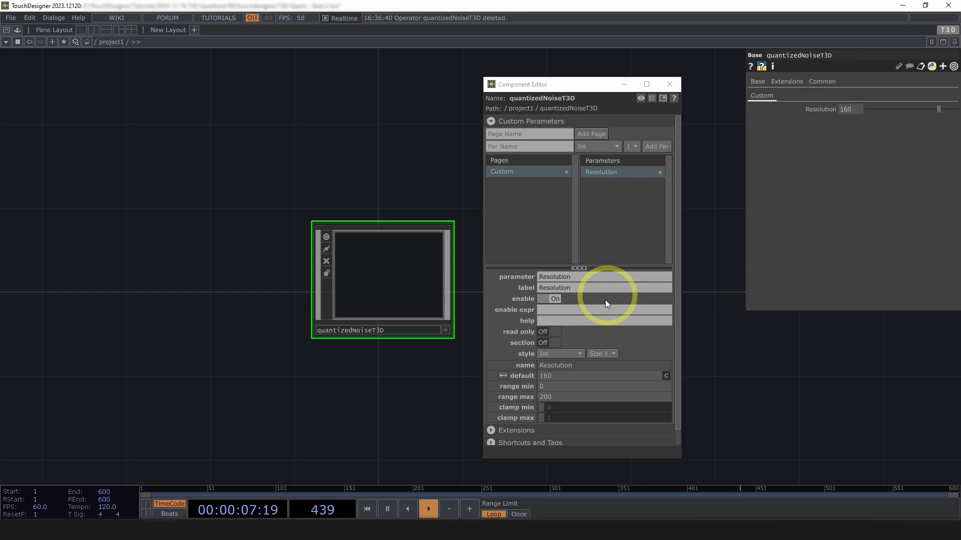
Add a Float custom parameter named Step with a default of 0.05 and a range maximum of 0.5.
{"action": "left_click", "coordinate": [523, 146]}
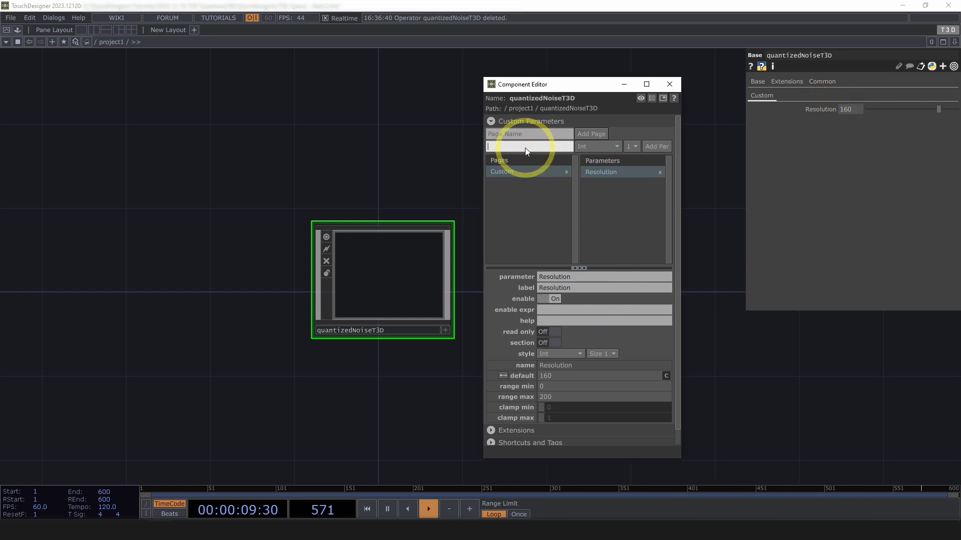
{"action": "type", "text": "Step"}
{"action": "left_click", "coordinate": [602, 147]}
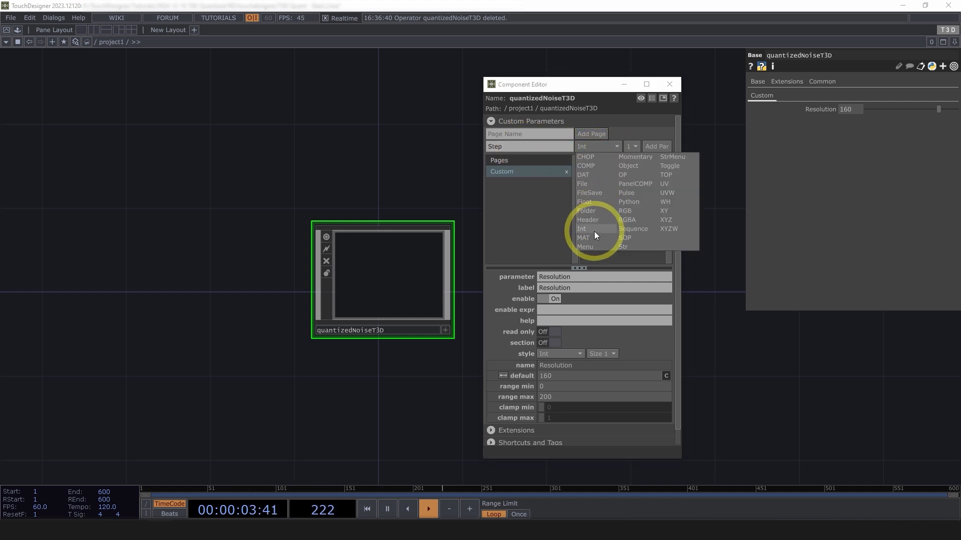
{"action": "left_click", "coordinate": [596, 202]}
{"action": "left_click", "coordinate": [656, 146]}
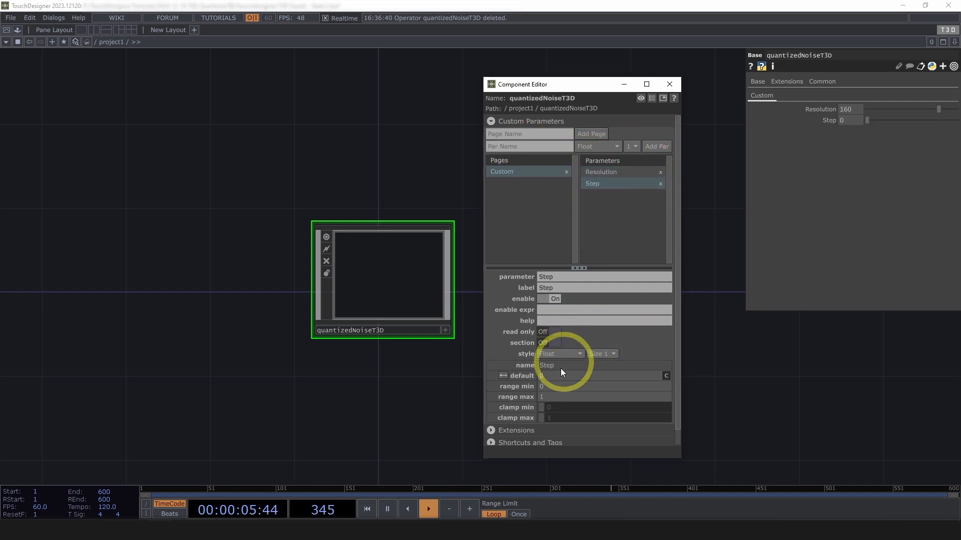
{"action": "left_click_drag", "start_coordinate": [543, 374], "coordinate": [524, 398]}
{"action": "type", "text": ".05"}
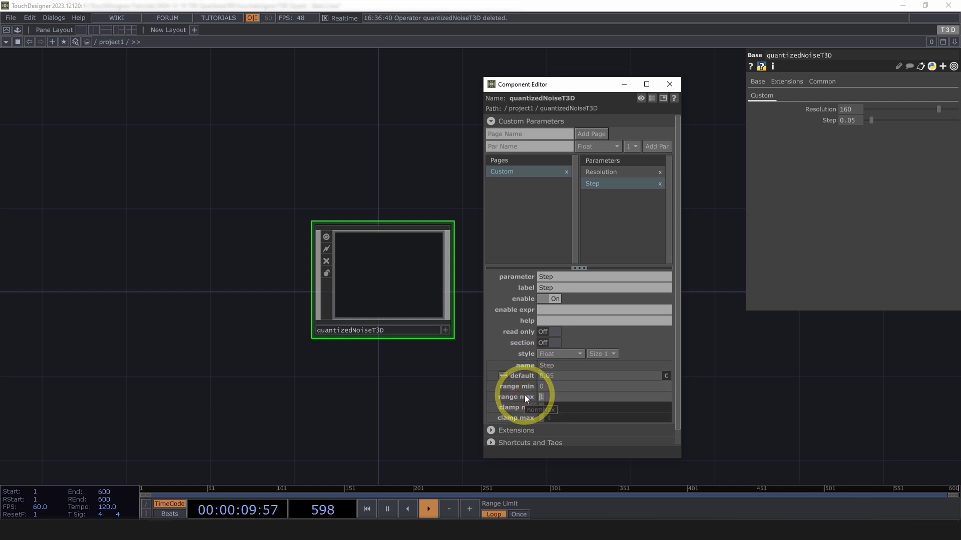
{"action": "type", "text": ".5"}
{"action": "key", "text": "Return"}
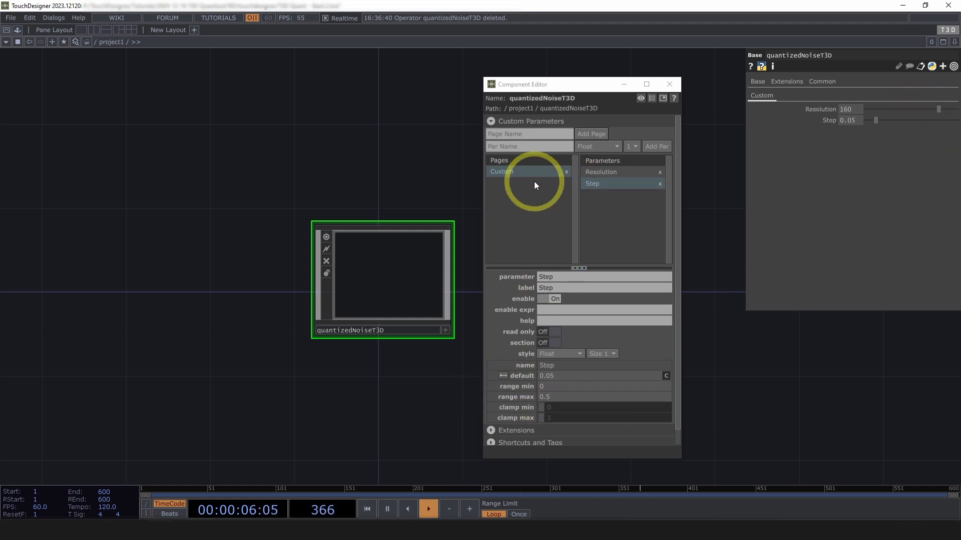
Add a Float custom parameter named Threshold with a default of 0.5 and close the component editor.
{"action": "left_click", "coordinate": [526, 145]}
{"action": "type", "text": "Threshold"}
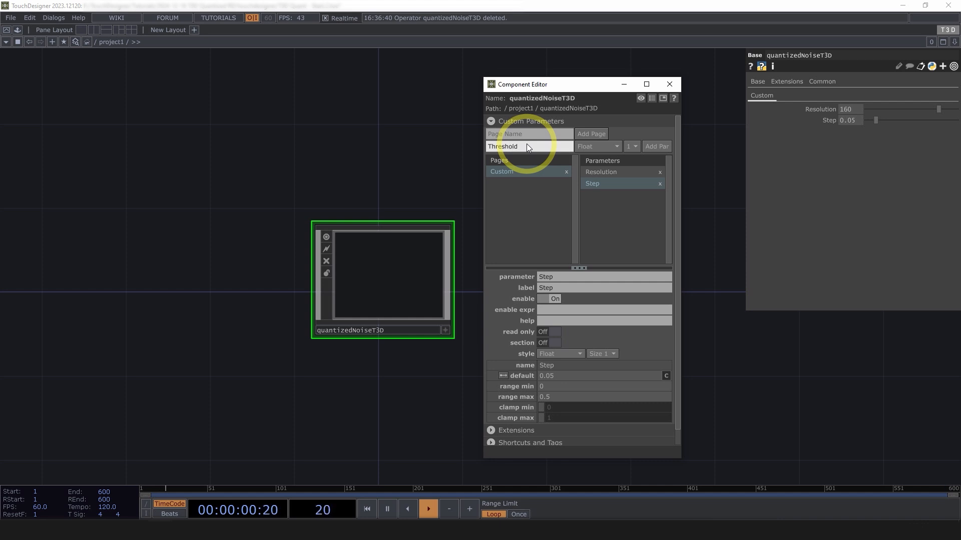
{"action": "left_click", "coordinate": [645, 147]}
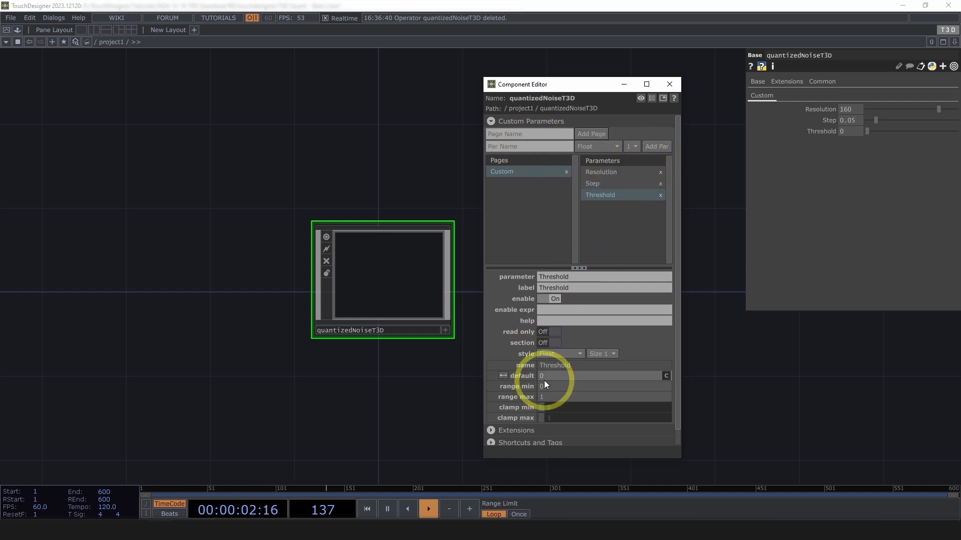
{"action": "left_click", "coordinate": [556, 377]}
{"action": "type", "text": "0.5"}
{"action": "key", "text": "Return"}
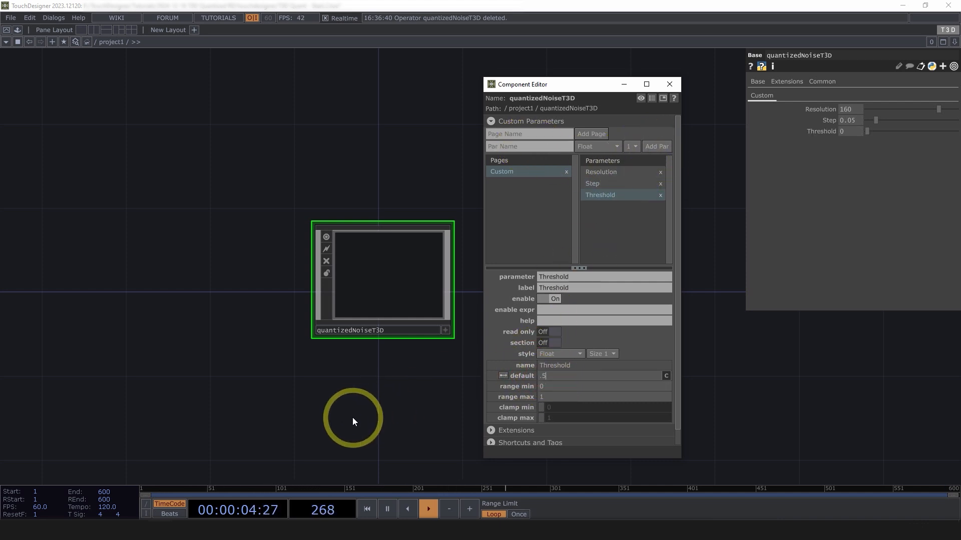
{"action": "left_click", "coordinate": [668, 85]}
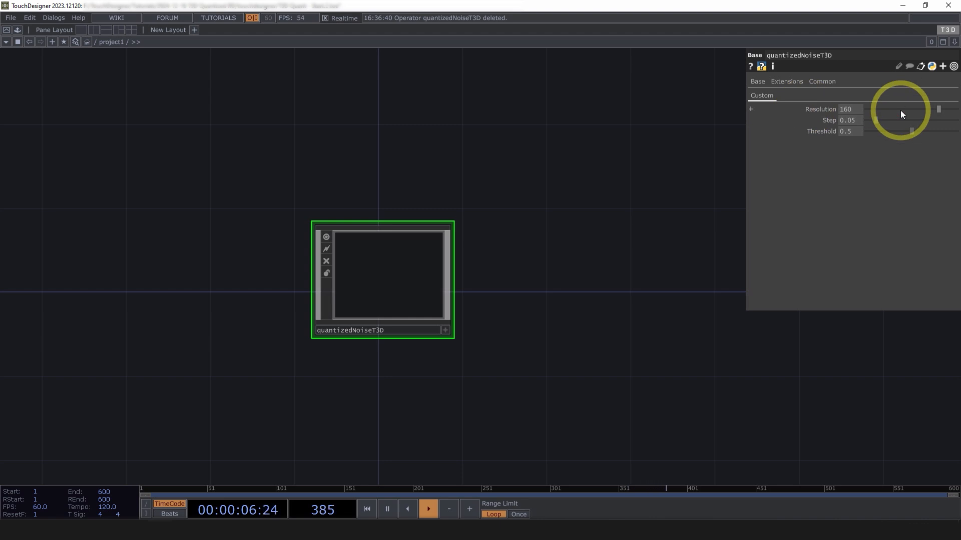
Enter the quantizedNoiseT3D component and place a T3D Noise operator in its empty network.
{"action": "left_click", "coordinate": [404, 275]}
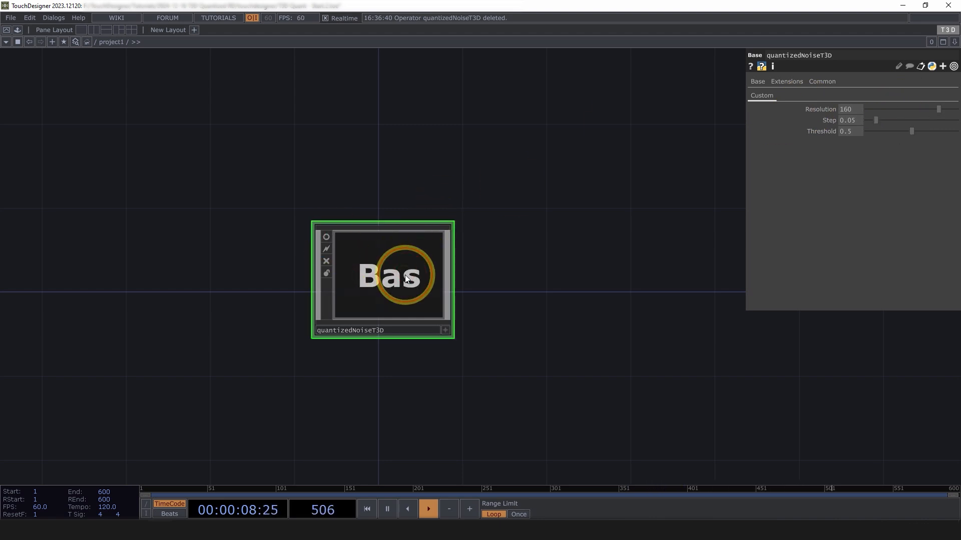
{"action": "key", "text": "i"}
{"action": "left_click_drag", "start_coordinate": [438, 331], "coordinate": [400, 245]}
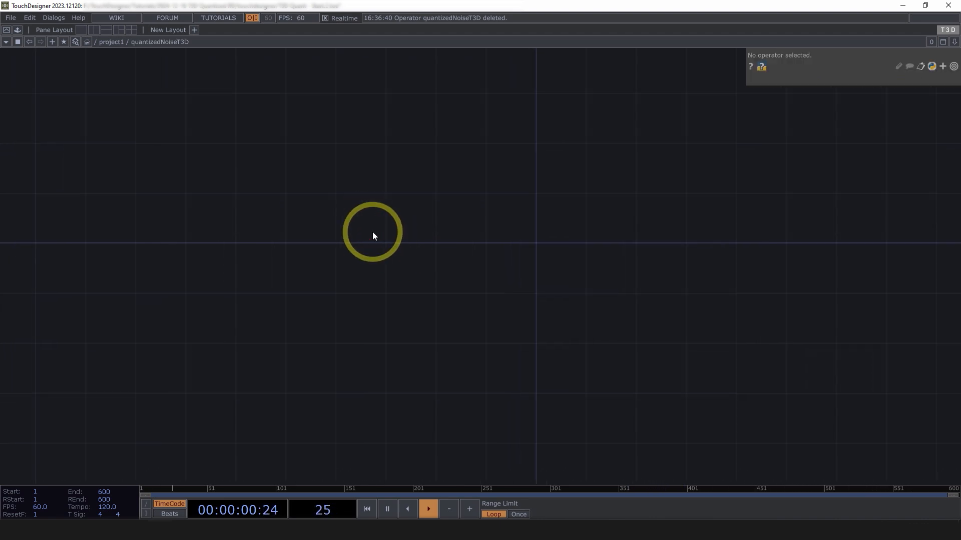
{"action": "key", "text": "Tab"}
{"action": "left_click", "coordinate": [414, 105]}
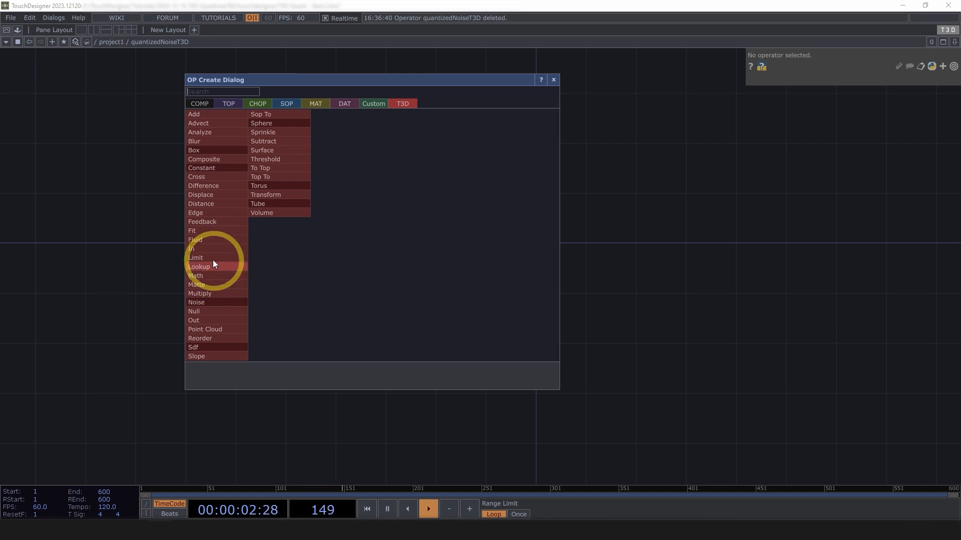
{"action": "left_click", "coordinate": [214, 300]}
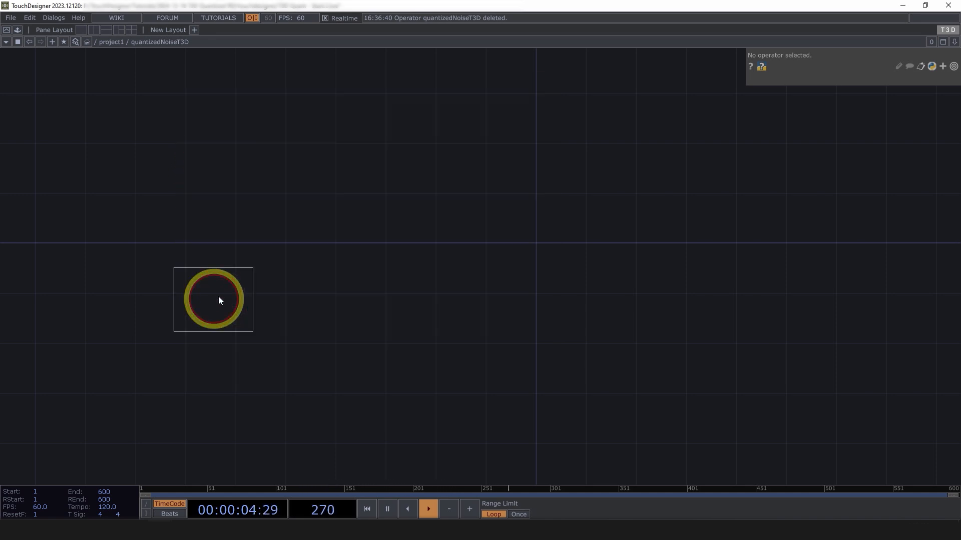
{"action": "left_click", "coordinate": [457, 238]}
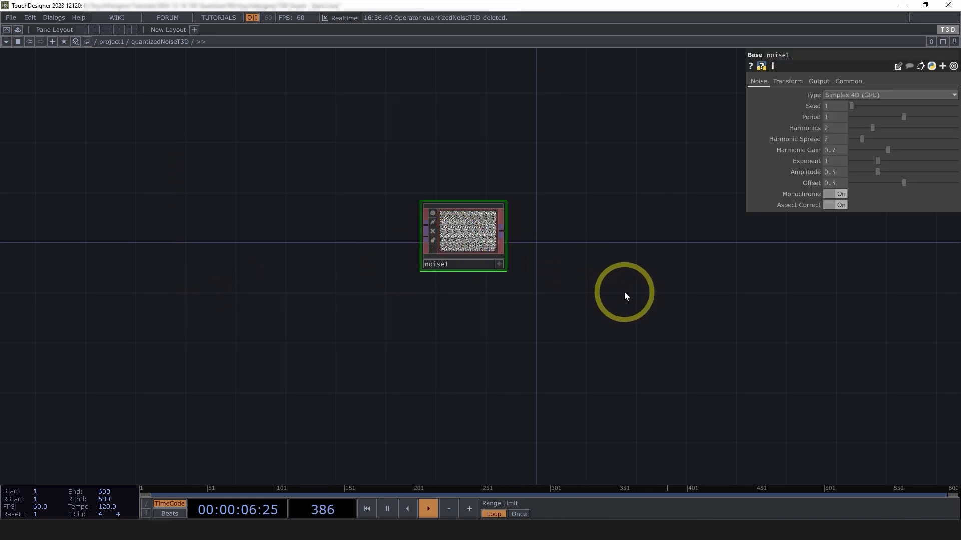
Set the Noise operator's pixel format to 16-bit float (RGBA).
{"action": "scroll", "coordinate": [463, 240], "scroll_direction": "up", "scroll_amount": 5}
{"action": "scroll", "coordinate": [396, 231], "scroll_direction": "up", "scroll_amount": 2}
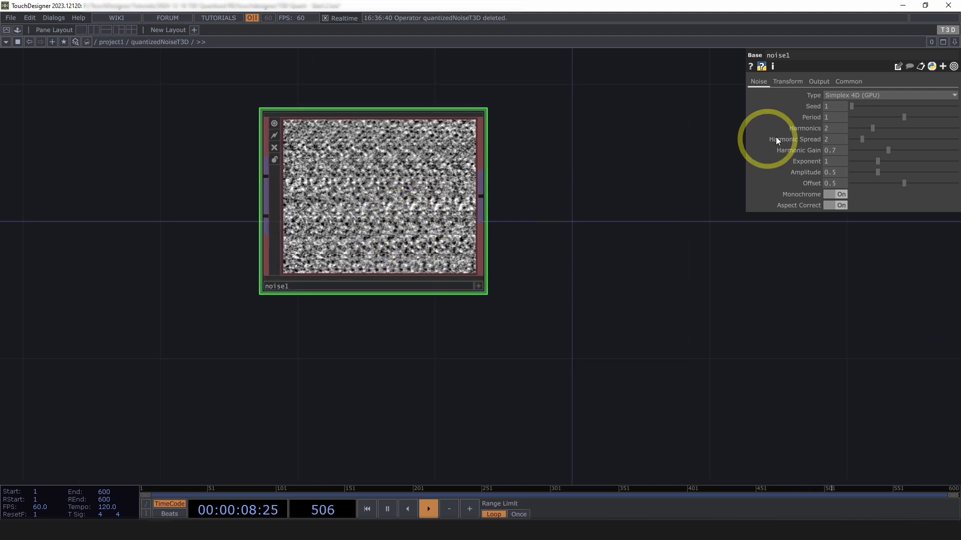
{"action": "left_click", "coordinate": [848, 81]}
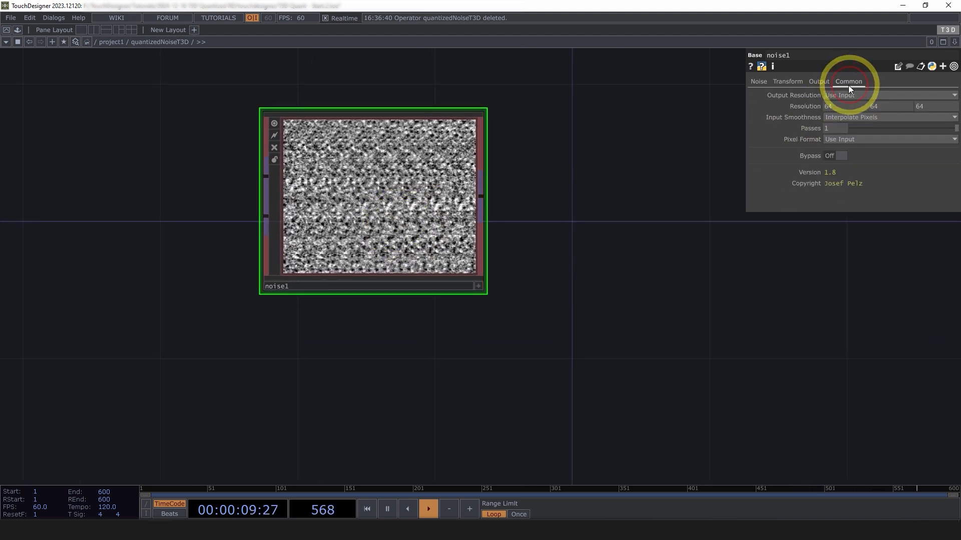
{"action": "left_click", "coordinate": [845, 138]}
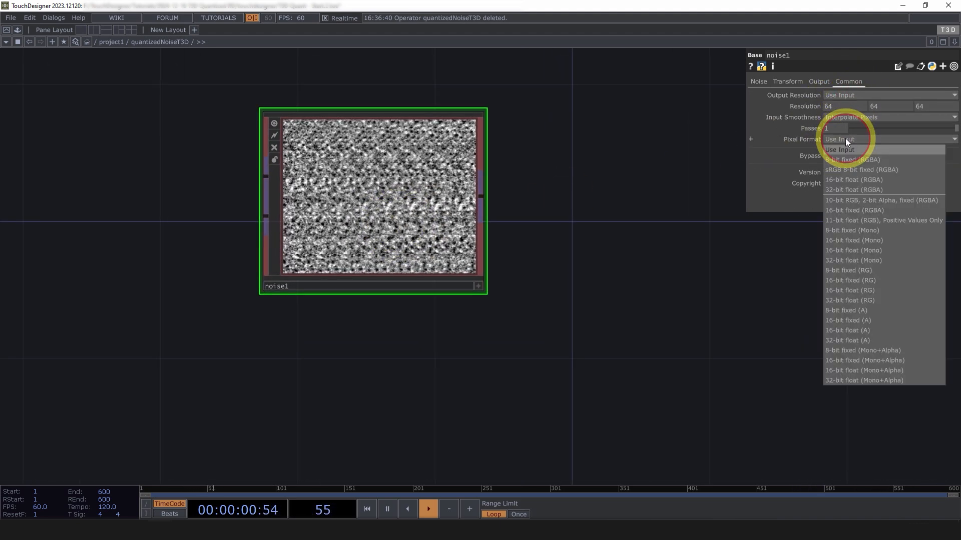
{"action": "left_click", "coordinate": [851, 180]}
Set the noise period to 2 and both its harmonics and harmonic gain to 0.
{"action": "left_click", "coordinate": [766, 81]}
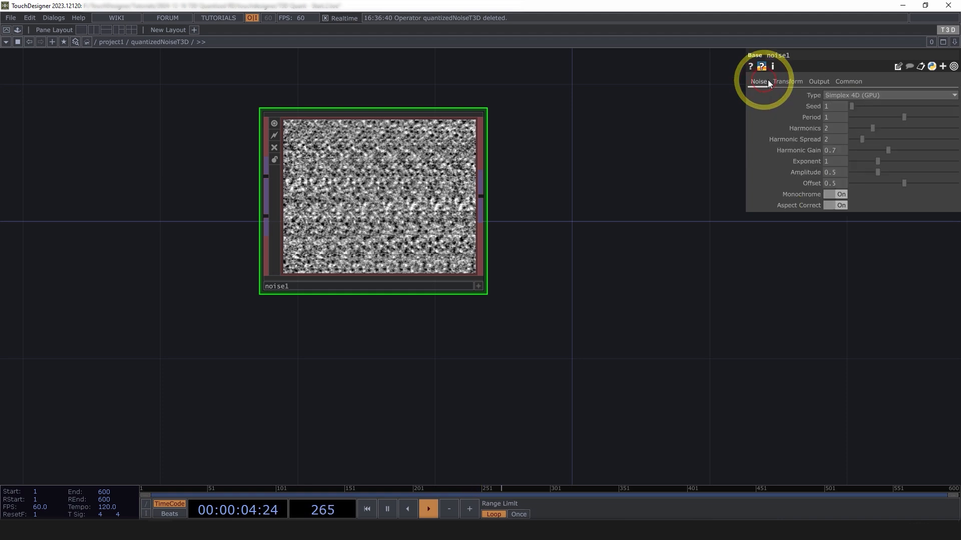
{"action": "left_click_drag", "start_coordinate": [833, 117], "coordinate": [821, 117]}
{"action": "type", "text": "2"}
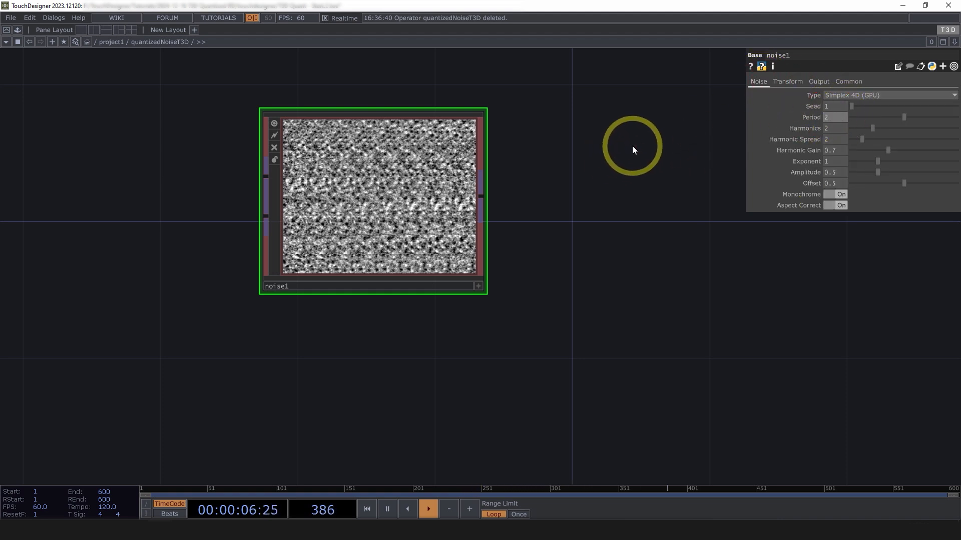
{"action": "key", "text": "Return"}
{"action": "left_click_drag", "start_coordinate": [861, 129], "coordinate": [822, 147]}
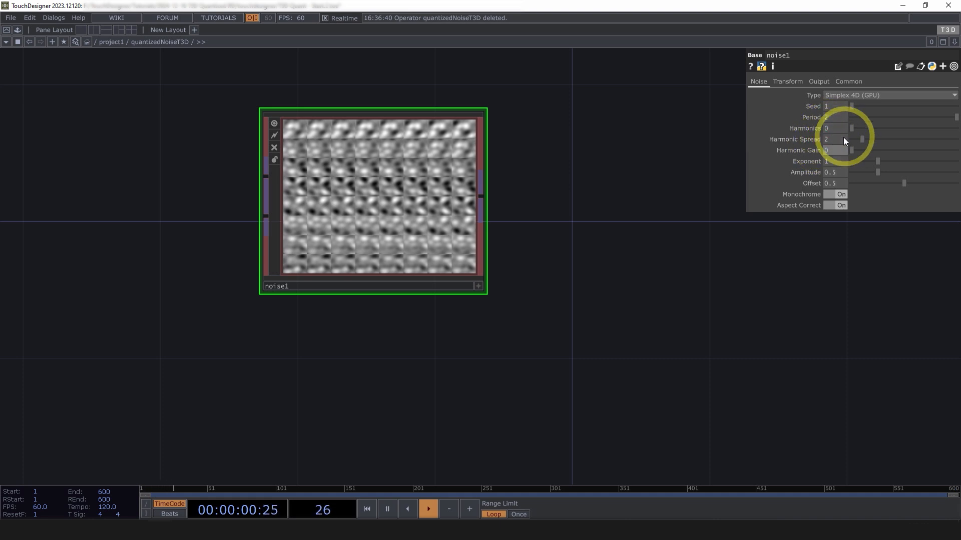
Drive the Noise operator's first resolution value with the expression parent().par.Resolution and copy that expression.
{"action": "scroll", "coordinate": [434, 203], "scroll_direction": "up", "scroll_amount": 3}
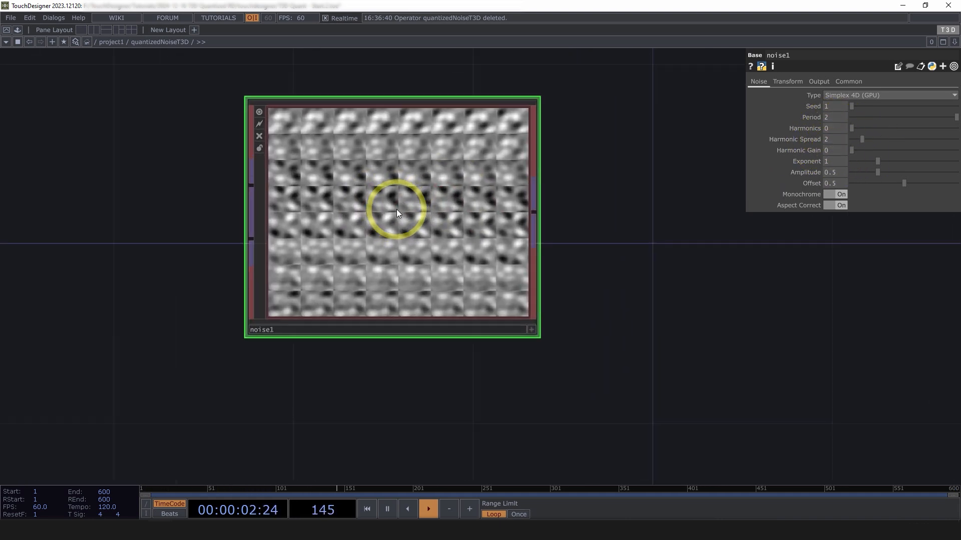
{"action": "left_click", "coordinate": [848, 82]}
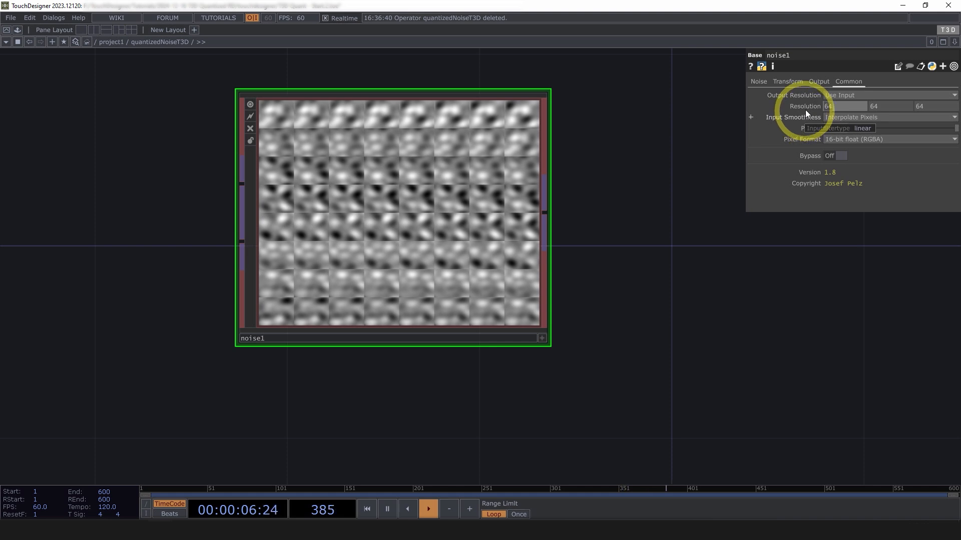
{"action": "left_click", "coordinate": [805, 109]}
{"action": "left_click", "coordinate": [814, 117]}
{"action": "left_click", "coordinate": [827, 118]}
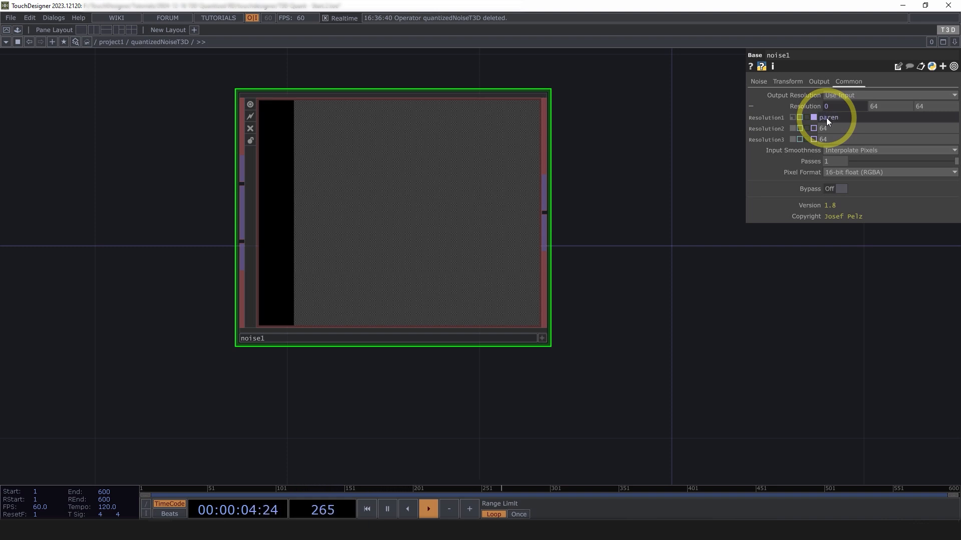
{"action": "type", "text": "parent().par.R"}
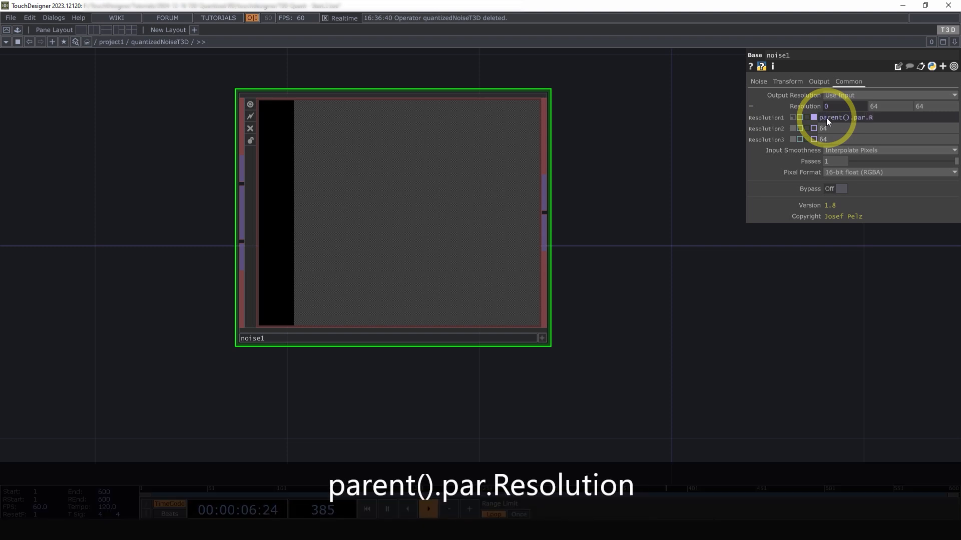
{"action": "type", "text": "esolution"}
{"action": "key", "text": "ctrl+c"}
Apply the copied parent().par.Resolution expression to the Noise operator's second and third resolution values.
{"action": "left_click", "coordinate": [814, 129]}
{"action": "left_click", "coordinate": [824, 128]}
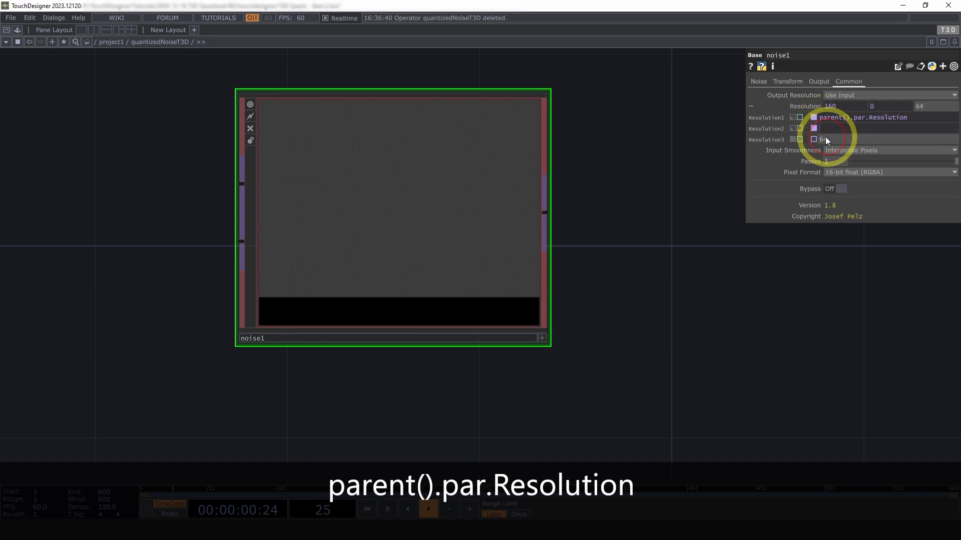
{"action": "key", "text": "ctrl+v"}
{"action": "left_click", "coordinate": [816, 139]}
{"action": "left_click", "coordinate": [822, 139]}
{"action": "key", "text": "ctrl+v"}
{"action": "key", "text": "Return"}
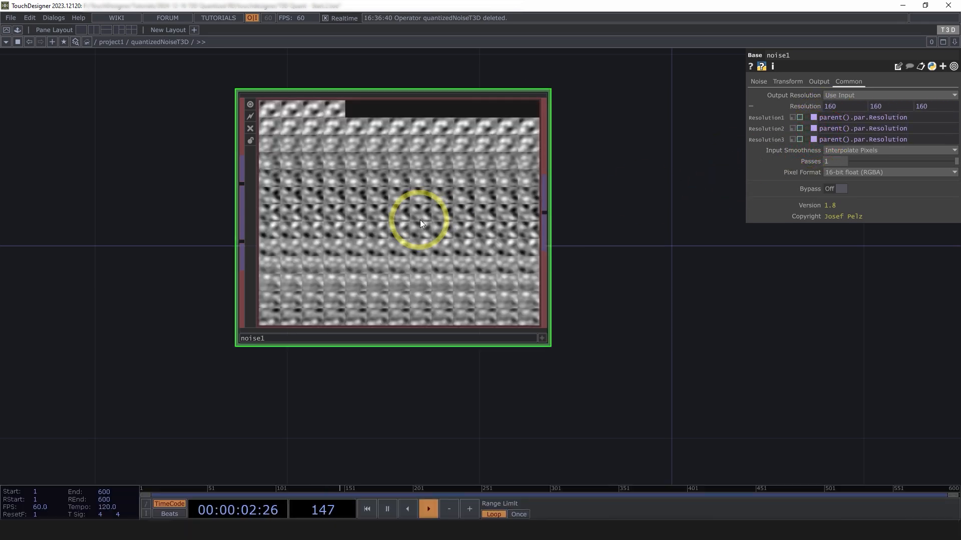
{"action": "left_click_drag", "start_coordinate": [629, 227], "coordinate": [668, 251]}
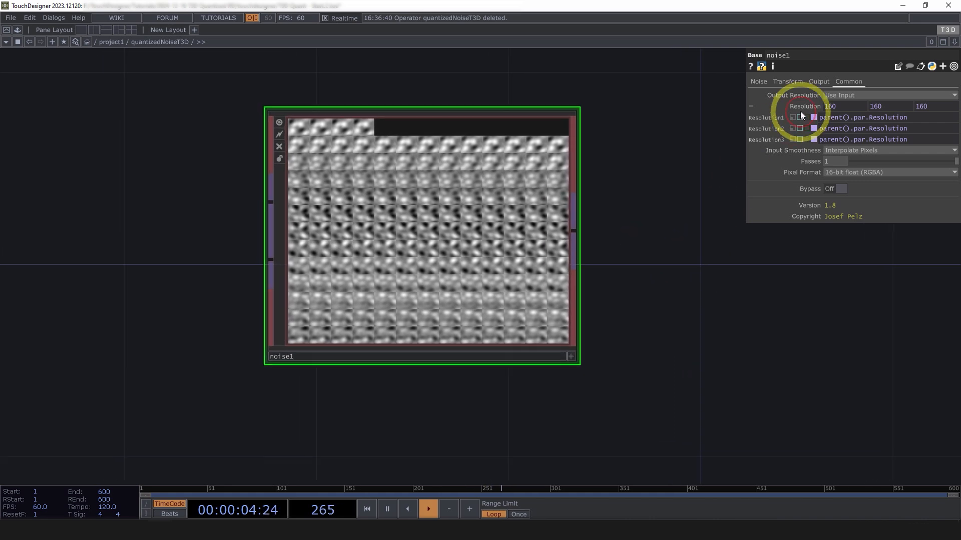
{"action": "left_click", "coordinate": [801, 107]}
Examine the slices of the 3D noise texture in the Noise operator's viewer, from the bottom row to the top.
{"action": "scroll", "coordinate": [609, 265], "scroll_direction": "up", "scroll_amount": 4}
{"action": "scroll", "coordinate": [500, 270], "scroll_direction": "down", "scroll_amount": 3}
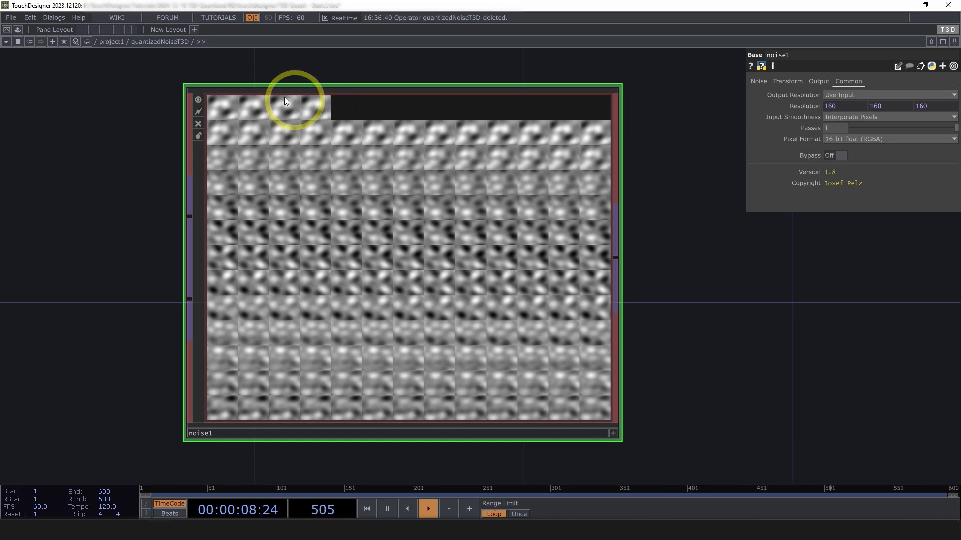
{"action": "scroll", "coordinate": [205, 421], "scroll_direction": "up", "scroll_amount": 2}
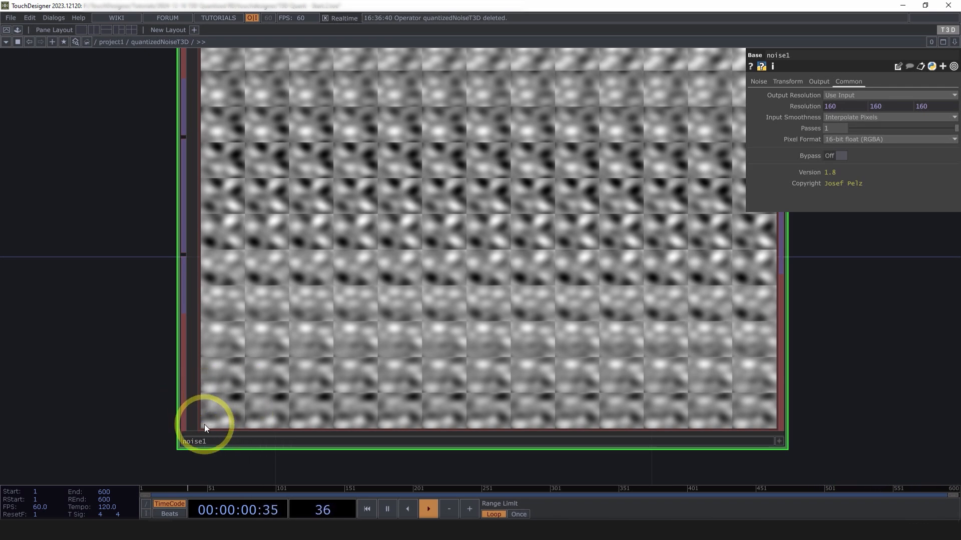
{"action": "scroll", "coordinate": [209, 423], "scroll_direction": "down", "scroll_amount": 5}
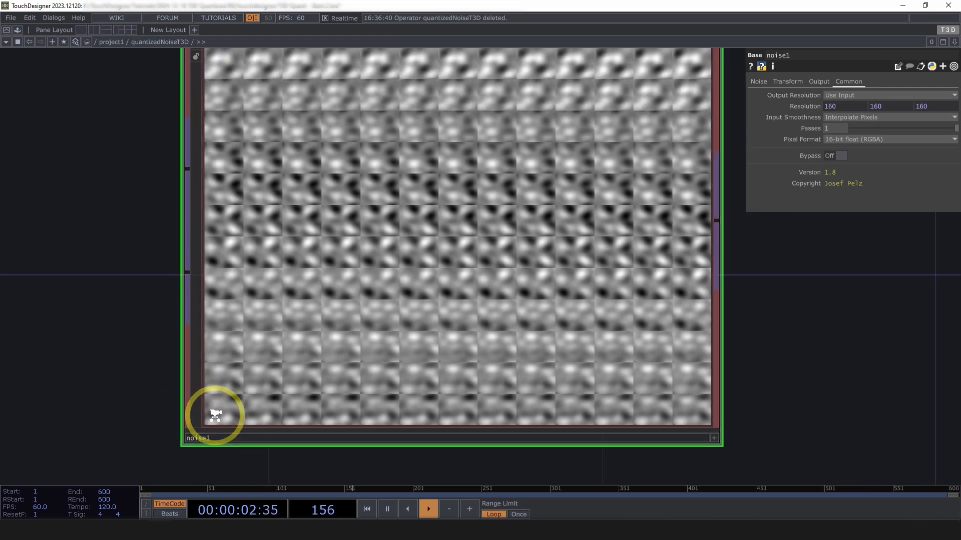
{"action": "scroll", "coordinate": [379, 376], "scroll_direction": "up", "scroll_amount": 4}
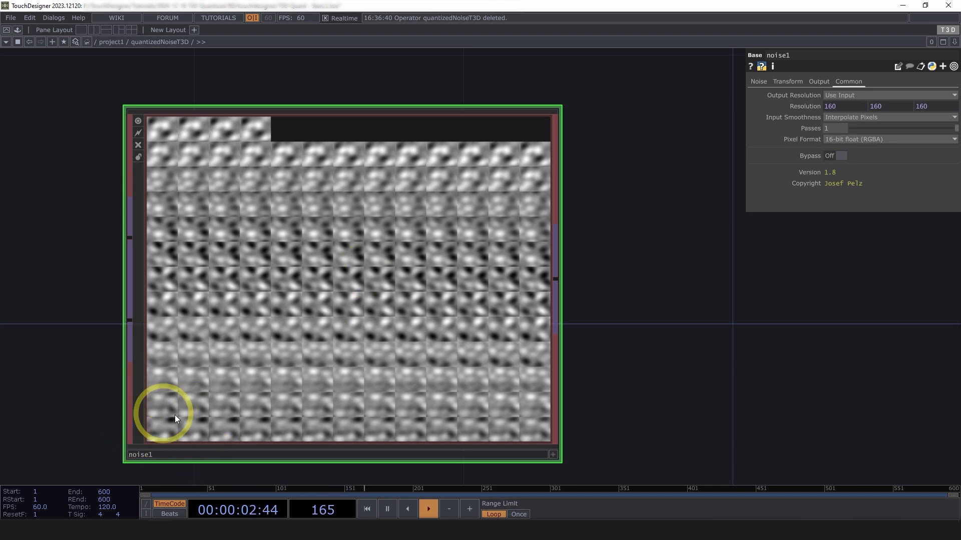
{"action": "scroll", "coordinate": [280, 289], "scroll_direction": "down", "scroll_amount": 5}
{"action": "left_click_drag", "start_coordinate": [428, 311], "coordinate": [386, 327]}
Animate the noise by setting its Translate 4D to the expression absTime.frame * .0004.
{"action": "left_click", "coordinate": [800, 81]}
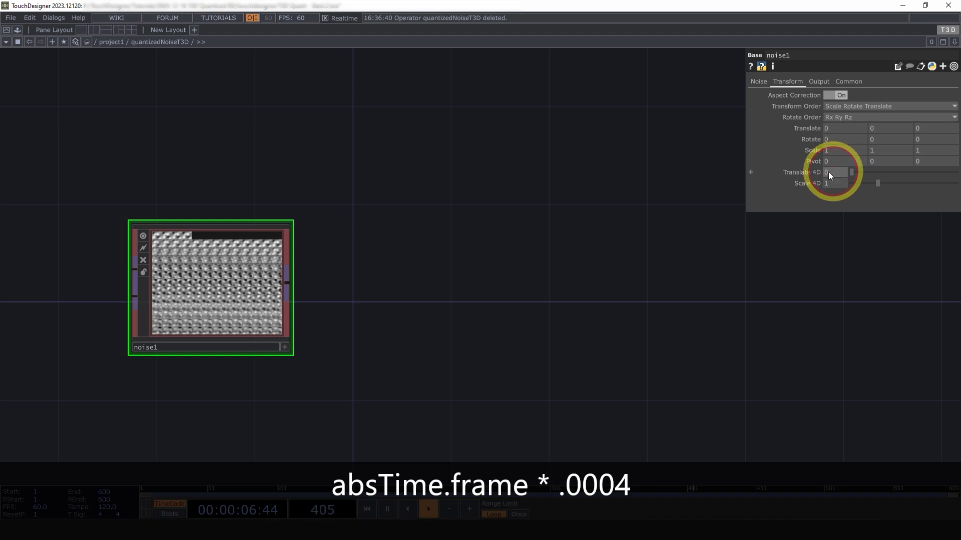
{"action": "type", "text": "a"}
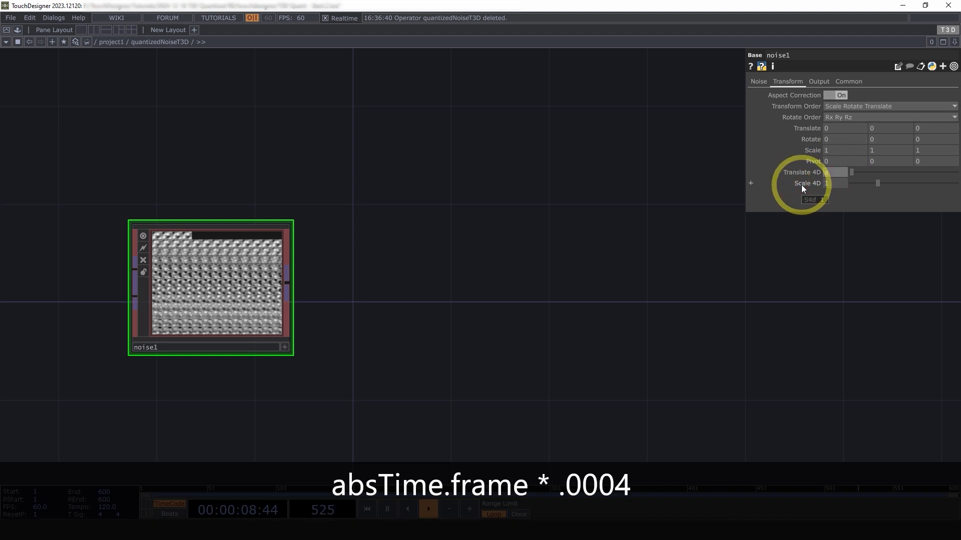
{"action": "type", "text": "bsT"}
{"action": "type", "text": "ime.fram"}
{"action": "type", "text": "e * ."}
{"action": "type", "text": "000"}
{"action": "type", "text": "4"}
{"action": "key", "text": "Return"}
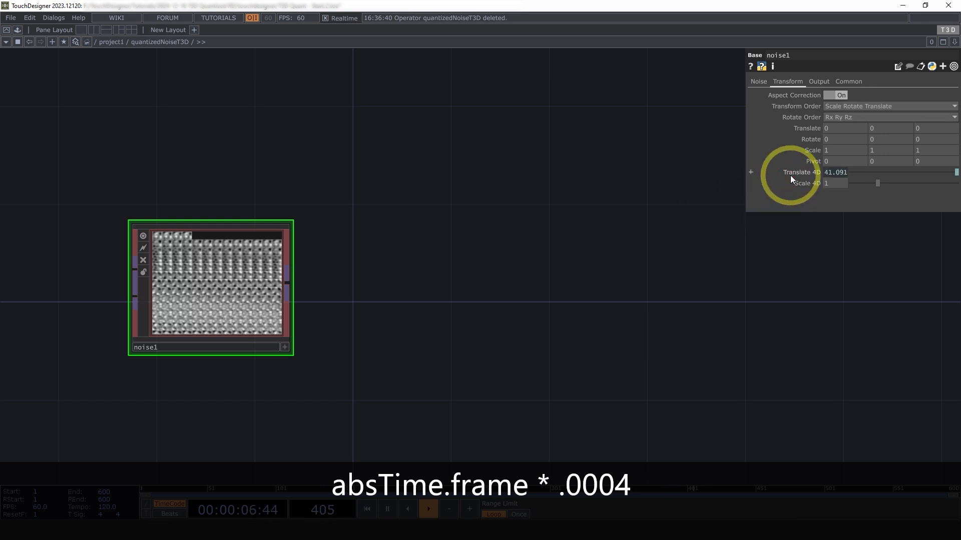
{"action": "left_click", "coordinate": [803, 174]}
{"action": "scroll", "coordinate": [240, 271], "scroll_direction": "up", "scroll_amount": 8}
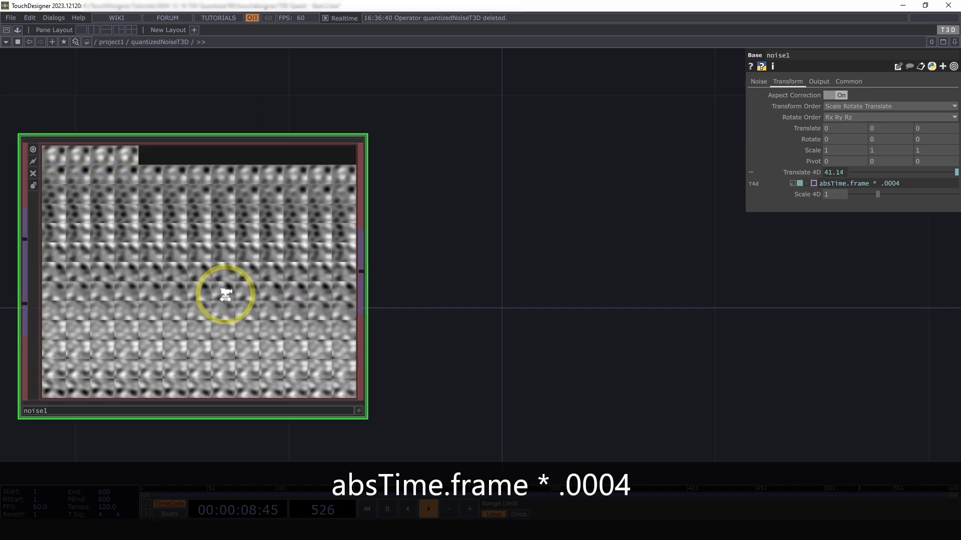
{"action": "scroll", "coordinate": [278, 243], "scroll_direction": "down", "scroll_amount": 8}
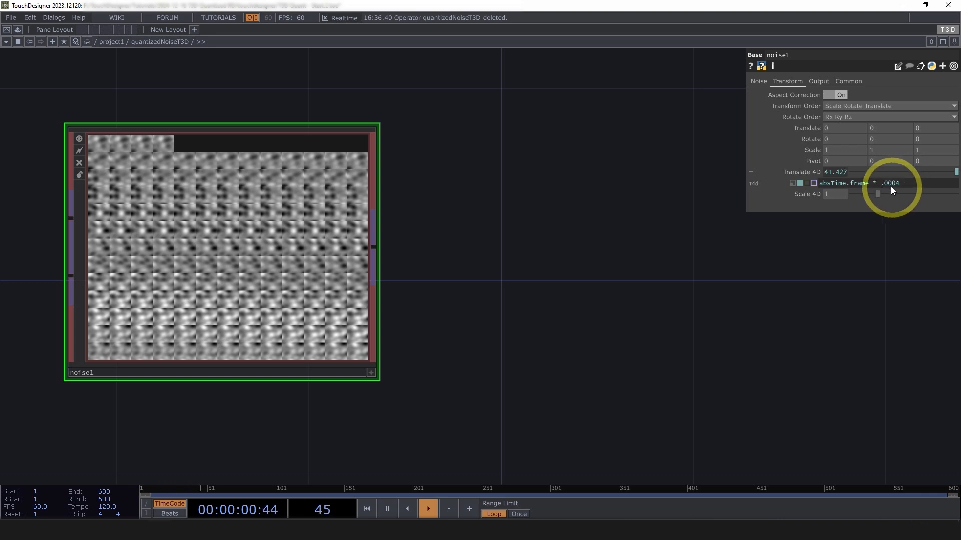
Add a T3D Limit operator fed by the noise output and place it beside the Noise operator.
{"action": "left_click_drag", "start_coordinate": [797, 295], "coordinate": [668, 306]}
{"action": "scroll", "coordinate": [656, 303], "scroll_direction": "down", "scroll_amount": 5}
{"action": "left_click_drag", "start_coordinate": [508, 308], "coordinate": [288, 299]}
{"action": "left_click", "coordinate": [249, 278]}
{"action": "type", "text": "l"}
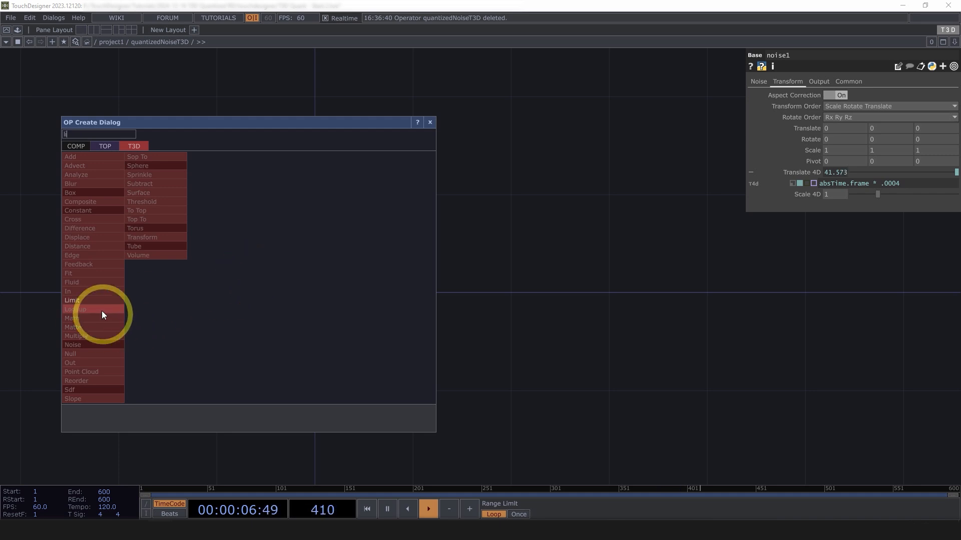
{"action": "left_click", "coordinate": [91, 300]}
{"action": "left_click", "coordinate": [440, 172]}
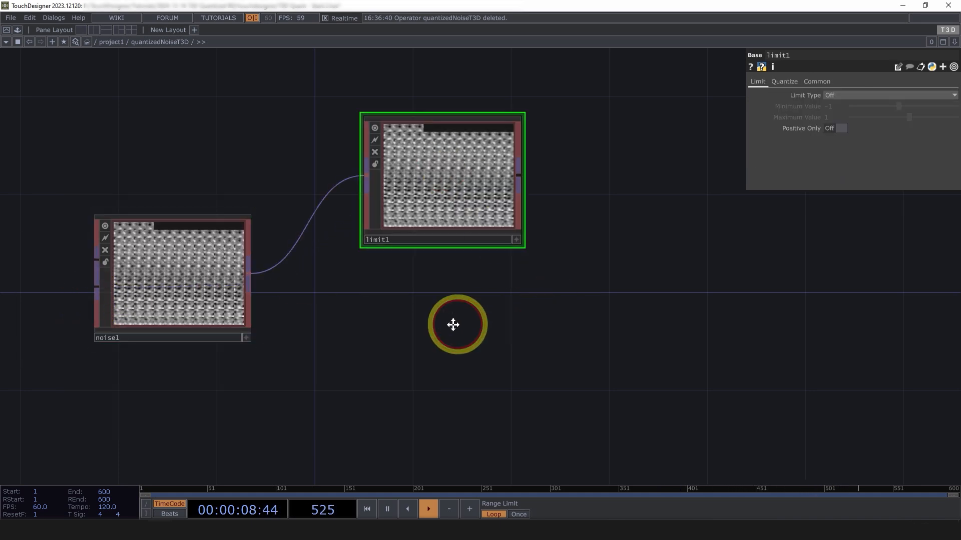
Set the Limit operator's Quantize Position mode to Round.
{"action": "left_click_drag", "start_coordinate": [455, 321], "coordinate": [368, 330]}
{"action": "left_click_drag", "start_coordinate": [329, 199], "coordinate": [353, 199]}
{"action": "left_click", "coordinate": [784, 81]}
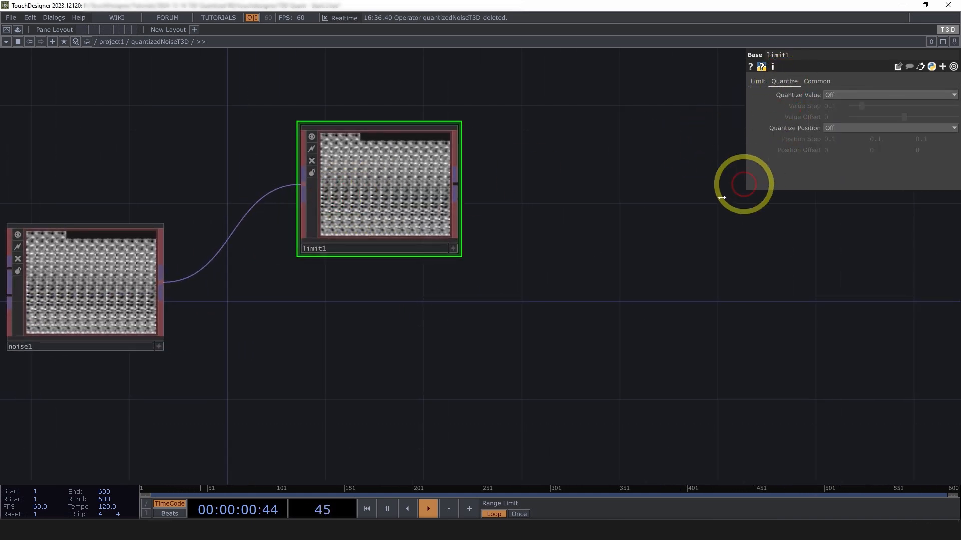
{"action": "left_click", "coordinate": [833, 128]}
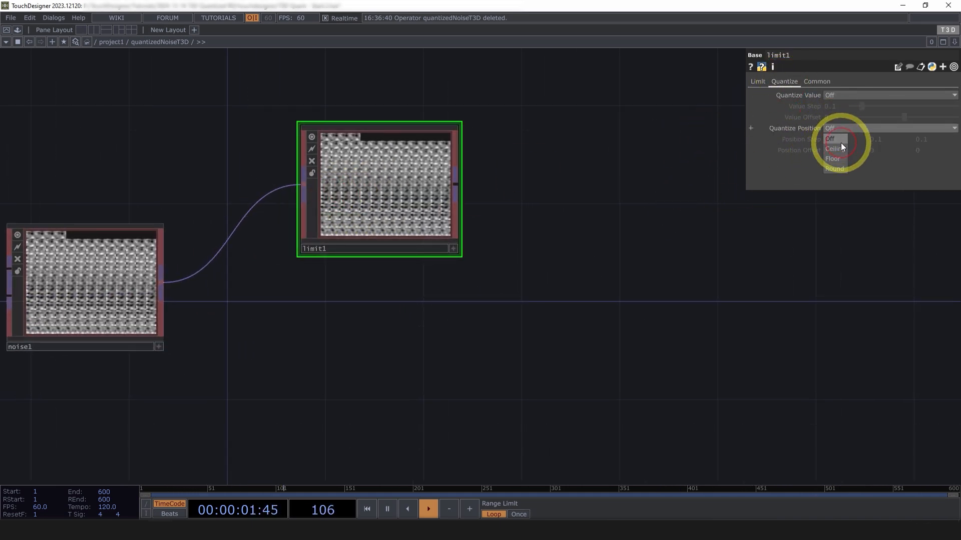
{"action": "left_click", "coordinate": [841, 169]}
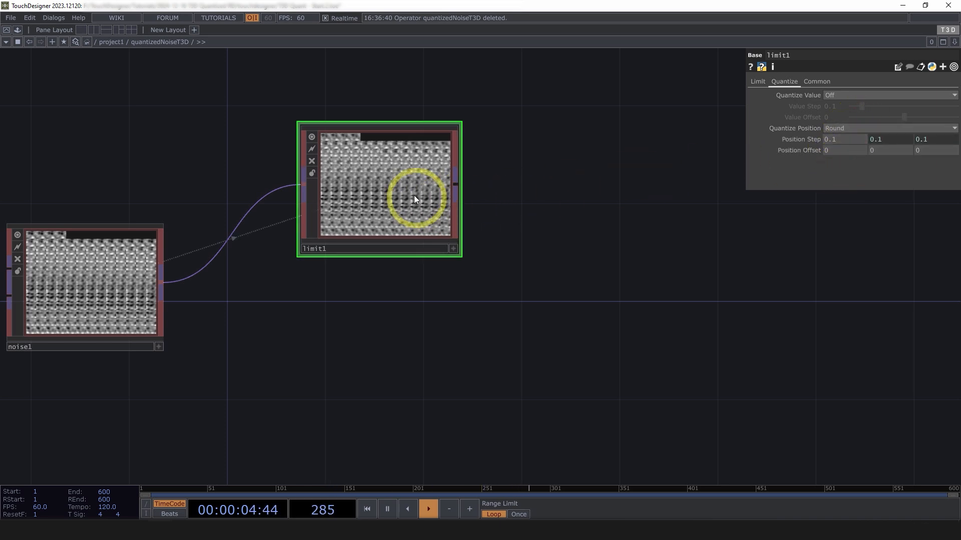
Drive the first Position Step value of the Limit operator with the expression parent().par.Step.
{"action": "scroll", "coordinate": [415, 195], "scroll_direction": "up", "scroll_amount": 3}
{"action": "left_click", "coordinate": [806, 141]}
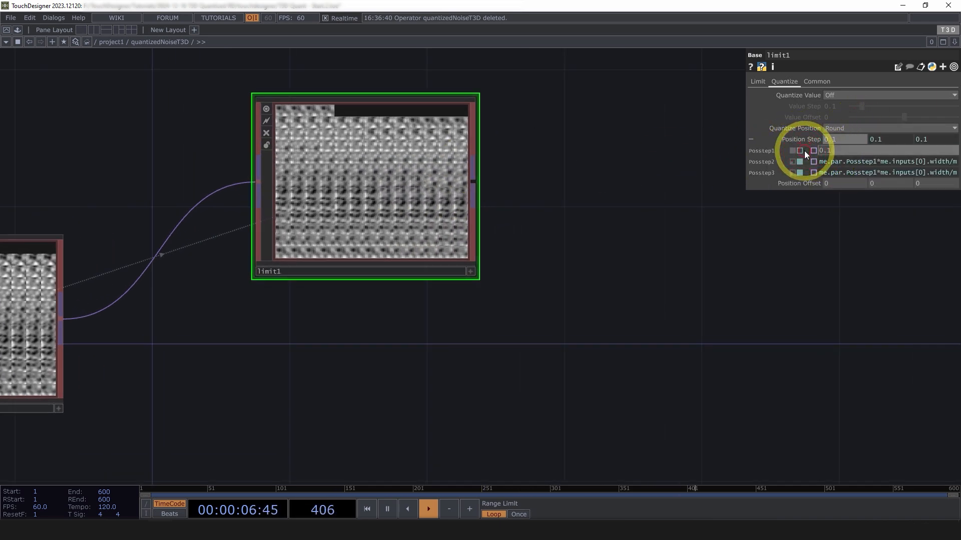
{"action": "type", "text": "parent().par"}
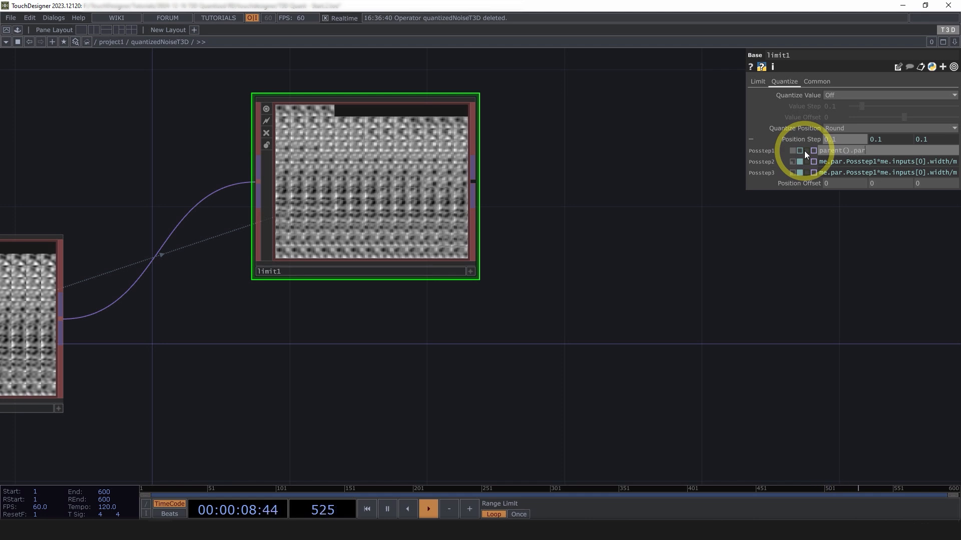
{"action": "type", "text": ".Step"}
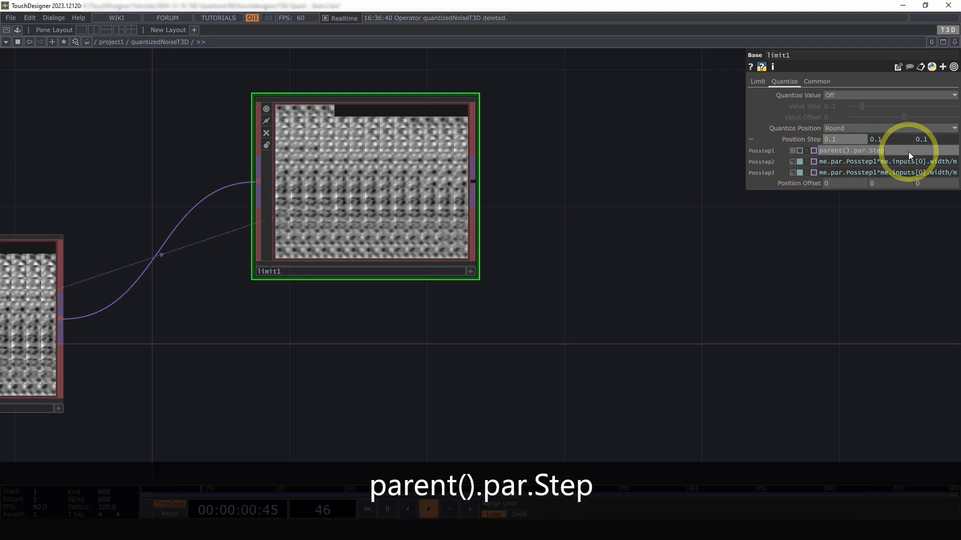
{"action": "left_click", "coordinate": [815, 150]}
{"action": "left_click", "coordinate": [643, 160]}
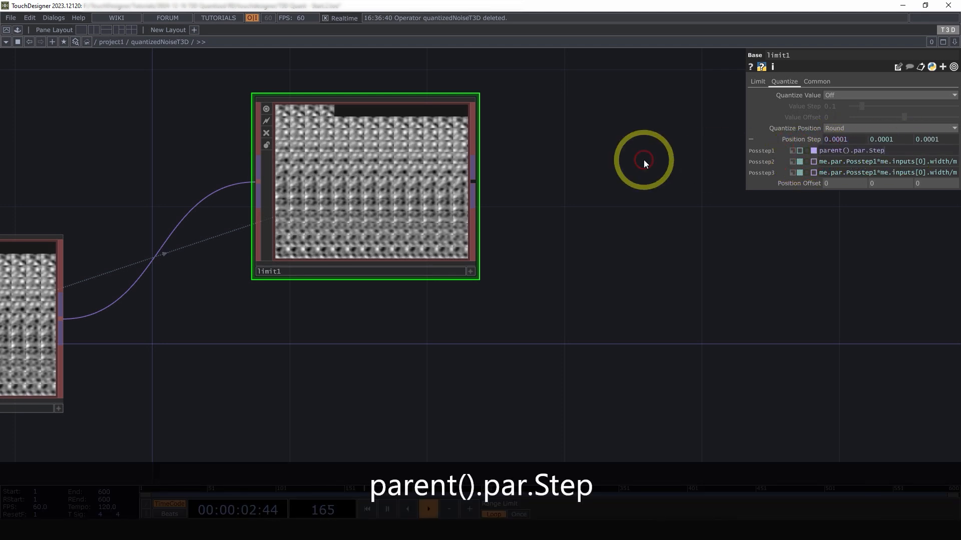
Use the expression parent().par.Step for the Limit operator's second and third Position Step values too.
{"action": "left_click", "coordinate": [814, 162]}
{"action": "left_click", "coordinate": [814, 173]}
{"action": "type", "text": "parent().par.Step"}
{"action": "key", "text": "Return"}
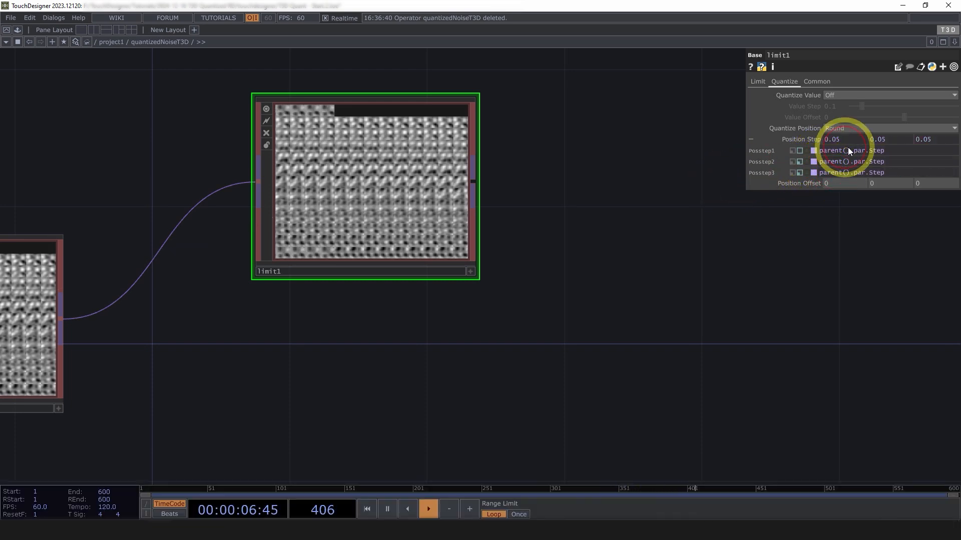
{"action": "left_click", "coordinate": [812, 142]}
{"action": "scroll", "coordinate": [785, 313], "scroll_direction": "down", "scroll_amount": 3}
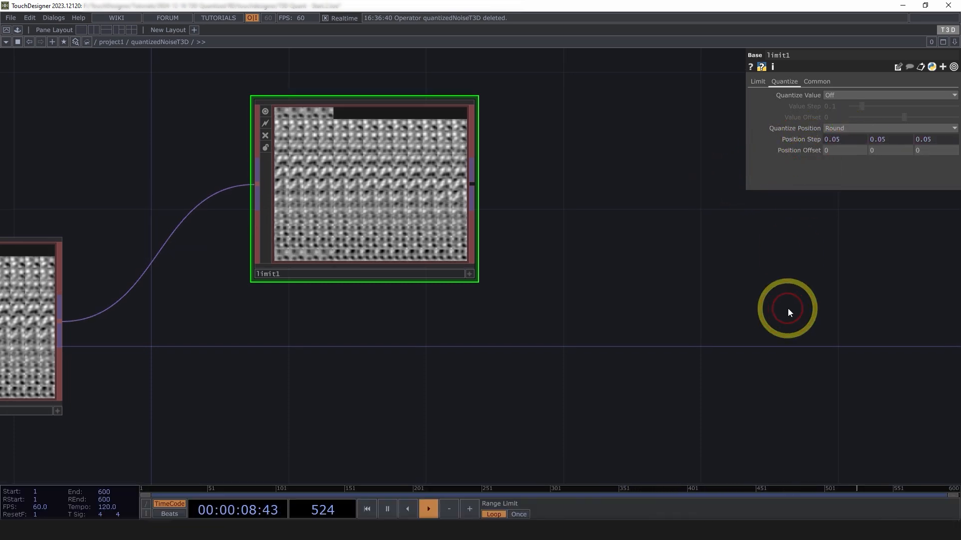
Examine the position-quantized noise slices in the Limit operator's viewer.
{"action": "scroll", "coordinate": [520, 253], "scroll_direction": "up", "scroll_amount": 6}
{"action": "scroll", "coordinate": [523, 250], "scroll_direction": "down", "scroll_amount": 1}
{"action": "middle_click_drag", "start_coordinate": [523, 250], "coordinate": [619, 183]}
{"action": "left_click_drag", "start_coordinate": [469, 352], "coordinate": [275, 456]}
{"action": "scroll", "coordinate": [593, 262], "scroll_direction": "up", "scroll_amount": 5}
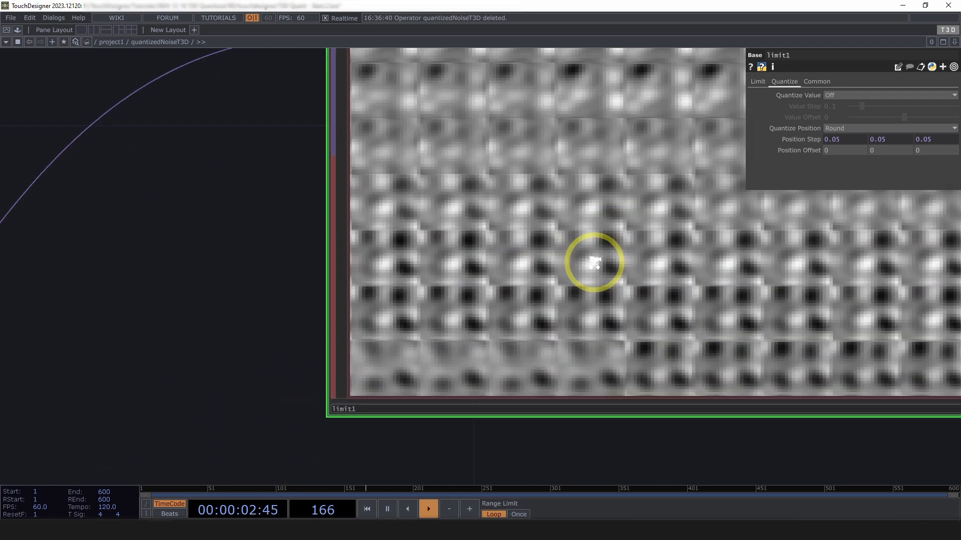
{"action": "scroll", "coordinate": [593, 262], "scroll_direction": "down", "scroll_amount": 6}
{"action": "left_click_drag", "start_coordinate": [635, 353], "coordinate": [536, 357]}
{"action": "scroll", "coordinate": [530, 290], "scroll_direction": "down", "scroll_amount": 1}
{"action": "scroll", "coordinate": [530, 283], "scroll_direction": "up", "scroll_amount": 1}
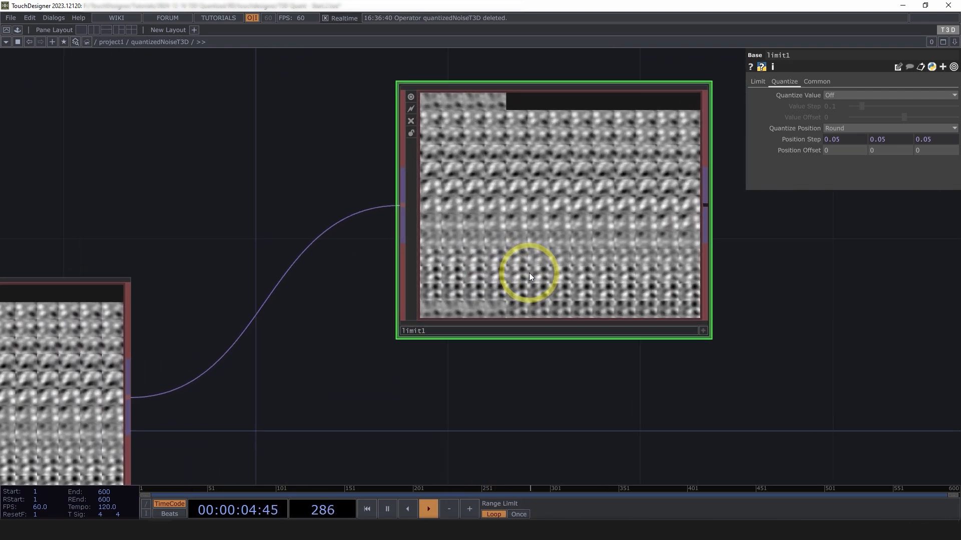
{"action": "left_click_drag", "start_coordinate": [688, 354], "coordinate": [610, 365]}
{"action": "scroll", "coordinate": [530, 268], "scroll_direction": "down", "scroll_amount": 1}
Duplicate the Limit operator below the original, with its input also coming from the Noise operator.
{"action": "left_click_drag", "start_coordinate": [529, 267], "coordinate": [529, 231]}
{"action": "left_click_drag", "start_coordinate": [647, 342], "coordinate": [598, 329]}
{"action": "left_click", "coordinate": [446, 215]}
{"action": "key", "text": "ctrl+v"}
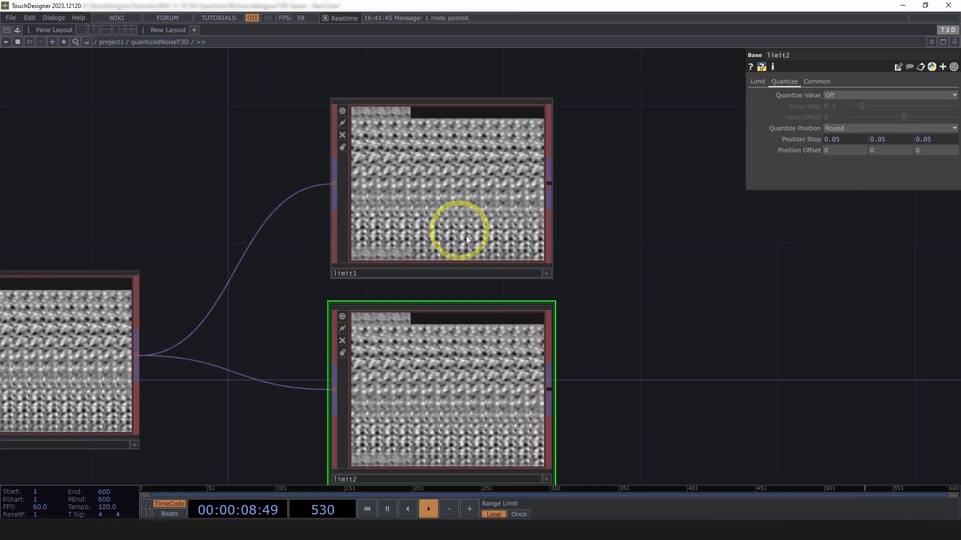
{"action": "scroll", "coordinate": [622, 286], "scroll_direction": "down", "scroll_amount": 3}
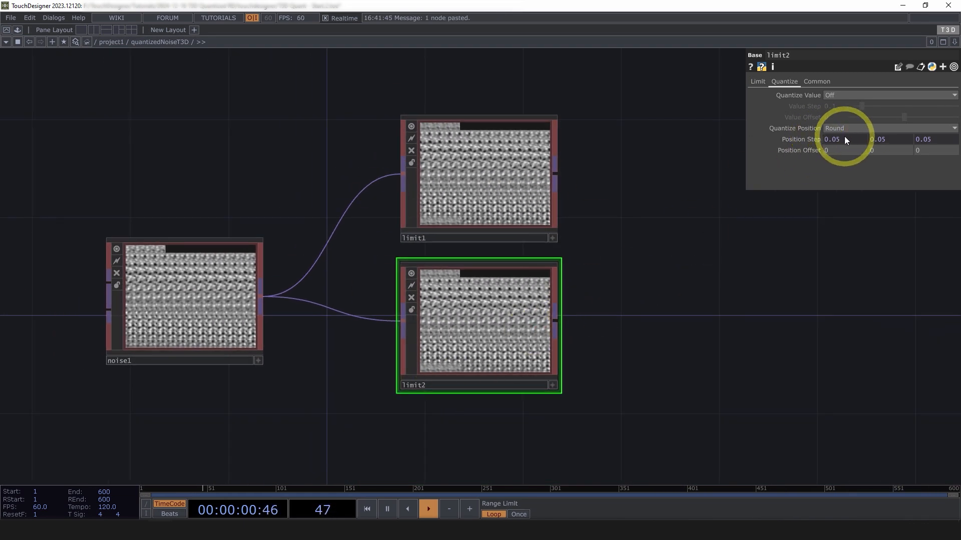
Drive the second Limit operator's first Position Offset value with the expression parent().par.Step/2.
{"action": "left_click", "coordinate": [833, 143]}
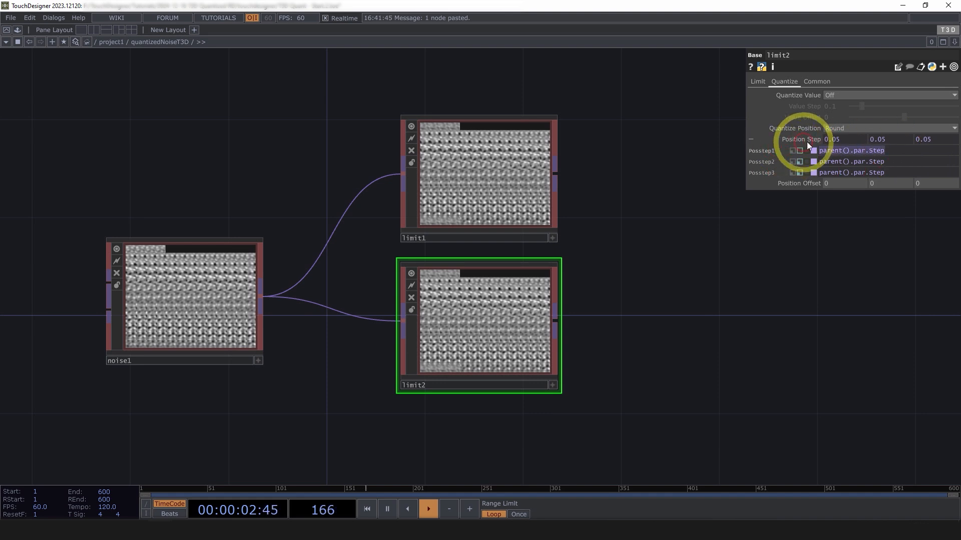
{"action": "left_click", "coordinate": [807, 141]}
{"action": "left_click", "coordinate": [847, 153]}
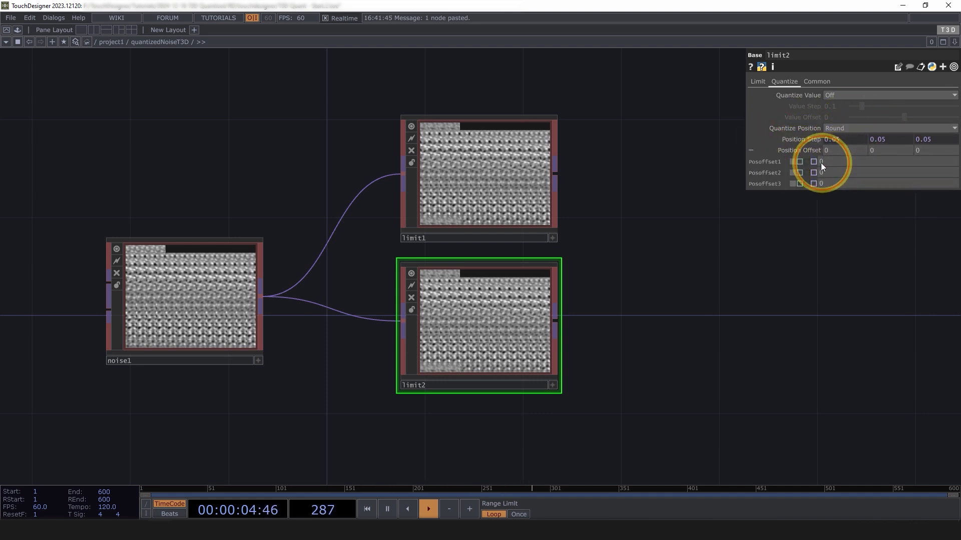
{"action": "left_click", "coordinate": [799, 161]}
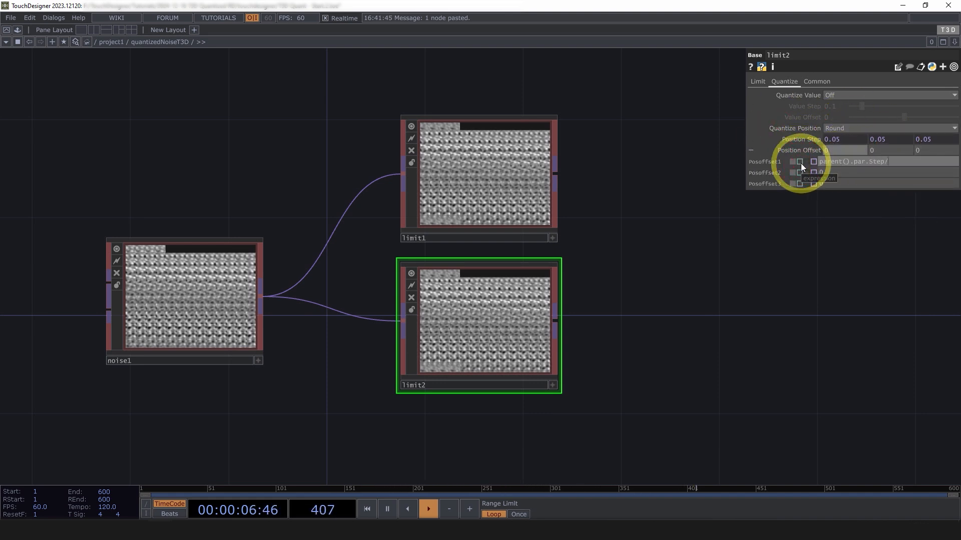
{"action": "type", "text": "2"}
{"action": "left_click", "coordinate": [852, 154]}
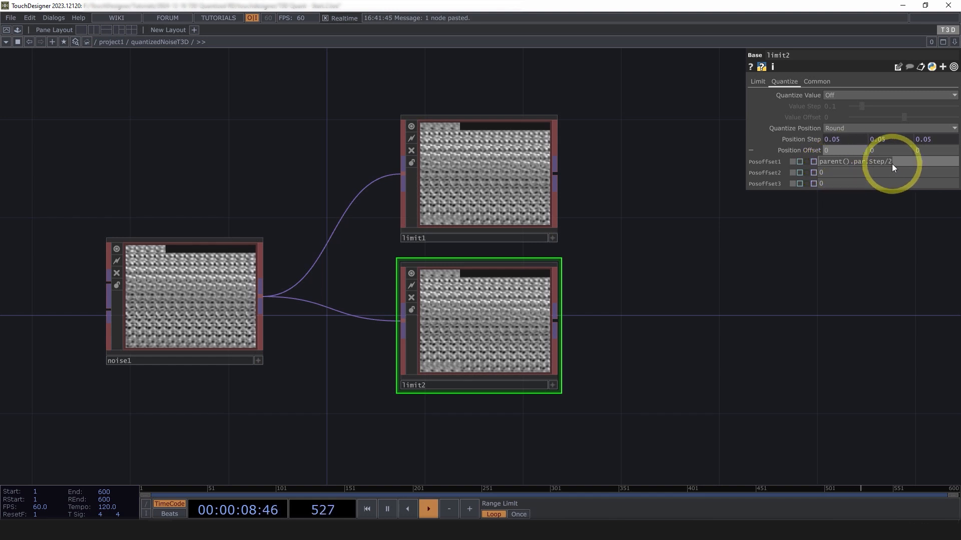
Use the expression parent().par.Step/2 for the second Limit operator's second and third Position Offset values too.
{"action": "left_click", "coordinate": [831, 175]}
{"action": "type", "text": "parent().par.Step/2"}
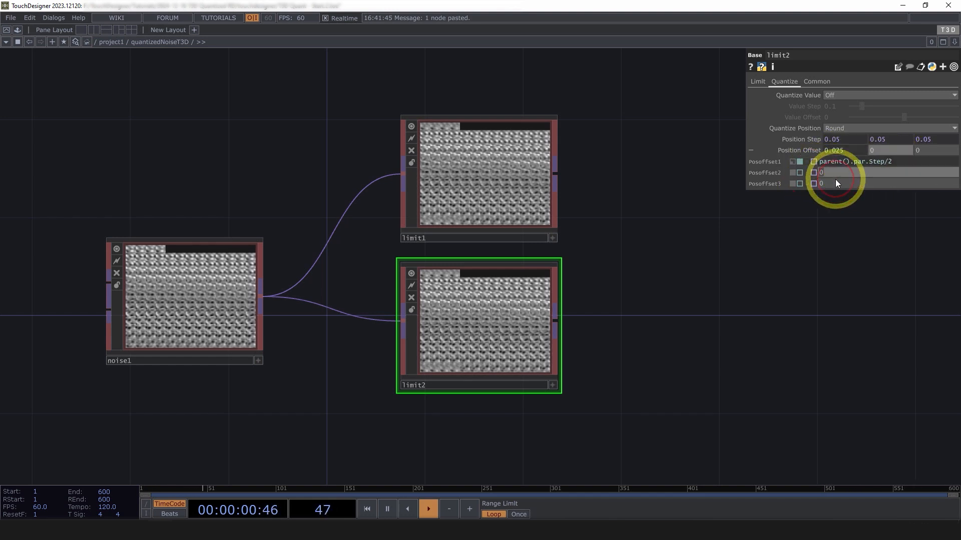
{"action": "left_click", "coordinate": [834, 183]}
{"action": "type", "text": "parent().par.Step/2"}
{"action": "left_click", "coordinate": [764, 200]}
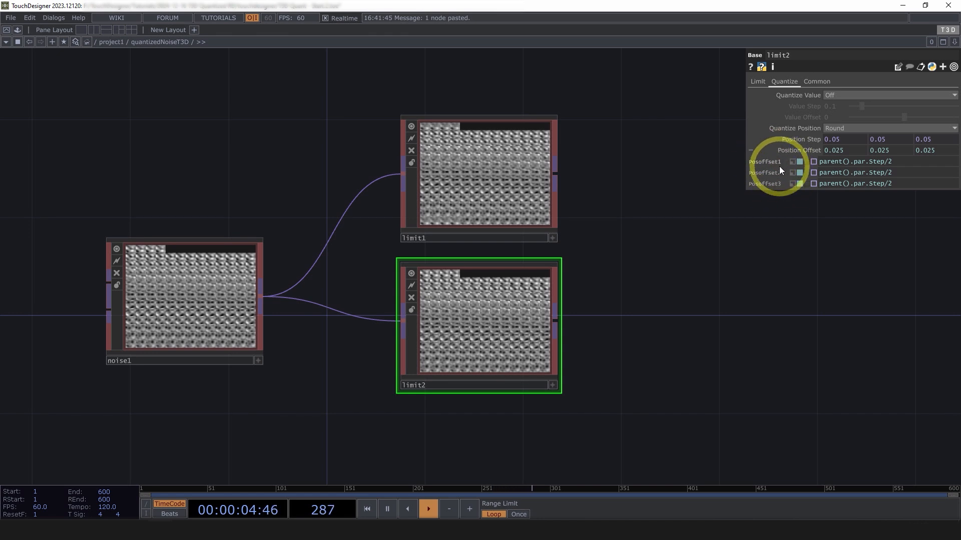
{"action": "left_click", "coordinate": [794, 150]}
Add a T3D Threshold operator fed by the output of the first Limit operator.
{"action": "left_click_drag", "start_coordinate": [836, 285], "coordinate": [806, 293]}
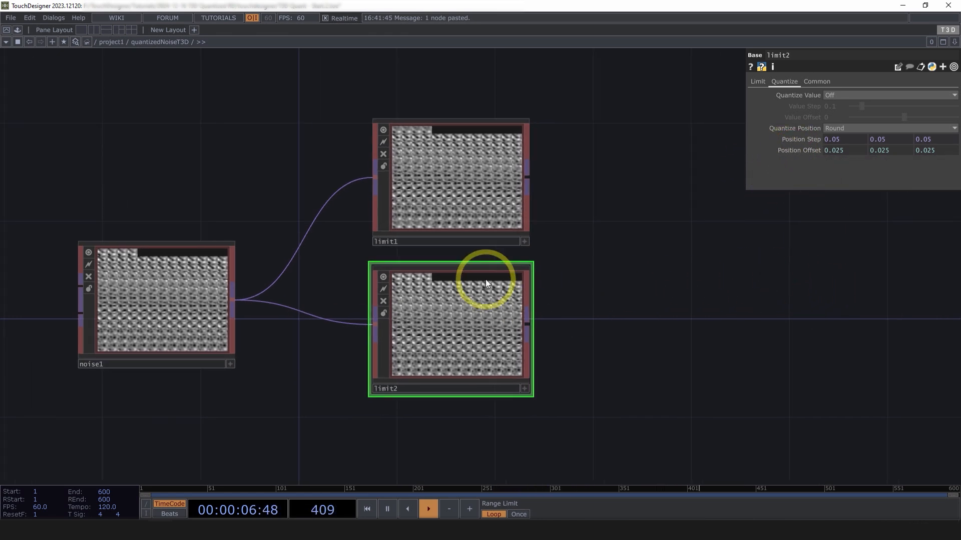
{"action": "scroll", "coordinate": [479, 273], "scroll_direction": "up", "scroll_amount": 3}
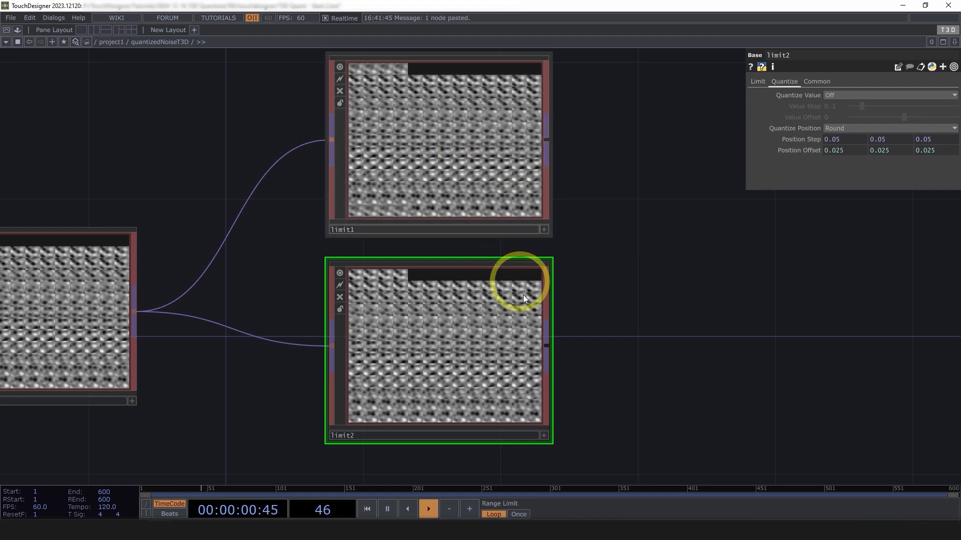
{"action": "scroll", "coordinate": [488, 352], "scroll_direction": "up", "scroll_amount": 2}
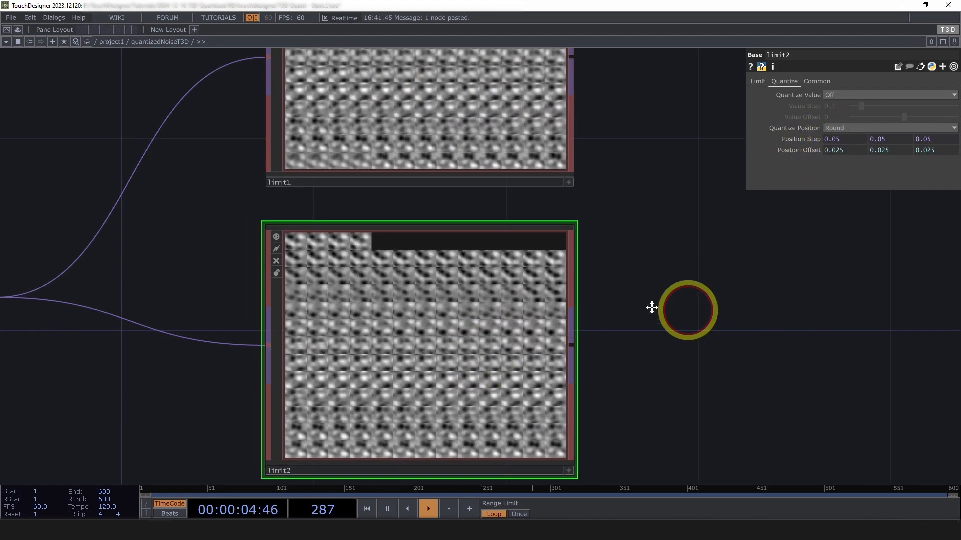
{"action": "scroll", "coordinate": [548, 245], "scroll_direction": "down", "scroll_amount": 3}
{"action": "right_click", "coordinate": [488, 199]}
{"action": "type", "text": "th"}
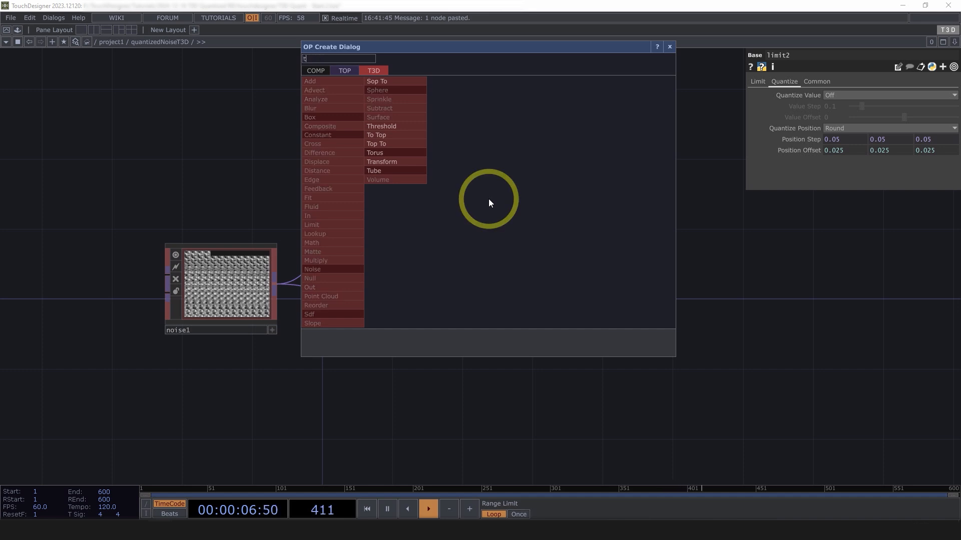
{"action": "left_click", "coordinate": [394, 126]}
{"action": "left_click", "coordinate": [623, 203]}
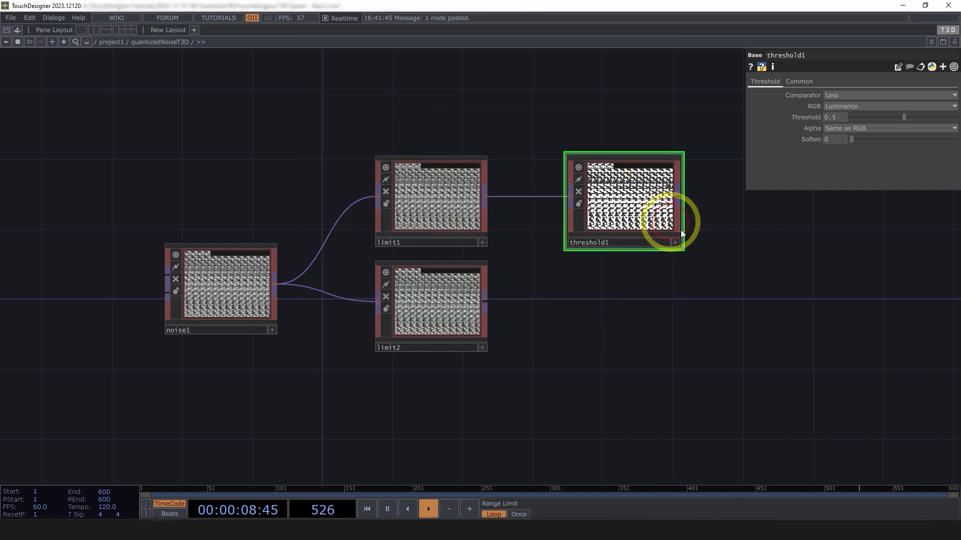
Drive the Threshold operator's Threshold value with the expression parent().par.Threshold.
{"action": "left_click_drag", "start_coordinate": [776, 238], "coordinate": [759, 232]}
{"action": "left_click", "coordinate": [807, 118]}
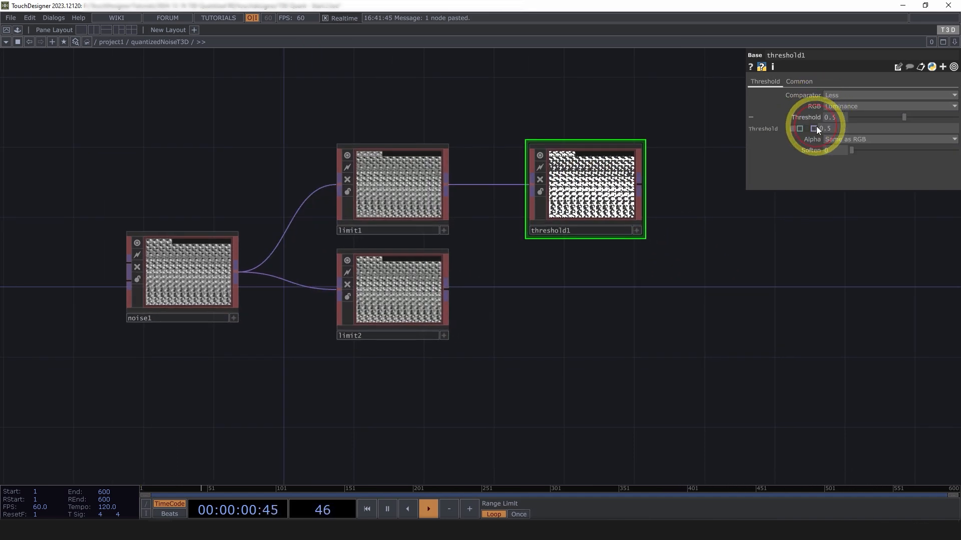
{"action": "left_click", "coordinate": [800, 129]}
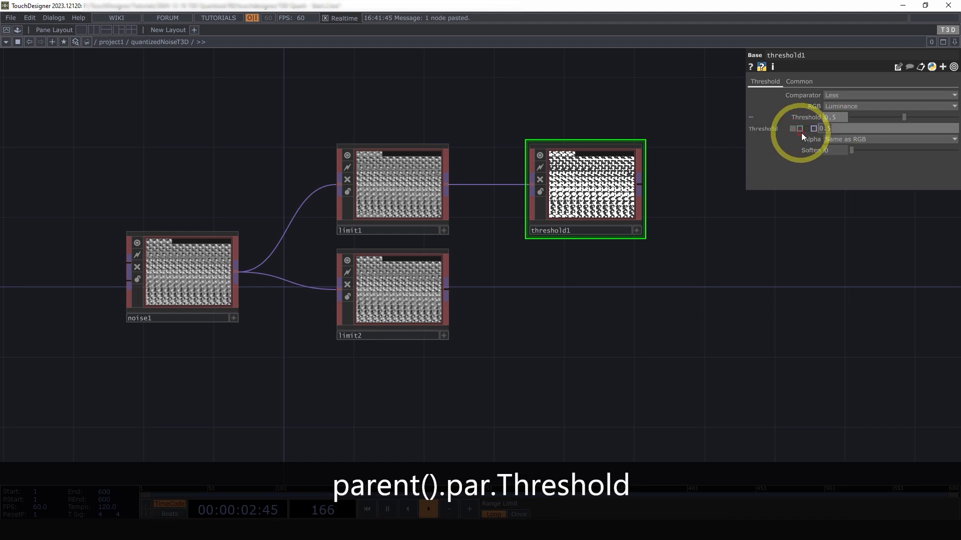
{"action": "left_click", "coordinate": [814, 128]}
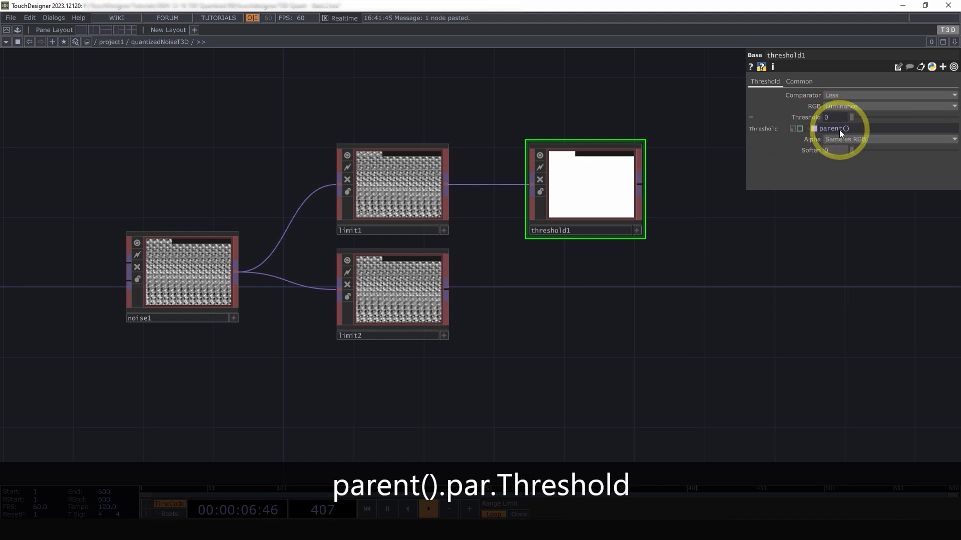
{"action": "type", "text": "parent().par.Threshold"}
{"action": "key", "text": "Return"}
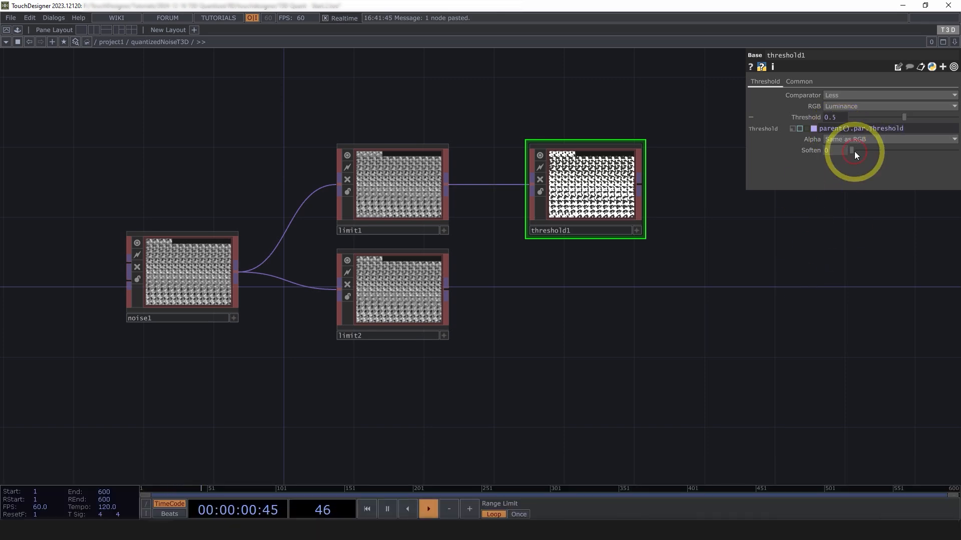
Duplicate the Threshold operator below the original and feed the copy from the second Limit operator.
{"action": "key", "text": "ctrl+c"}
{"action": "key", "text": "ctrl+v"}
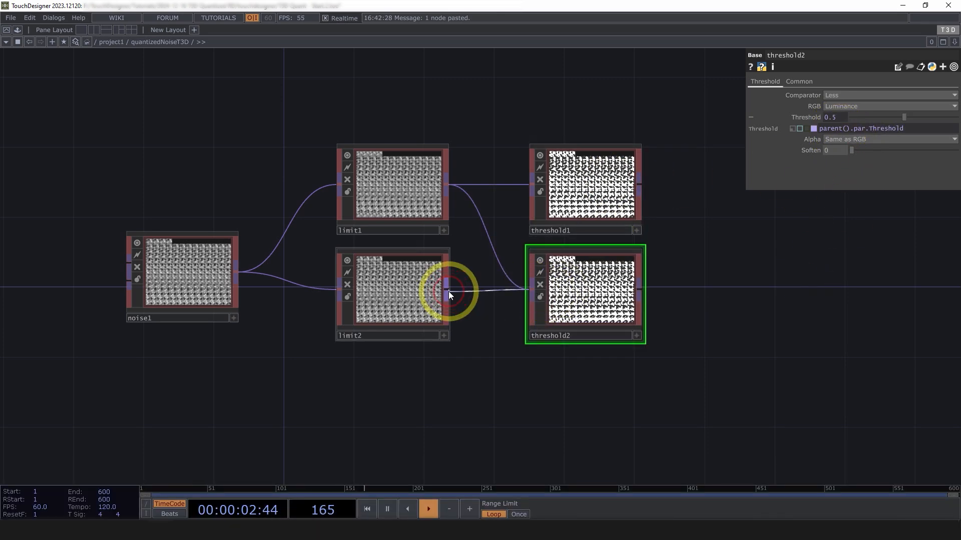
{"action": "left_click_drag", "start_coordinate": [449, 291], "coordinate": [613, 301]}
Compare the slices of the two Threshold operators and the quantize settings of the two Limit operators.
{"action": "scroll", "coordinate": [651, 269], "scroll_direction": "up", "scroll_amount": 3}
{"action": "scroll", "coordinate": [680, 283], "scroll_direction": "up", "scroll_amount": 5}
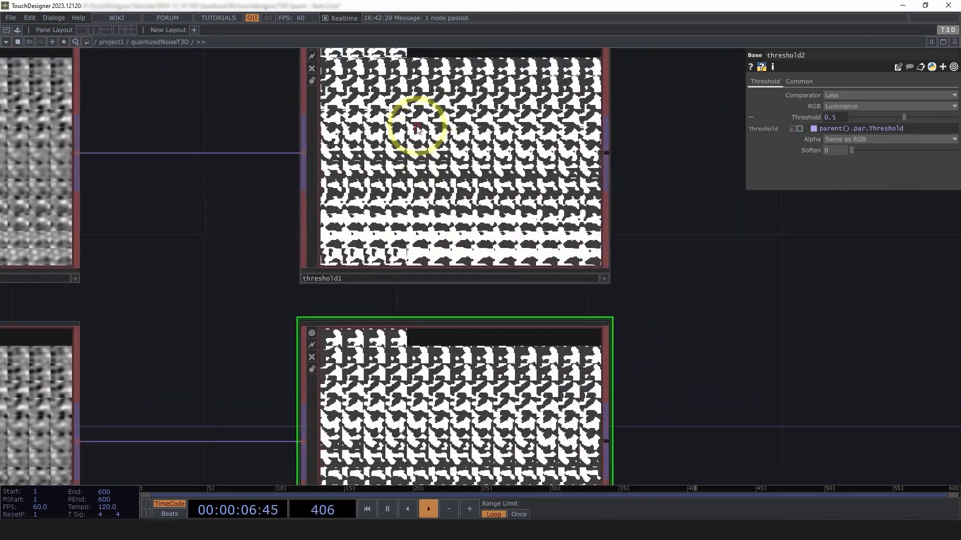
{"action": "scroll", "coordinate": [422, 187], "scroll_direction": "up", "scroll_amount": 5}
{"action": "scroll", "coordinate": [432, 188], "scroll_direction": "down", "scroll_amount": 5}
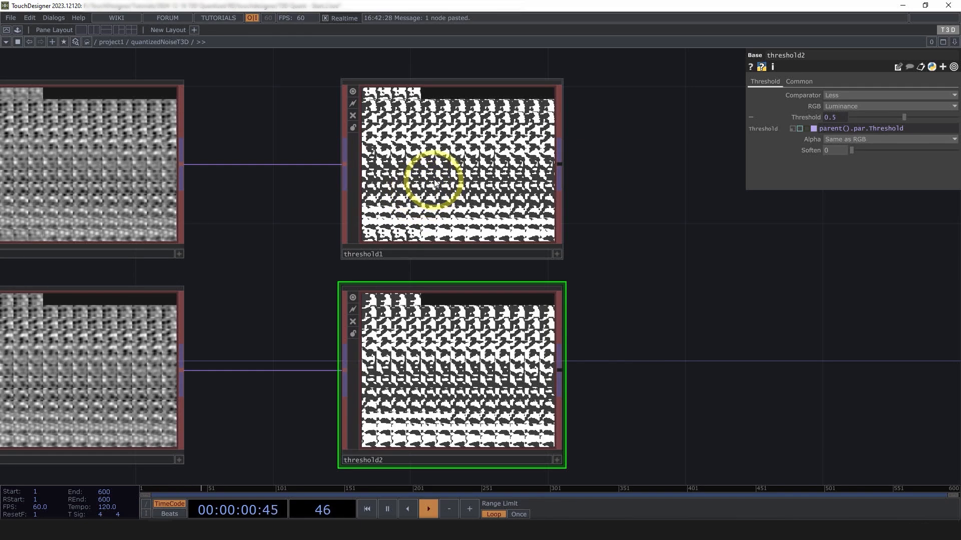
{"action": "scroll", "coordinate": [434, 182], "scroll_direction": "up", "scroll_amount": 3}
{"action": "scroll", "coordinate": [431, 166], "scroll_direction": "down", "scroll_amount": 2}
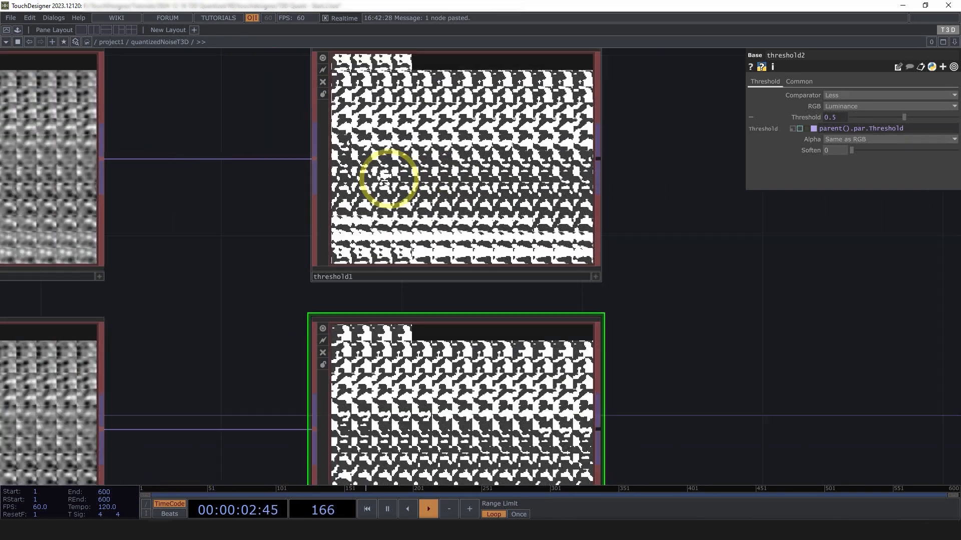
{"action": "scroll", "coordinate": [388, 178], "scroll_direction": "down", "scroll_amount": 3}
{"action": "left_click", "coordinate": [188, 143]}
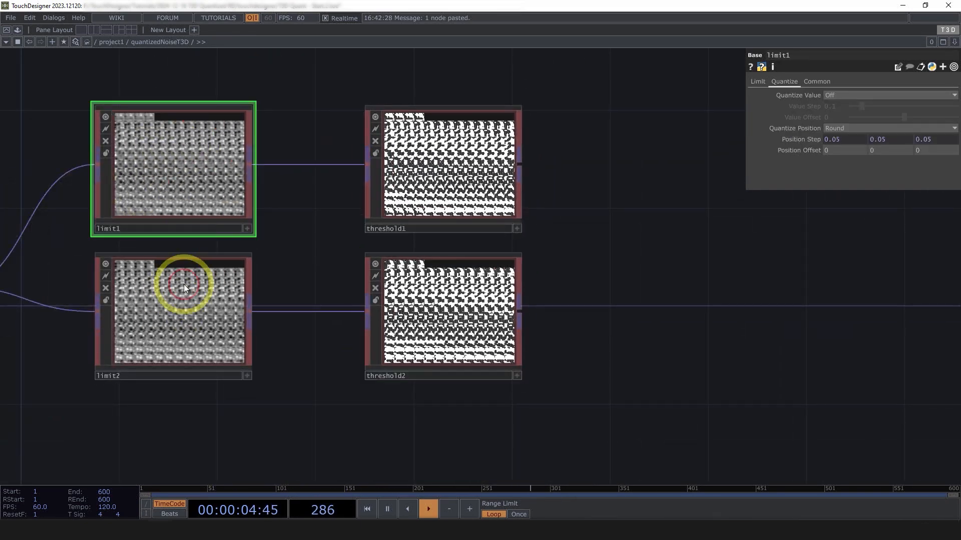
{"action": "left_click", "coordinate": [184, 284]}
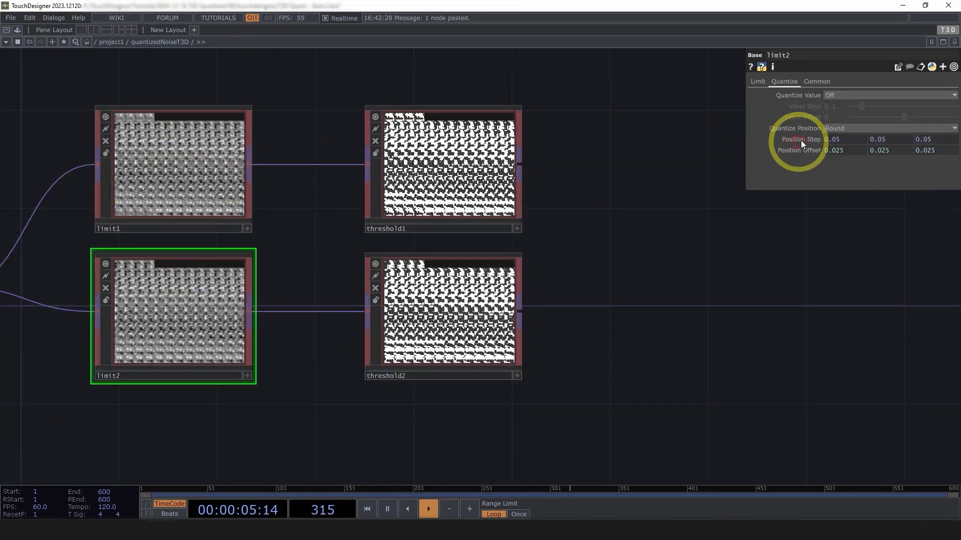
Add a T3D Subtract operator with threshold1 as its first input and threshold2 as its second input.
{"action": "left_click", "coordinate": [472, 182]}
{"action": "scroll", "coordinate": [296, 223], "scroll_direction": "down", "scroll_amount": 3}
{"action": "right_click", "coordinate": [257, 216]}
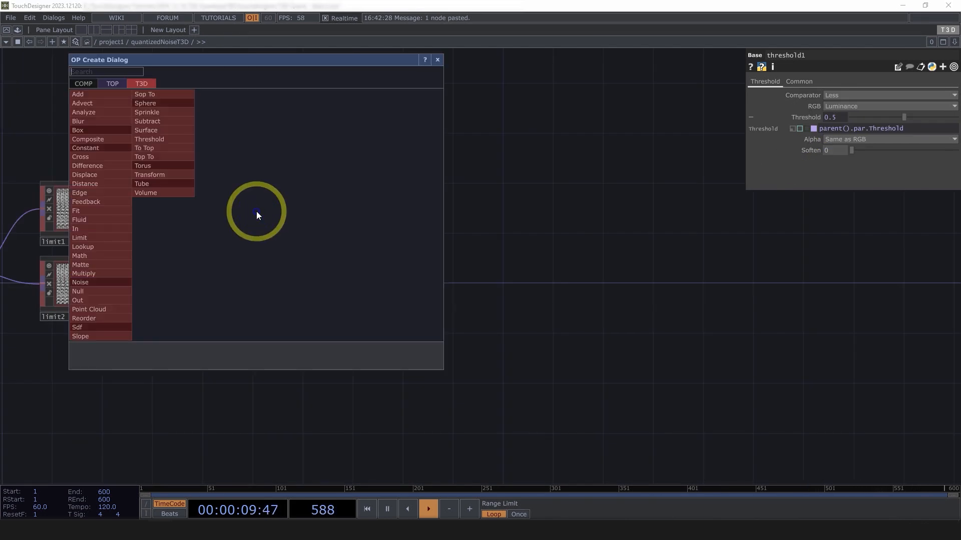
{"action": "type", "text": "sub"}
{"action": "left_click", "coordinate": [161, 122]}
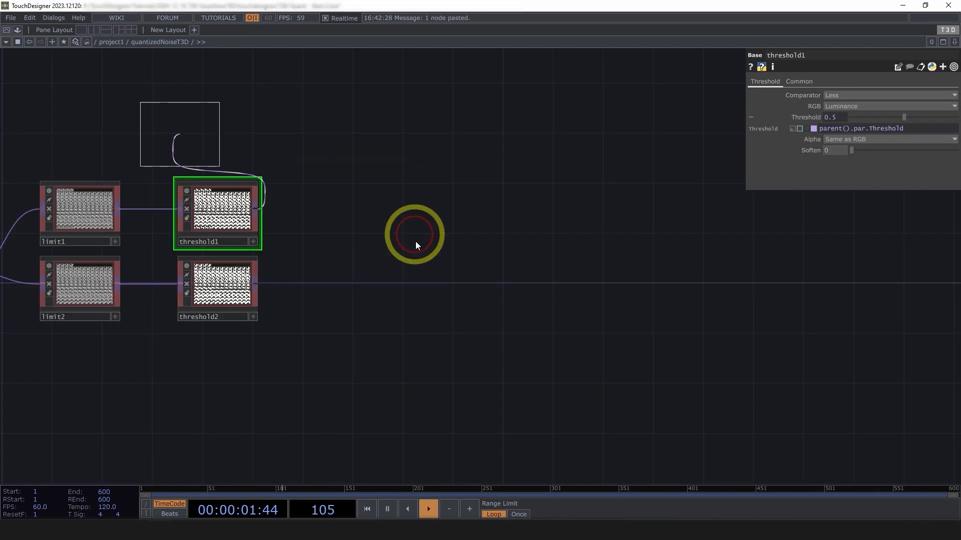
{"action": "left_click", "coordinate": [371, 242]}
{"action": "left_click_drag", "start_coordinate": [254, 284], "coordinate": [352, 231]}
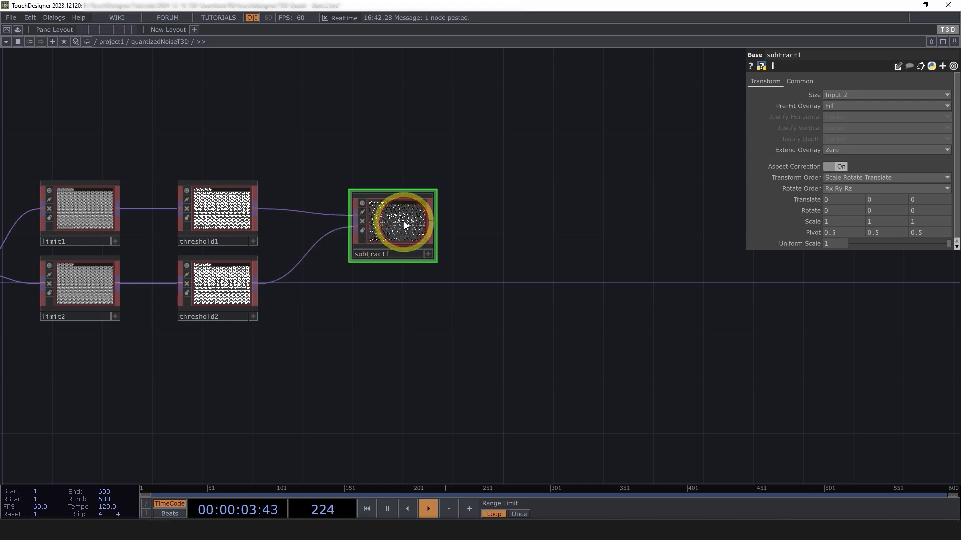
Examine the Subtract operator's slices and their pixel values in its active viewer.
{"action": "scroll", "coordinate": [396, 218], "scroll_direction": "up", "scroll_amount": 5}
{"action": "scroll", "coordinate": [390, 206], "scroll_direction": "up", "scroll_amount": 5}
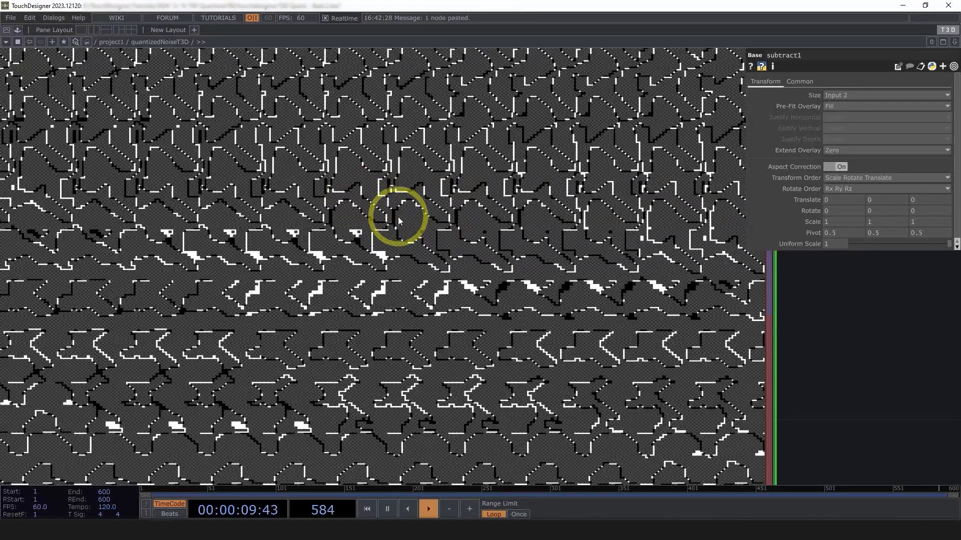
{"action": "scroll", "coordinate": [397, 215], "scroll_direction": "down", "scroll_amount": 5}
{"action": "scroll", "coordinate": [415, 258], "scroll_direction": "up", "scroll_amount": 3}
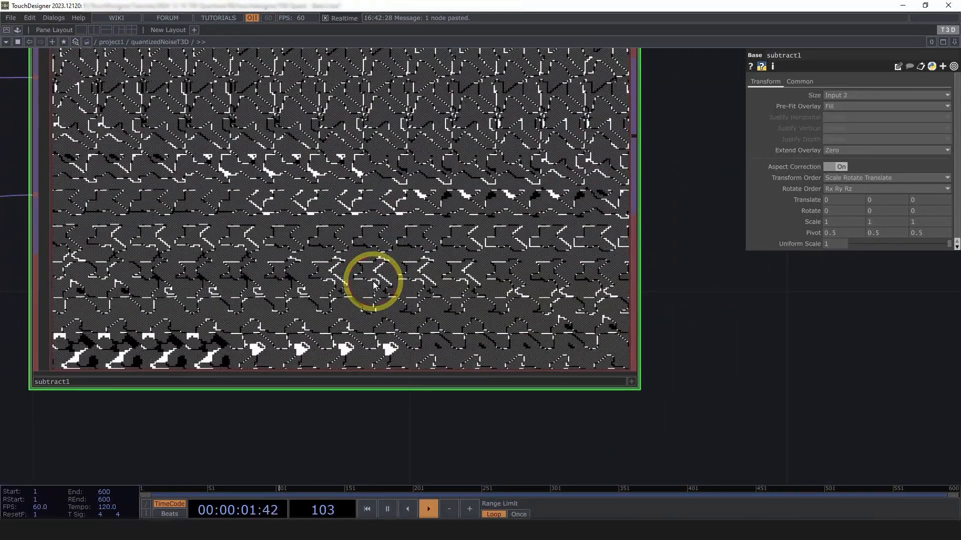
{"action": "key", "text": "a"}
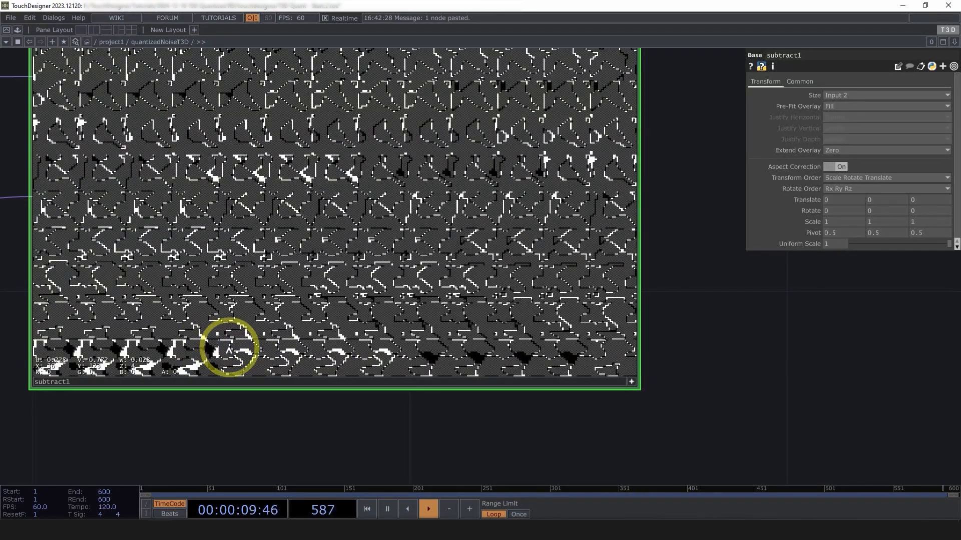
{"action": "scroll", "coordinate": [520, 279], "scroll_direction": "down", "scroll_amount": 10}
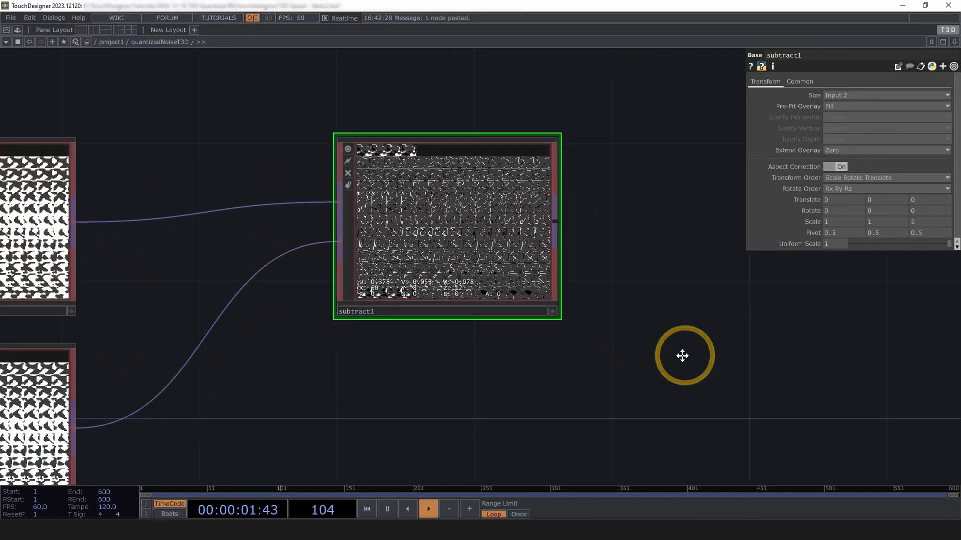
Add a T3D Math operator after the Subtract operator and set its Channel Pre OP to Positive.
{"action": "scroll", "coordinate": [425, 342], "scroll_direction": "down", "scroll_amount": 1}
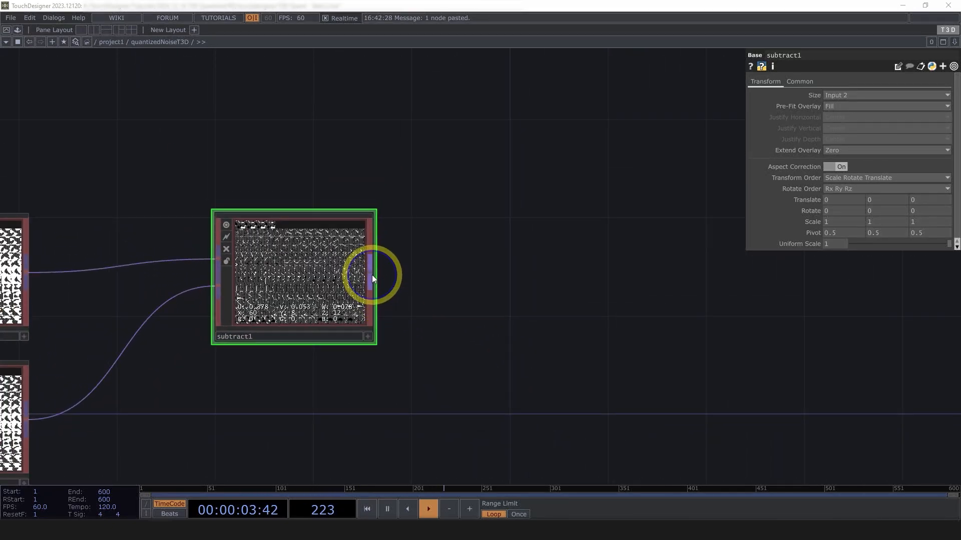
{"action": "right_click", "coordinate": [371, 275]}
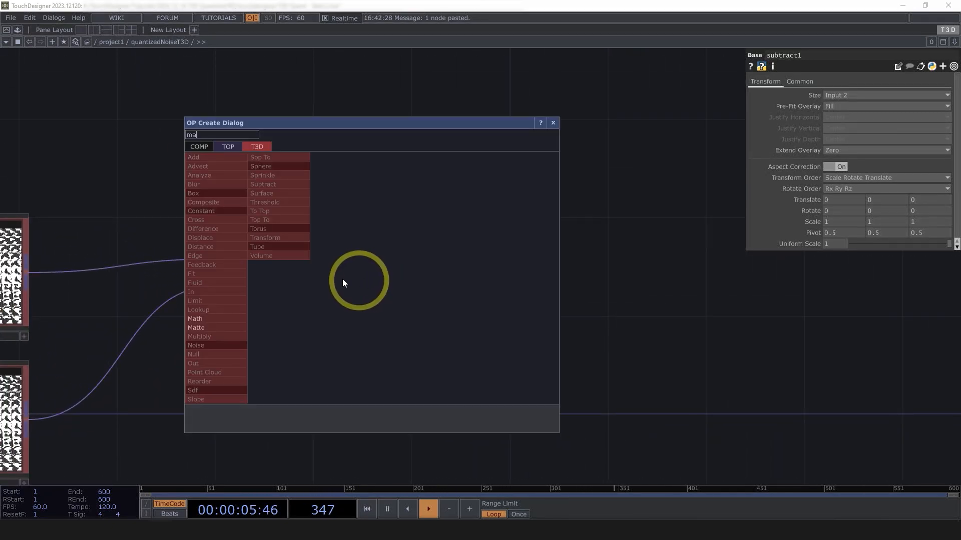
{"action": "left_click", "coordinate": [215, 318]}
{"action": "left_click", "coordinate": [523, 271]}
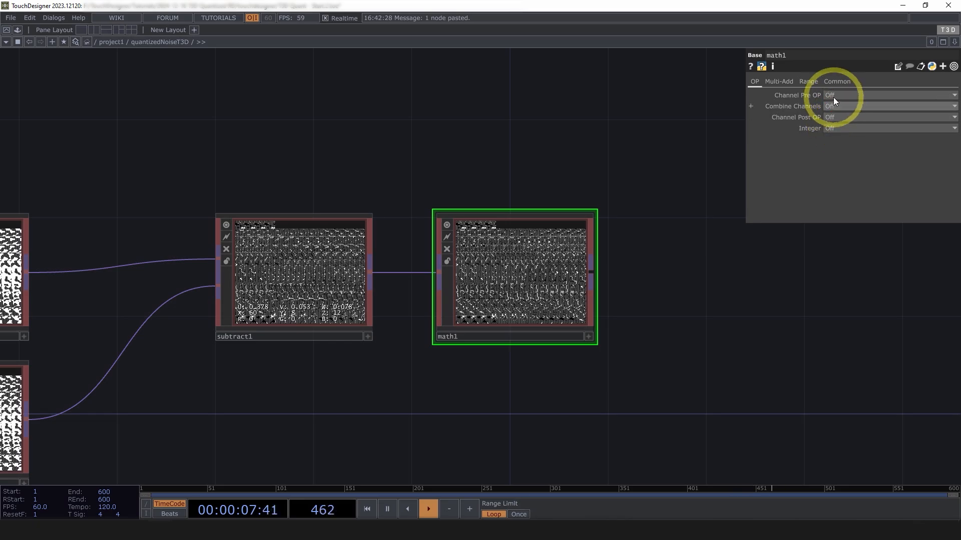
{"action": "left_click", "coordinate": [833, 96]}
{"action": "left_click", "coordinate": [842, 126]}
Examine the outline slices in the Math operator's viewer.
{"action": "scroll", "coordinate": [532, 262], "scroll_direction": "up", "scroll_amount": 8}
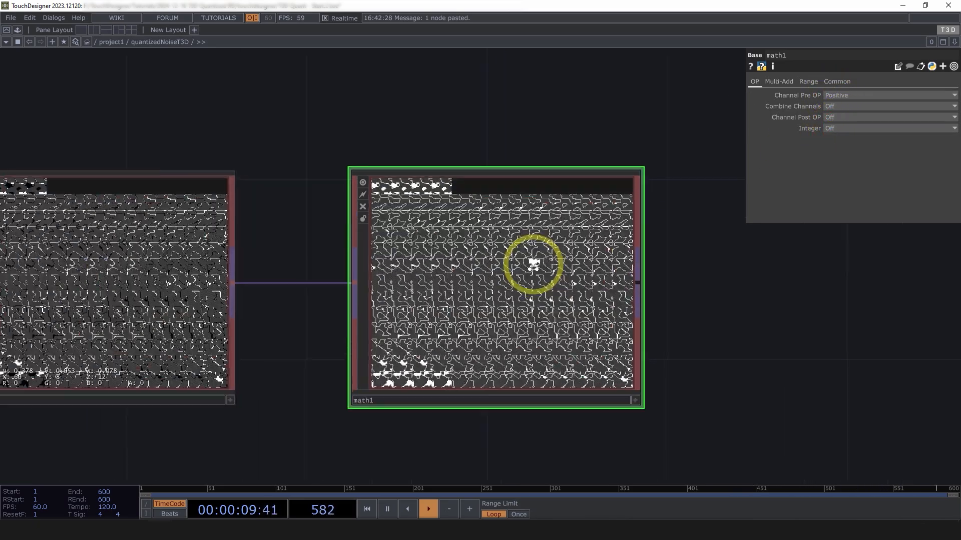
{"action": "scroll", "coordinate": [418, 299], "scroll_direction": "down", "scroll_amount": 3}
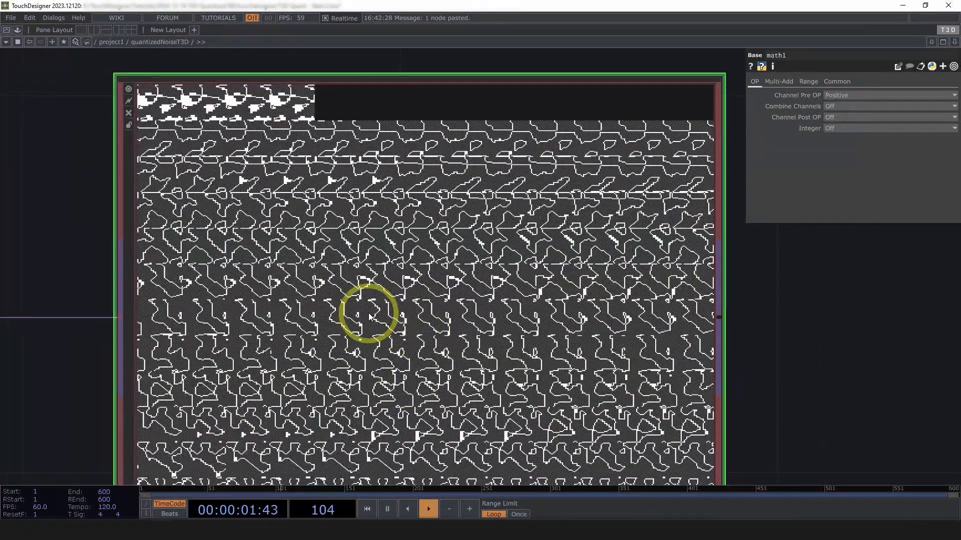
{"action": "scroll", "coordinate": [370, 315], "scroll_direction": "down", "scroll_amount": 3}
{"action": "scroll", "coordinate": [392, 360], "scroll_direction": "up", "scroll_amount": 2}
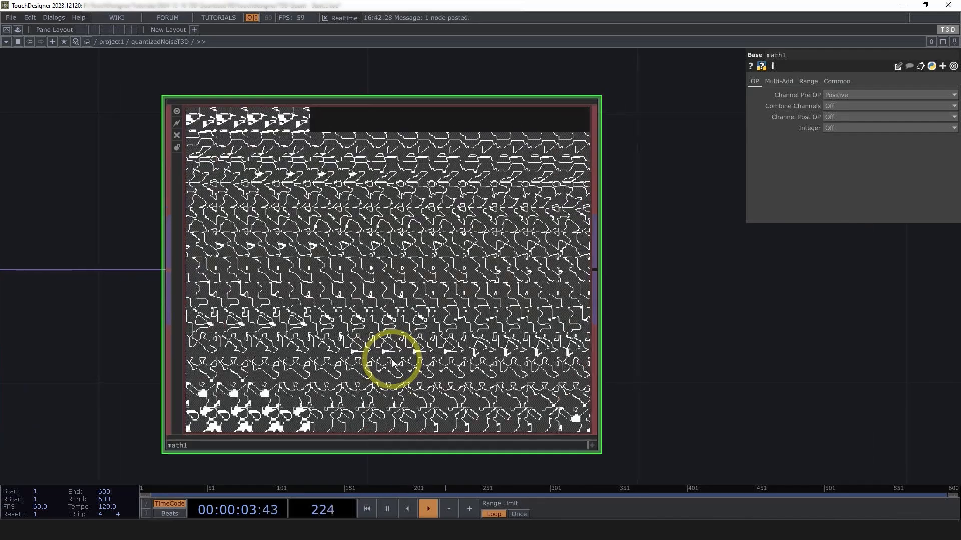
{"action": "scroll", "coordinate": [383, 355], "scroll_direction": "down", "scroll_amount": 1}
{"action": "scroll", "coordinate": [385, 335], "scroll_direction": "up", "scroll_amount": 3}
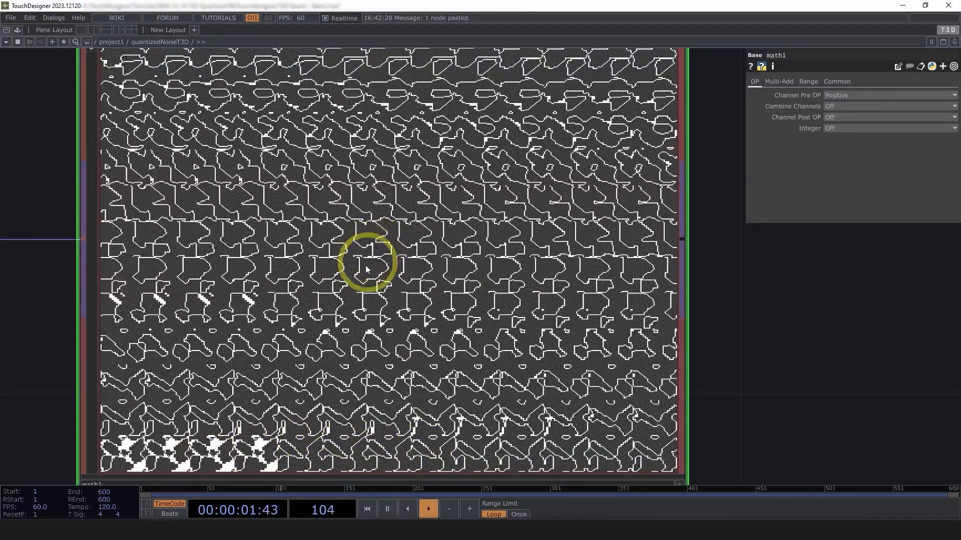
Inspect the animated contour lines across the slices of math1's output at close range.
{"action": "scroll", "coordinate": [352, 197], "scroll_direction": "up", "scroll_amount": 4}
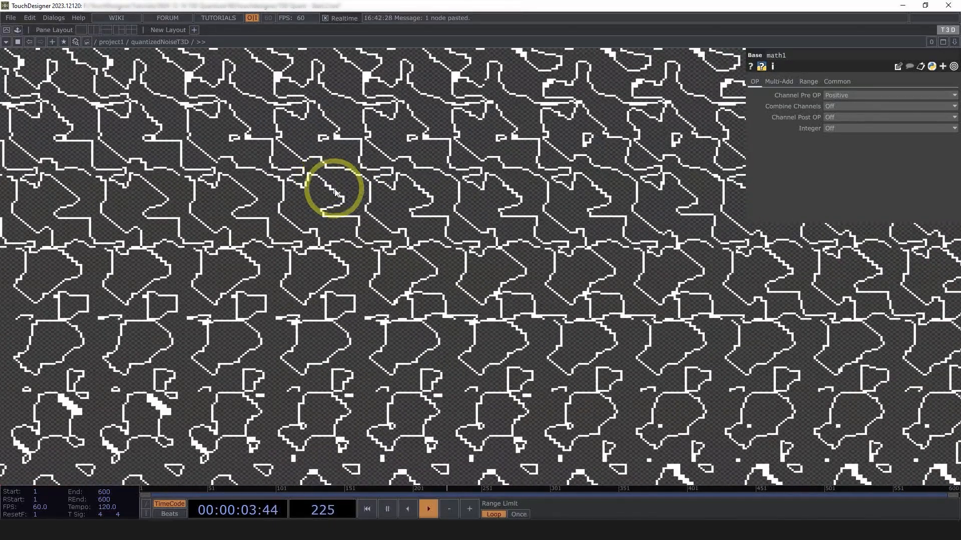
{"action": "scroll", "coordinate": [451, 225], "scroll_direction": "down", "scroll_amount": 6}
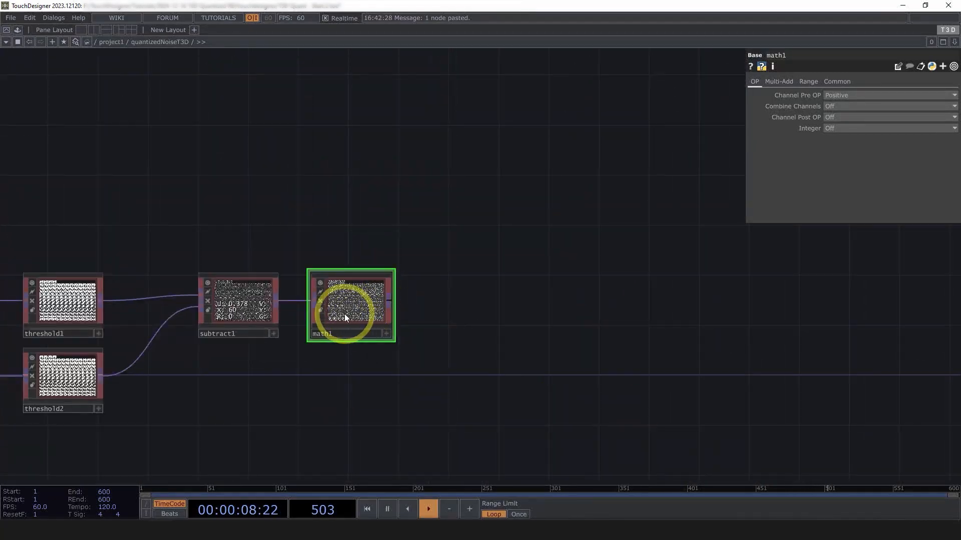
{"action": "scroll", "coordinate": [345, 310], "scroll_direction": "up", "scroll_amount": 5}
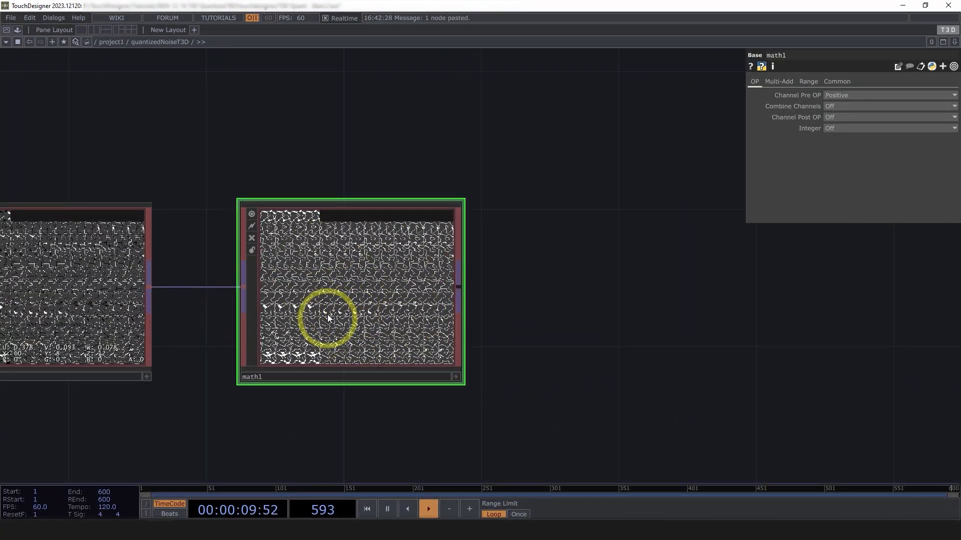
{"action": "scroll", "coordinate": [327, 314], "scroll_direction": "up", "scroll_amount": 3}
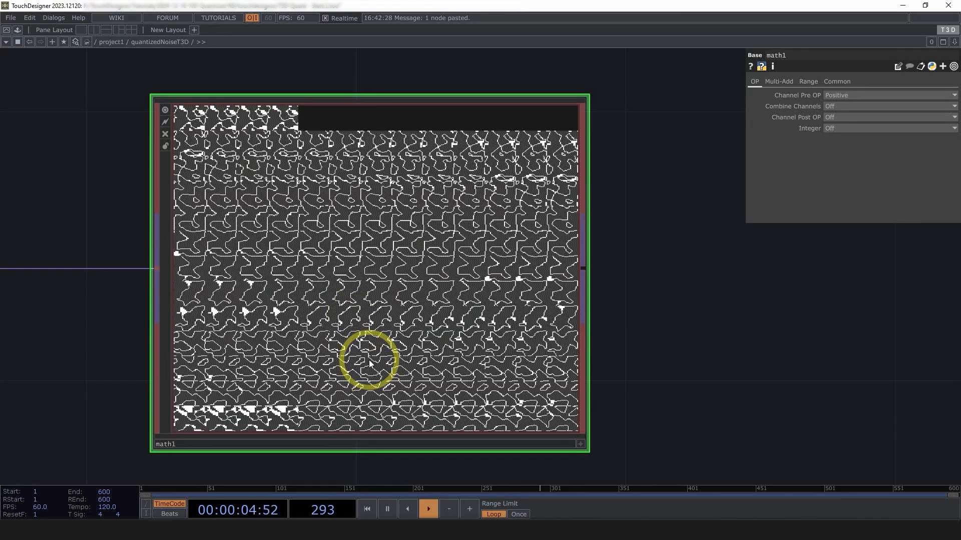
{"action": "scroll", "coordinate": [346, 296], "scroll_direction": "up", "scroll_amount": 3}
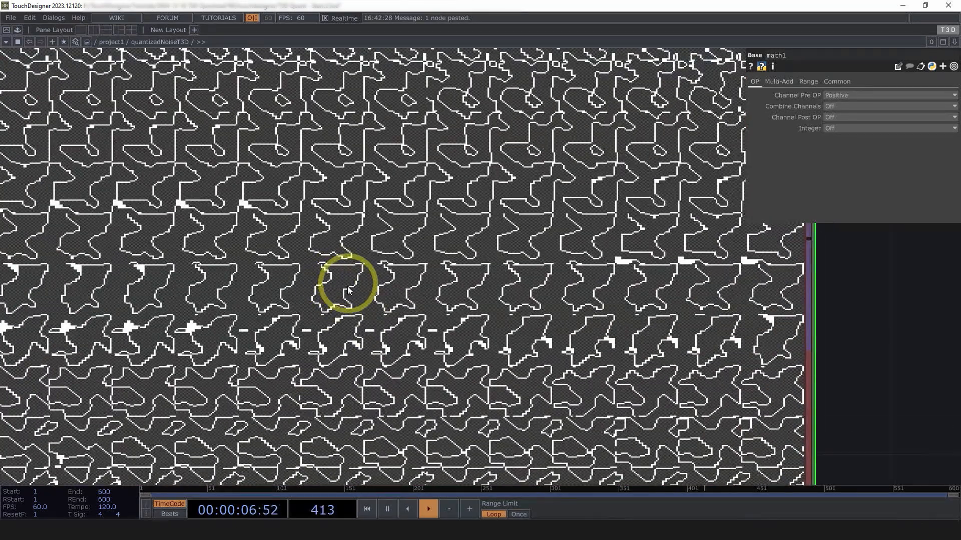
{"action": "scroll", "coordinate": [338, 279], "scroll_direction": "down", "scroll_amount": 6}
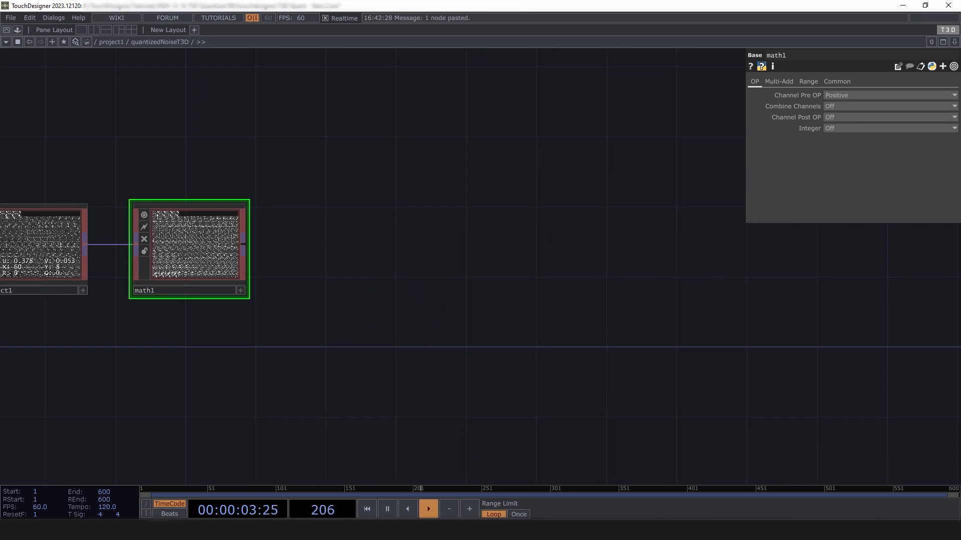
{"action": "scroll", "coordinate": [185, 245], "scroll_direction": "up", "scroll_amount": 2}
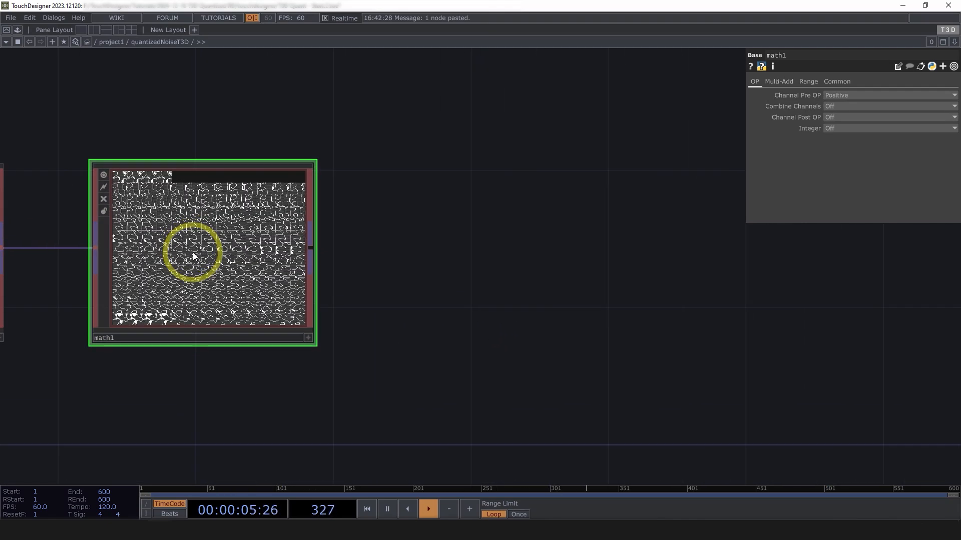
Add a T3D Surface operator after math1.
{"action": "scroll", "coordinate": [220, 250], "scroll_direction": "down", "scroll_amount": 3}
{"action": "right_click", "coordinate": [237, 245]}
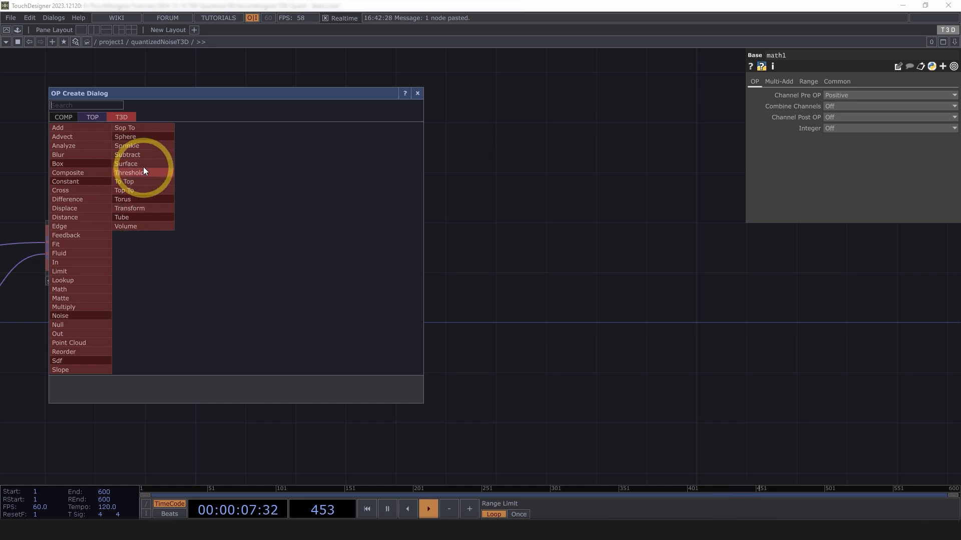
{"action": "type", "text": "s"}
{"action": "left_click", "coordinate": [140, 164]}
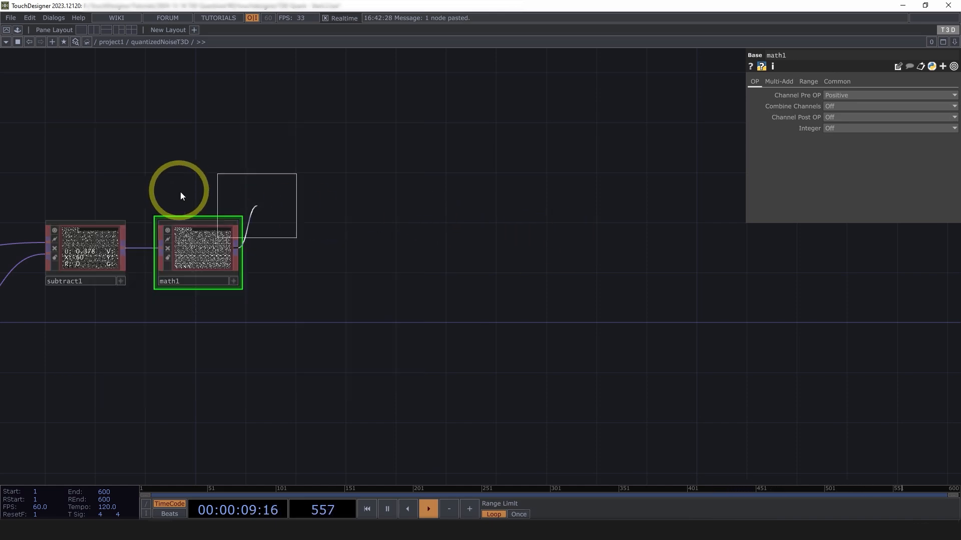
{"action": "left_click", "coordinate": [501, 254]}
{"action": "scroll", "coordinate": [516, 256], "scroll_direction": "up", "scroll_amount": 3}
{"action": "scroll", "coordinate": [491, 264], "scroll_direction": "up", "scroll_amount": 4}
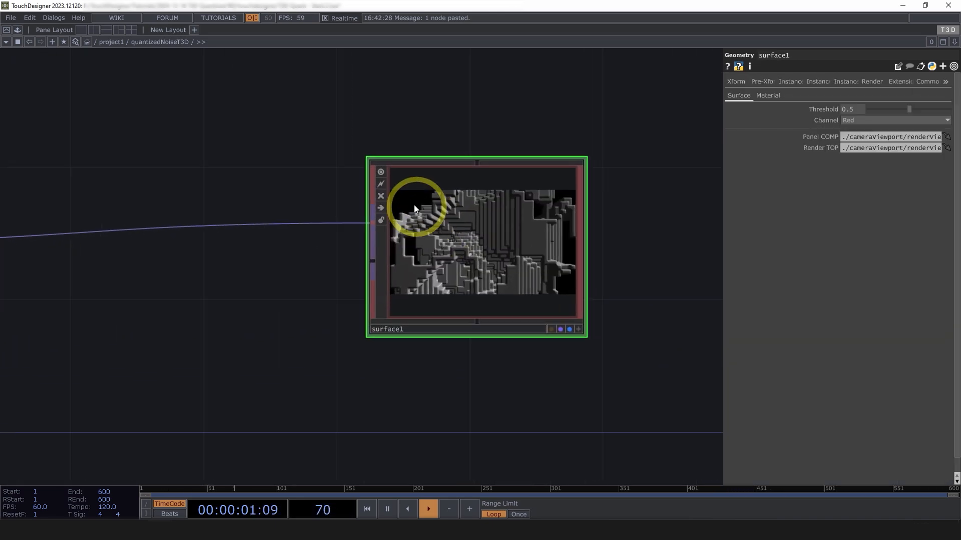
Examine the 3D geometry in surface1's active viewer from several angles.
{"action": "left_click_drag", "start_coordinate": [493, 269], "coordinate": [387, 251]}
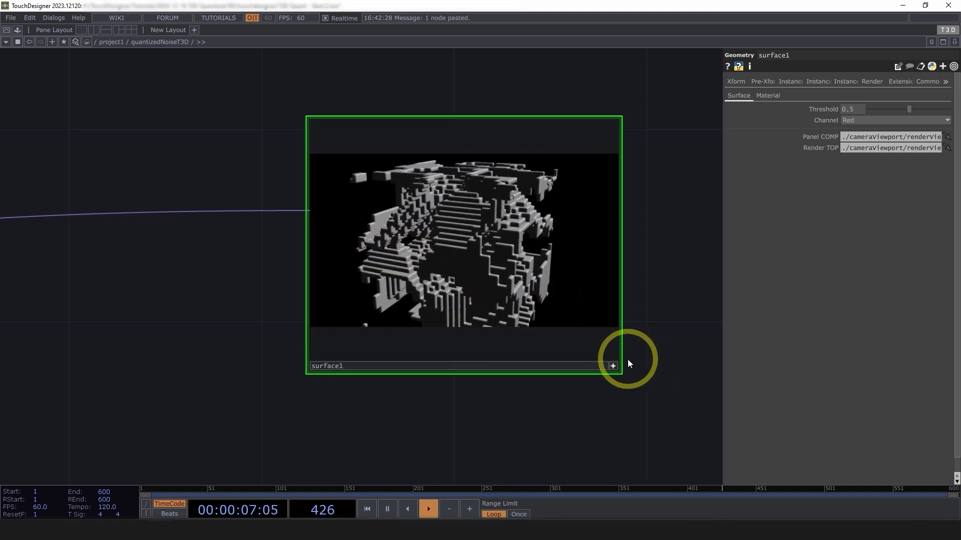
{"action": "left_click", "coordinate": [613, 366]}
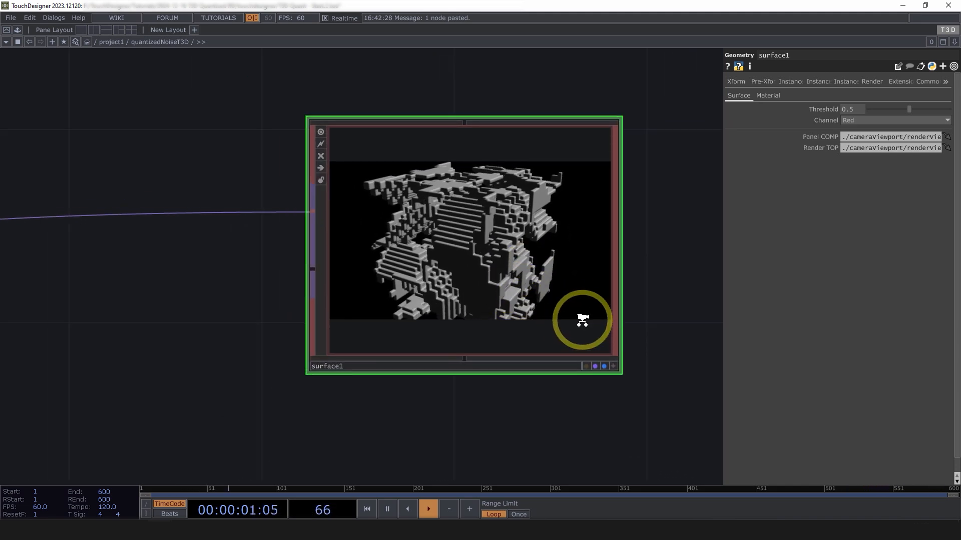
{"action": "scroll", "coordinate": [581, 320], "scroll_direction": "up", "scroll_amount": 2}
{"action": "left_click_drag", "start_coordinate": [475, 232], "coordinate": [395, 250]}
{"action": "key", "text": "a"}
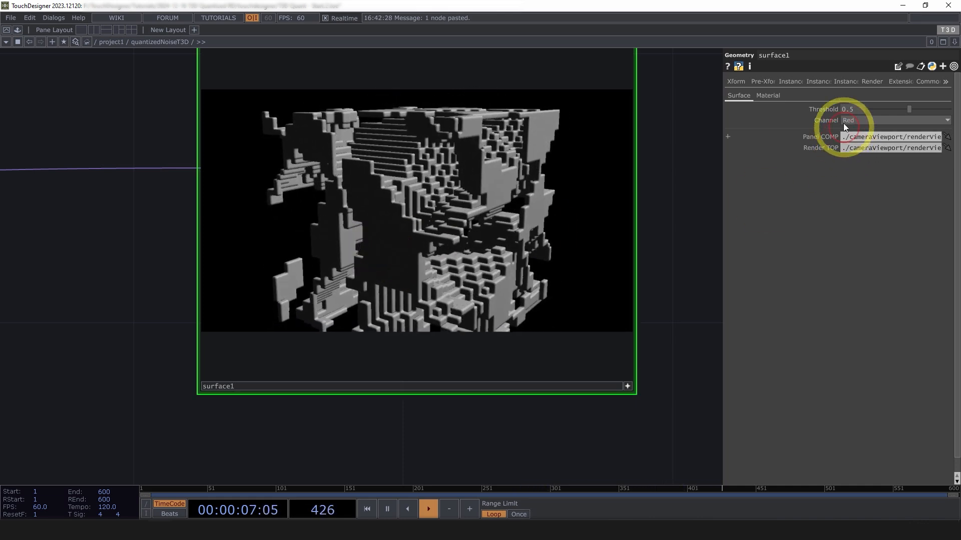
Review surface1's material settings alongside its rendered geometry.
{"action": "left_click", "coordinate": [761, 96]}
{"action": "scroll", "coordinate": [673, 203], "scroll_direction": "down", "scroll_amount": 4}
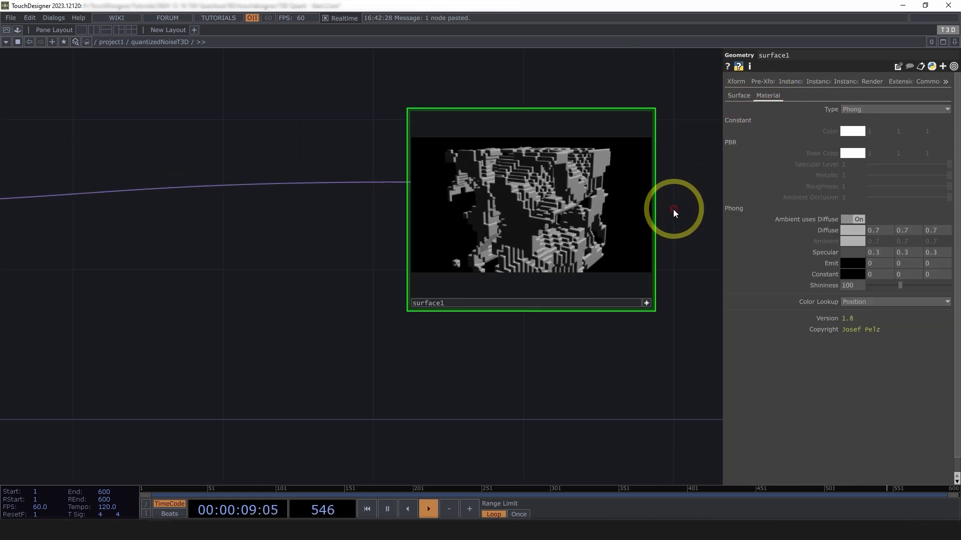
{"action": "left_click", "coordinate": [575, 281]}
{"action": "scroll", "coordinate": [575, 272], "scroll_direction": "up", "scroll_amount": 5}
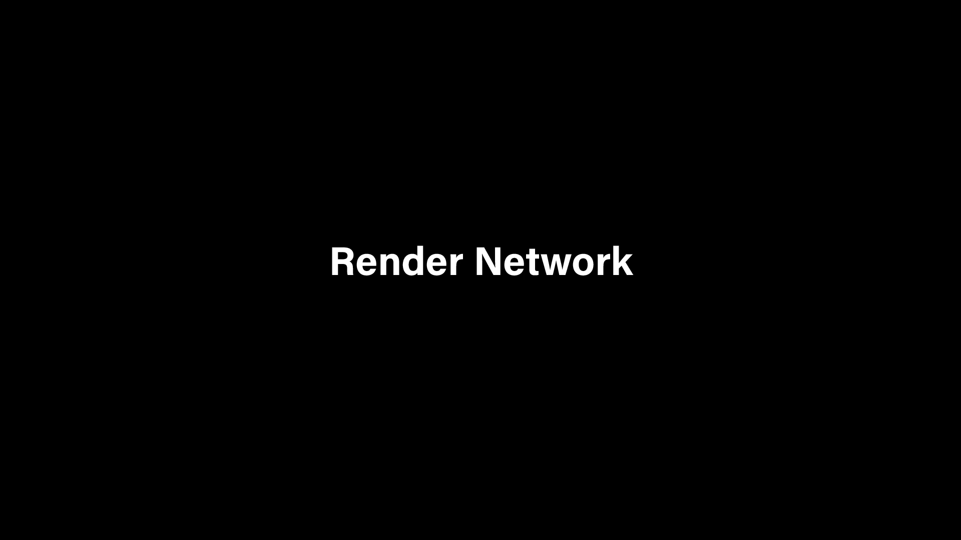
Add a Render TOP in the empty network area below and beyond surface1.
{"action": "scroll", "coordinate": [435, 345], "scroll_direction": "down", "scroll_amount": 3}
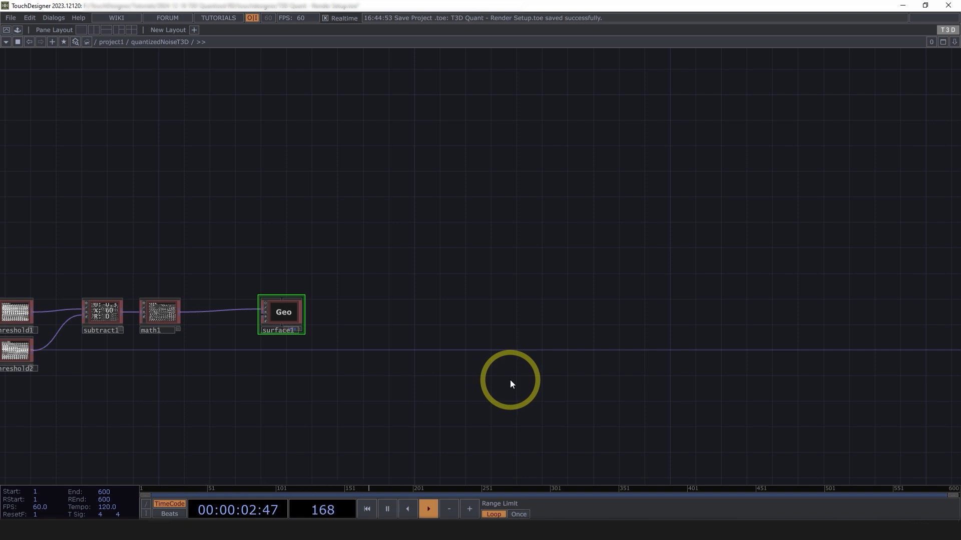
{"action": "double_click", "coordinate": [512, 380]}
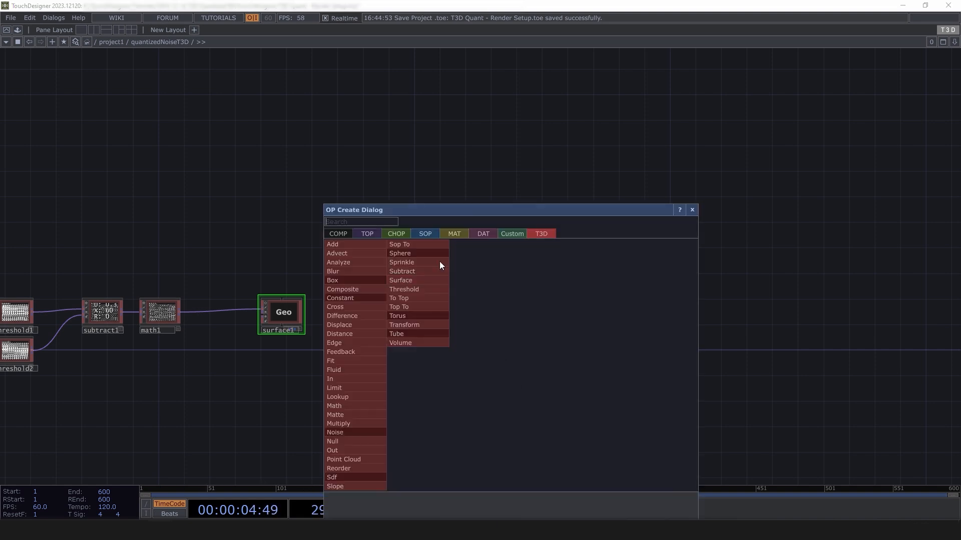
{"action": "left_click", "coordinate": [368, 234]}
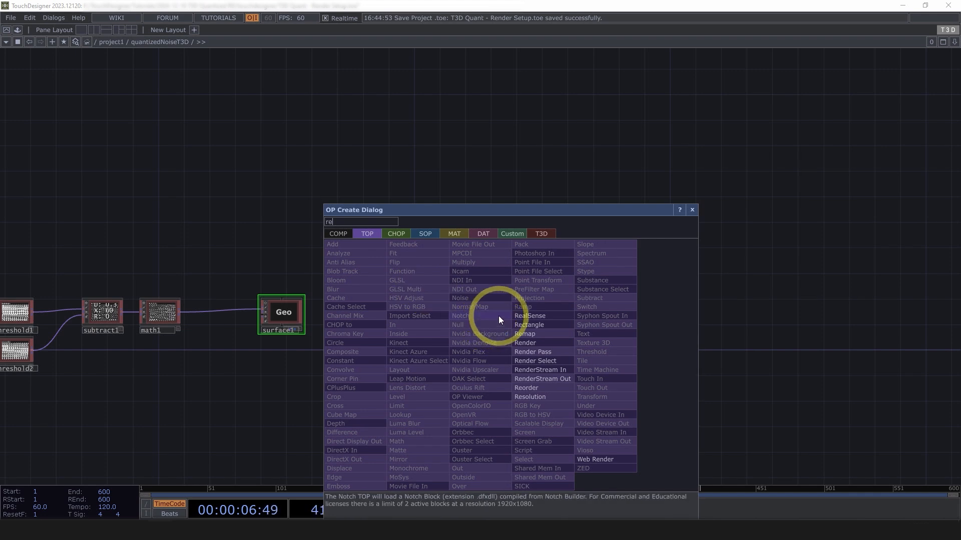
{"action": "left_click", "coordinate": [527, 343]}
{"action": "left_click", "coordinate": [531, 384]}
{"action": "scroll", "coordinate": [532, 380], "scroll_direction": "up", "scroll_amount": 3}
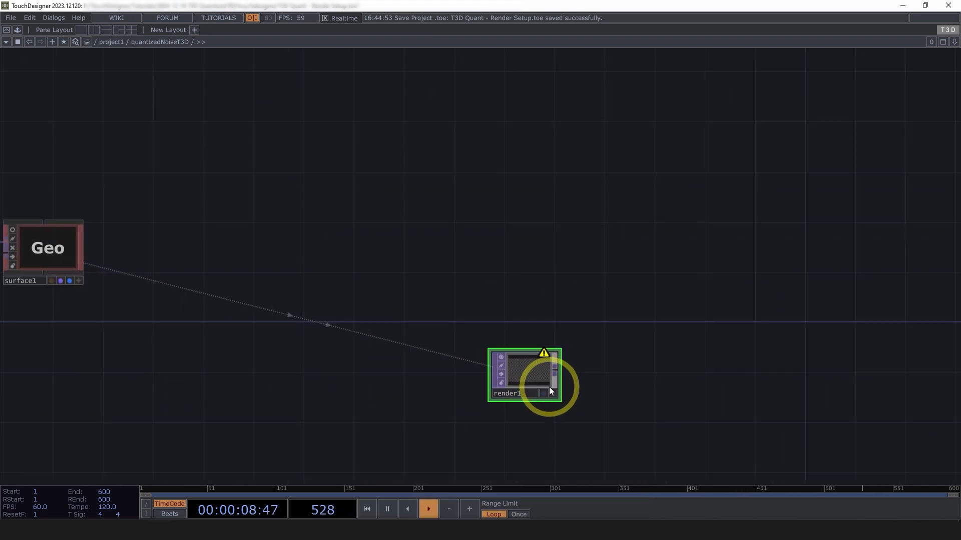
Set the Render TOP's resolution to 1080 x 1080.
{"action": "key", "text": "p"}
{"action": "left_click", "coordinate": [914, 82]}
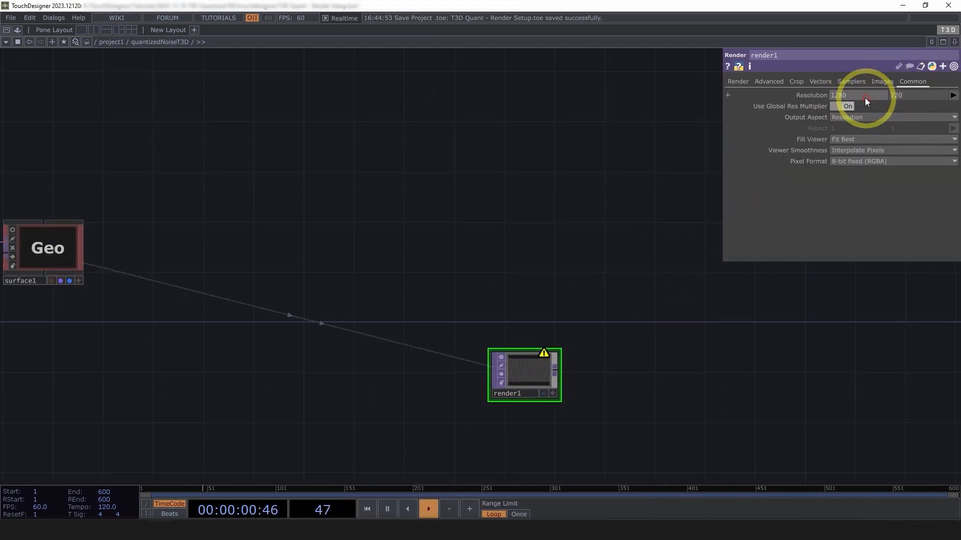
{"action": "type", "text": "1080"}
{"action": "key", "text": "Tab"}
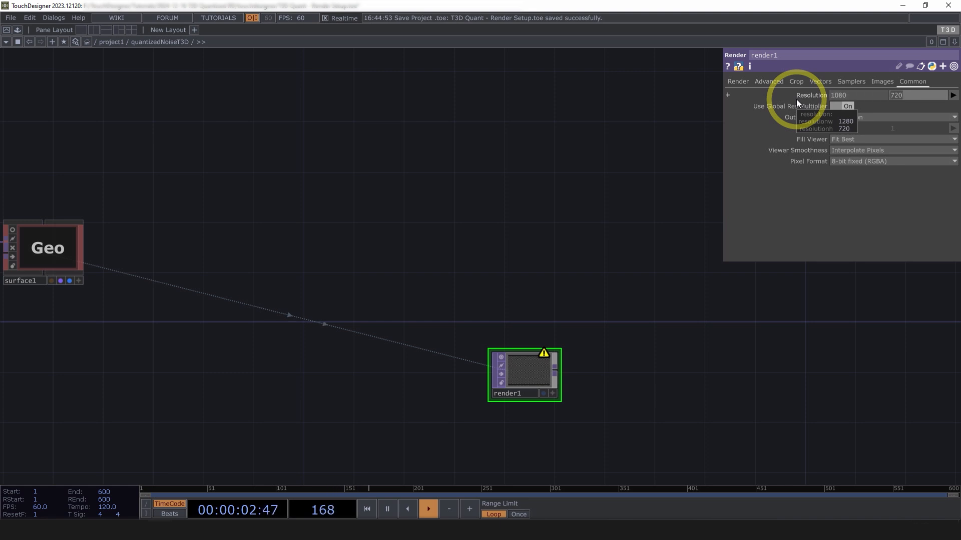
{"action": "type", "text": "1080"}
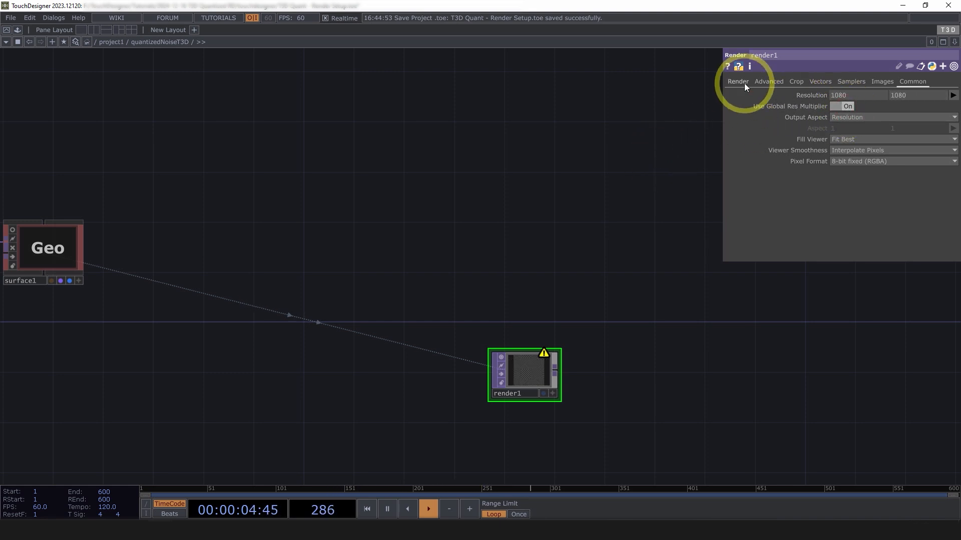
{"action": "left_click", "coordinate": [743, 83]}
Add a Null TOP after render1 and show its output as the network background.
{"action": "left_click_drag", "start_coordinate": [533, 213], "coordinate": [482, 208]}
{"action": "scroll", "coordinate": [439, 268], "scroll_direction": "down", "scroll_amount": 3}
{"action": "right_click", "coordinate": [439, 279]}
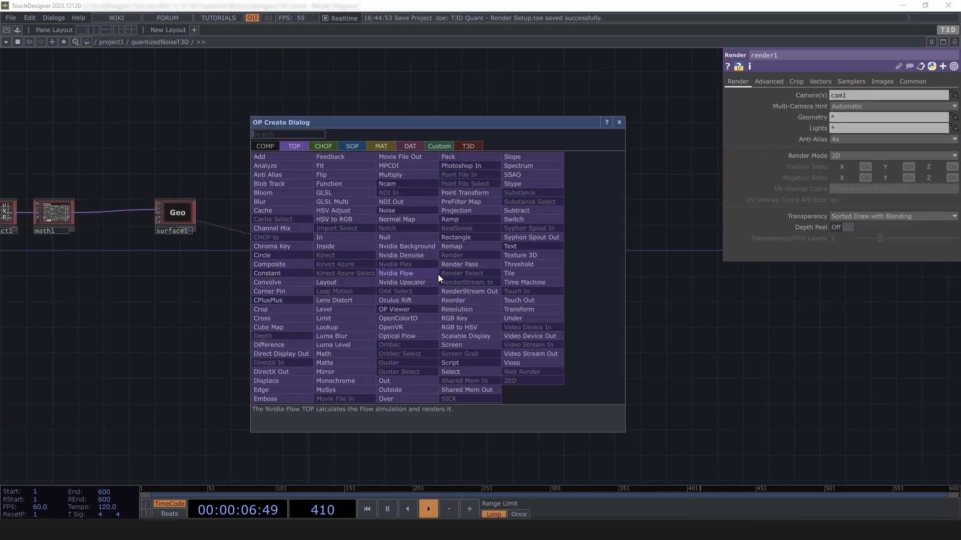
{"action": "left_click", "coordinate": [389, 238]}
{"action": "left_click", "coordinate": [713, 276]}
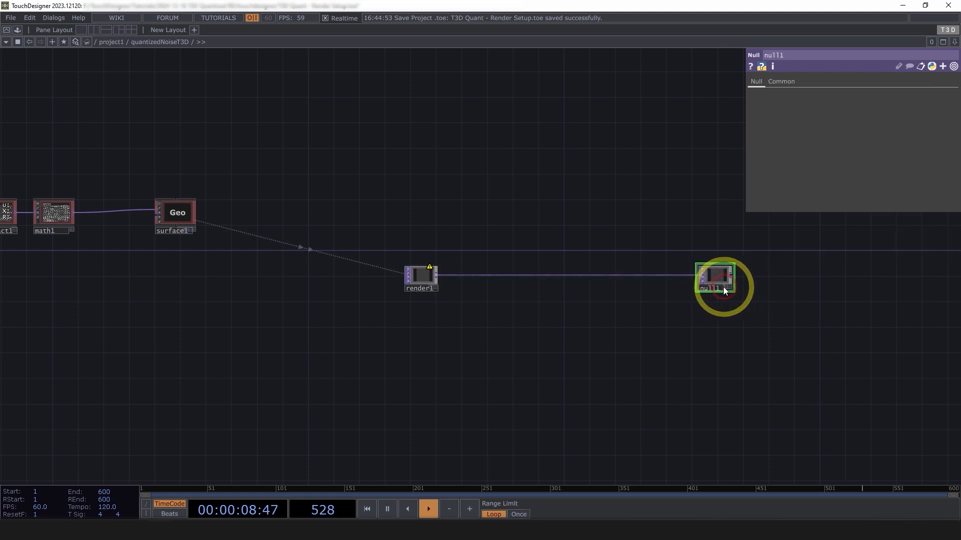
{"action": "scroll", "coordinate": [723, 287], "scroll_direction": "up", "scroll_amount": 5}
{"action": "left_click", "coordinate": [721, 293]}
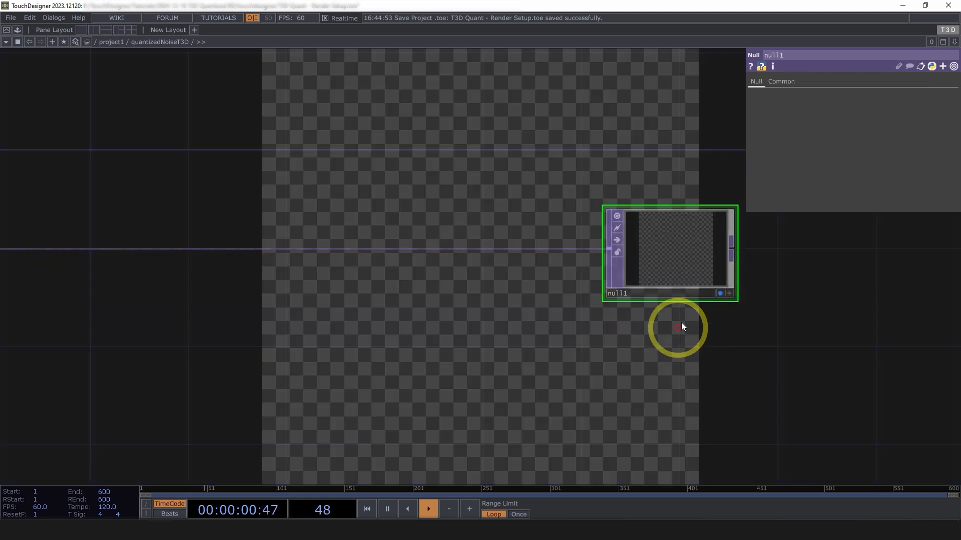
Split the network pane side by side, narrow the second pane and turn it into a TOP Viewer.
{"action": "key", "text": "alt+bracketleft"}
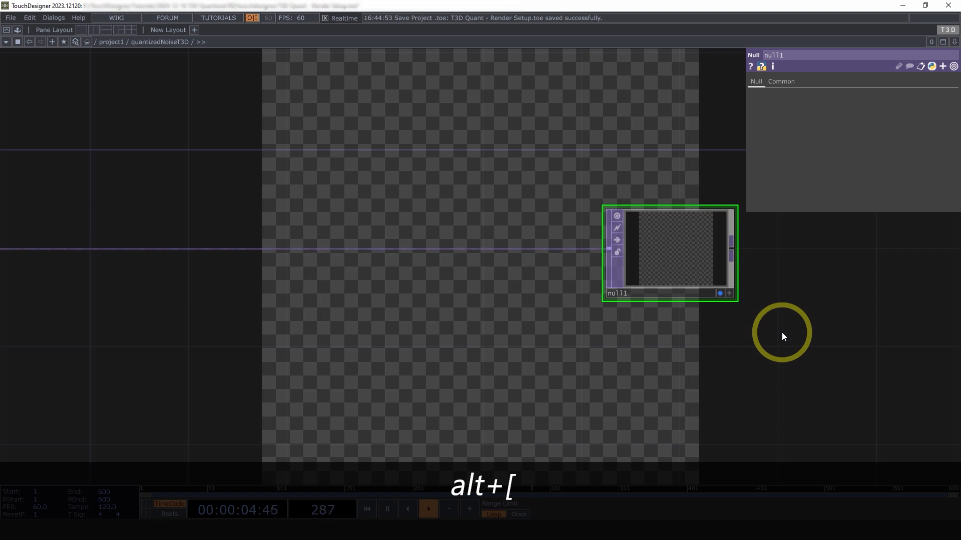
{"action": "key", "text": "alt+bracketleft"}
{"action": "left_click", "coordinate": [954, 42]}
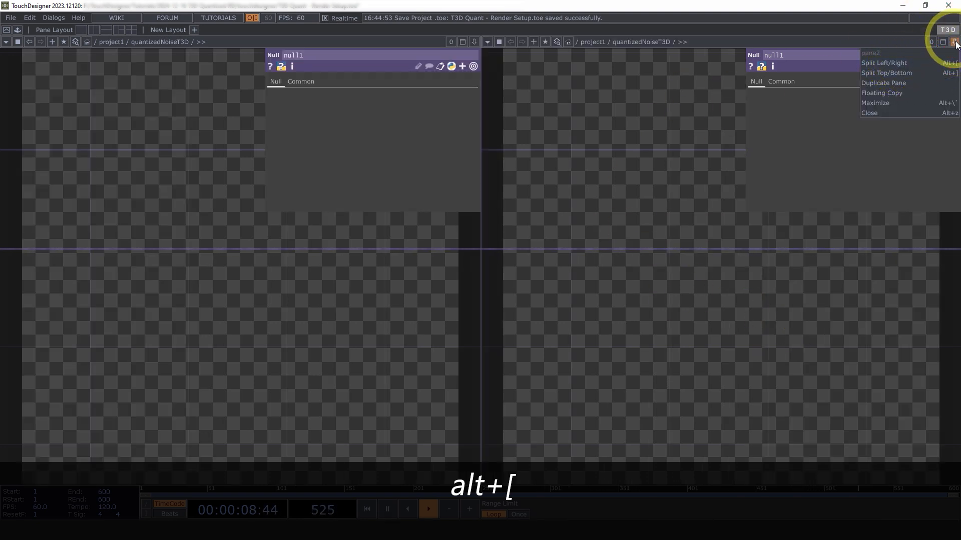
{"action": "left_click_drag", "start_coordinate": [479, 265], "coordinate": [635, 261]}
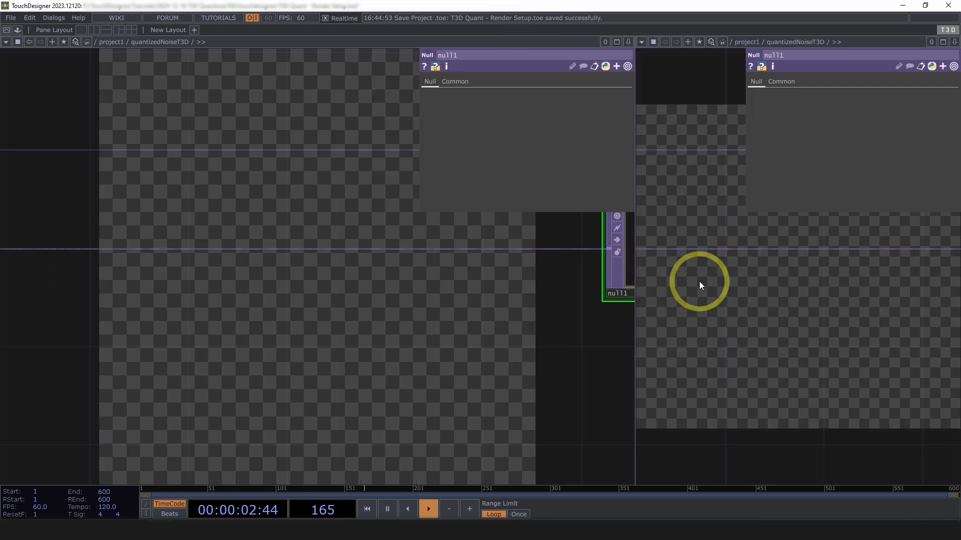
{"action": "key", "text": "alt+4"}
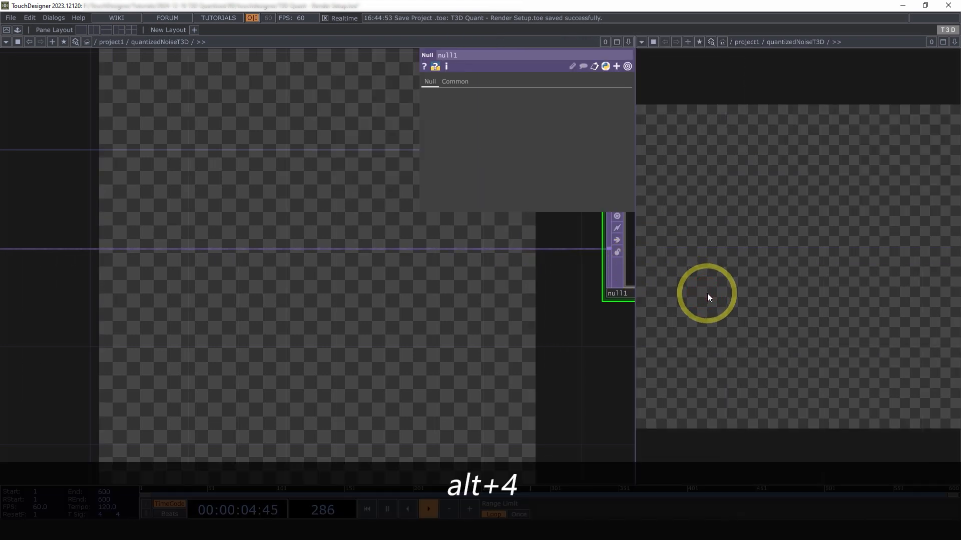
{"action": "left_click", "coordinate": [642, 41]}
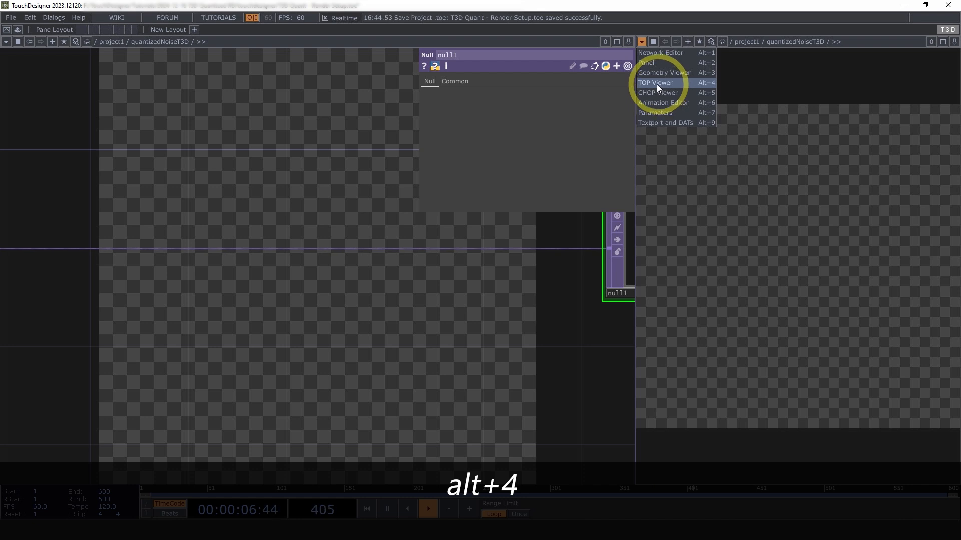
{"action": "left_click", "coordinate": [344, 261]}
Turn off the background display of null1's image in the network editor pane.
{"action": "right_click", "coordinate": [302, 278]}
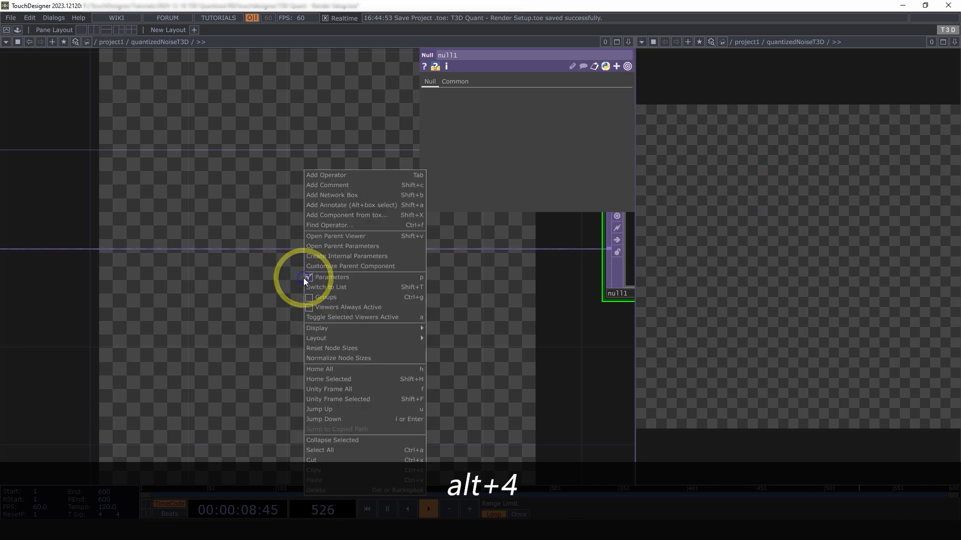
{"action": "mouse_move", "coordinate": [335, 329]}
{"action": "left_click", "coordinate": [470, 404]}
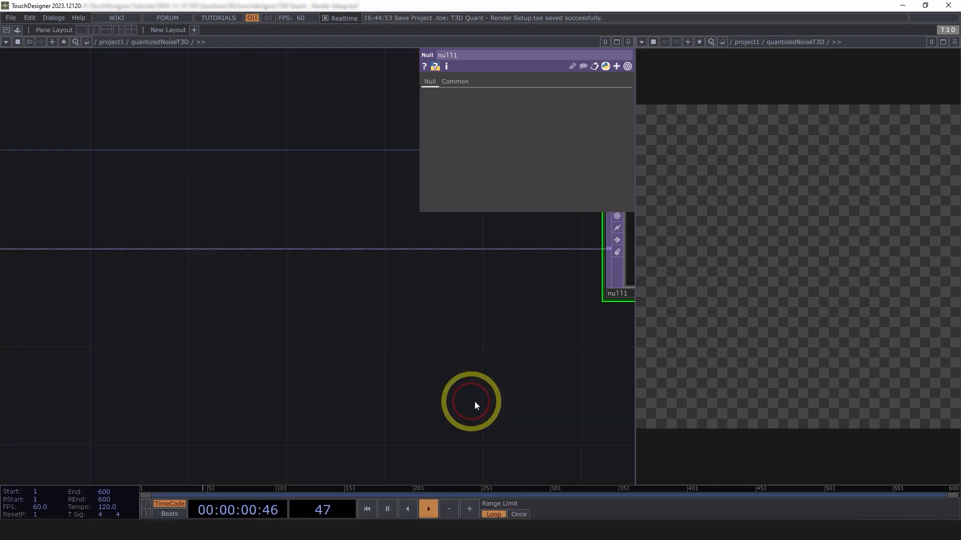
Add a Camera COMP directly above render1.
{"action": "scroll", "coordinate": [440, 356], "scroll_direction": "down", "scroll_amount": 2}
{"action": "scroll", "coordinate": [443, 358], "scroll_direction": "down", "scroll_amount": 5}
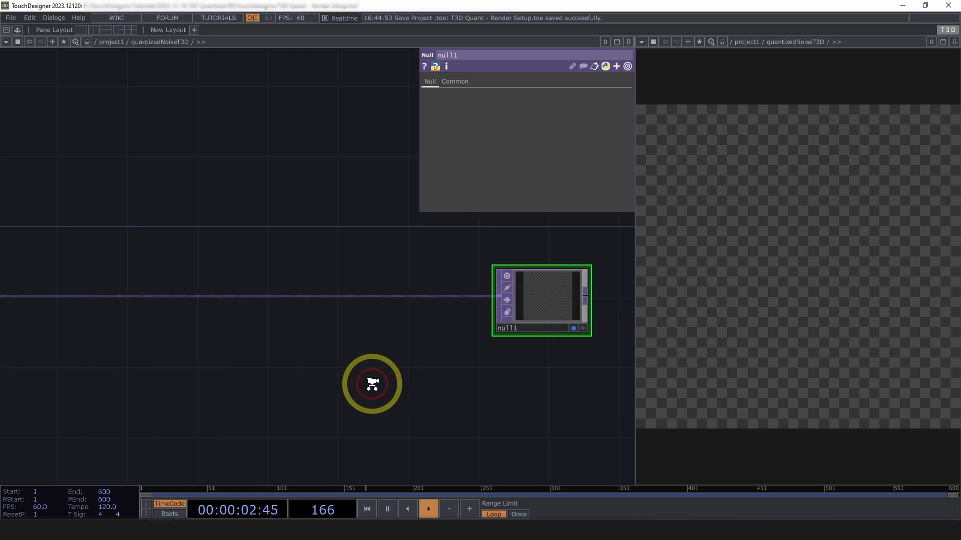
{"action": "scroll", "coordinate": [325, 350], "scroll_direction": "up", "scroll_amount": 4}
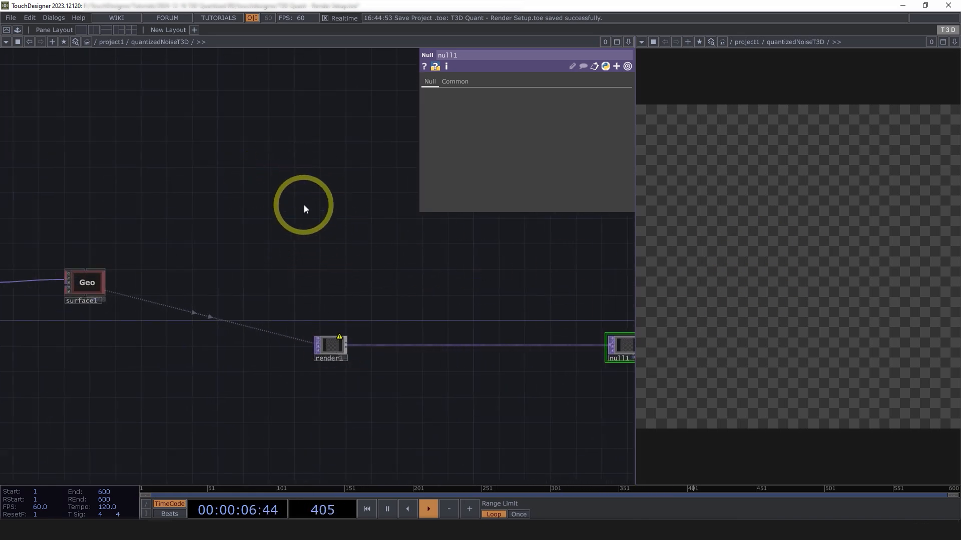
{"action": "key", "text": "Tab"}
{"action": "left_click", "coordinate": [141, 73]}
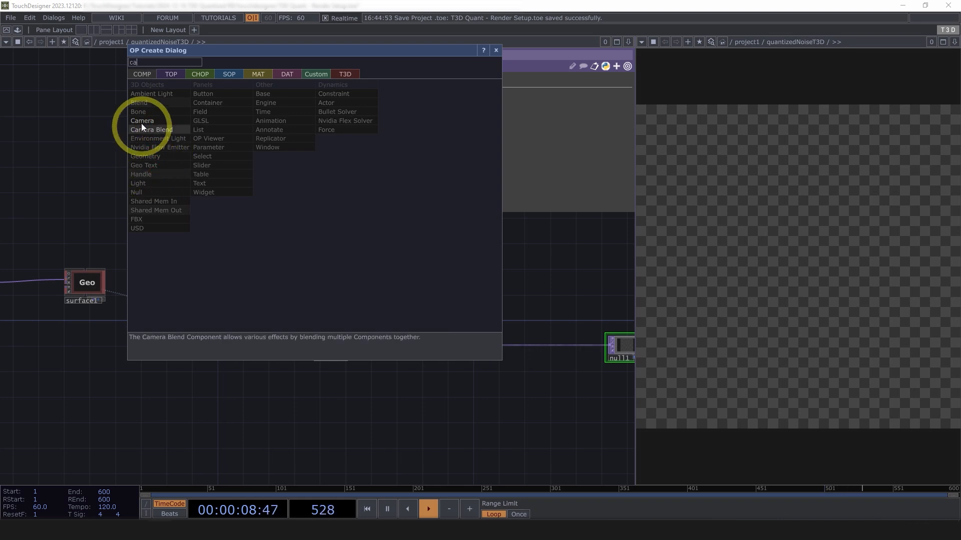
{"action": "left_click", "coordinate": [141, 122]}
{"action": "left_click", "coordinate": [328, 255]}
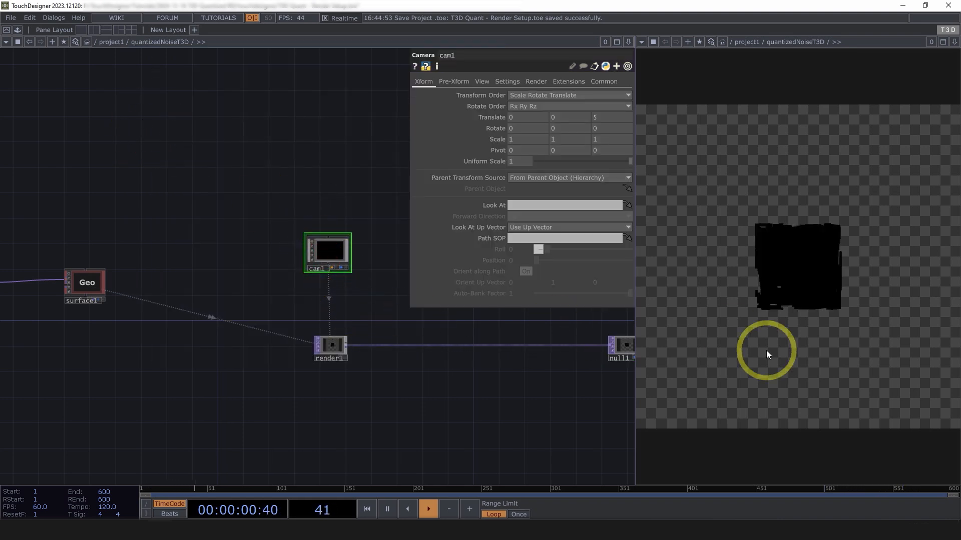
Set the material type of the surface1 geometry to PBR.
{"action": "left_click_drag", "start_coordinate": [176, 334], "coordinate": [249, 334]}
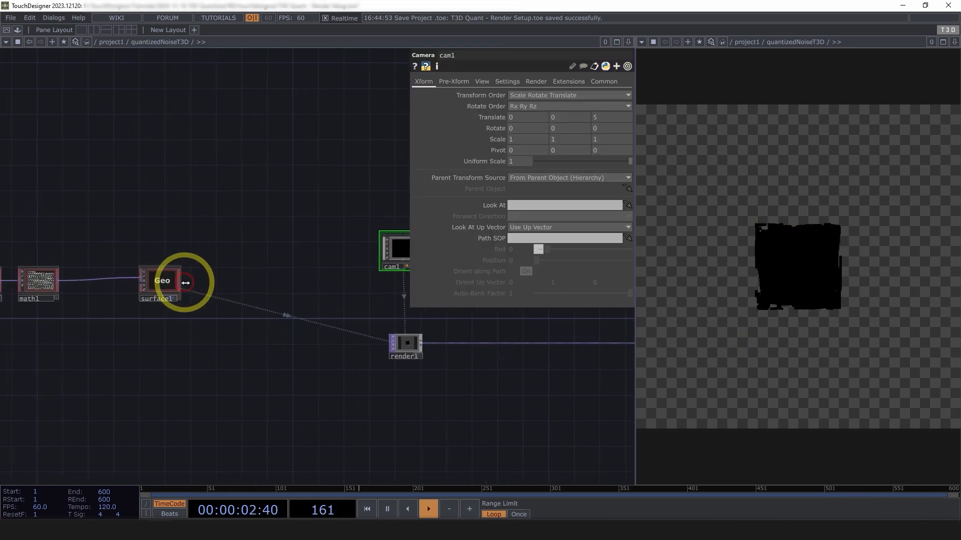
{"action": "scroll", "coordinate": [142, 276], "scroll_direction": "up", "scroll_amount": 2}
{"action": "left_click_drag", "start_coordinate": [350, 369], "coordinate": [331, 370]}
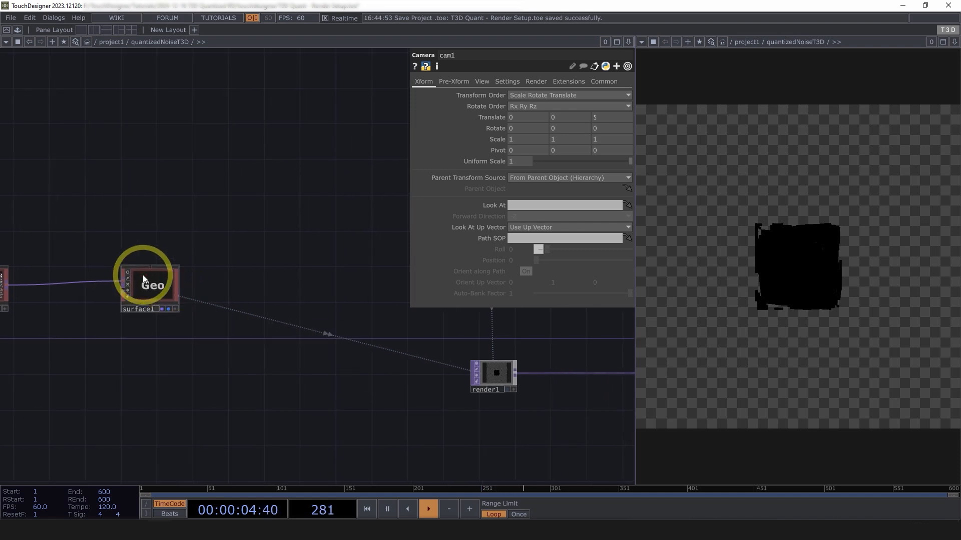
{"action": "left_click", "coordinate": [143, 280]}
{"action": "left_click_drag", "start_coordinate": [217, 206], "coordinate": [113, 250]}
{"action": "scroll", "coordinate": [184, 218], "scroll_direction": "down", "scroll_amount": 1}
{"action": "scroll", "coordinate": [184, 214], "scroll_direction": "down", "scroll_amount": 1}
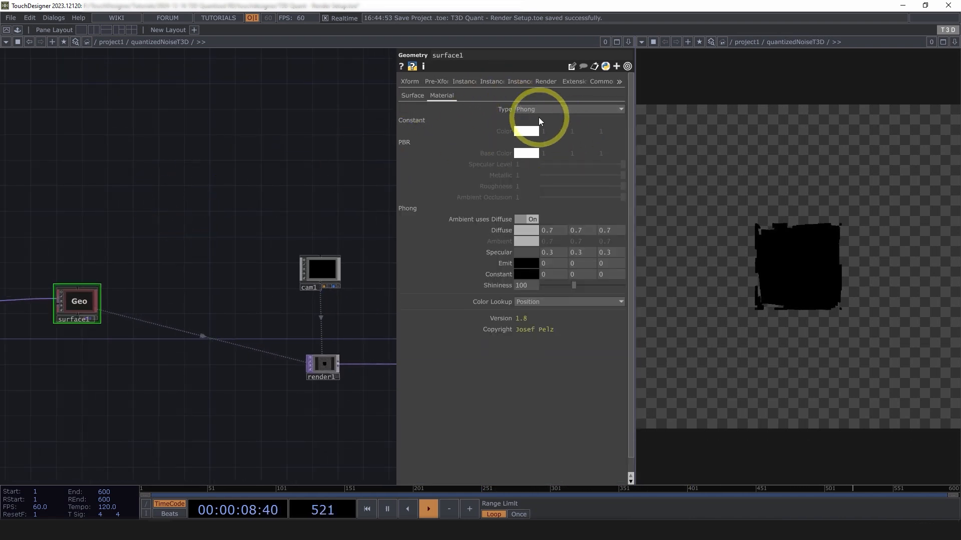
{"action": "left_click", "coordinate": [536, 109]}
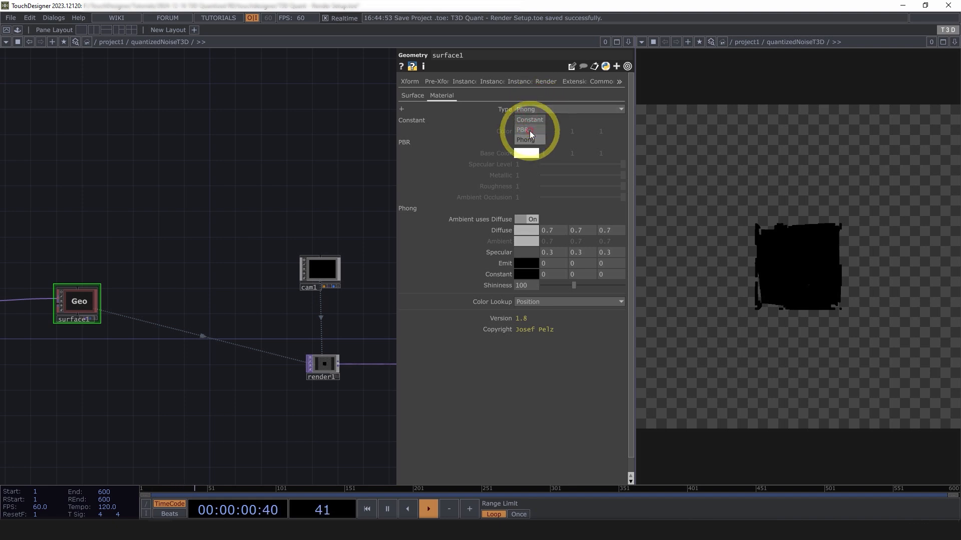
{"action": "left_click", "coordinate": [531, 130]}
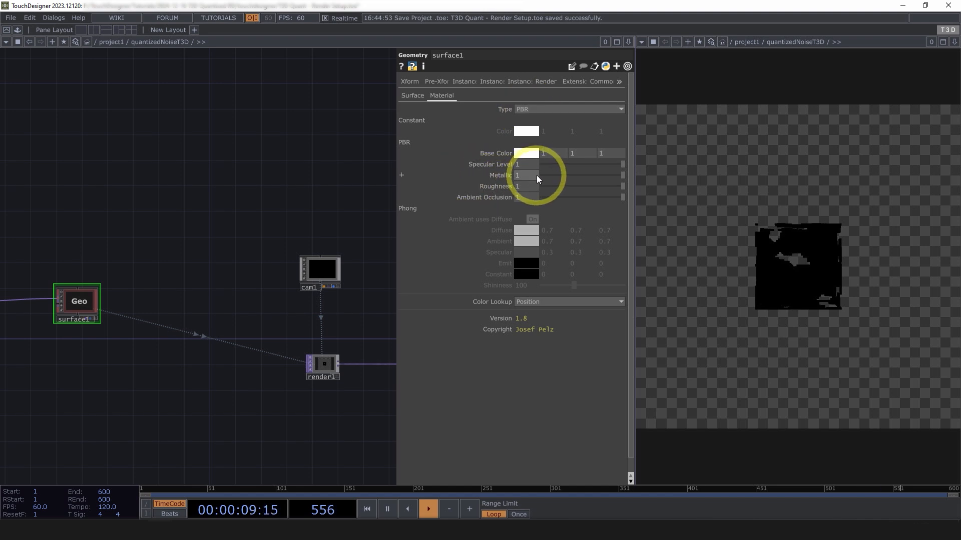
Add an Environment Light COMP above cam1.
{"action": "left_click_drag", "start_coordinate": [228, 224], "coordinate": [216, 272]}
{"action": "key", "text": "Tab"}
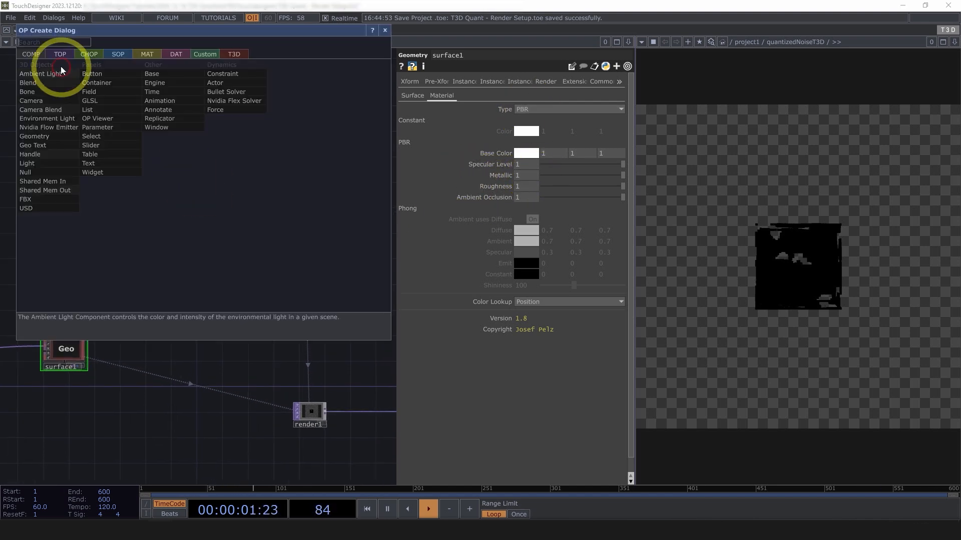
{"action": "left_click", "coordinate": [53, 119]}
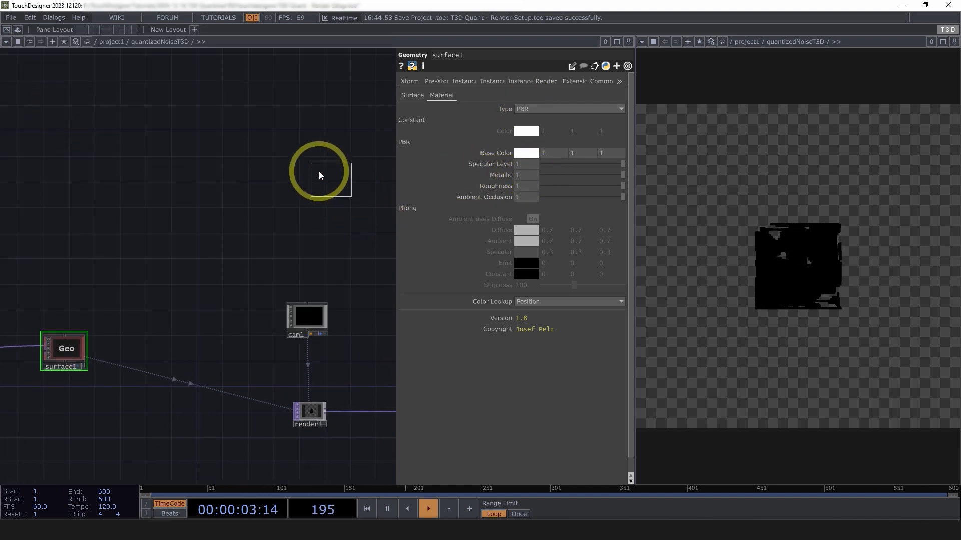
{"action": "left_click", "coordinate": [320, 171]}
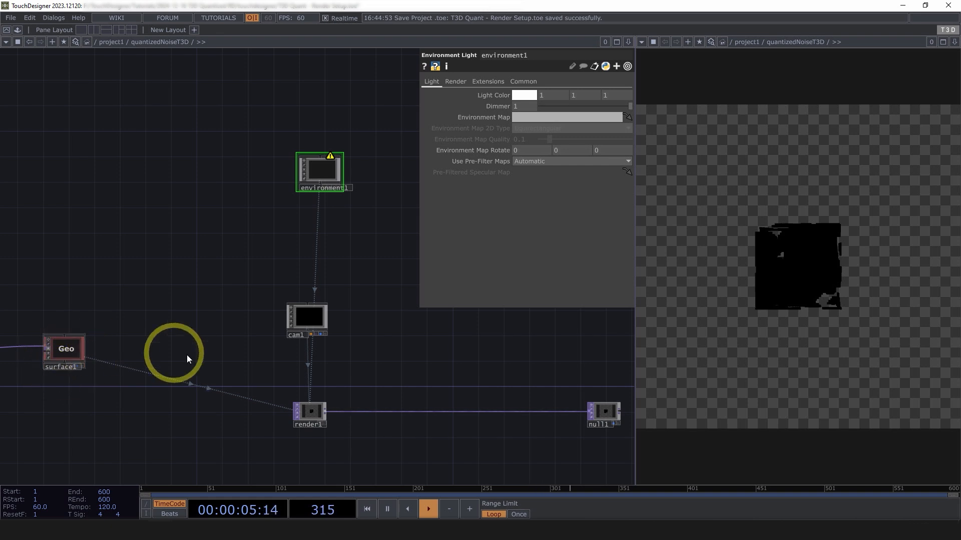
Add a Noise TOP in the empty area beside the environment1 light.
{"action": "left_click_drag", "start_coordinate": [214, 214], "coordinate": [249, 278]}
{"action": "key", "text": "Tab"}
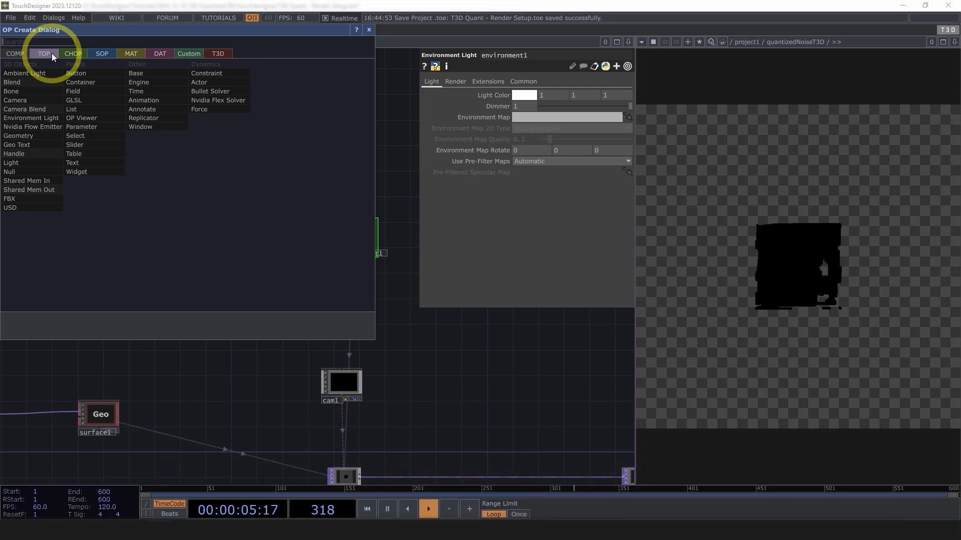
{"action": "left_click", "coordinate": [44, 54]}
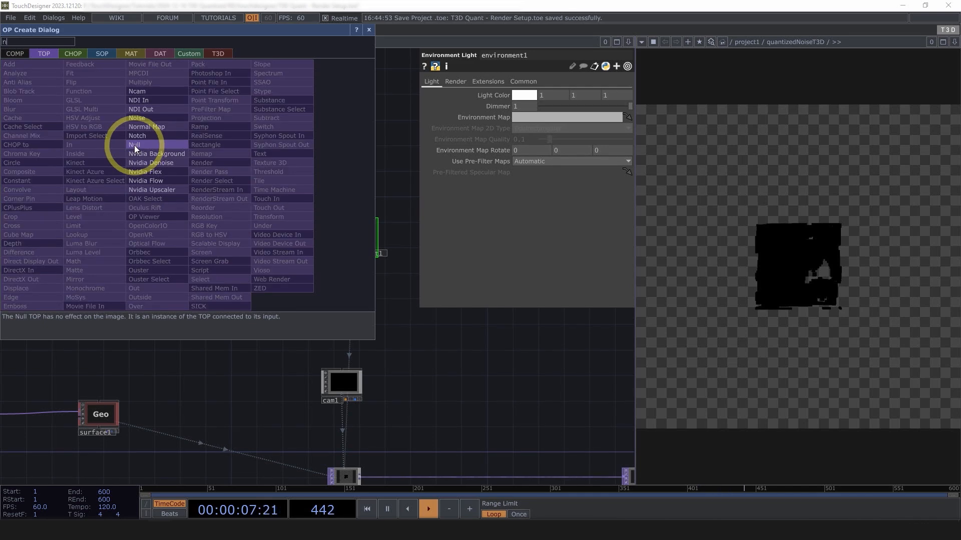
{"action": "left_click", "coordinate": [143, 119]}
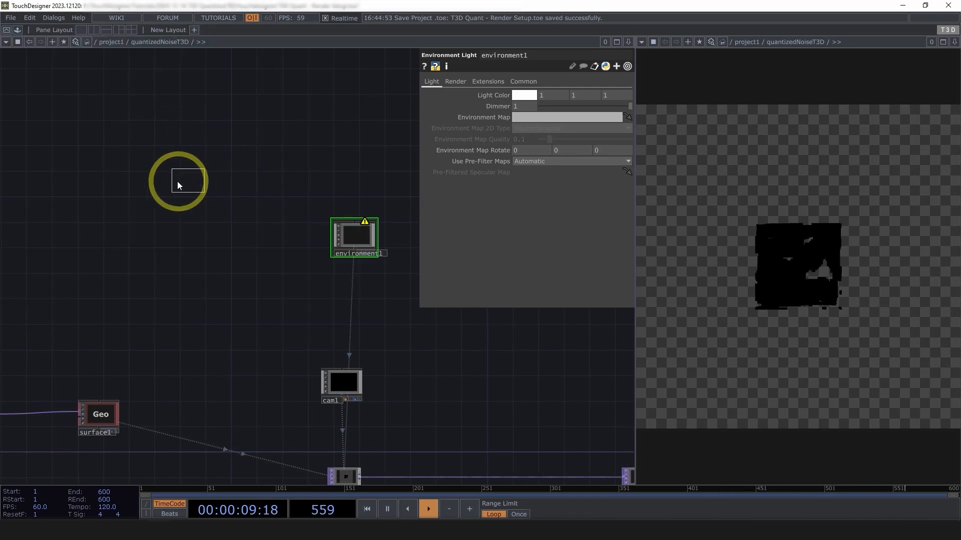
{"action": "left_click", "coordinate": [163, 176]}
Set the resolution of noise2 to 1080 x 540.
{"action": "scroll", "coordinate": [167, 135], "scroll_direction": "up", "scroll_amount": 3}
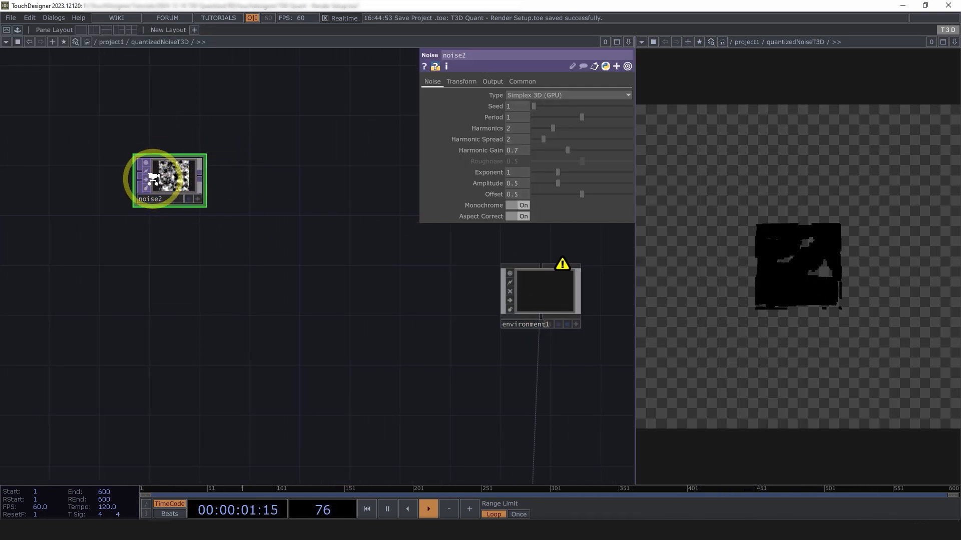
{"action": "scroll", "coordinate": [150, 177], "scroll_direction": "up", "scroll_amount": 2}
{"action": "left_click", "coordinate": [524, 82]}
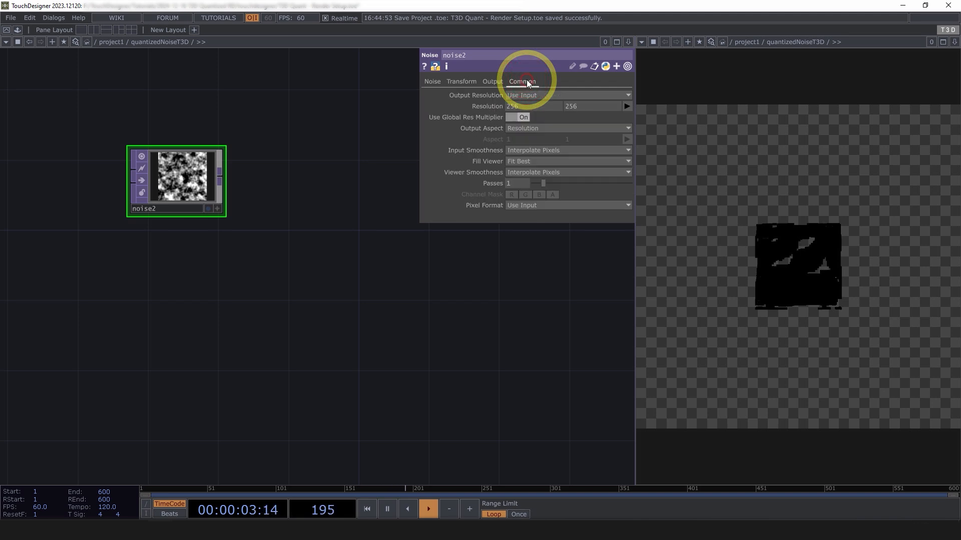
{"action": "type", "text": "1080"}
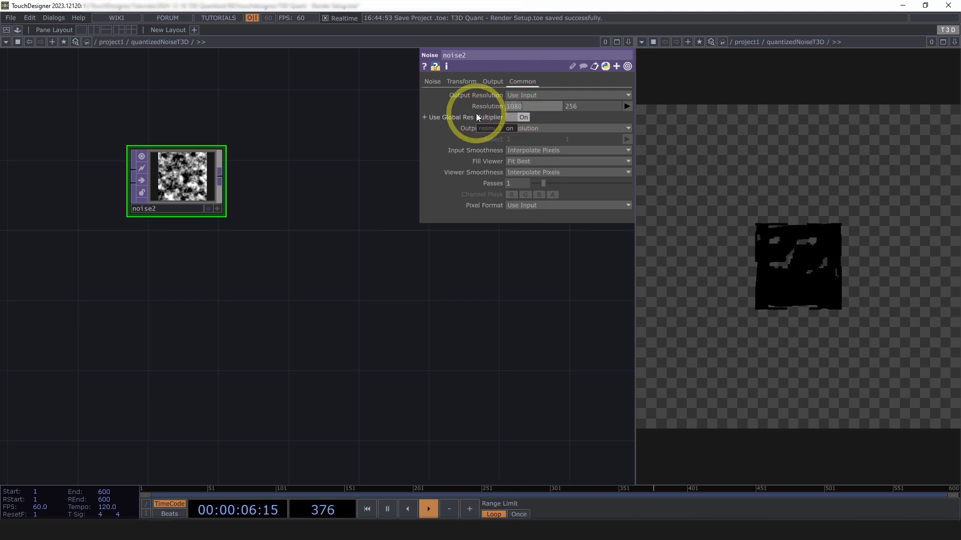
{"action": "key", "text": "Tab"}
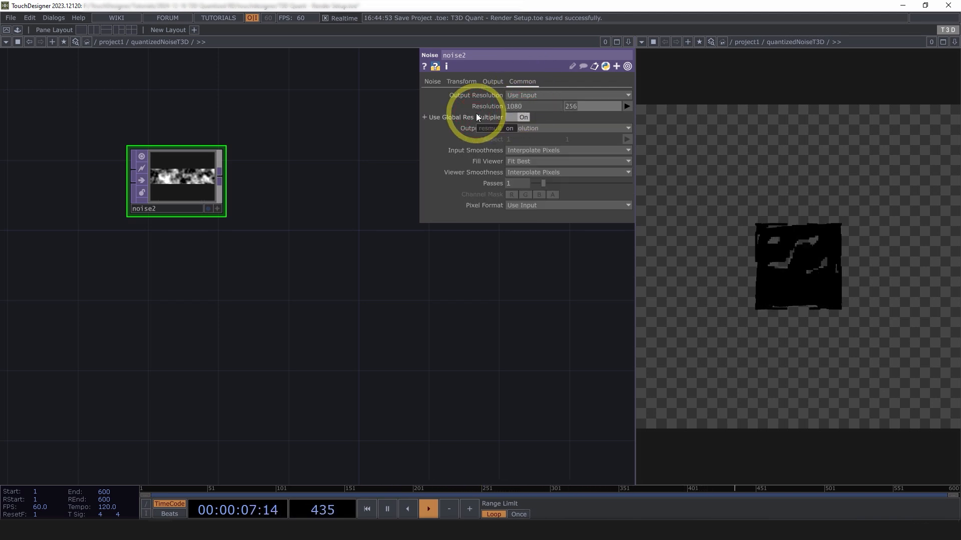
{"action": "type", "text": "5"}
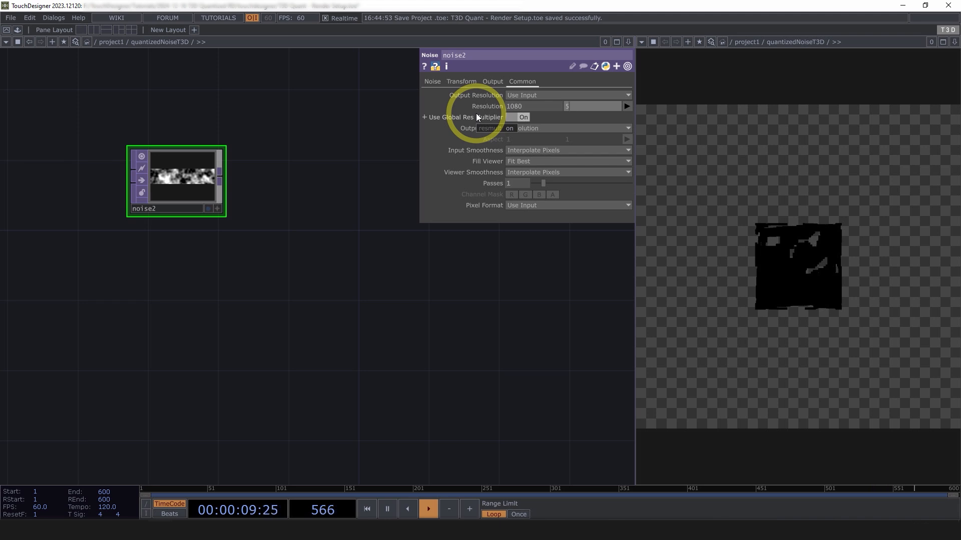
{"action": "type", "text": "40"}
{"action": "left_click", "coordinate": [161, 197]}
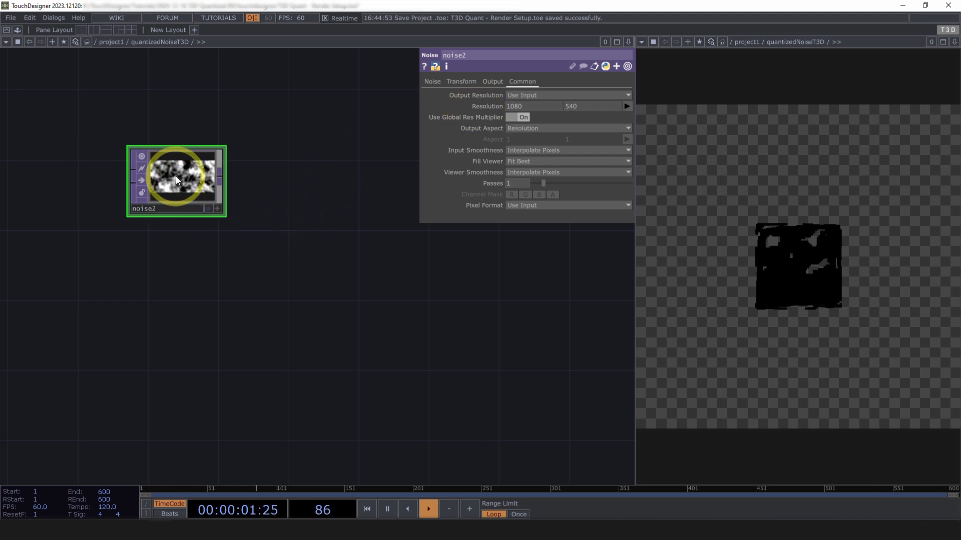
{"action": "scroll", "coordinate": [160, 184], "scroll_direction": "up", "scroll_amount": 3}
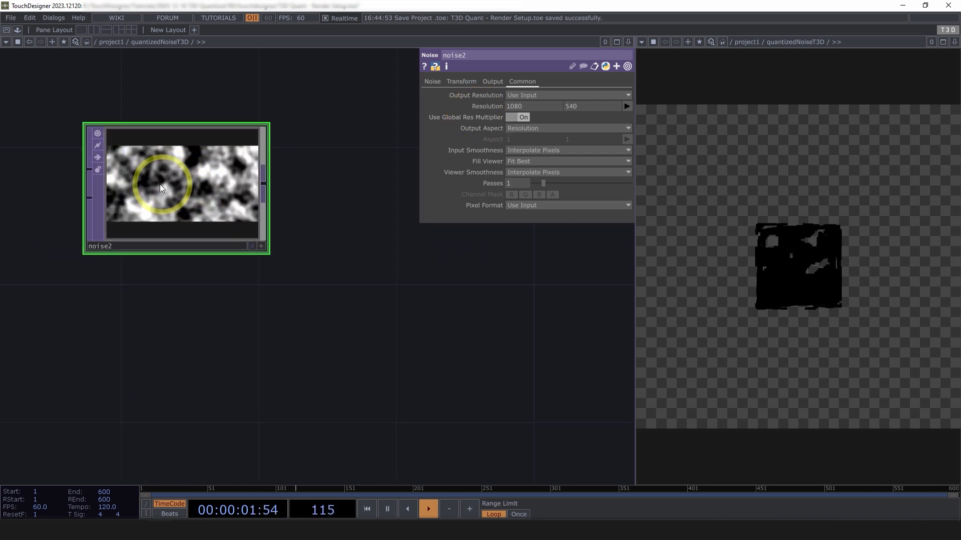
{"action": "middle_click", "coordinate": [215, 191]}
Add a Null TOP after noise2 and place environment1 next to it.
{"action": "scroll", "coordinate": [180, 198], "scroll_direction": "down", "scroll_amount": 3}
{"action": "scroll", "coordinate": [352, 232], "scroll_direction": "down", "scroll_amount": 1}
{"action": "left_click_drag", "start_coordinate": [352, 231], "coordinate": [288, 221]}
{"action": "scroll", "coordinate": [281, 220], "scroll_direction": "down", "scroll_amount": 5}
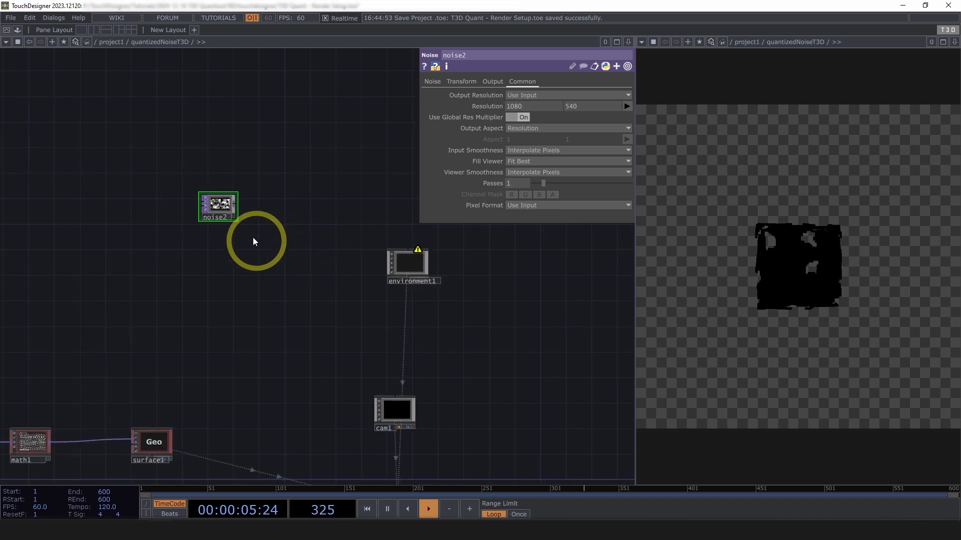
{"action": "scroll", "coordinate": [241, 218], "scroll_direction": "up", "scroll_amount": 2}
{"action": "right_click", "coordinate": [232, 196]}
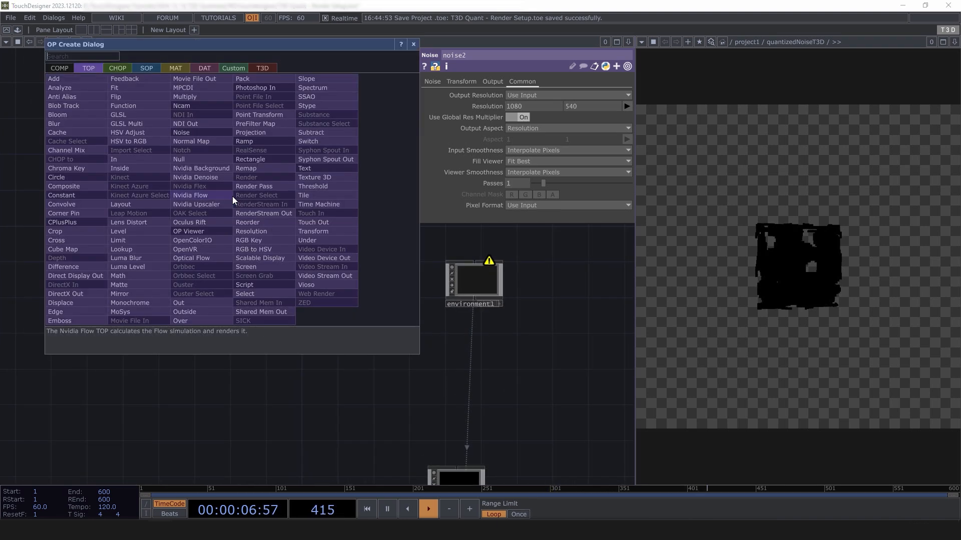
{"action": "left_click", "coordinate": [204, 159]}
{"action": "left_click", "coordinate": [342, 200]}
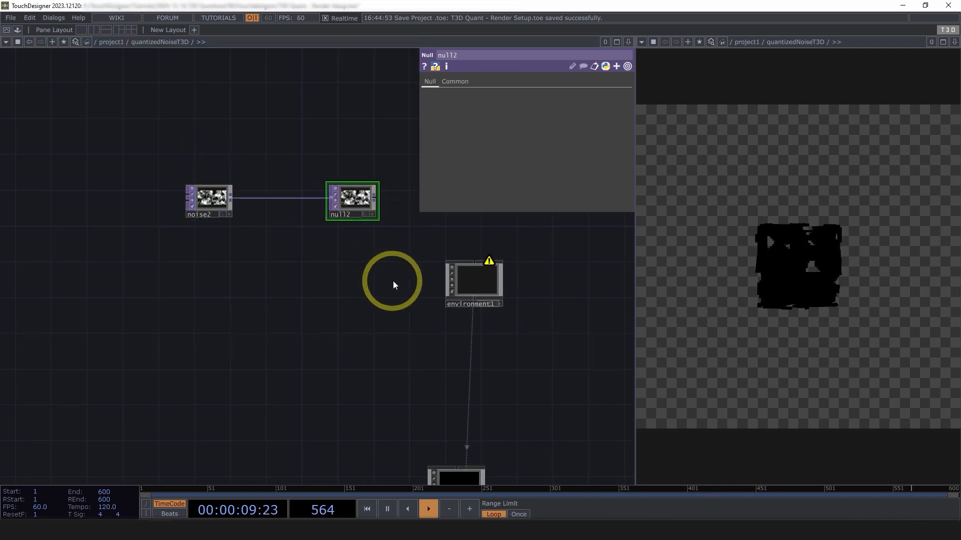
{"action": "left_click_drag", "start_coordinate": [488, 283], "coordinate": [470, 220]}
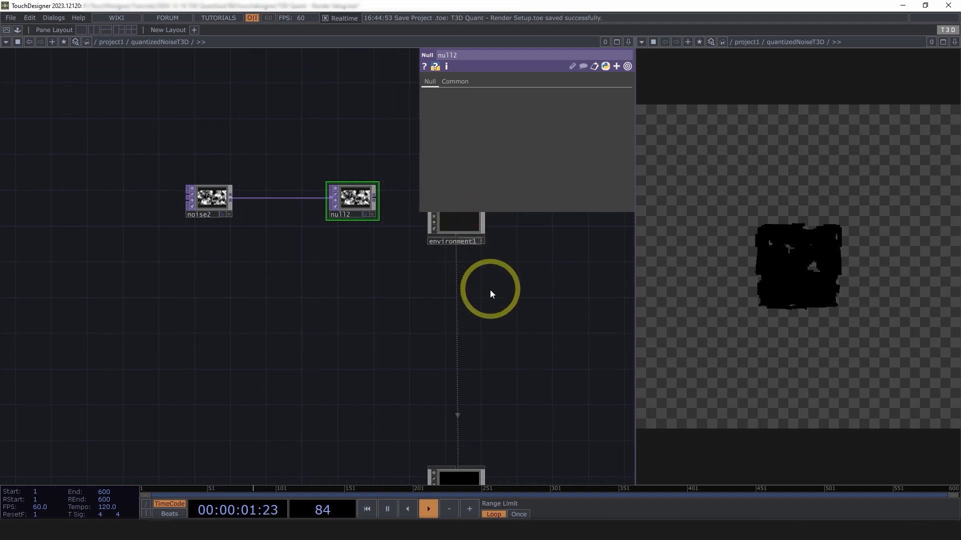
{"action": "left_click_drag", "start_coordinate": [394, 313], "coordinate": [441, 323]}
{"action": "left_click_drag", "start_coordinate": [500, 269], "coordinate": [494, 299]}
Insert a Lookup TOP between noise2 and null2.
{"action": "left_click_drag", "start_coordinate": [262, 246], "coordinate": [173, 245]}
{"action": "right_click", "coordinate": [182, 240]}
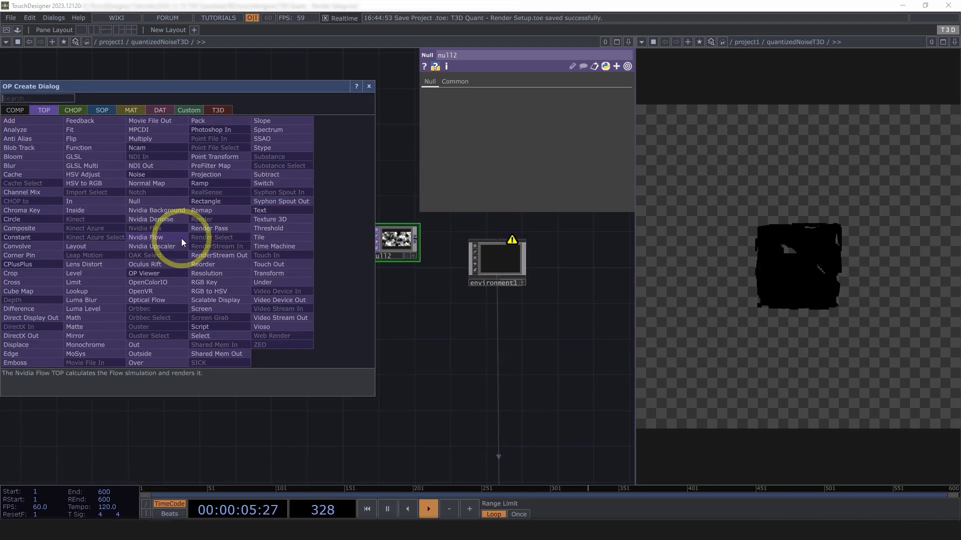
{"action": "left_click", "coordinate": [78, 291]}
{"action": "left_click", "coordinate": [278, 248]}
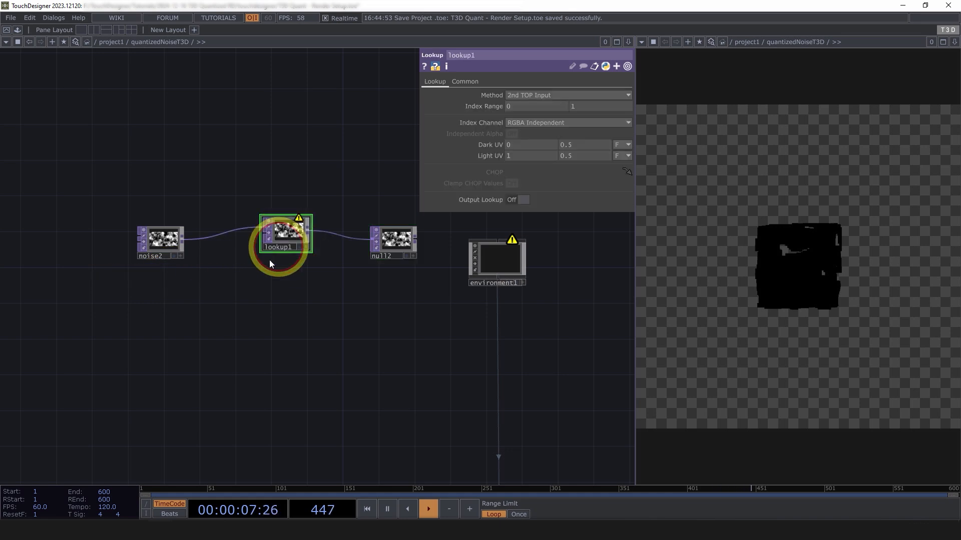
Add a Ramp TOP below noise2 and connect it to the second input of lookup1.
{"action": "key", "text": "Tab"}
{"action": "type", "text": "ra"}
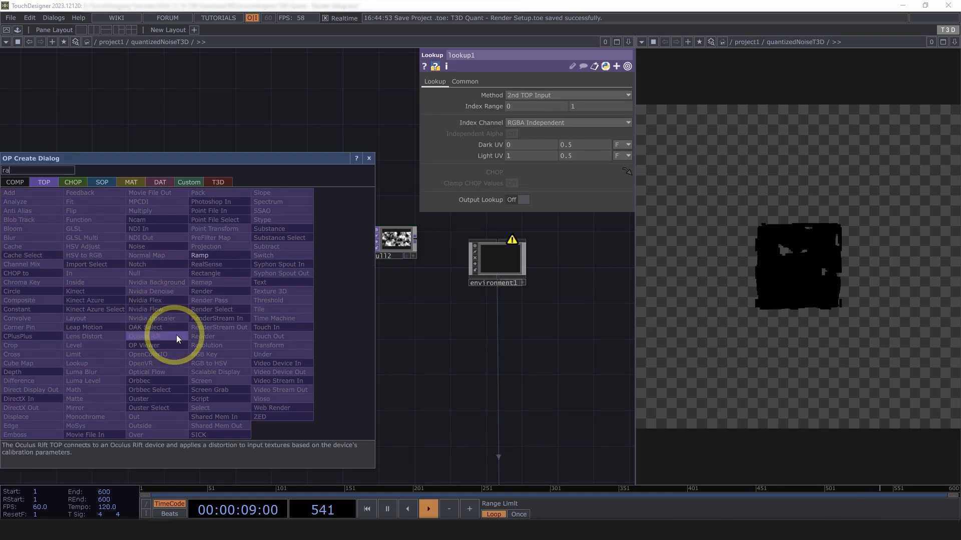
{"action": "left_click", "coordinate": [204, 256]}
{"action": "left_click", "coordinate": [152, 297]}
{"action": "mouse_move", "coordinate": [176, 292]}
{"action": "left_mouse_down"}
{"action": "mouse_move", "coordinate": [263, 234]}
{"action": "mouse_move", "coordinate": [160, 297]}
{"action": "left_mouse_up"}
{"action": "left_click_drag", "start_coordinate": [296, 227], "coordinate": [296, 236]}
{"action": "left_click_drag", "start_coordinate": [244, 329], "coordinate": [309, 375]}
Color ramp1 with green, cyan, blue and magenta keys between white ends, giving the cyan key hue 187 and saturation 0.73.
{"action": "scroll", "coordinate": [245, 339], "scroll_direction": "up", "scroll_amount": 5}
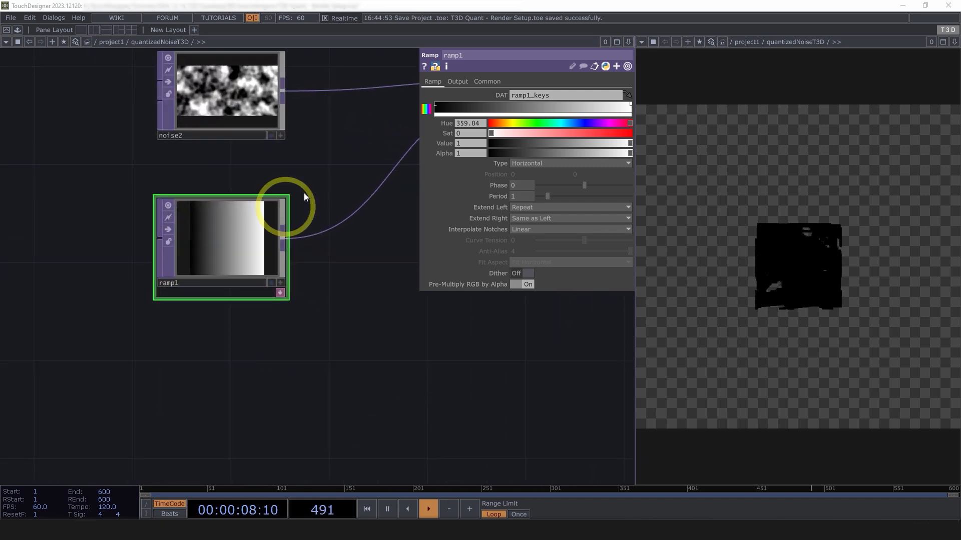
{"action": "left_click", "coordinate": [562, 135]}
{"action": "left_click", "coordinate": [573, 106]}
{"action": "left_click", "coordinate": [565, 131]}
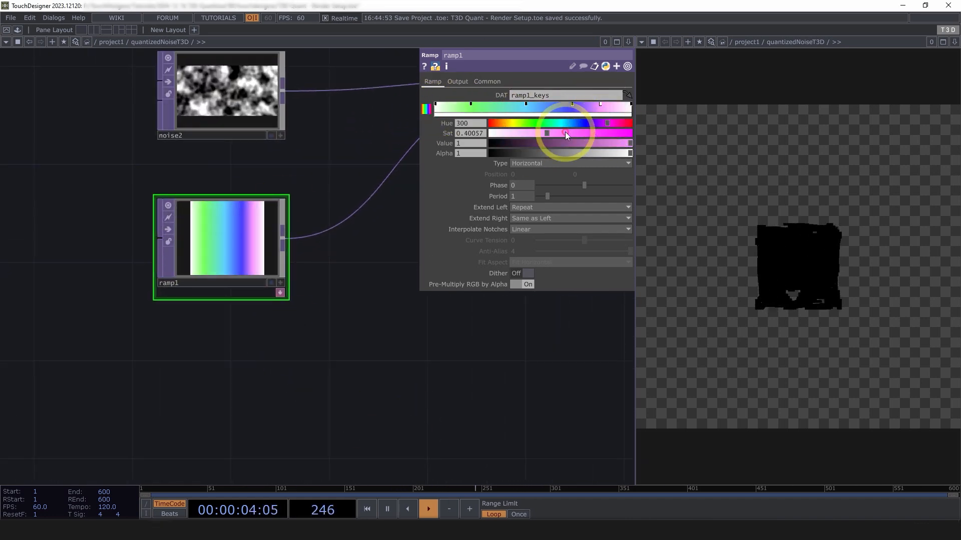
{"action": "left_click", "coordinate": [566, 122]}
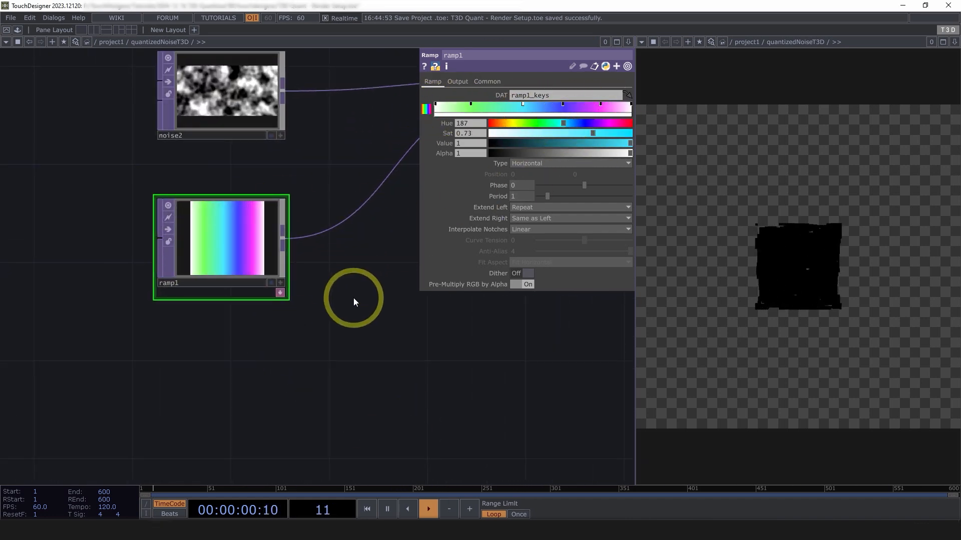
Examine the ramp-colored noise in lookup1 and its chain up to environment1.
{"action": "left_click_drag", "start_coordinate": [330, 294], "coordinate": [276, 321]}
{"action": "scroll", "coordinate": [277, 322], "scroll_direction": "down", "scroll_amount": 4}
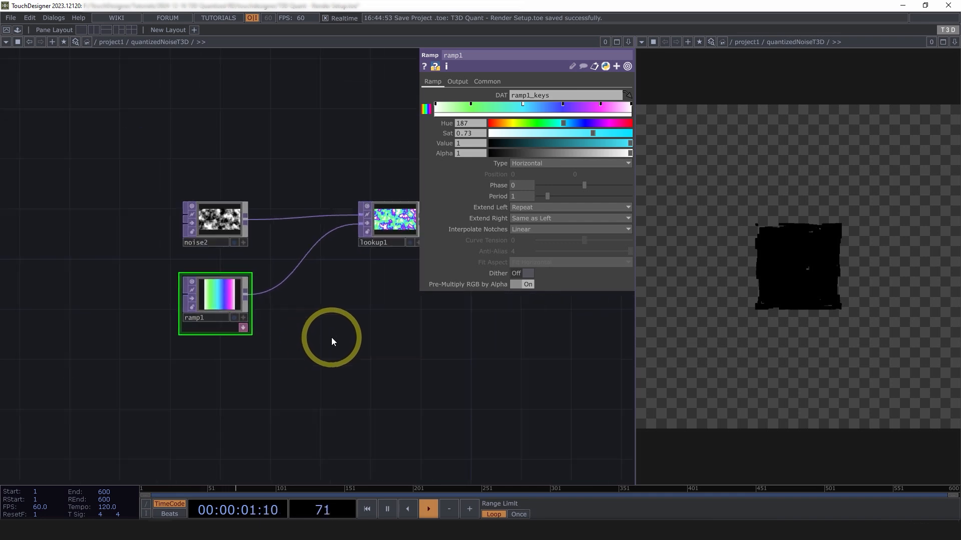
{"action": "left_click_drag", "start_coordinate": [325, 345], "coordinate": [306, 356]}
{"action": "scroll", "coordinate": [388, 217], "scroll_direction": "up", "scroll_amount": 7}
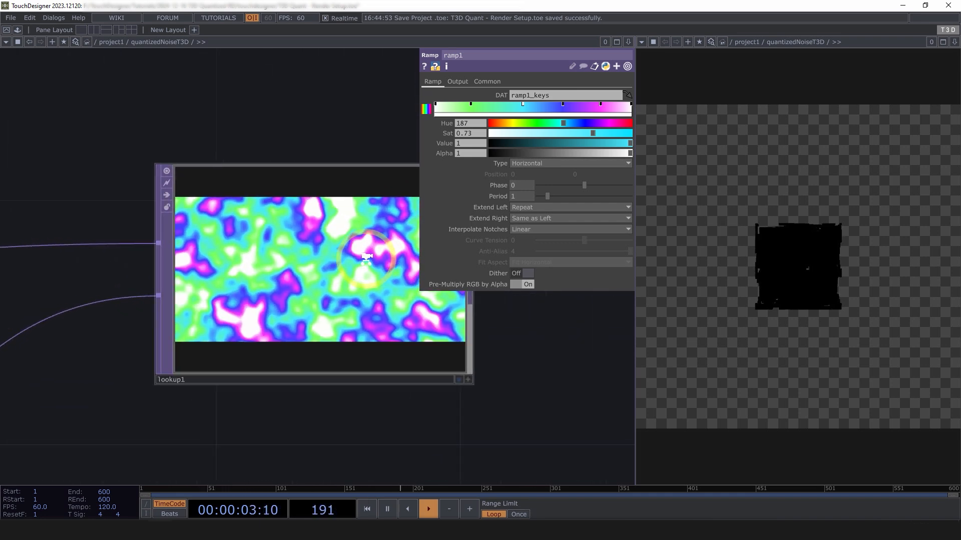
{"action": "scroll", "coordinate": [364, 258], "scroll_direction": "down", "scroll_amount": 4}
{"action": "scroll", "coordinate": [413, 386], "scroll_direction": "down", "scroll_amount": 3}
{"action": "left_click_drag", "start_coordinate": [493, 398], "coordinate": [352, 399]}
{"action": "scroll", "coordinate": [352, 398], "scroll_direction": "down", "scroll_amount": 1}
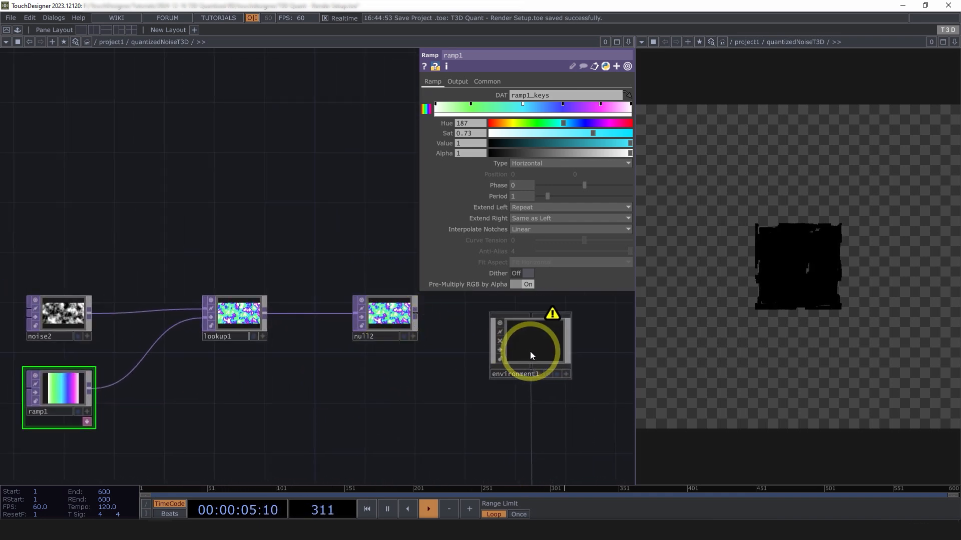
{"action": "scroll", "coordinate": [529, 350], "scroll_direction": "up", "scroll_amount": 3}
{"action": "scroll", "coordinate": [526, 356], "scroll_direction": "down", "scroll_amount": 3}
{"action": "scroll", "coordinate": [526, 355], "scroll_direction": "down", "scroll_amount": 2}
{"action": "scroll", "coordinate": [214, 381], "scroll_direction": "up", "scroll_amount": 2}
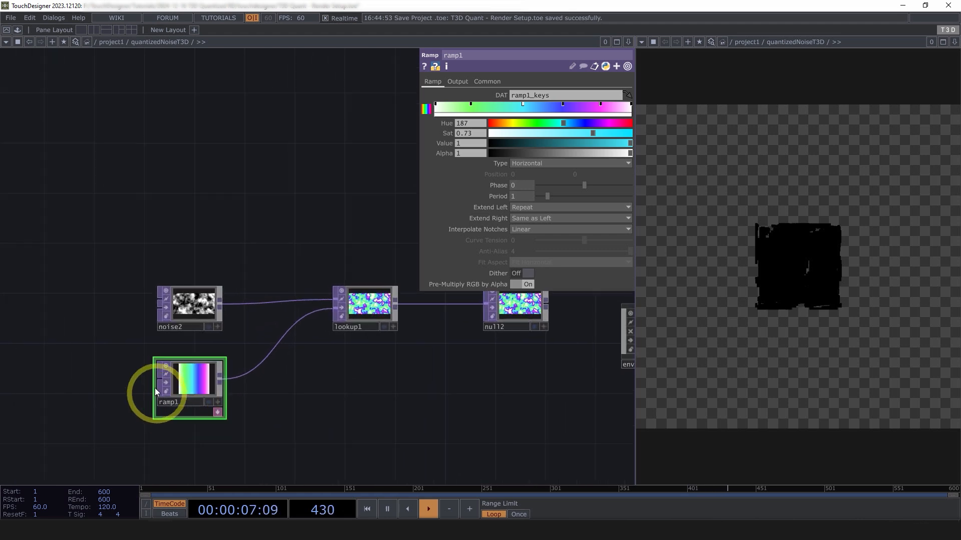
{"action": "left_click_drag", "start_coordinate": [393, 402], "coordinate": [269, 402]}
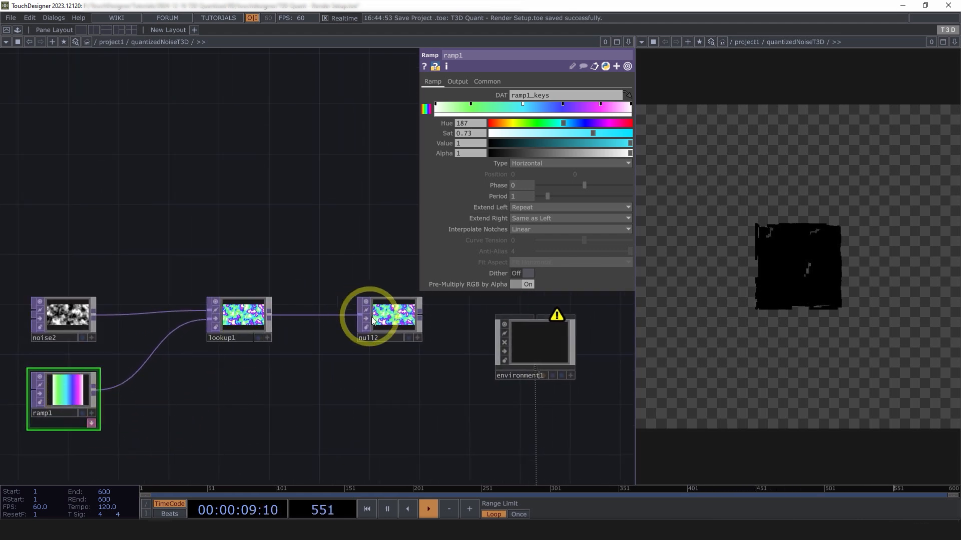
{"action": "scroll", "coordinate": [97, 317], "scroll_direction": "up", "scroll_amount": 4}
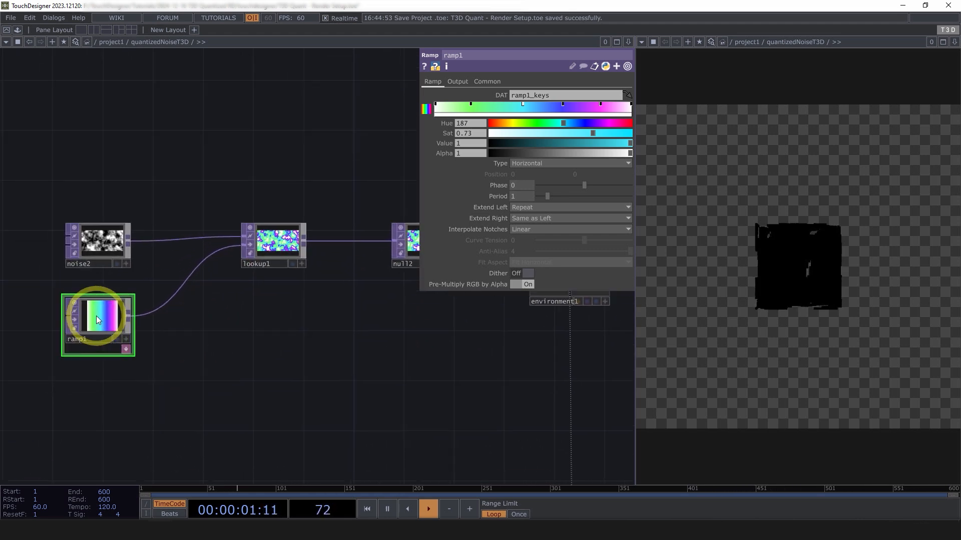
Duplicate ramp1, place the copy directly below it, and shift the copy's cyan, blue and magenta keys slightly toward the start of the gradient.
{"action": "scroll", "coordinate": [101, 320], "scroll_direction": "down", "scroll_amount": 3}
{"action": "key", "text": "ctrl+c"}
{"action": "key", "text": "ctrl+v"}
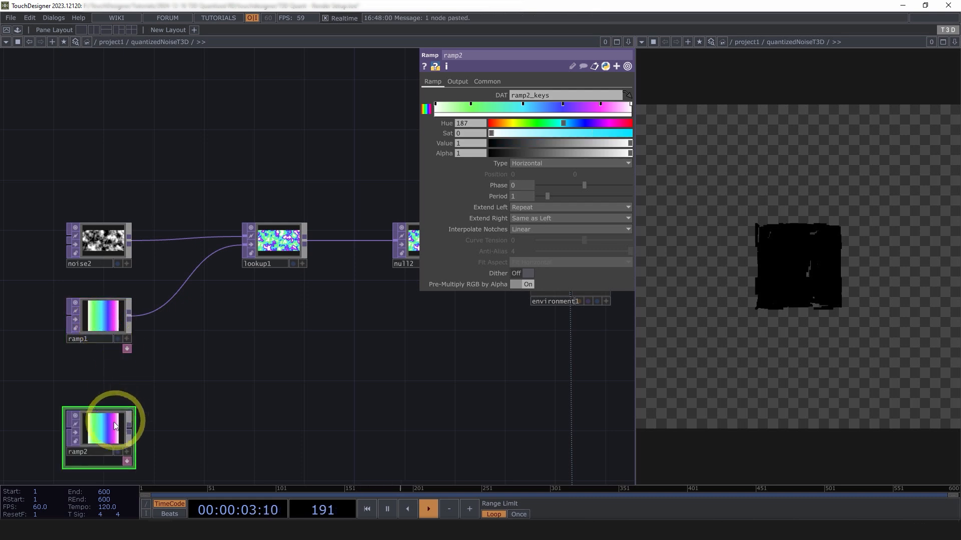
{"action": "left_click_drag", "start_coordinate": [115, 423], "coordinate": [126, 402]}
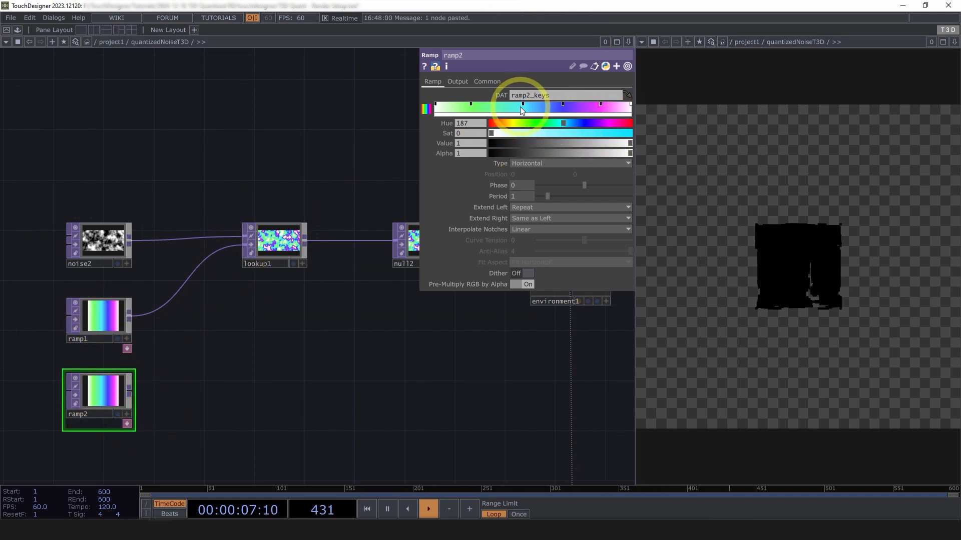
{"action": "left_click_drag", "start_coordinate": [522, 107], "coordinate": [598, 107]}
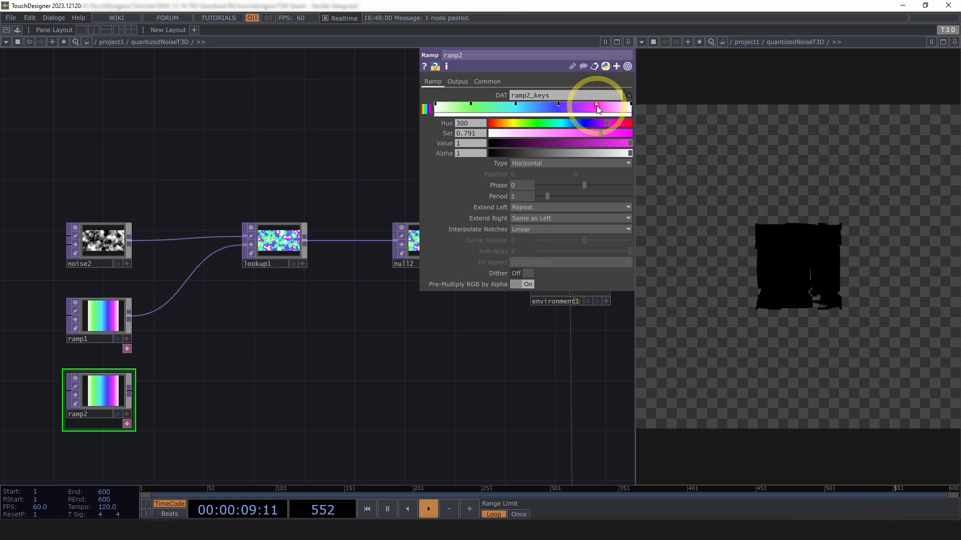
Assign null2 as the Environment Map of environment1.
{"action": "left_click_drag", "start_coordinate": [447, 378], "coordinate": [269, 371]}
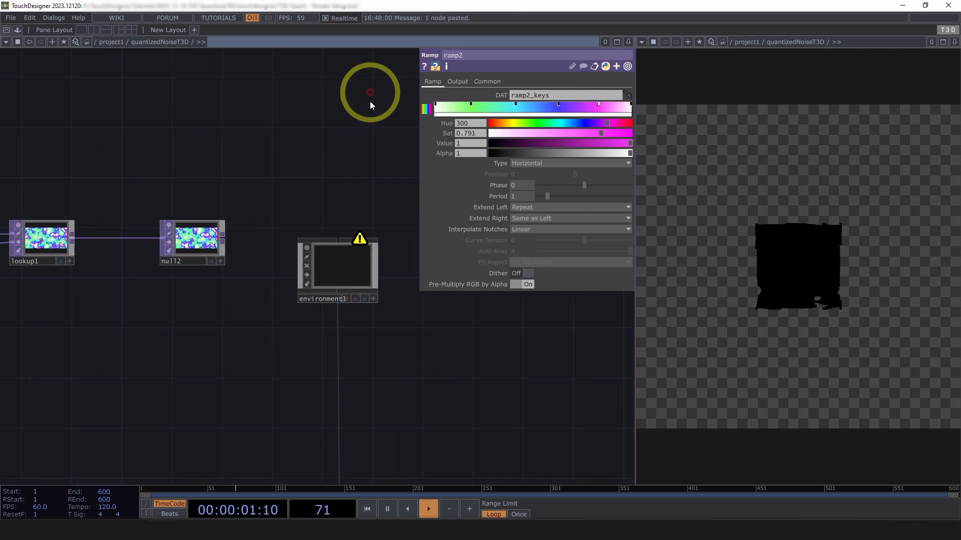
{"action": "scroll", "coordinate": [329, 204], "scroll_direction": "down", "scroll_amount": 4}
{"action": "left_click_drag", "start_coordinate": [338, 238], "coordinate": [338, 216]}
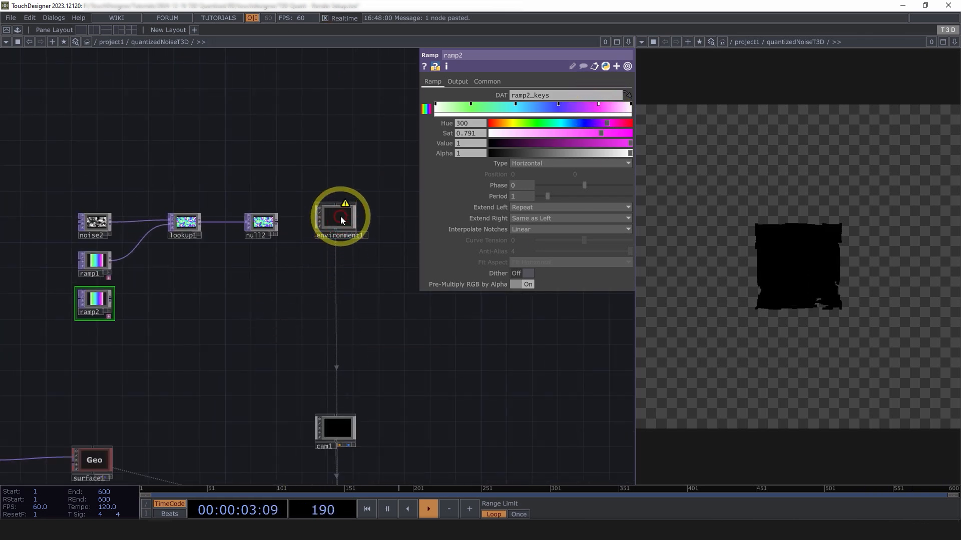
{"action": "left_click_drag", "start_coordinate": [263, 222], "coordinate": [535, 116]}
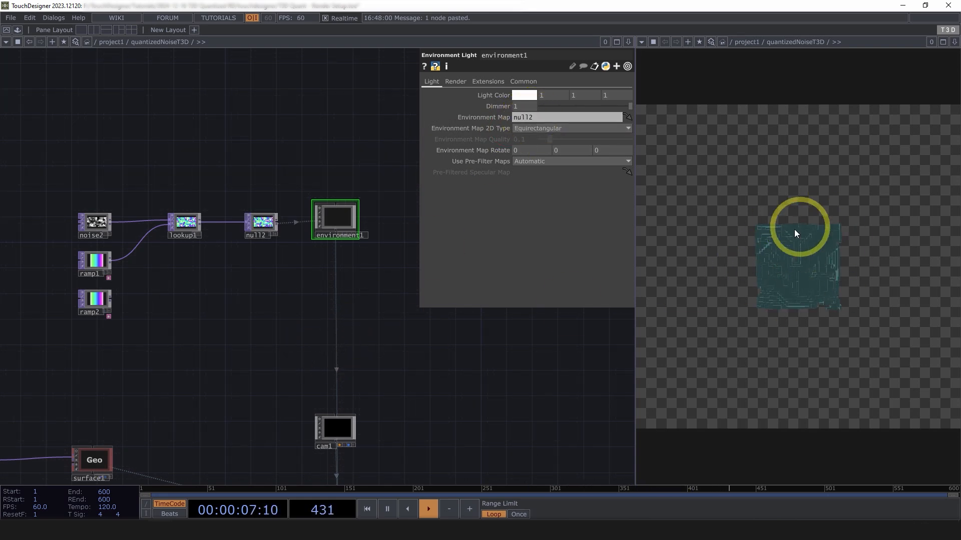
Change the projection of cam1 to Orthographic.
{"action": "scroll", "coordinate": [369, 353], "scroll_direction": "down", "scroll_amount": 3}
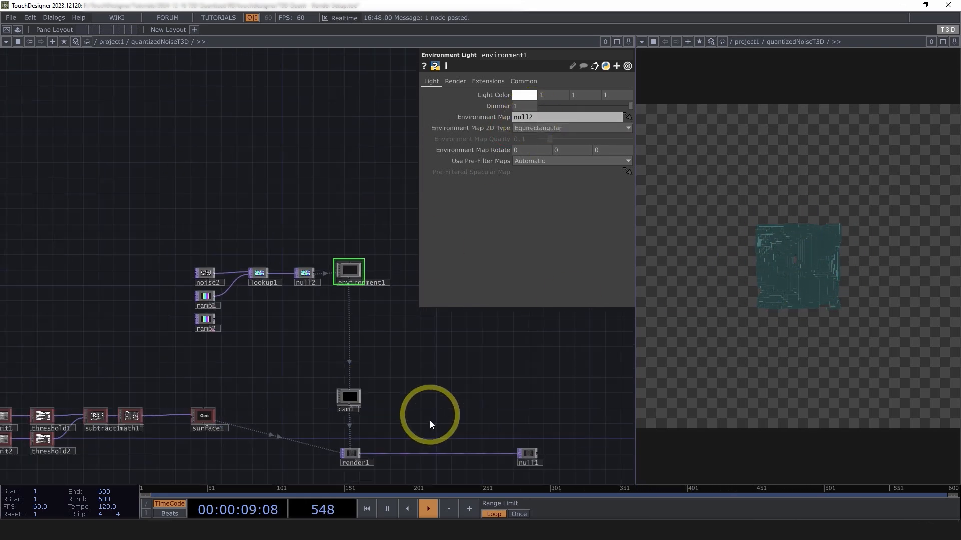
{"action": "scroll", "coordinate": [315, 424], "scroll_direction": "down", "scroll_amount": 1}
{"action": "left_click_drag", "start_coordinate": [315, 425], "coordinate": [318, 347]}
{"action": "scroll", "coordinate": [318, 347], "scroll_direction": "up", "scroll_amount": 2}
{"action": "scroll", "coordinate": [349, 325], "scroll_direction": "up", "scroll_amount": 2}
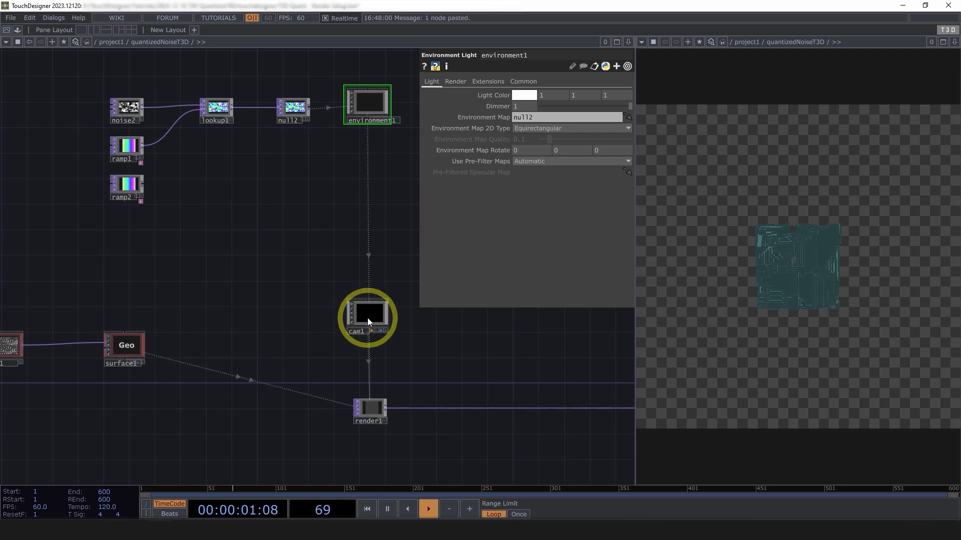
{"action": "left_click", "coordinate": [367, 320]}
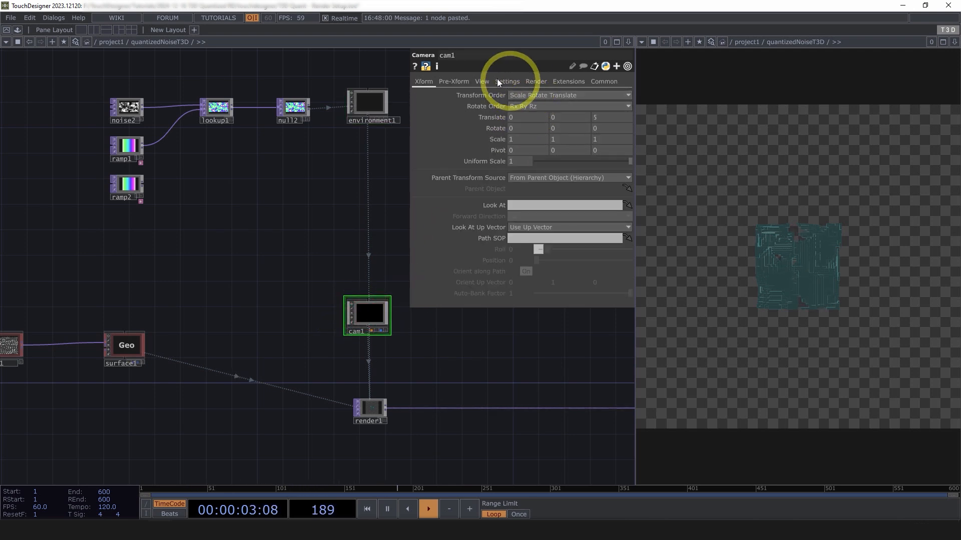
{"action": "left_click", "coordinate": [484, 81]}
{"action": "left_click", "coordinate": [526, 94]}
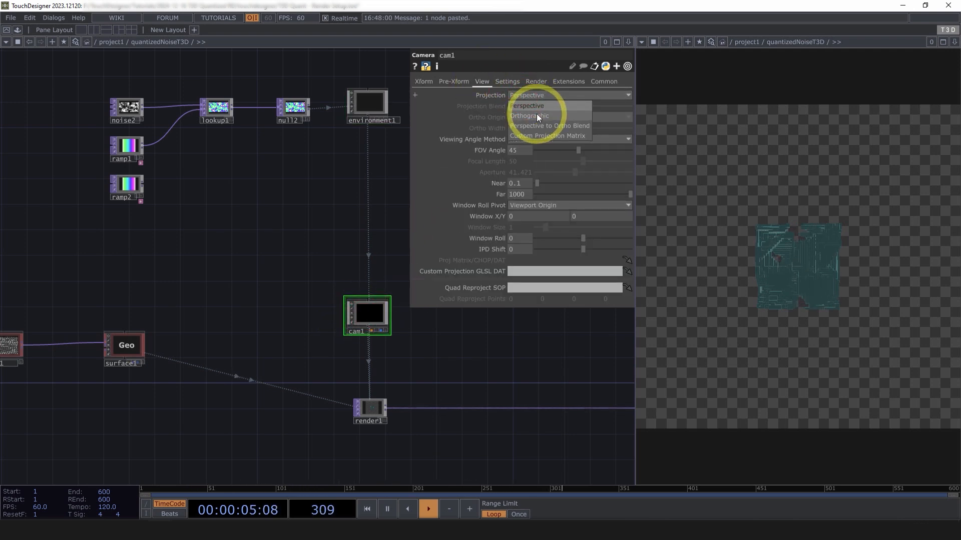
{"action": "left_click", "coordinate": [538, 115]}
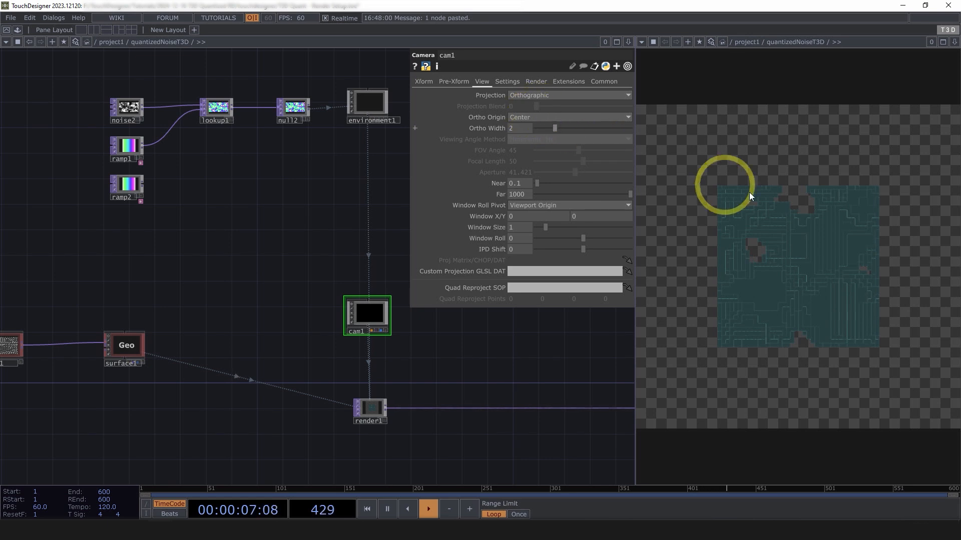
Set cam1's Translate values to 2, 2, 2 and move its node slightly up in the network.
{"action": "left_click", "coordinate": [423, 82]}
{"action": "left_click_drag", "start_coordinate": [522, 115], "coordinate": [502, 119]}
{"action": "type", "text": "2"}
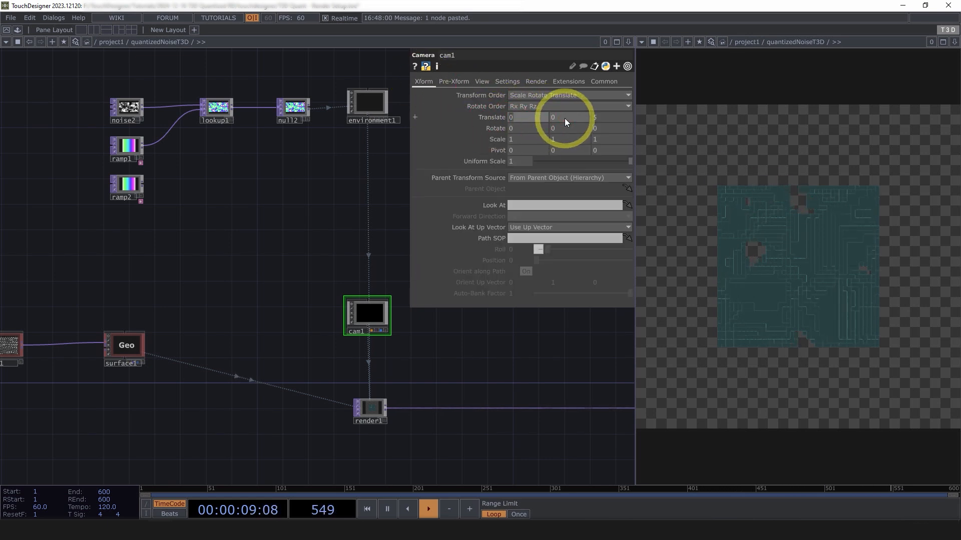
{"action": "left_click_drag", "start_coordinate": [564, 118], "coordinate": [547, 119]}
{"action": "type", "text": "2"}
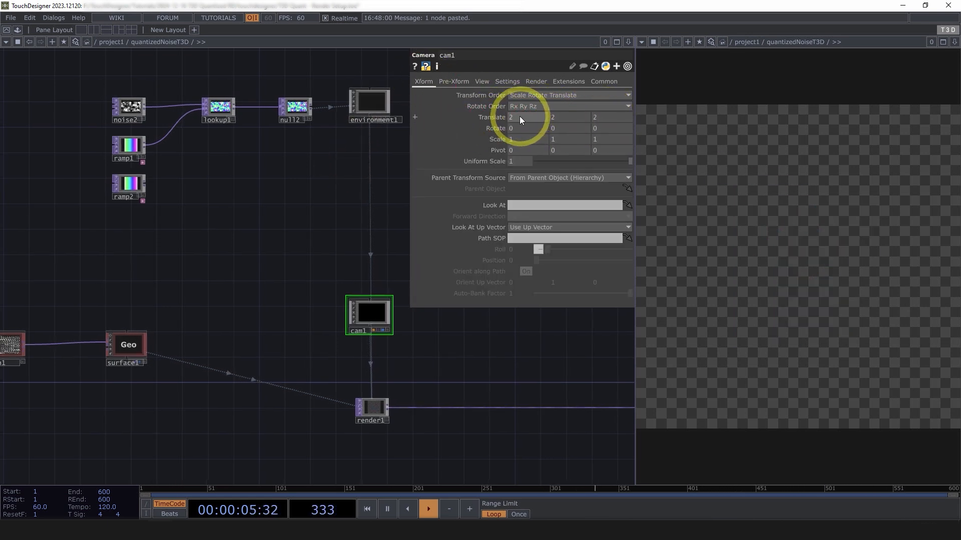
{"action": "left_click_drag", "start_coordinate": [362, 317], "coordinate": [353, 301]}
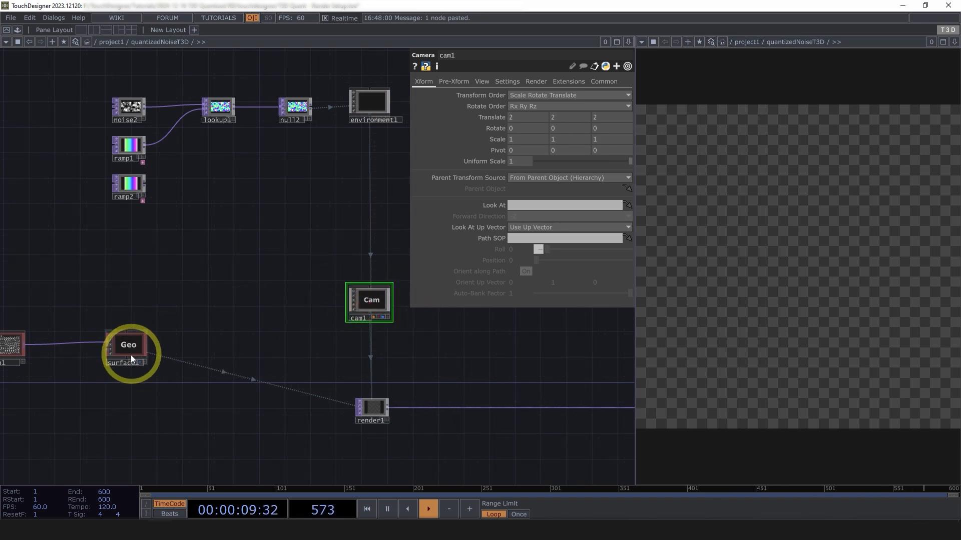
Add a Null COMP near cam1 and assign it as the camera's Look At target.
{"action": "double_click", "coordinate": [245, 259]}
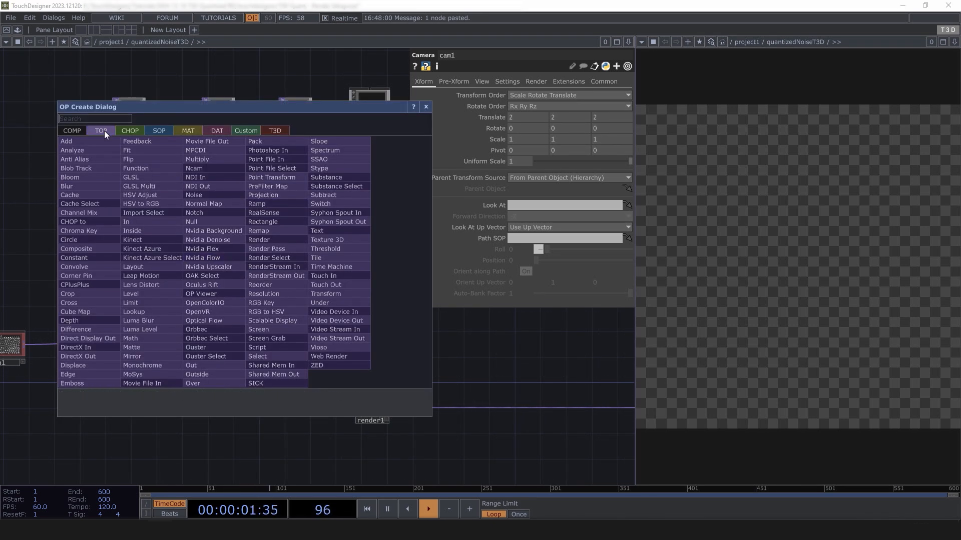
{"action": "left_click", "coordinate": [73, 131]}
{"action": "left_click", "coordinate": [88, 253]}
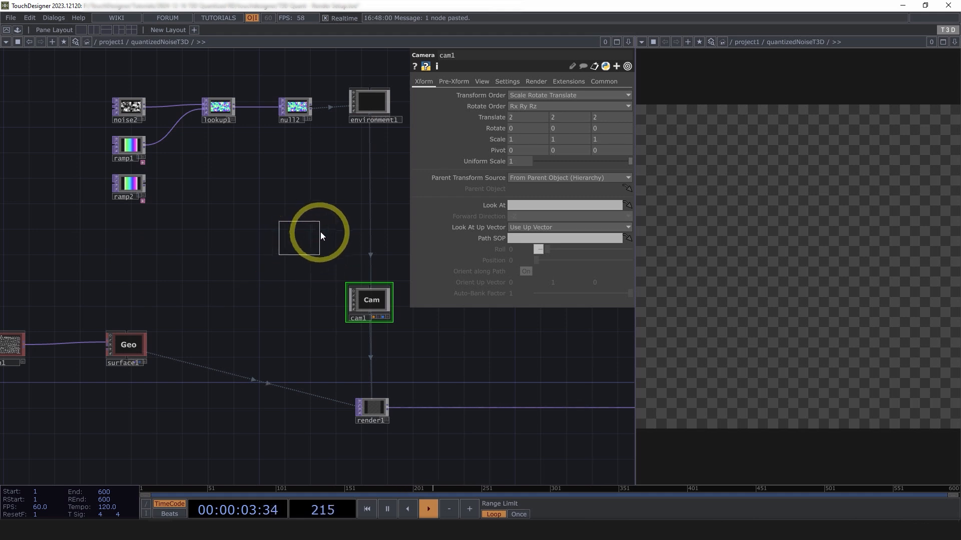
{"action": "left_click", "coordinate": [320, 232]}
{"action": "left_click", "coordinate": [384, 302]}
{"action": "left_click_drag", "start_coordinate": [326, 229], "coordinate": [526, 206]}
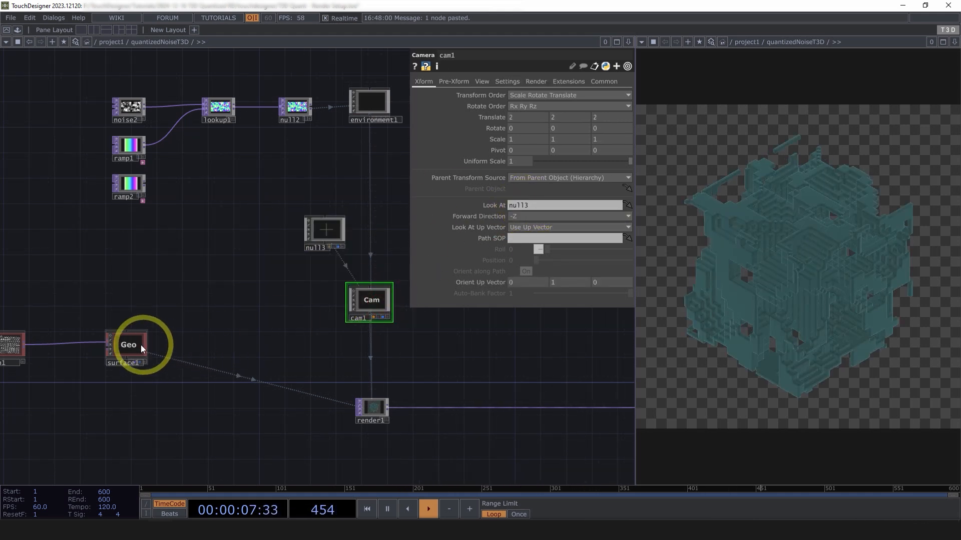
Lower the Roughness of surface1's PBR material to 0.093, keeping Metallic at 1.
{"action": "left_click_drag", "start_coordinate": [131, 353], "coordinate": [125, 353]}
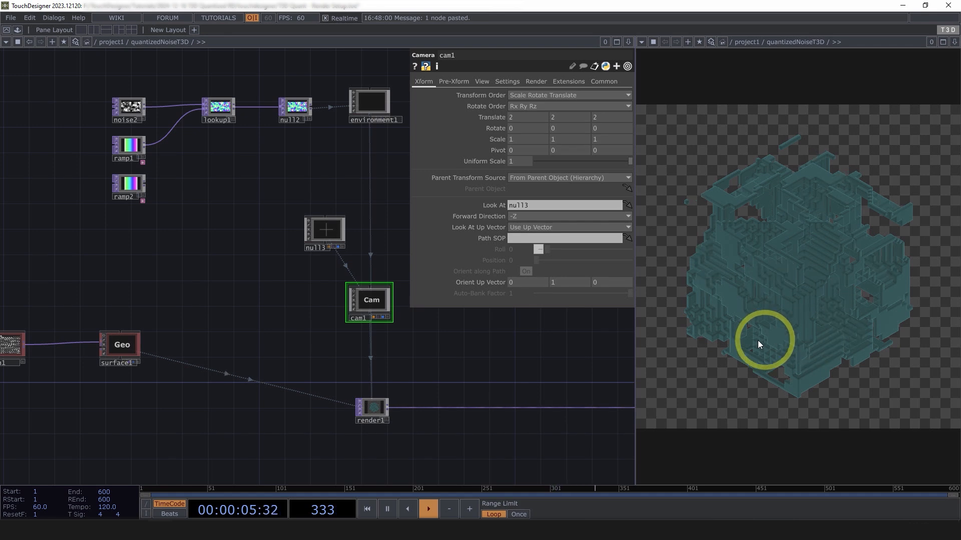
{"action": "left_click", "coordinate": [123, 346]}
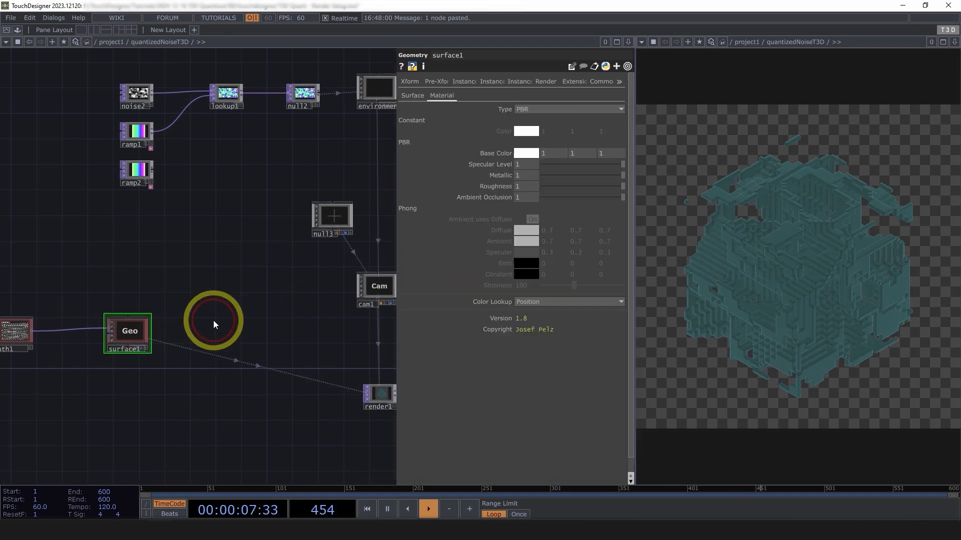
{"action": "mouse_move", "coordinate": [622, 179]}
{"action": "left_mouse_down"}
{"action": "mouse_move", "coordinate": [548, 178]}
{"action": "mouse_move", "coordinate": [560, 186]}
{"action": "mouse_move", "coordinate": [527, 189]}
{"action": "mouse_move", "coordinate": [578, 175]}
{"action": "mouse_move", "coordinate": [627, 180]}
{"action": "left_mouse_up"}
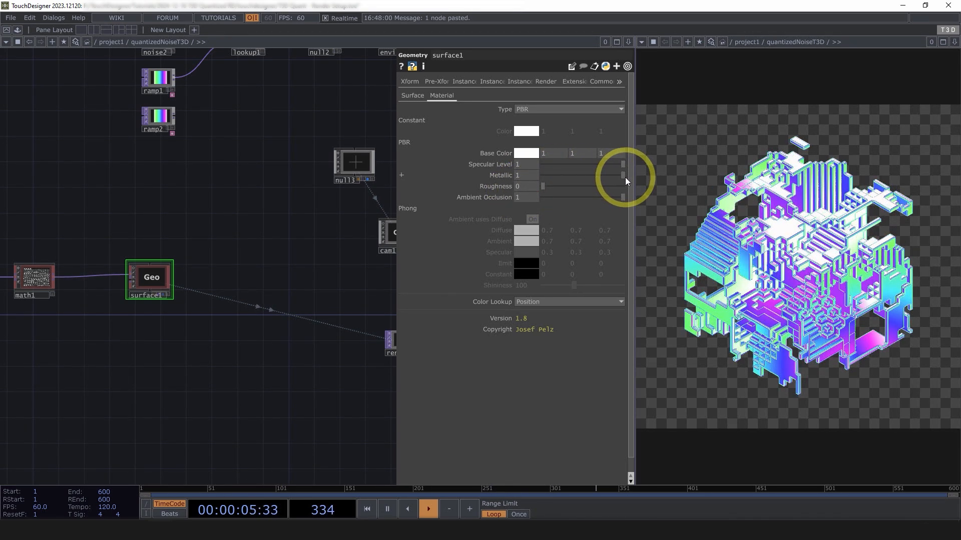
{"action": "left_click_drag", "start_coordinate": [543, 186], "coordinate": [555, 187]}
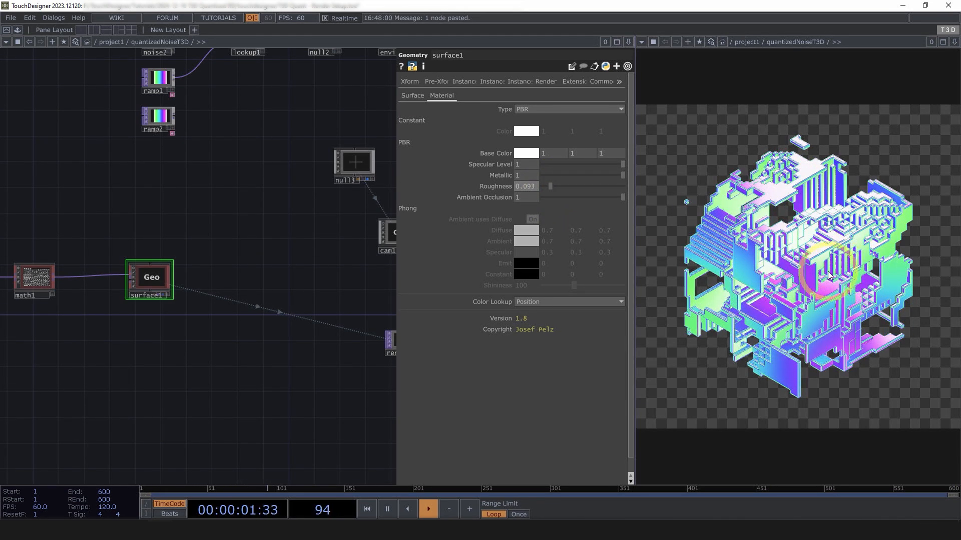
Set the Period of noise2 to 0.5 for finer color detail in the environment map.
{"action": "left_click_drag", "start_coordinate": [299, 308], "coordinate": [246, 398]}
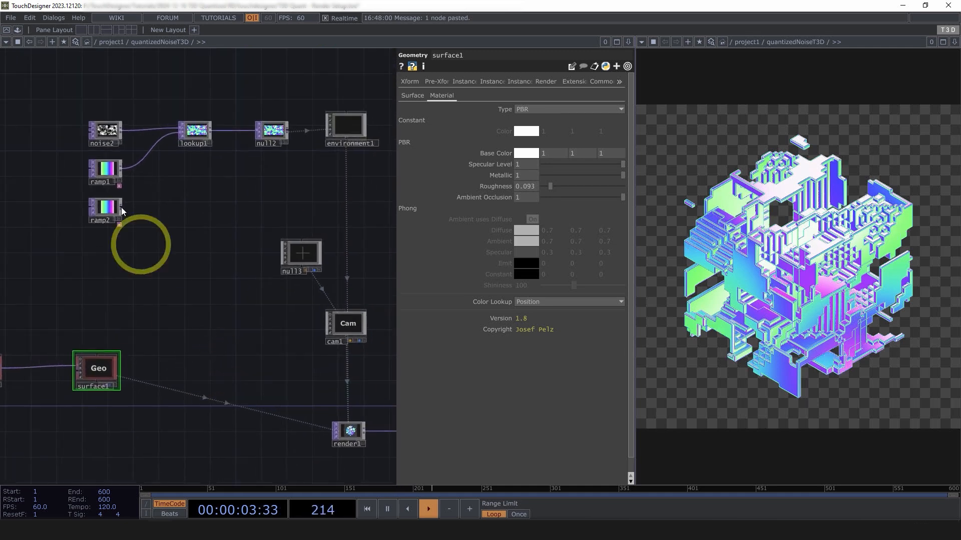
{"action": "scroll", "coordinate": [95, 125], "scroll_direction": "up", "scroll_amount": 5}
{"action": "left_click", "coordinate": [100, 128]}
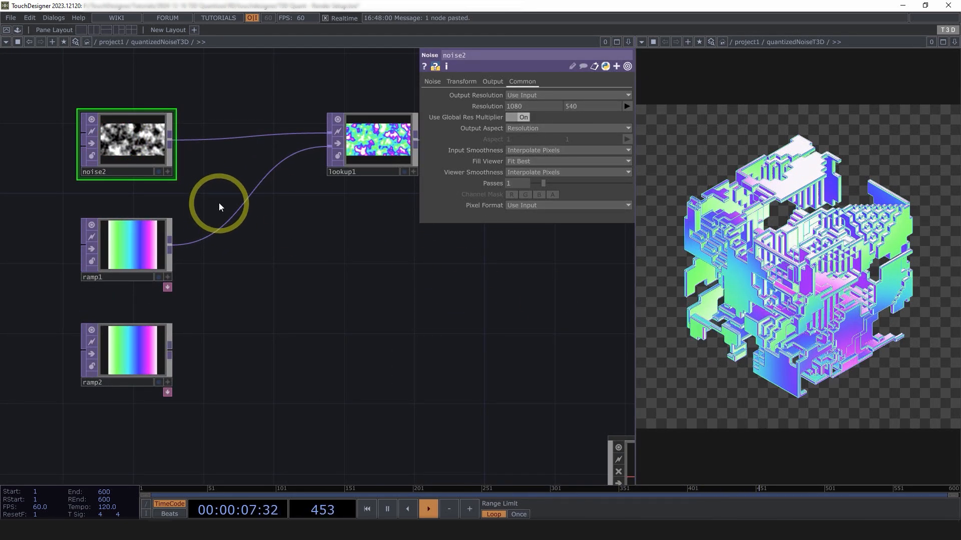
{"action": "scroll", "coordinate": [402, 145], "scroll_direction": "up", "scroll_amount": 5}
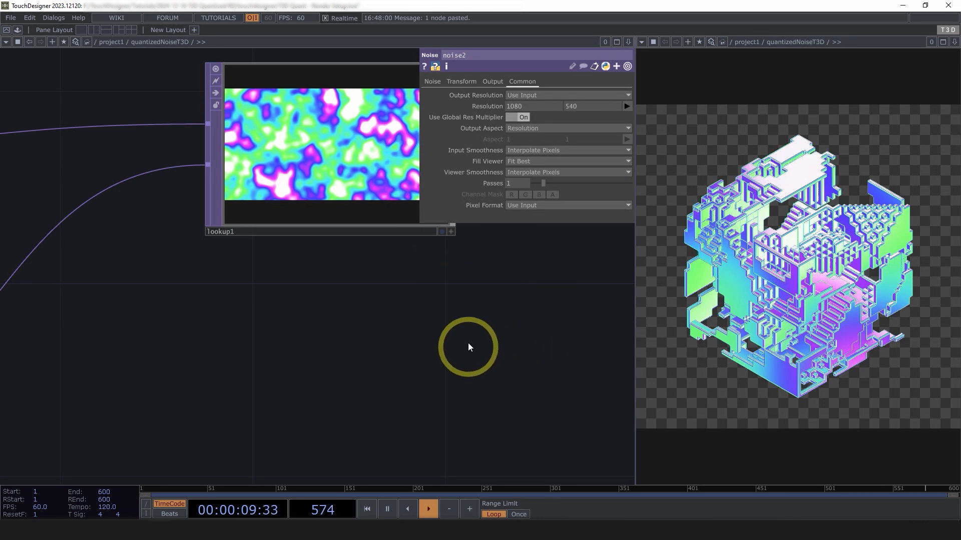
{"action": "scroll", "coordinate": [465, 347], "scroll_direction": "down", "scroll_amount": 5}
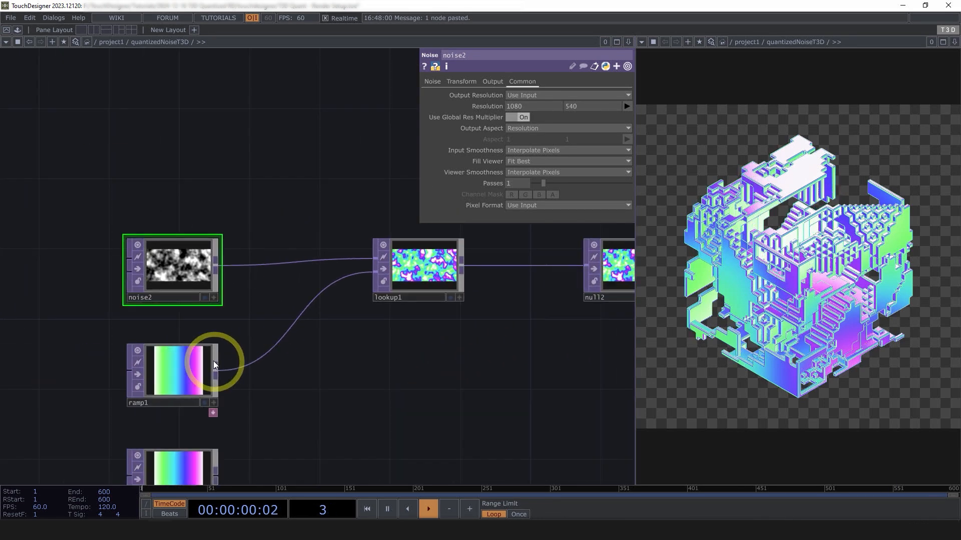
{"action": "left_click", "coordinate": [432, 81]}
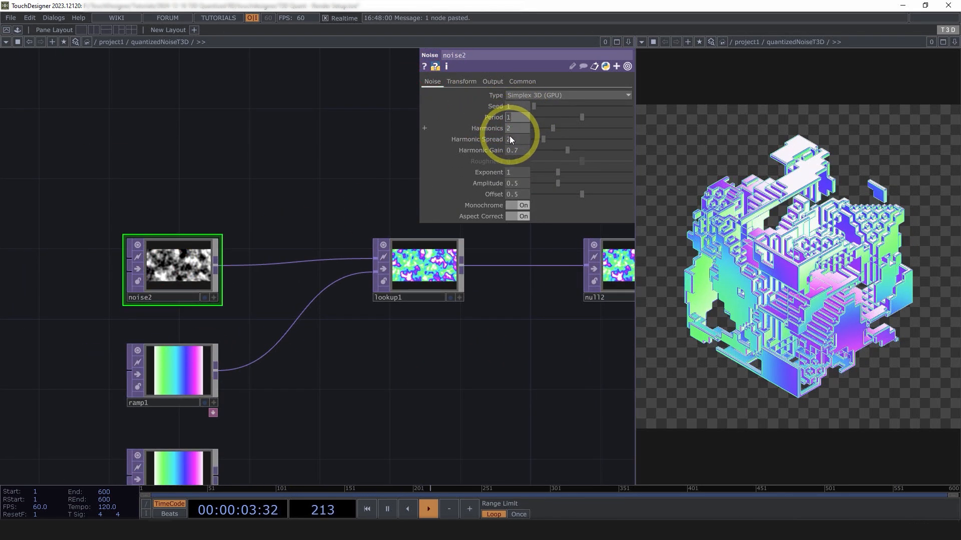
{"action": "type", "text": ".5"}
{"action": "left_click", "coordinate": [441, 350]}
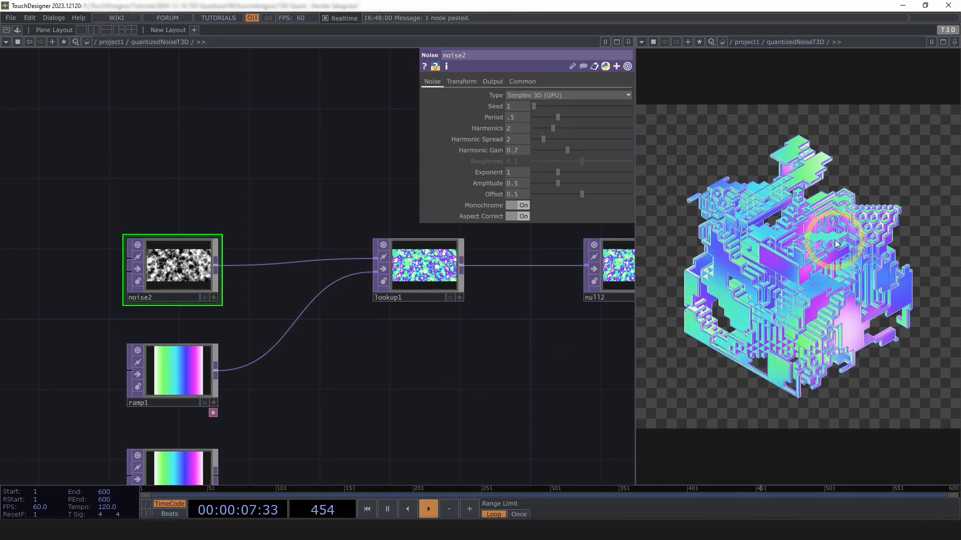
Select the environment1 light and set the X value of its Environment Map Rotate to 20.
{"action": "left_click_drag", "start_coordinate": [526, 393], "coordinate": [432, 346]}
{"action": "scroll", "coordinate": [440, 350], "scroll_direction": "down", "scroll_amount": 3}
{"action": "left_click_drag", "start_coordinate": [474, 369], "coordinate": [351, 346]}
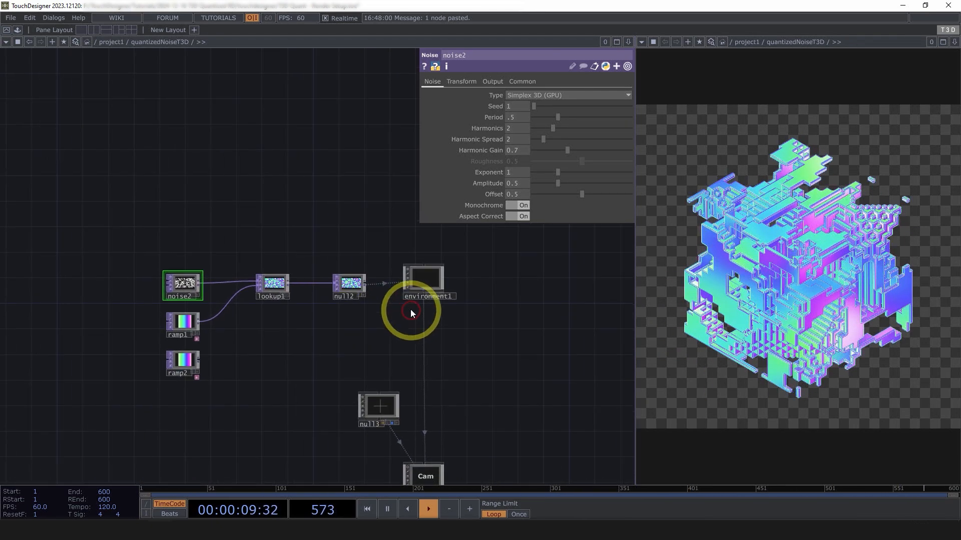
{"action": "scroll", "coordinate": [413, 311], "scroll_direction": "up", "scroll_amount": 1}
{"action": "left_click", "coordinate": [413, 271]}
{"action": "left_click_drag", "start_coordinate": [475, 385], "coordinate": [400, 376]}
{"action": "left_click_drag", "start_coordinate": [478, 205], "coordinate": [449, 200]}
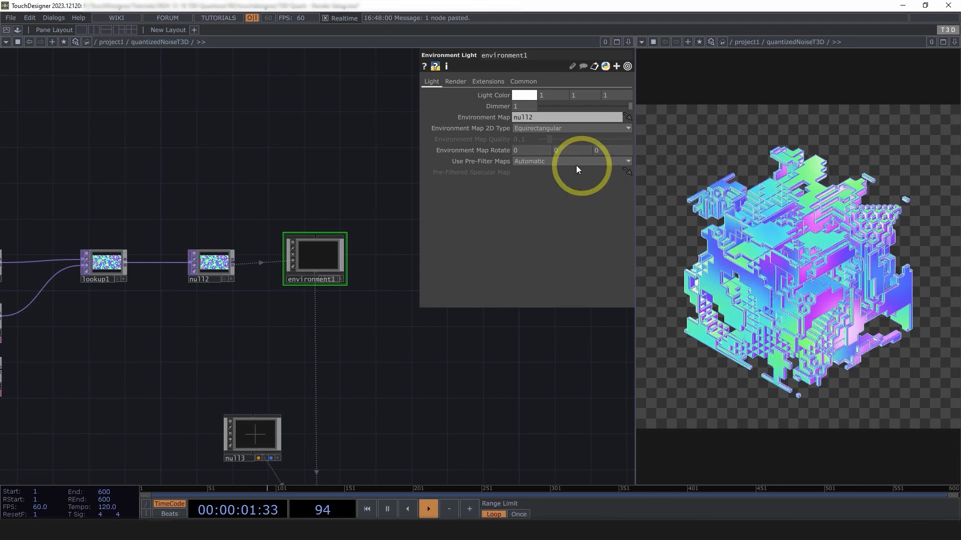
{"action": "left_click", "coordinate": [506, 150]}
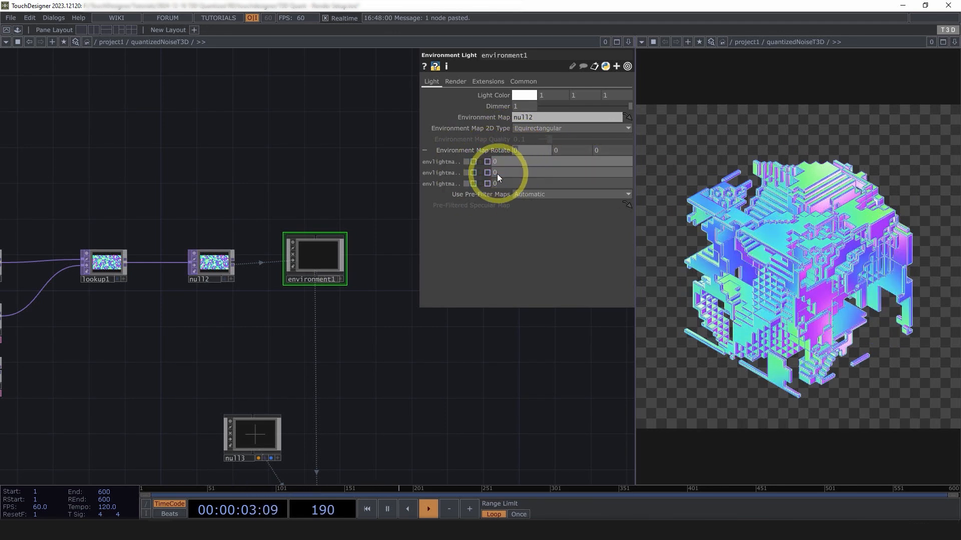
{"action": "left_click", "coordinate": [495, 151]}
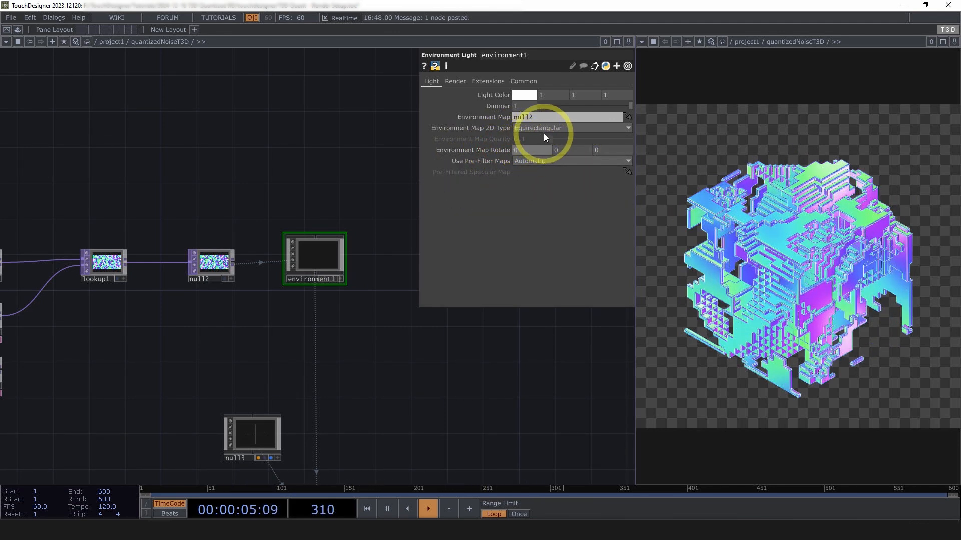
{"action": "left_click_drag", "start_coordinate": [532, 150], "coordinate": [494, 152]}
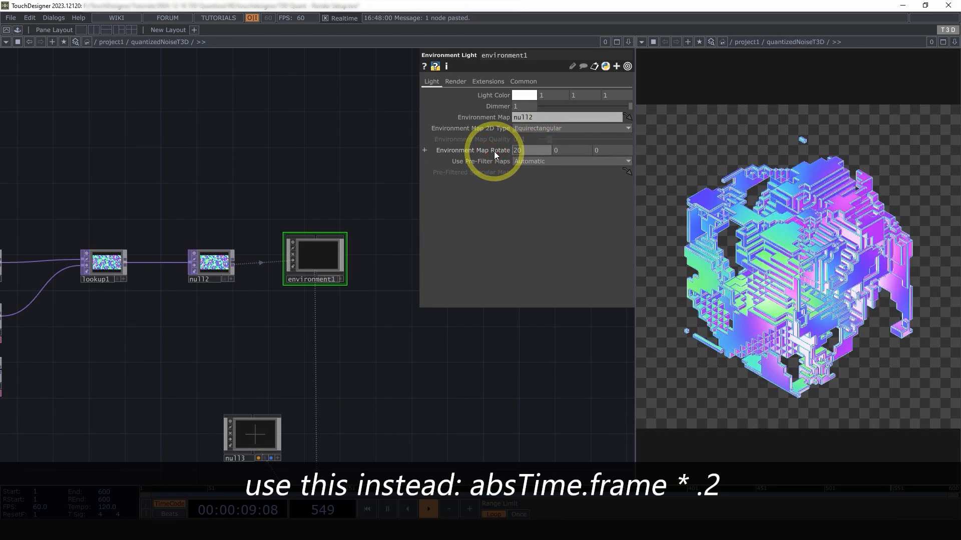
Drive the X value of environment1's Environment Map Rotate with the expression absTime.seconds * .2.
{"action": "type", "text": "absTIme.sec"}
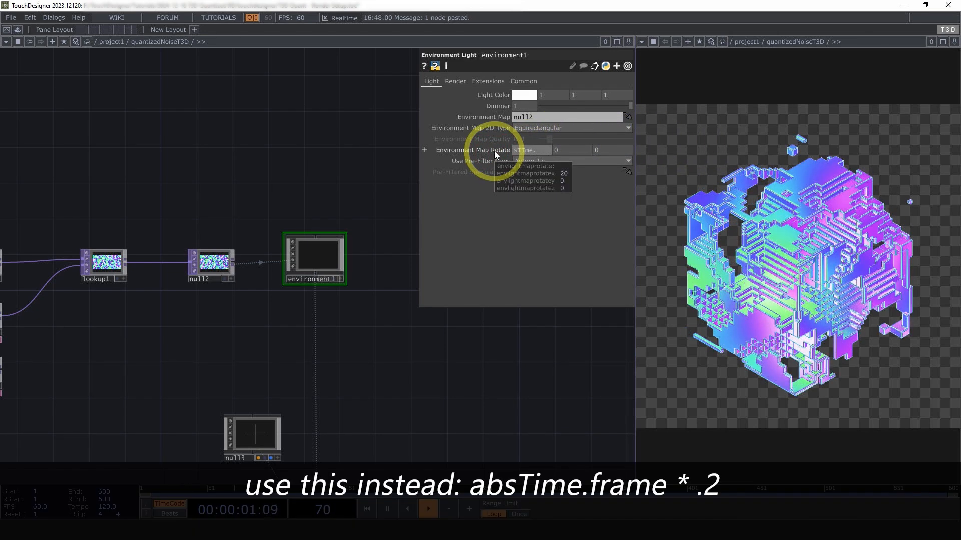
{"action": "key", "text": "BackSpace"}
{"action": "key", "text": "BackSpace"}
{"action": "key", "text": "BackSpace"}
{"action": "key", "text": "BackSpace"}
{"action": "key", "text": "BackSpace"}
{"action": "key", "text": "BackSpace"}
{"action": "key", "text": "BackSpace"}
{"action": "type", "text": "ime.seconds * .2"}
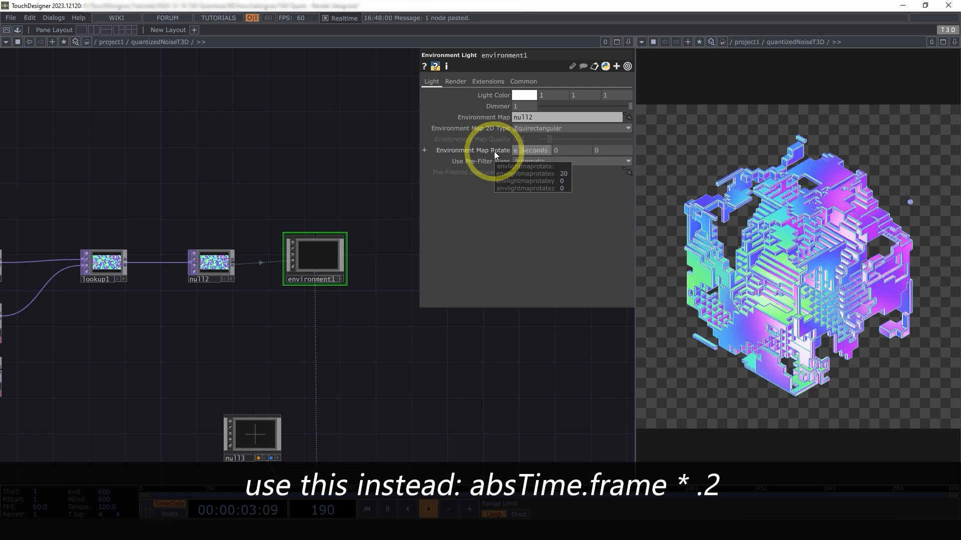
{"action": "key", "text": "Return"}
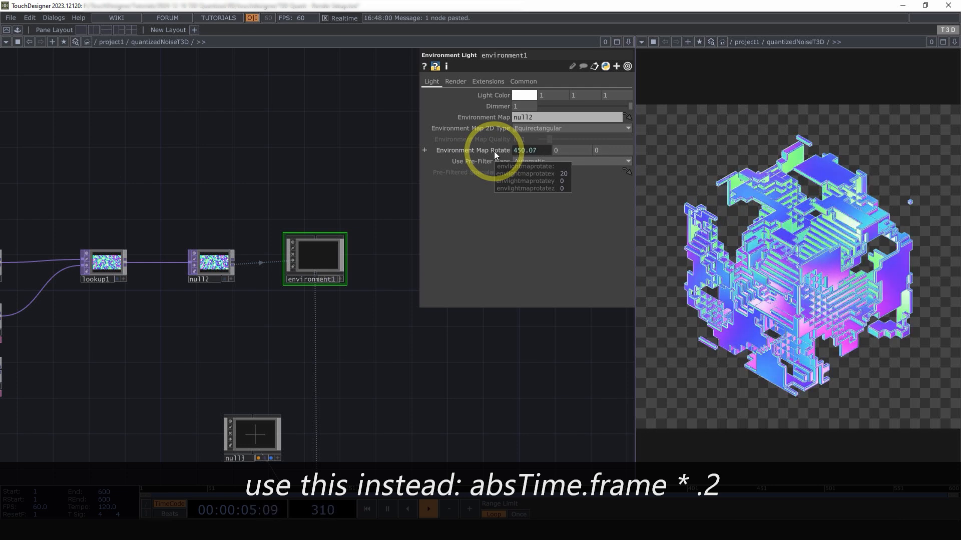
Change the environment map's X rotation expression to absTime.frame * .2.
{"action": "left_click", "coordinate": [518, 149]}
{"action": "left_click", "coordinate": [573, 160]}
{"action": "left_click_drag", "start_coordinate": [552, 162], "coordinate": [529, 167]}
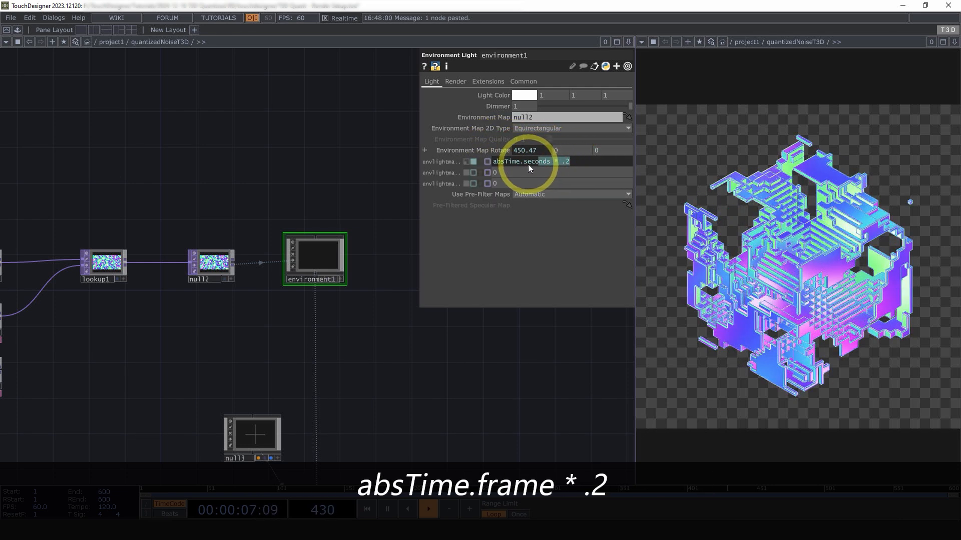
{"action": "type", "text": "frame *"}
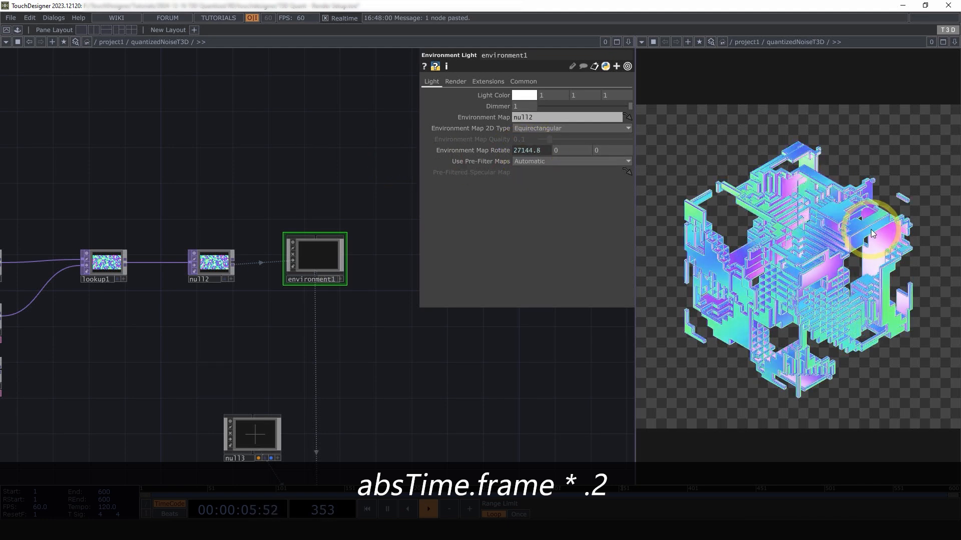
Add a Null COMP above surface1 and rename it null_rotate.
{"action": "scroll", "coordinate": [435, 397], "scroll_direction": "down", "scroll_amount": 5}
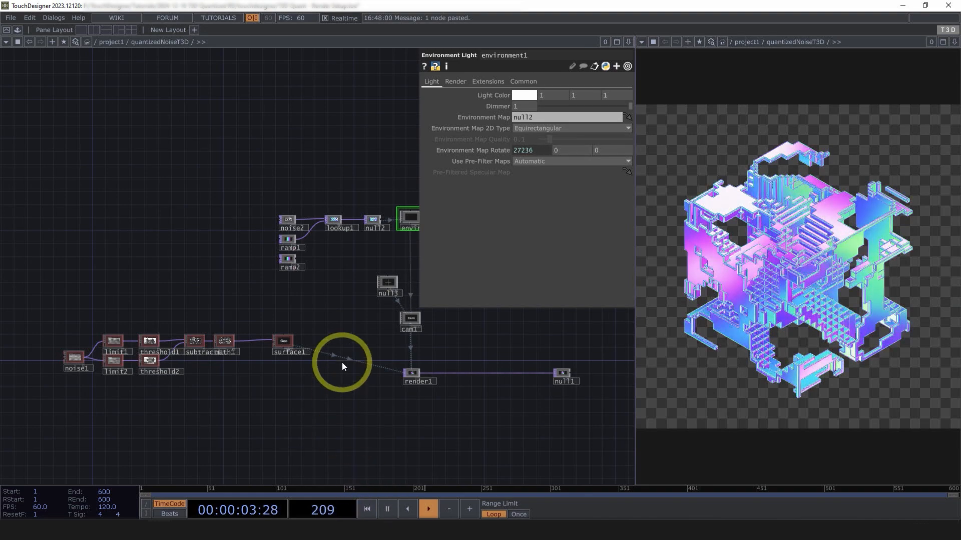
{"action": "scroll", "coordinate": [298, 330], "scroll_direction": "up", "scroll_amount": 3}
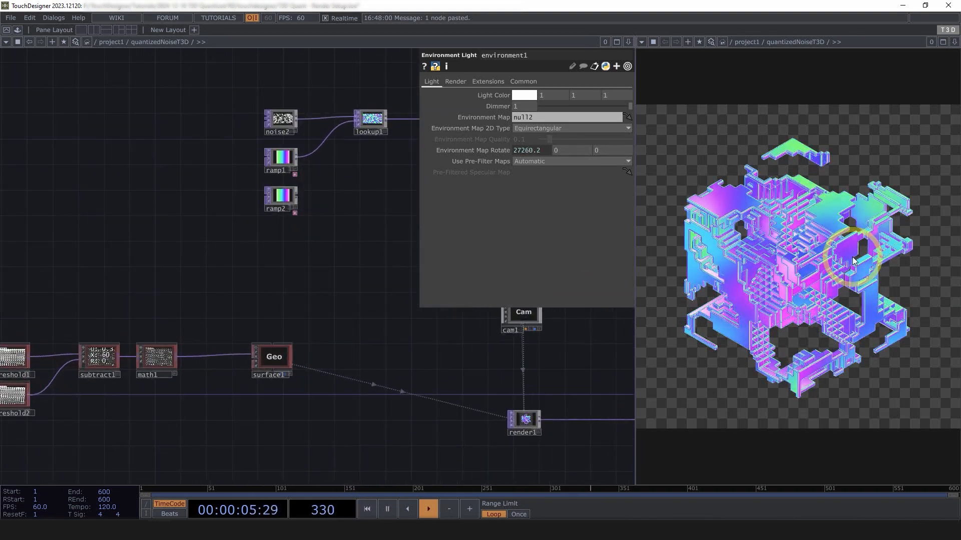
{"action": "scroll", "coordinate": [260, 362], "scroll_direction": "up", "scroll_amount": 3}
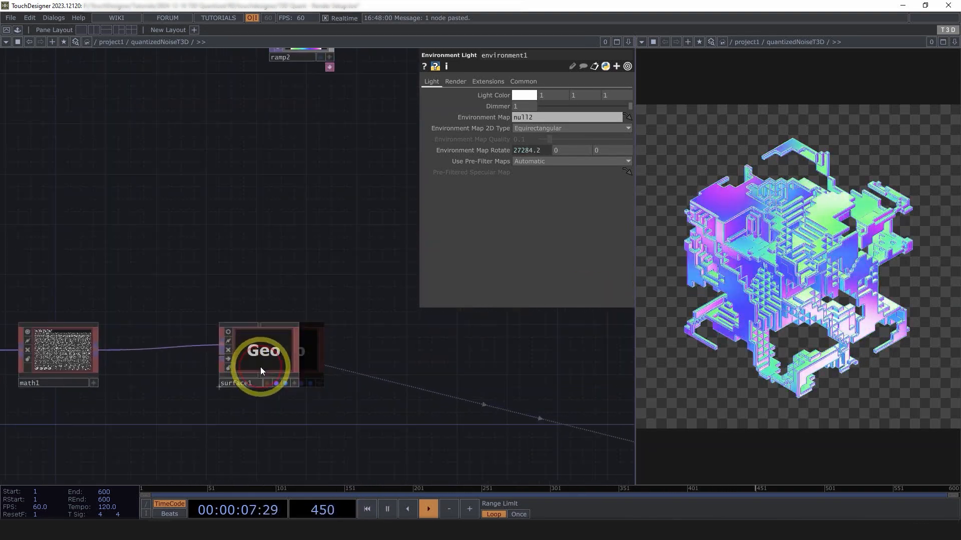
{"action": "double_click", "coordinate": [296, 223]}
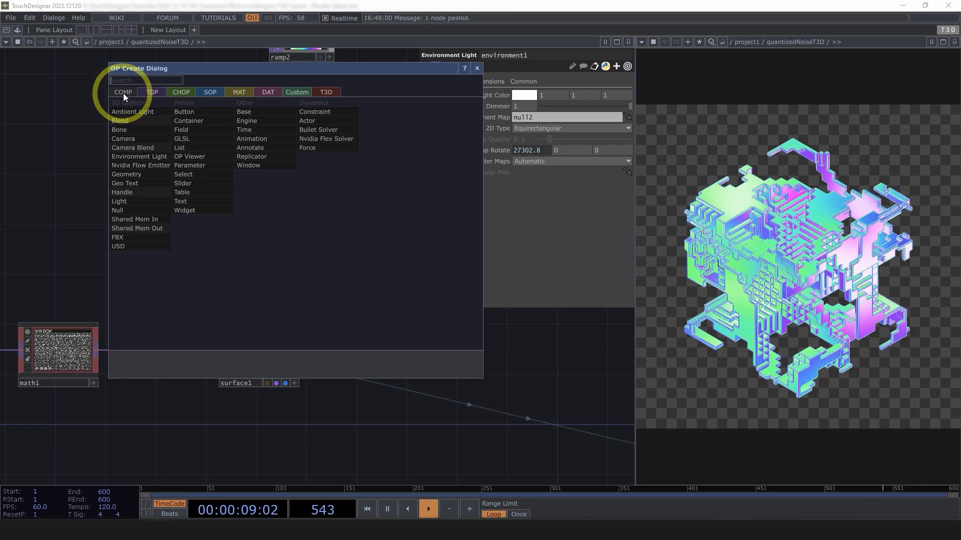
{"action": "left_click", "coordinate": [127, 210]}
{"action": "left_click", "coordinate": [300, 239]}
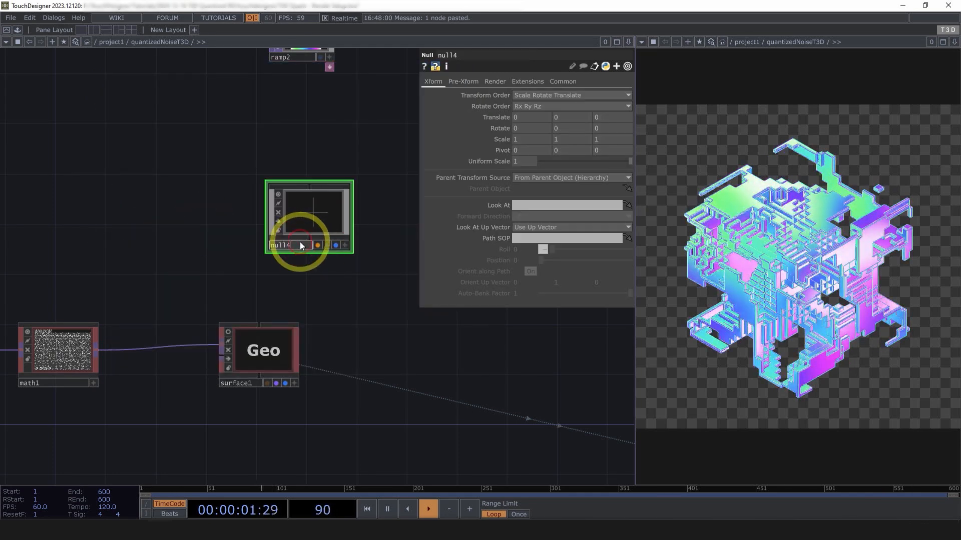
{"action": "left_click", "coordinate": [300, 243]}
{"action": "type", "text": "null_rotate"}
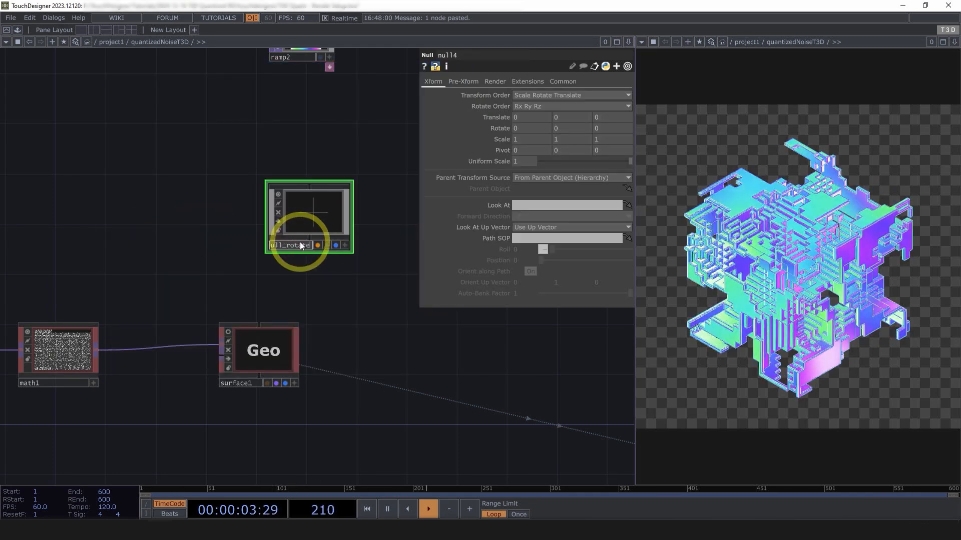
{"action": "key", "text": "Return"}
Set surface1's Parent Transform Source to Specify Parent Object and assign null_rotate as its Parent Object.
{"action": "left_click", "coordinate": [285, 345]}
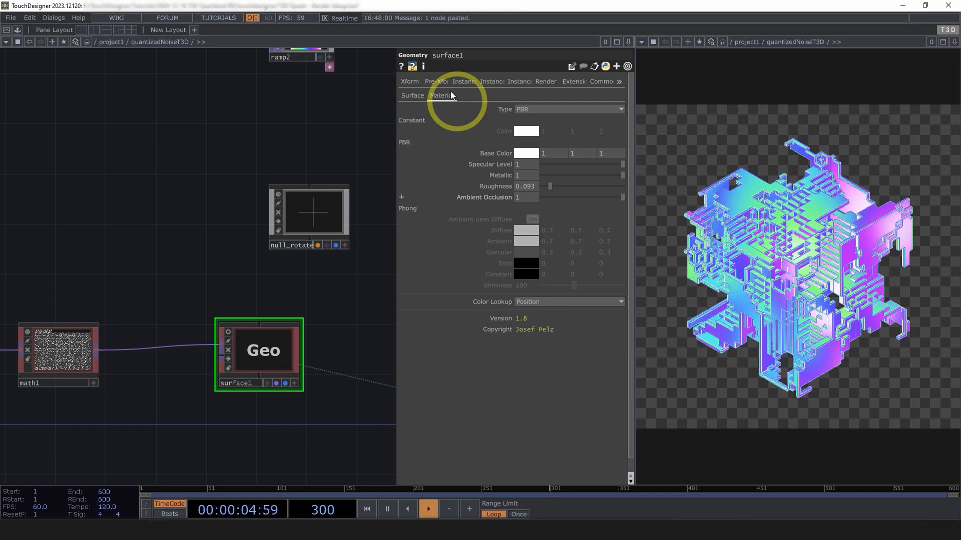
{"action": "left_click", "coordinate": [416, 85]}
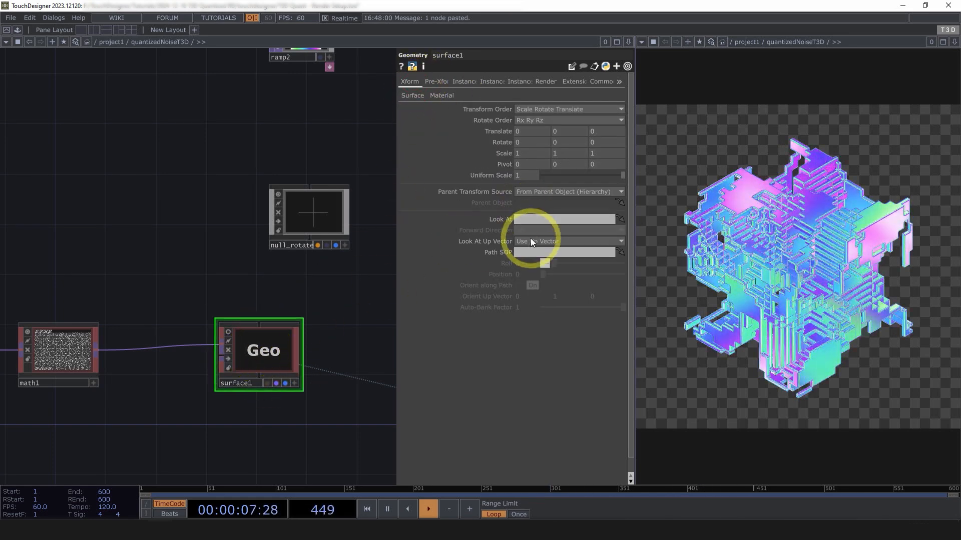
{"action": "left_click", "coordinate": [538, 192]}
{"action": "left_click", "coordinate": [540, 216]}
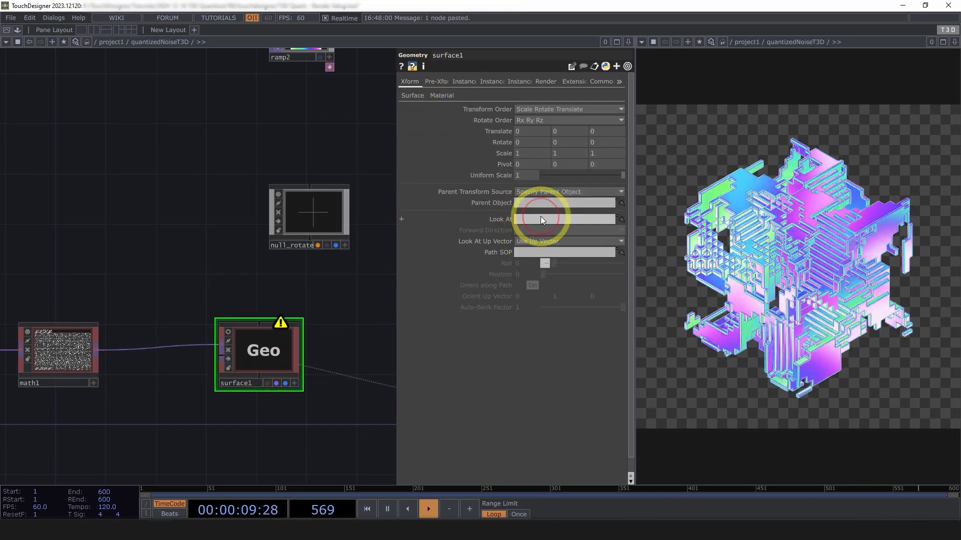
{"action": "left_click_drag", "start_coordinate": [314, 218], "coordinate": [535, 203]}
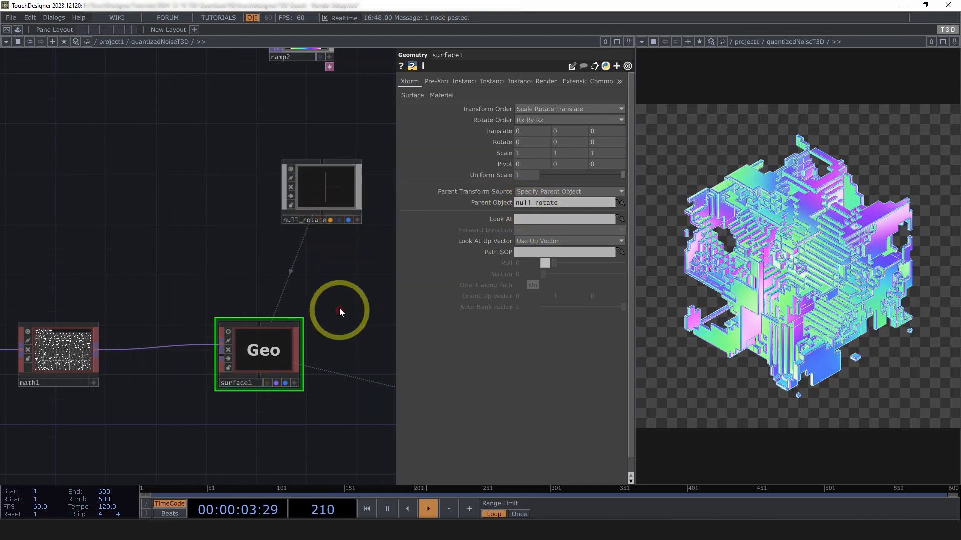
Animate null_rotate by entering absTime.frame * .2 as the expression for its Y rotation.
{"action": "left_click_drag", "start_coordinate": [340, 308], "coordinate": [277, 285]}
{"action": "left_click", "coordinate": [268, 161]}
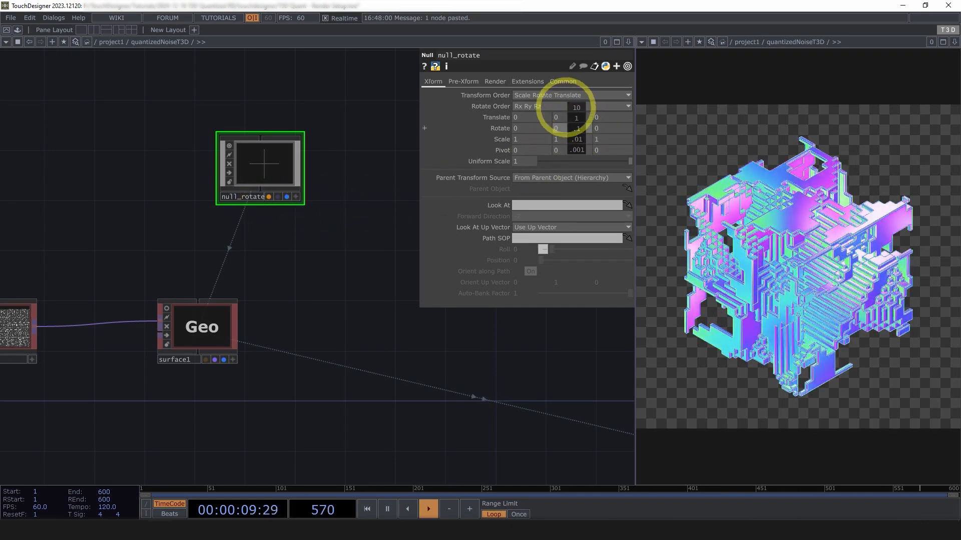
{"action": "middle_click_drag", "start_coordinate": [566, 111], "coordinate": [634, 117]}
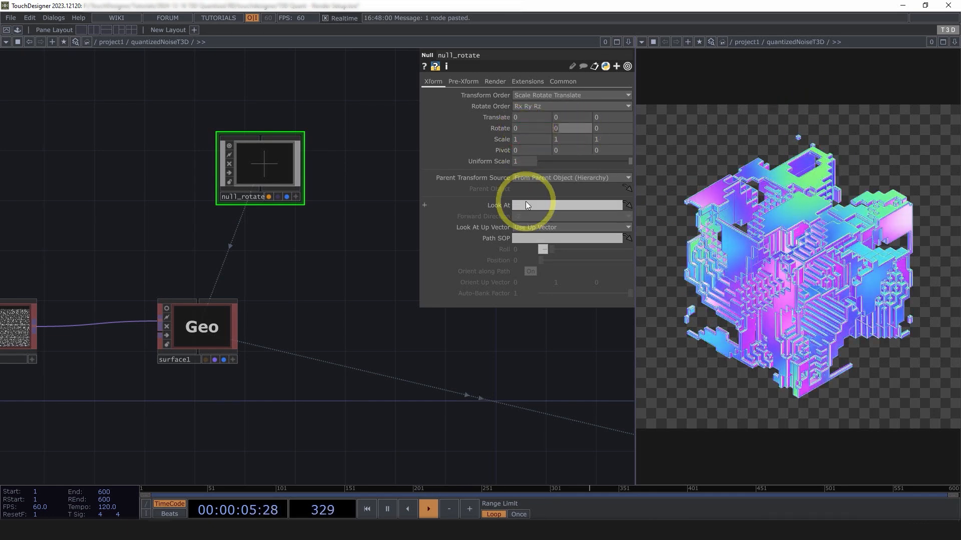
{"action": "type", "text": "absTime"}
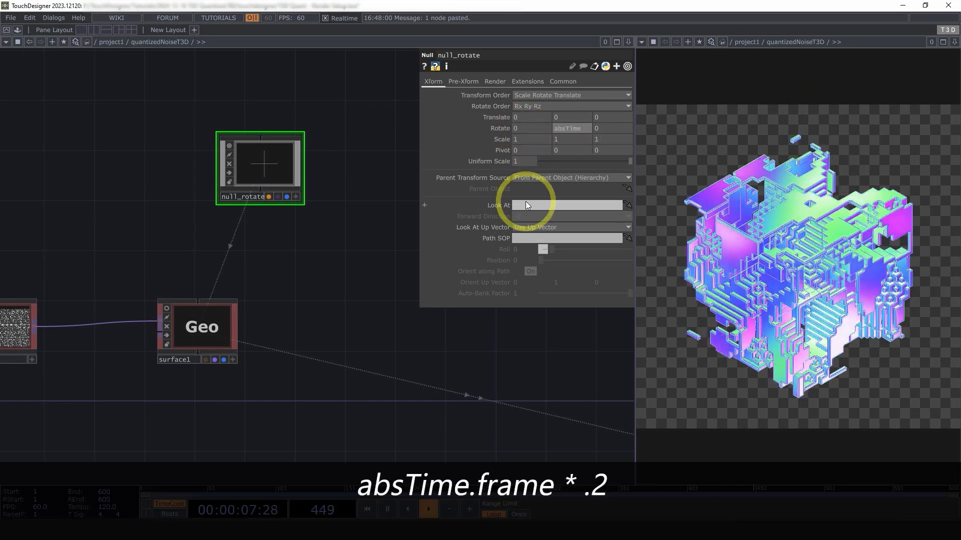
{"action": "type", "text": ".frame * .2"}
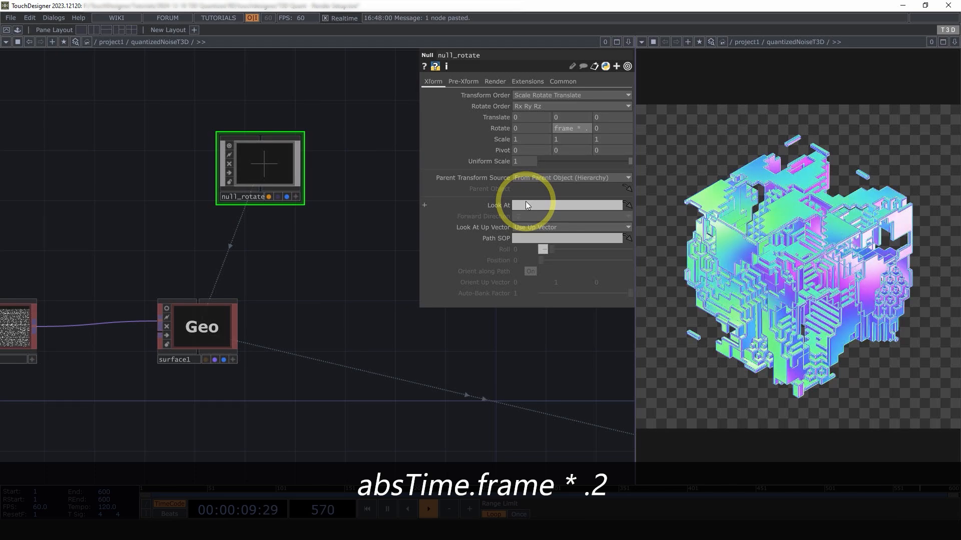
{"action": "left_click", "coordinate": [357, 286]}
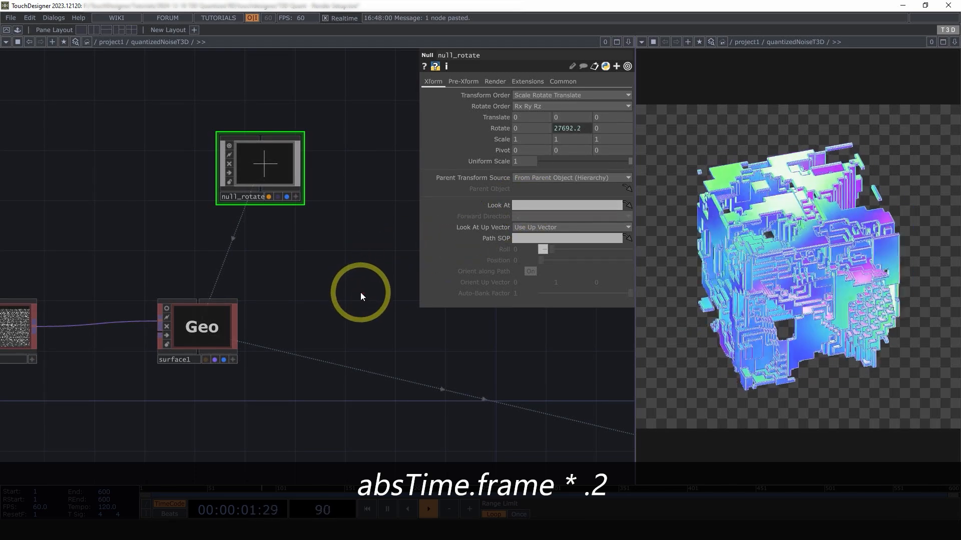
{"action": "left_click", "coordinate": [805, 229]}
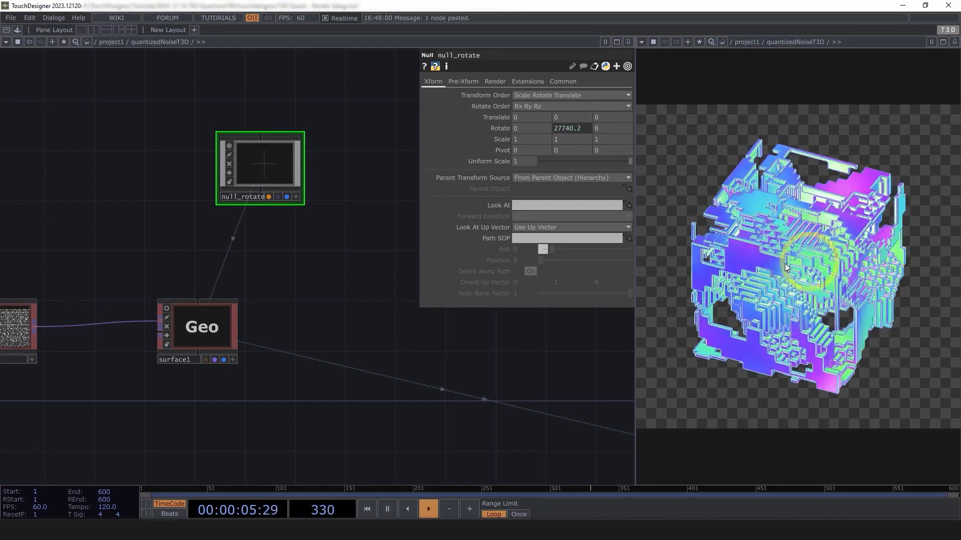
Insert an SSAO TOP on the connection between render1 and null1.
{"action": "scroll", "coordinate": [290, 369], "scroll_direction": "down", "scroll_amount": 5}
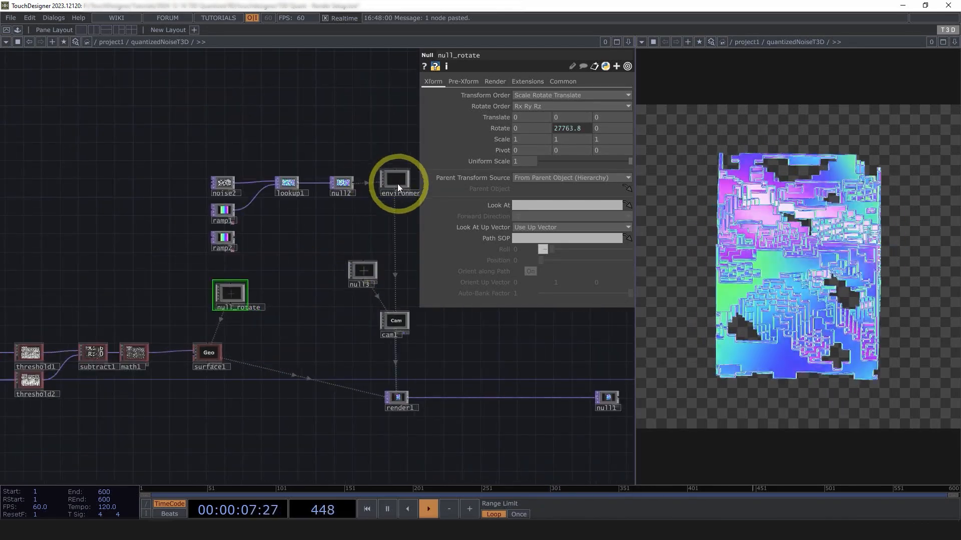
{"action": "left_click_drag", "start_coordinate": [399, 187], "coordinate": [371, 195]}
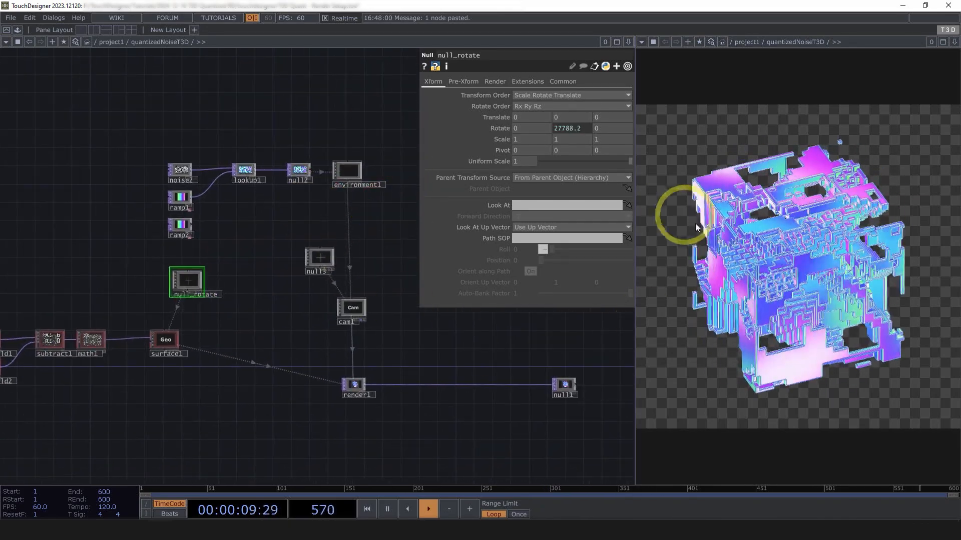
{"action": "left_click_drag", "start_coordinate": [457, 417], "coordinate": [350, 387]}
{"action": "scroll", "coordinate": [324, 377], "scroll_direction": "up", "scroll_amount": 3}
{"action": "left_click_drag", "start_coordinate": [241, 344], "coordinate": [249, 341]}
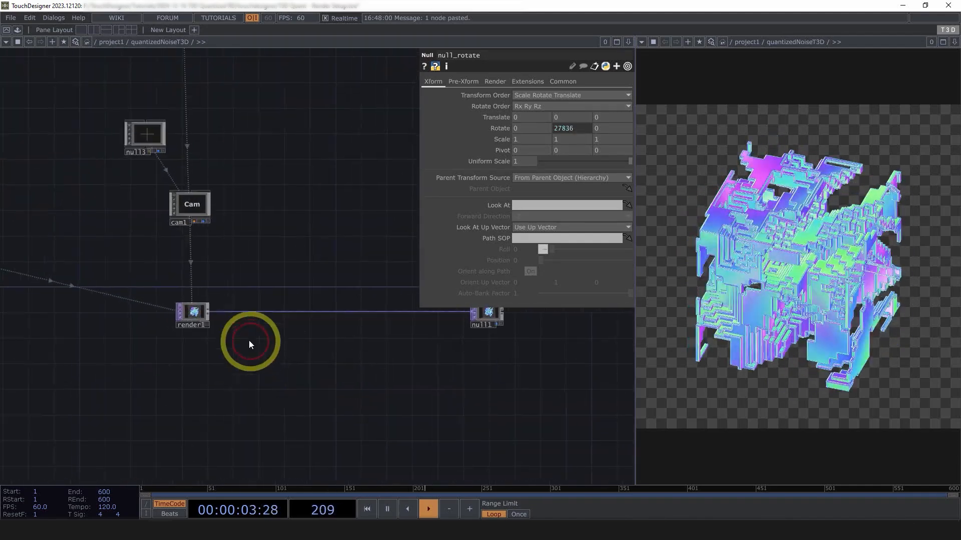
{"action": "left_click_drag", "start_coordinate": [332, 356], "coordinate": [256, 365]}
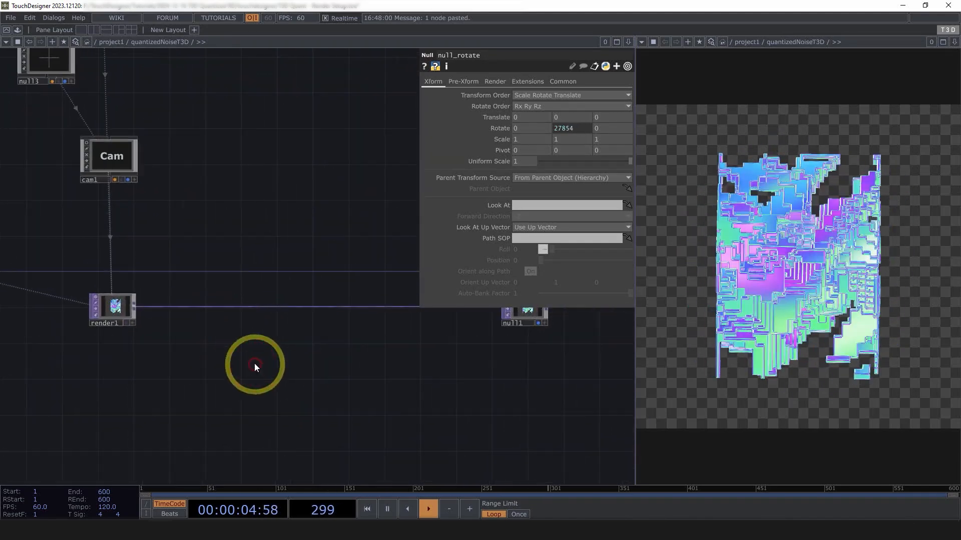
{"action": "right_click", "coordinate": [134, 305]}
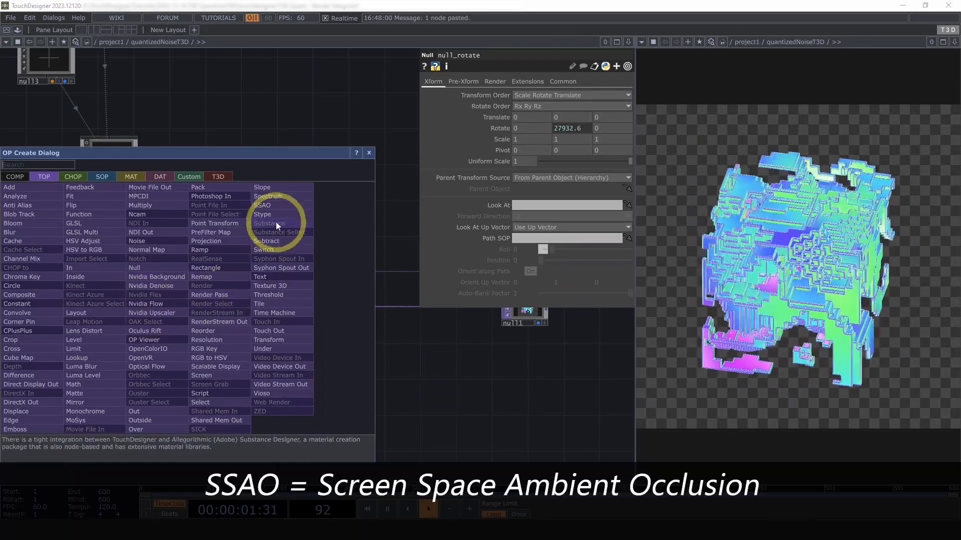
{"action": "left_click", "coordinate": [265, 205]}
{"action": "left_click", "coordinate": [247, 306]}
Inspect the ssao1 output up close and set its SSAO Pass Resolution to Full.
{"action": "scroll", "coordinate": [240, 315], "scroll_direction": "up", "scroll_amount": 5}
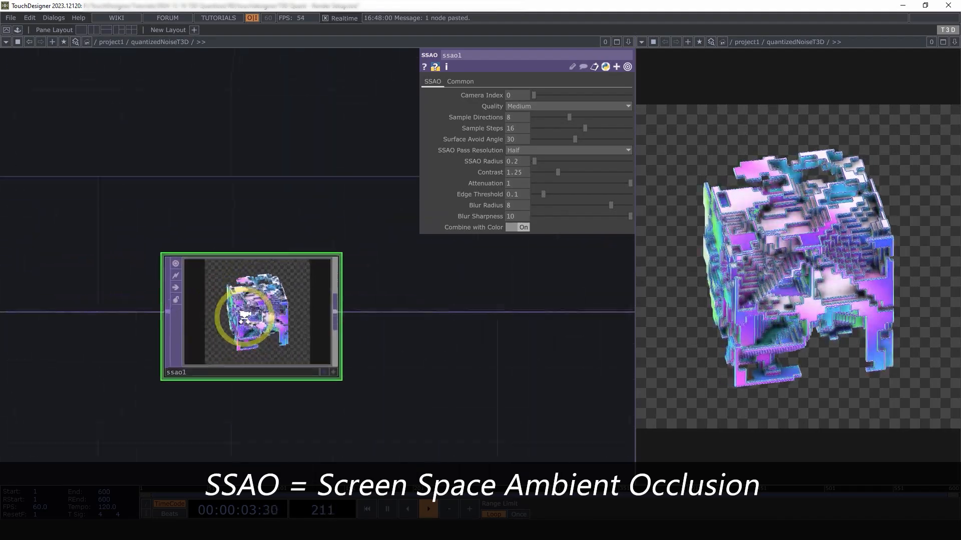
{"action": "scroll", "coordinate": [254, 323], "scroll_direction": "up", "scroll_amount": 4}
{"action": "scroll", "coordinate": [253, 326], "scroll_direction": "down", "scroll_amount": 4}
{"action": "scroll", "coordinate": [221, 369], "scroll_direction": "up", "scroll_amount": 2}
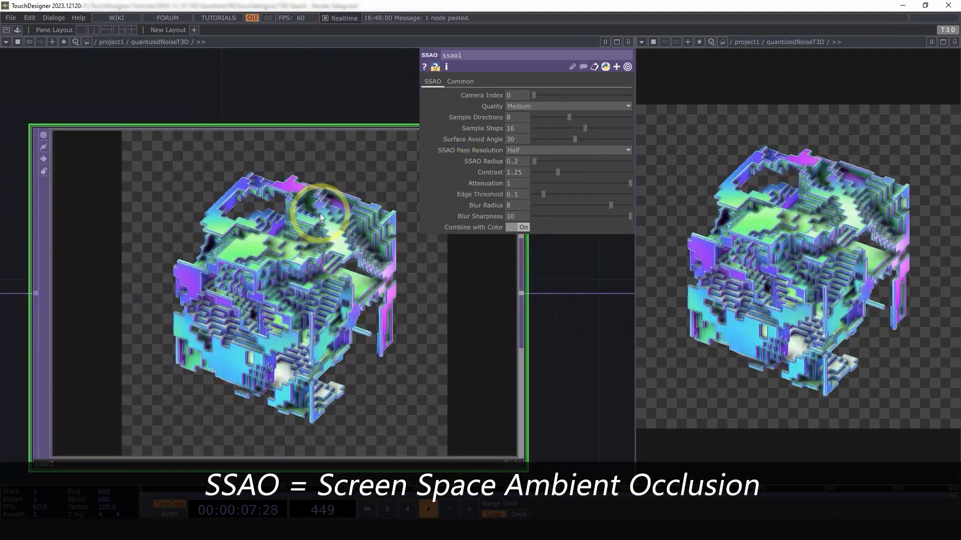
{"action": "left_click", "coordinate": [511, 149]}
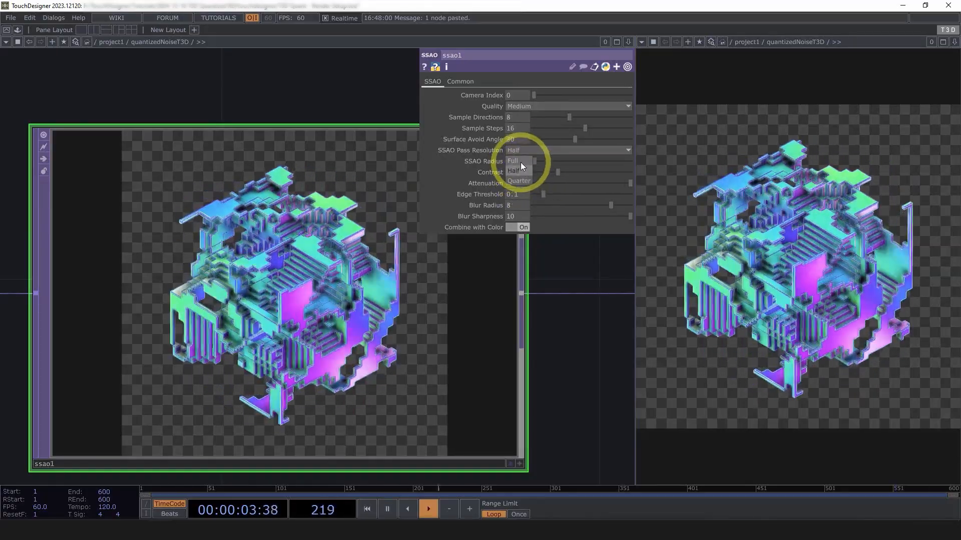
{"action": "left_click", "coordinate": [518, 161]}
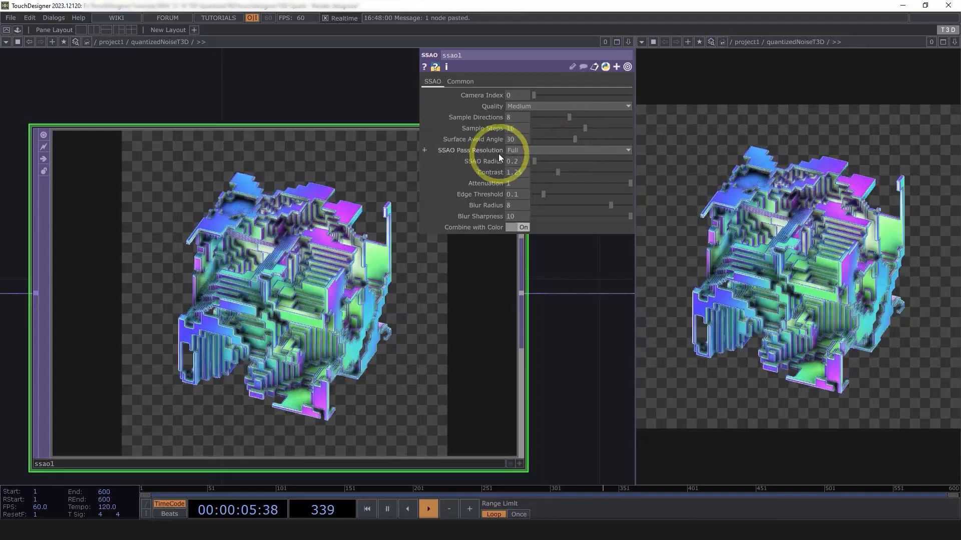
Set ssao1's Surface Avoid Angle to 0, Sample Steps to 30 and Sample Directions to 20.
{"action": "left_click_drag", "start_coordinate": [574, 139], "coordinate": [526, 140]}
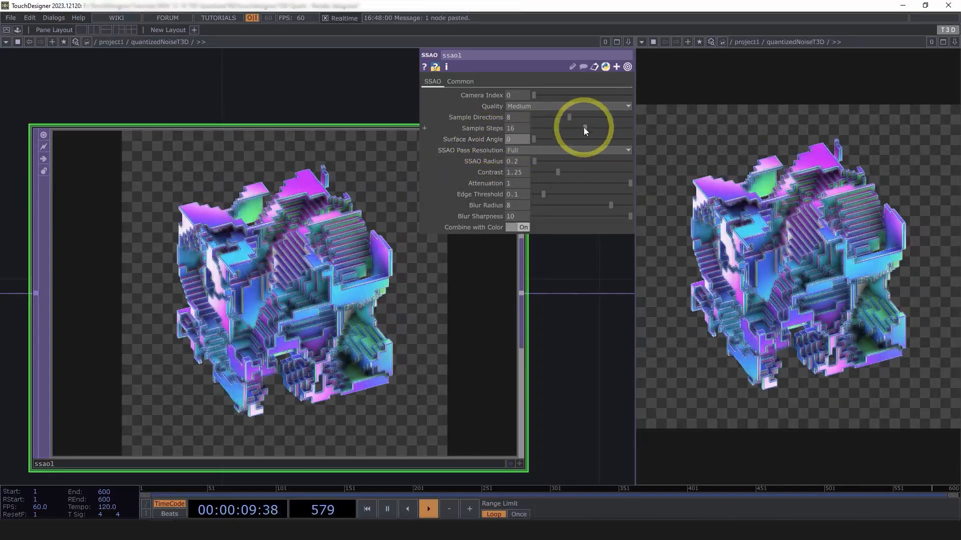
{"action": "left_click_drag", "start_coordinate": [584, 128], "coordinate": [646, 129]}
{"action": "left_click_drag", "start_coordinate": [561, 117], "coordinate": [648, 116]}
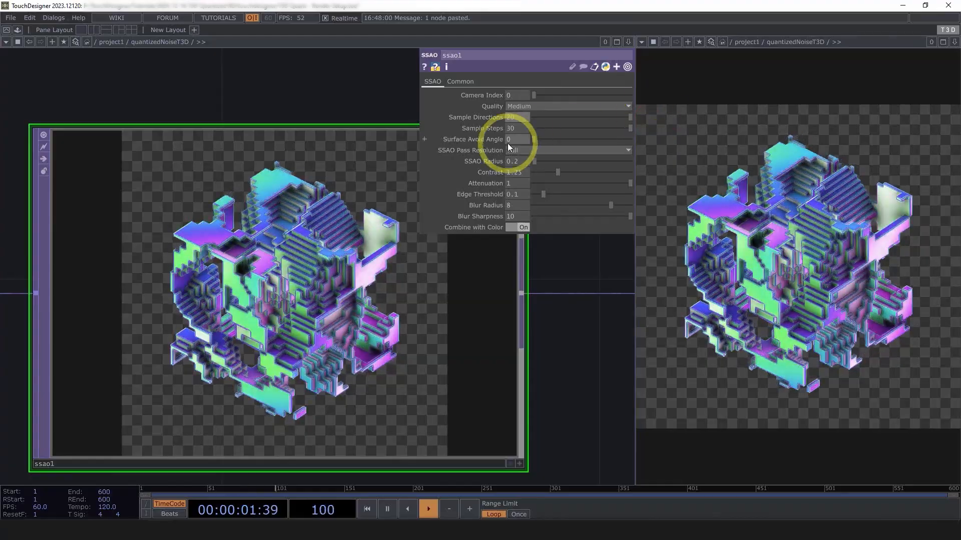
Set ssao1's Blur Radius to 0 and its Contrast to 0.8.
{"action": "scroll", "coordinate": [380, 275], "scroll_direction": "up", "scroll_amount": 3}
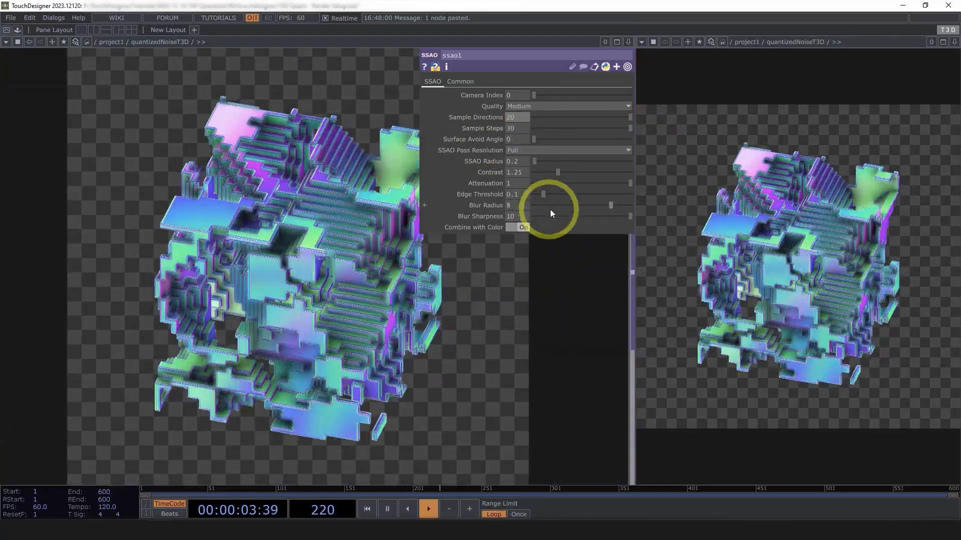
{"action": "left_click_drag", "start_coordinate": [572, 206], "coordinate": [263, 243]}
{"action": "left_click_drag", "start_coordinate": [555, 171], "coordinate": [527, 173]}
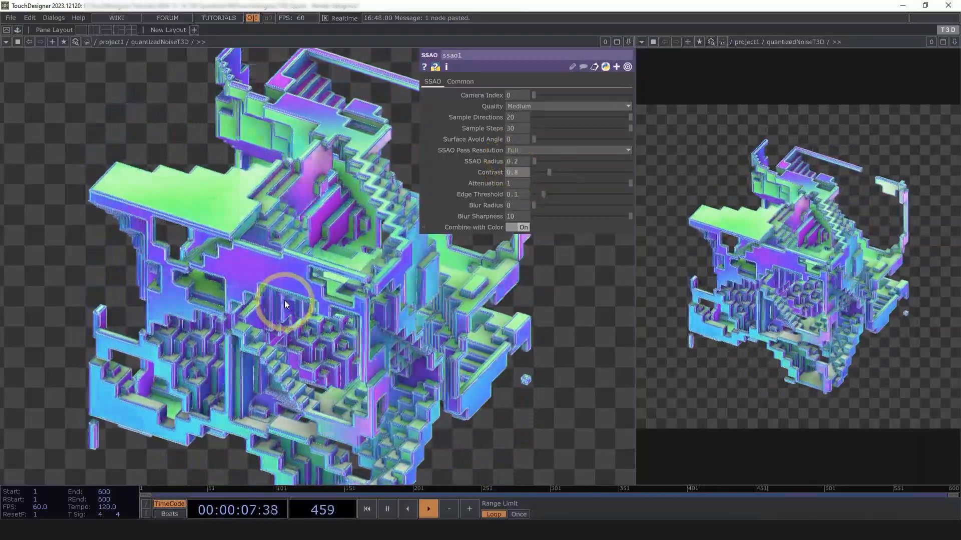
Turn off Combine with Color on ssao1 to examine the raw occlusion pass up close, and turn it back on.
{"action": "left_click", "coordinate": [518, 226]}
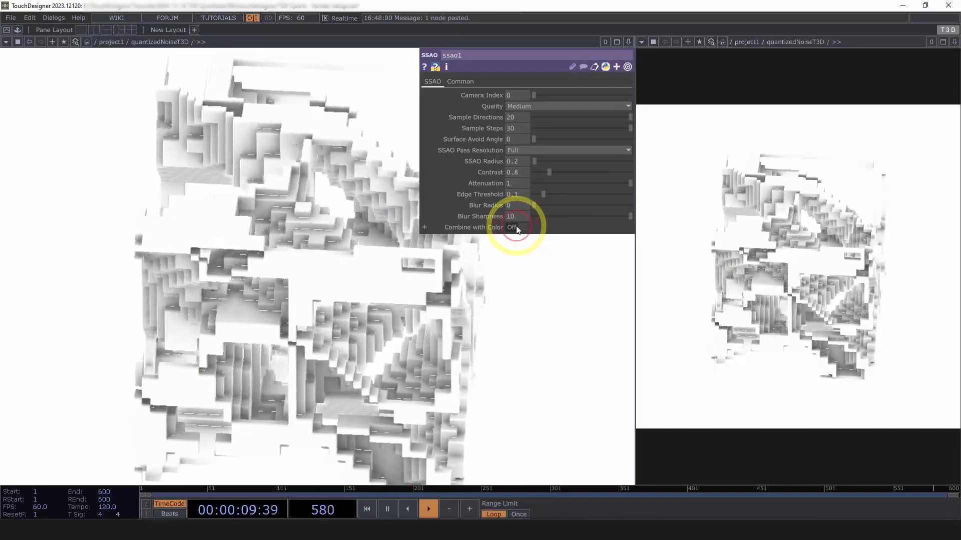
{"action": "scroll", "coordinate": [344, 298], "scroll_direction": "down", "scroll_amount": 5}
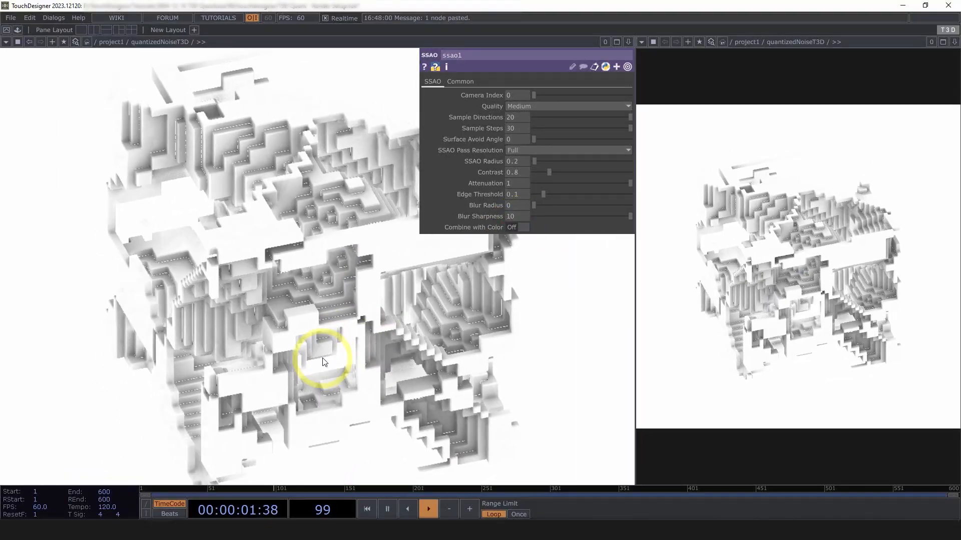
{"action": "scroll", "coordinate": [334, 395], "scroll_direction": "up", "scroll_amount": 5}
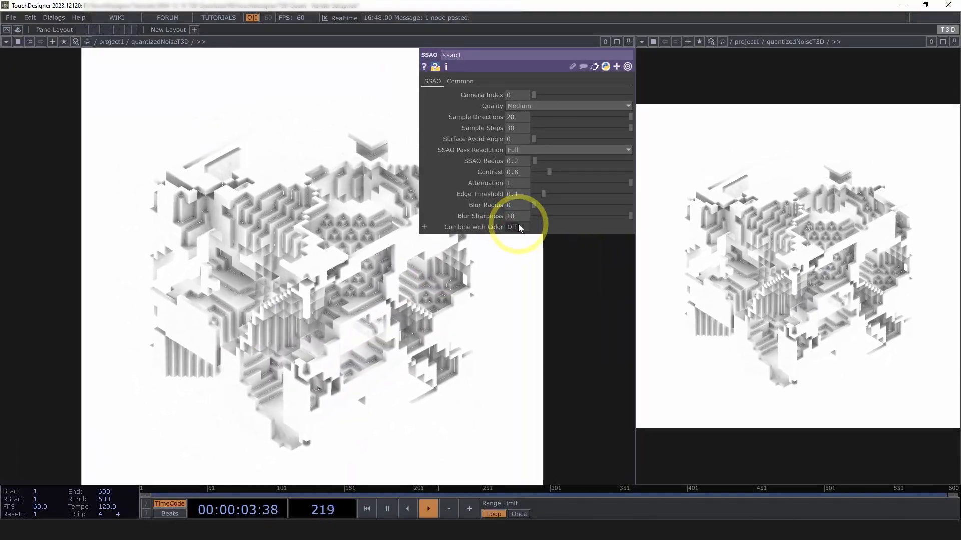
{"action": "left_click", "coordinate": [520, 228]}
{"action": "left_click", "coordinate": [521, 228]}
{"action": "scroll", "coordinate": [320, 293], "scroll_direction": "up", "scroll_amount": 8}
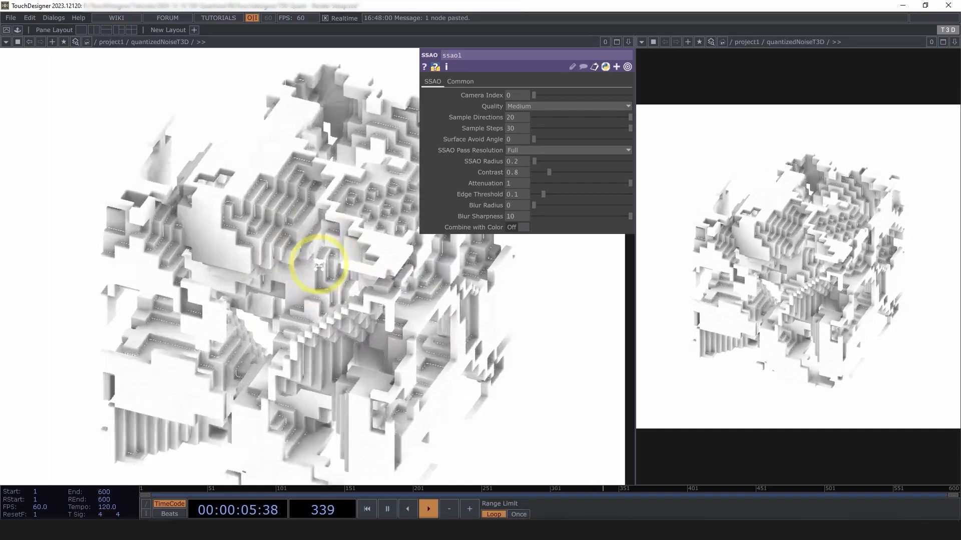
{"action": "scroll", "coordinate": [167, 279], "scroll_direction": "down", "scroll_amount": 3}
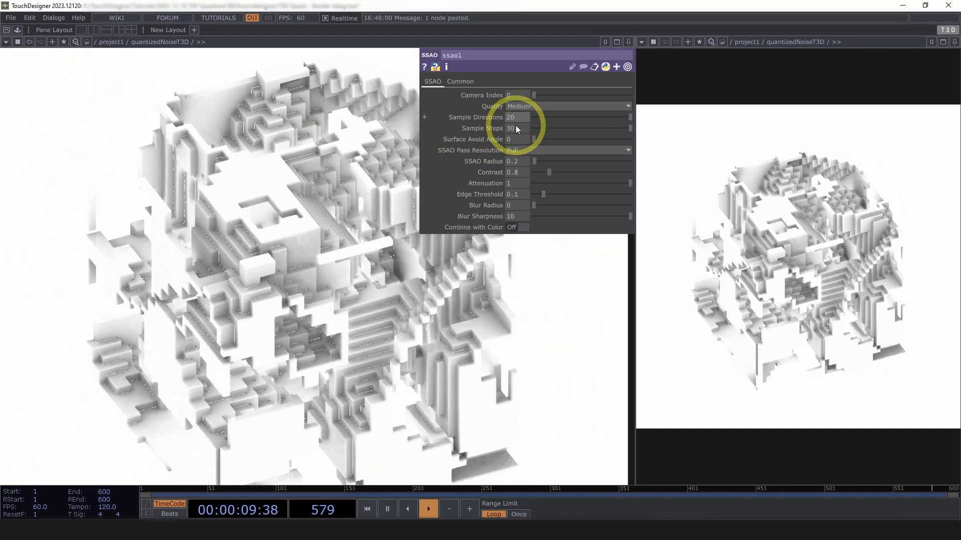
{"action": "mouse_move", "coordinate": [516, 127]}
{"action": "middle_mouse_down"}
{"action": "mouse_move", "coordinate": [526, 107]}
{"action": "mouse_move", "coordinate": [518, 113]}
{"action": "mouse_move", "coordinate": [526, 131]}
{"action": "mouse_move", "coordinate": [508, 120]}
{"action": "middle_mouse_up"}
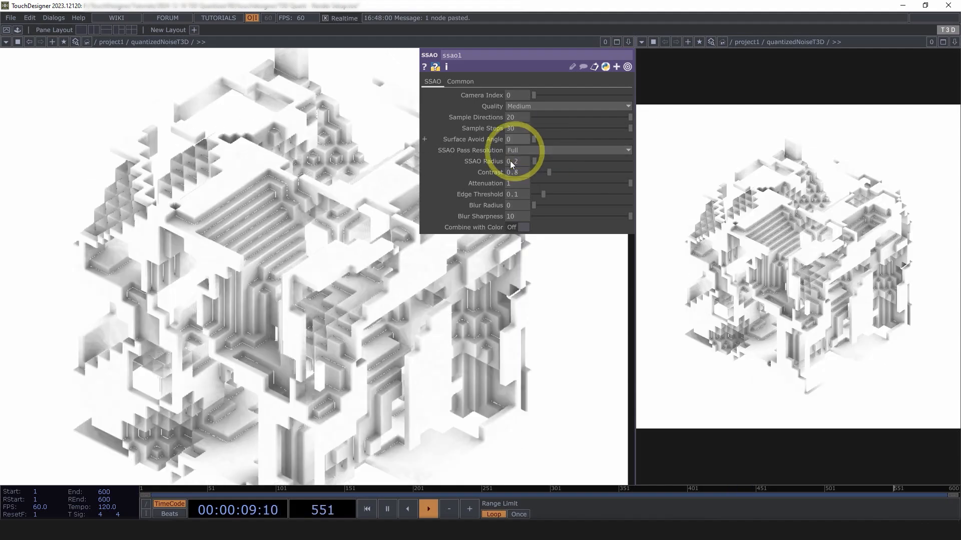
{"action": "scroll", "coordinate": [353, 256], "scroll_direction": "down", "scroll_amount": 5}
{"action": "left_click", "coordinate": [521, 227]}
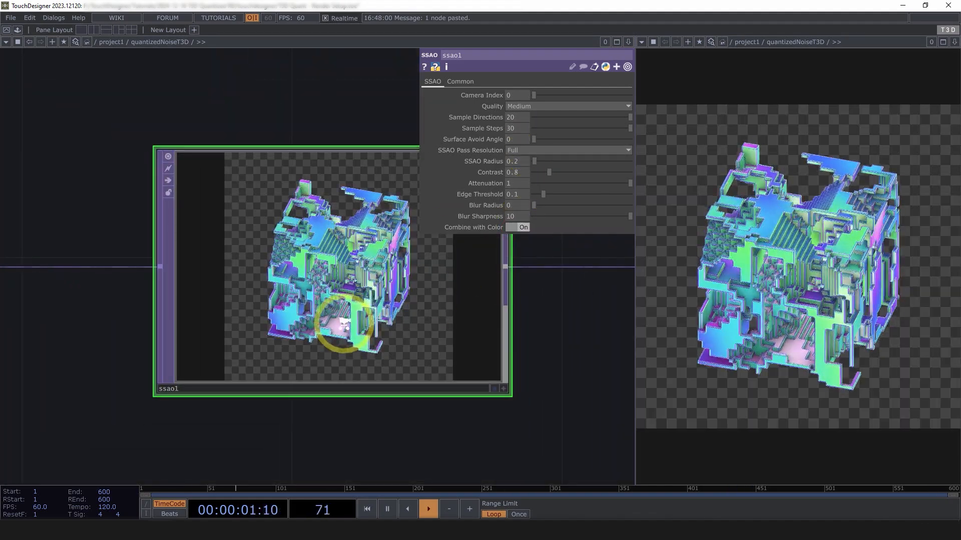
Insert a Bloom TOP on the connection between ssao1 and null1.
{"action": "scroll", "coordinate": [343, 322], "scroll_direction": "down", "scroll_amount": 3}
{"action": "scroll", "coordinate": [335, 340], "scroll_direction": "up", "scroll_amount": 3}
{"action": "scroll", "coordinate": [343, 318], "scroll_direction": "down", "scroll_amount": 4}
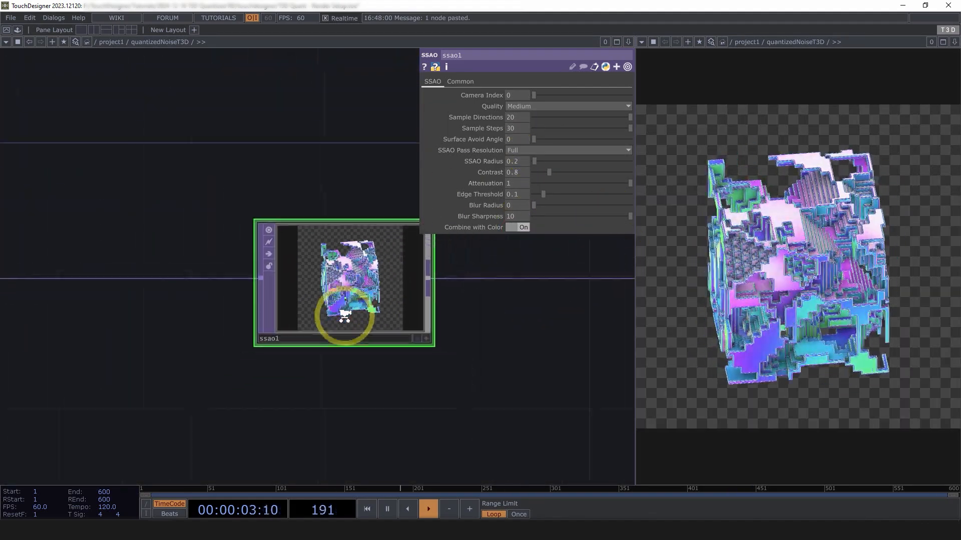
{"action": "key", "text": "Tab"}
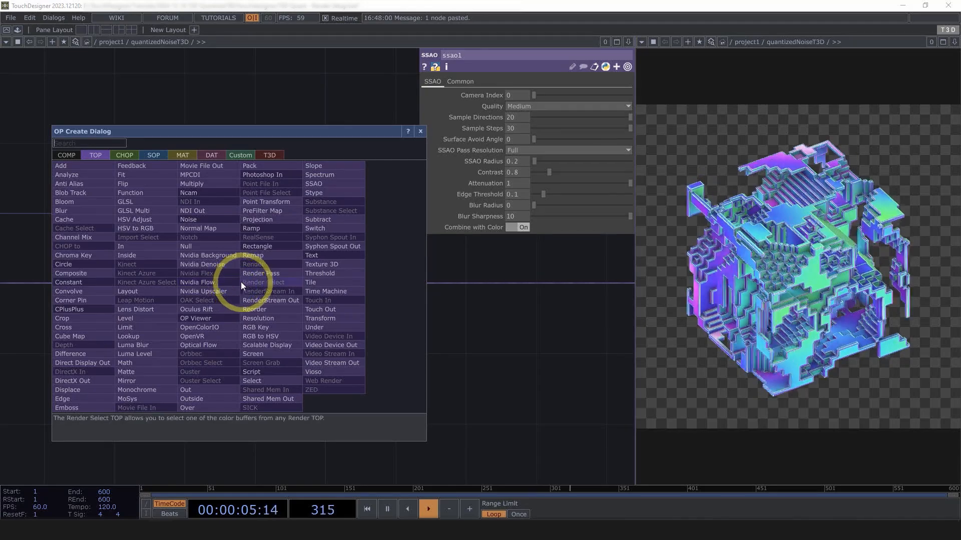
{"action": "type", "text": "bl"}
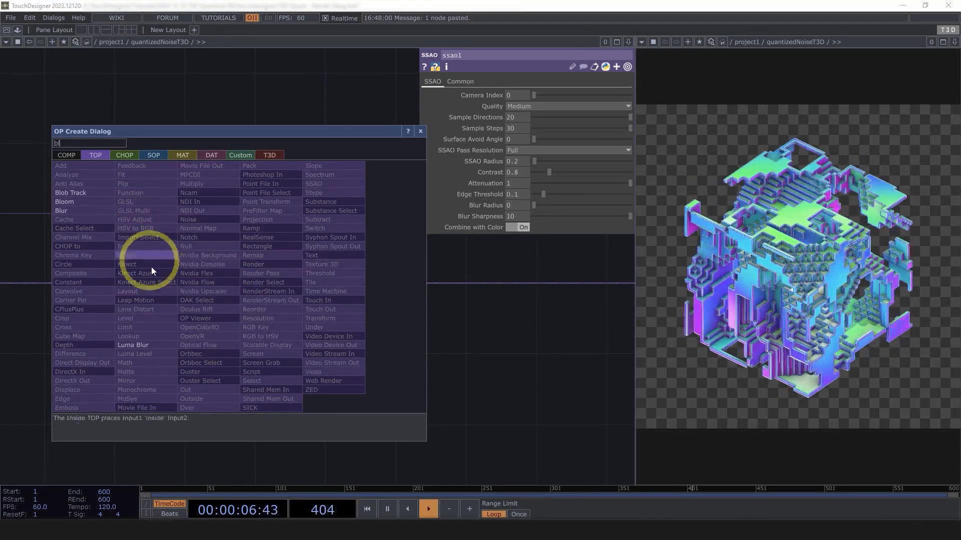
{"action": "left_click", "coordinate": [87, 210]}
{"action": "left_click", "coordinate": [433, 291]}
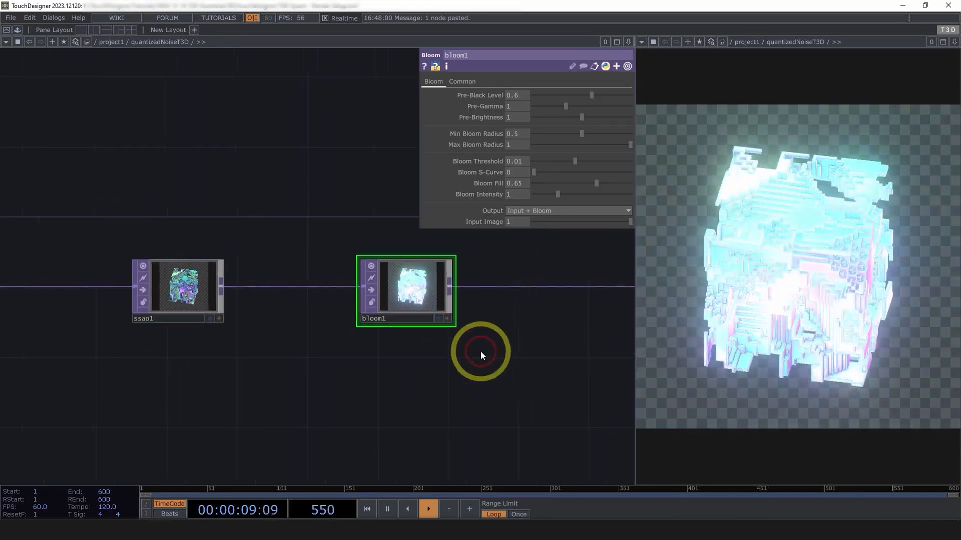
Tune bloom1 with Min Bloom Radius 0.14, Bloom Fill 0.458 and Pre-Black Level 0.59.
{"action": "scroll", "coordinate": [480, 351], "scroll_direction": "up", "scroll_amount": 5}
{"action": "middle_click", "coordinate": [400, 302]}
{"action": "scroll", "coordinate": [399, 310], "scroll_direction": "up", "scroll_amount": 3}
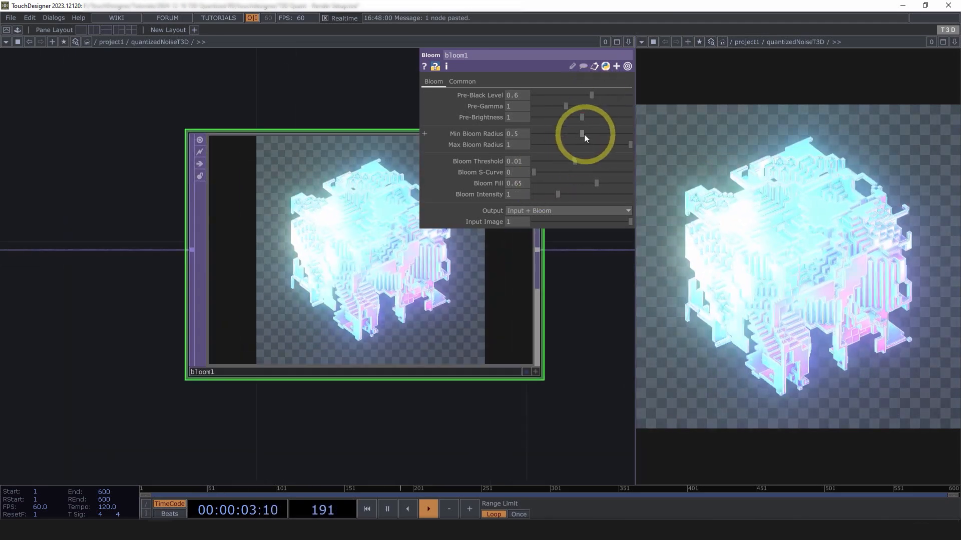
{"action": "left_click_drag", "start_coordinate": [584, 134], "coordinate": [548, 135]}
{"action": "left_click_drag", "start_coordinate": [596, 186], "coordinate": [577, 191]}
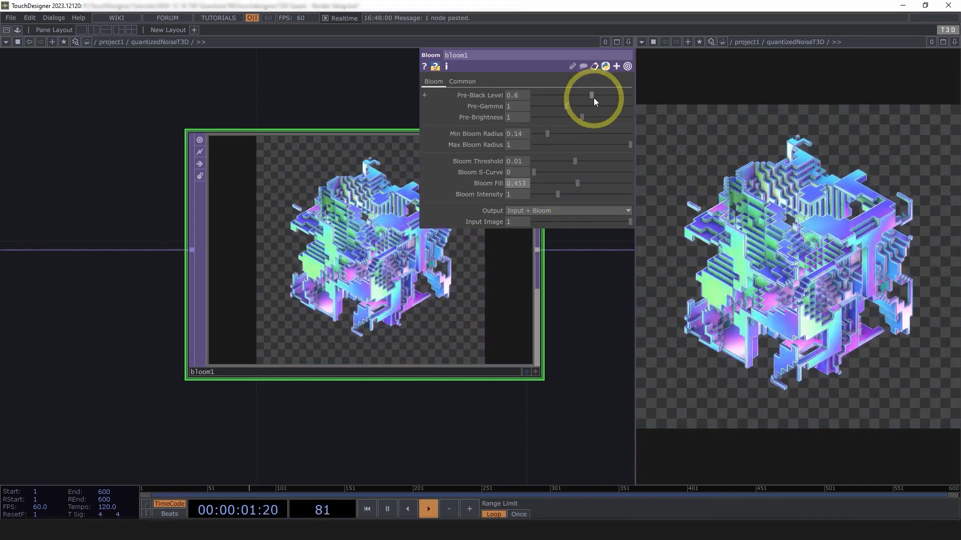
{"action": "left_click_drag", "start_coordinate": [594, 98], "coordinate": [593, 98]}
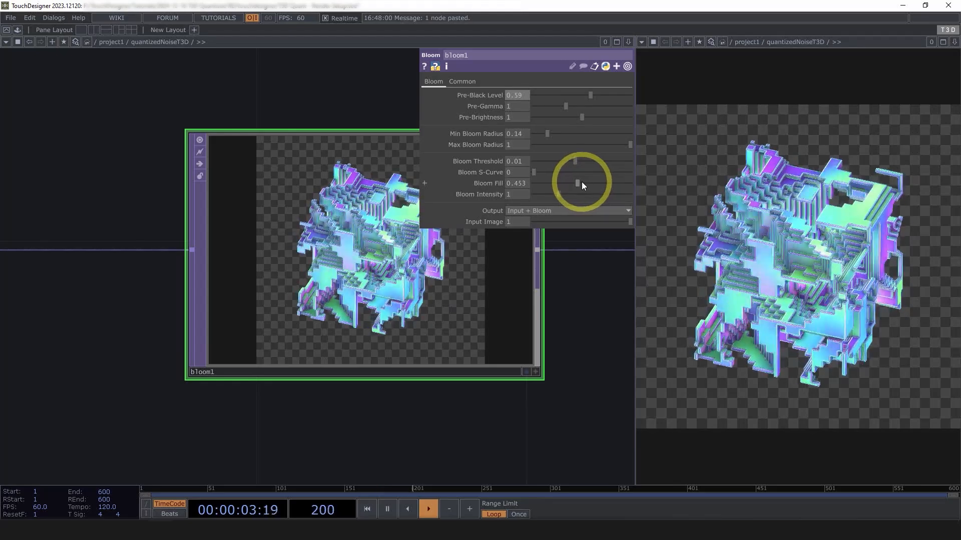
{"action": "left_click_drag", "start_coordinate": [575, 186], "coordinate": [577, 185]}
Insert a Constant TOP between bloom1 and null1.
{"action": "scroll", "coordinate": [321, 296], "scroll_direction": "down", "scroll_amount": 5}
{"action": "scroll", "coordinate": [325, 310], "scroll_direction": "down", "scroll_amount": 4}
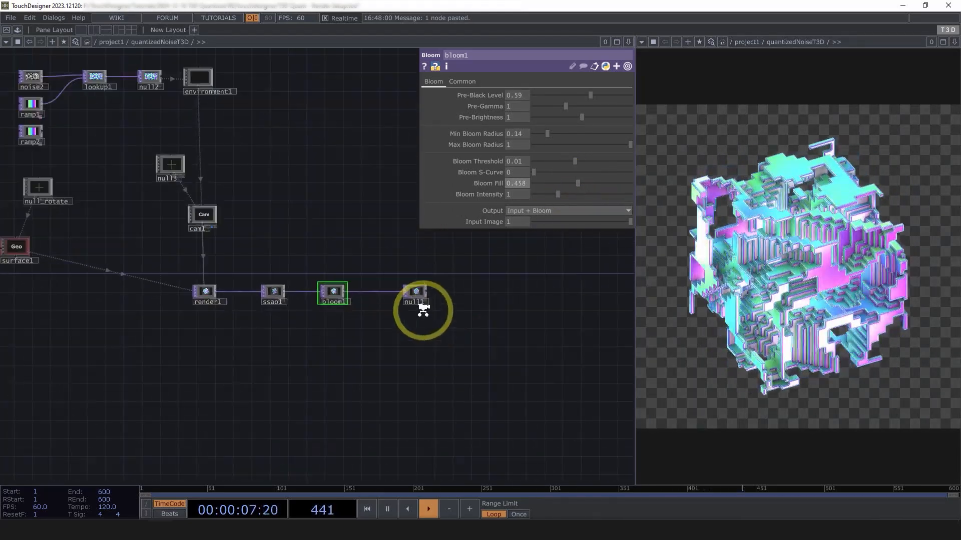
{"action": "scroll", "coordinate": [422, 306], "scroll_direction": "up", "scroll_amount": 5}
{"action": "left_click_drag", "start_coordinate": [485, 269], "coordinate": [484, 270]}
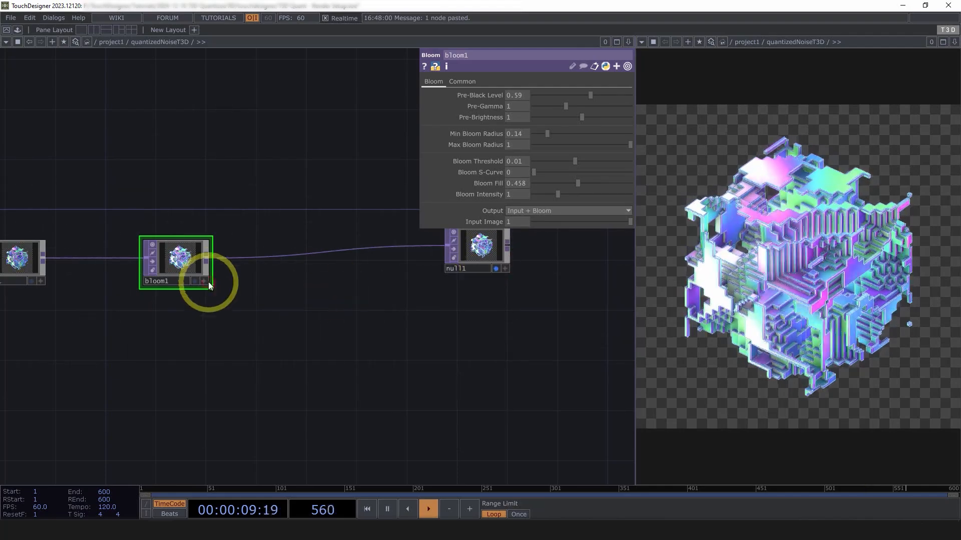
{"action": "right_click", "coordinate": [211, 263]}
{"action": "type", "text": "c"}
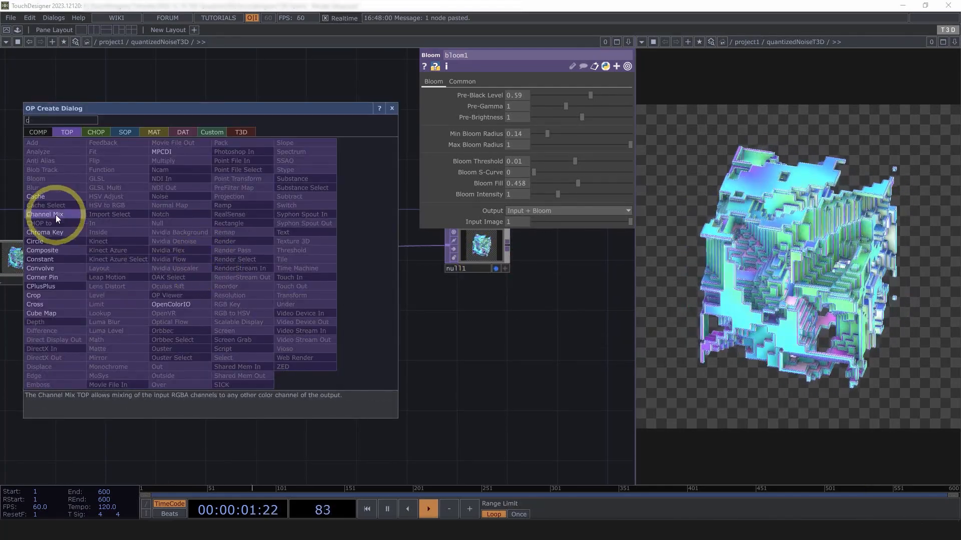
{"action": "left_click", "coordinate": [56, 259]}
{"action": "left_click_drag", "start_coordinate": [218, 275], "coordinate": [328, 261]}
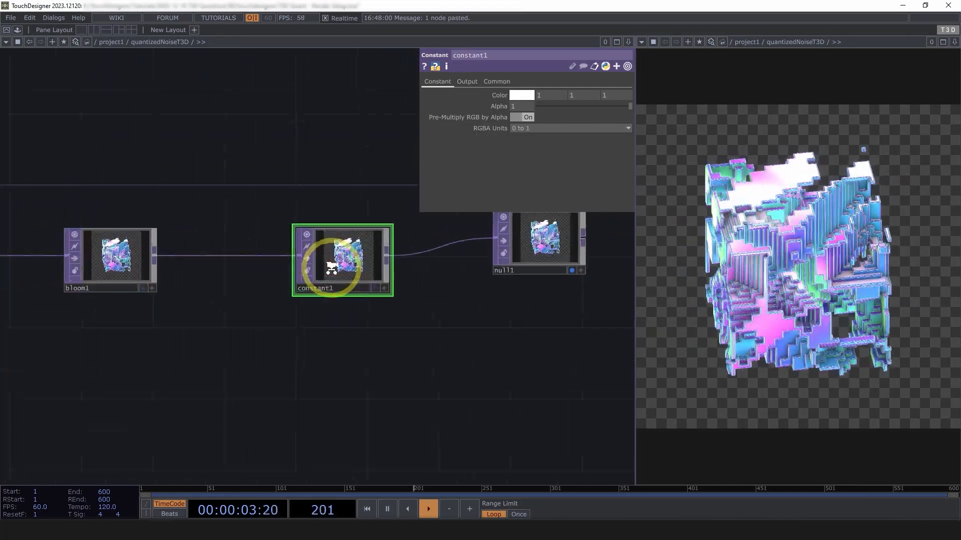
Set constant1's Color to black (0, 0, 0).
{"action": "left_click", "coordinate": [514, 95]}
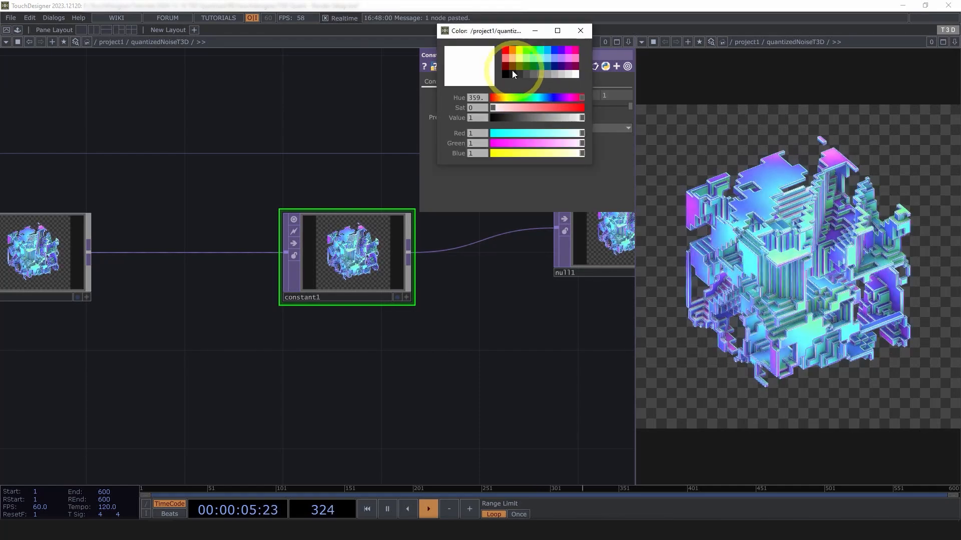
{"action": "left_click", "coordinate": [507, 74]}
{"action": "left_click", "coordinate": [356, 265]}
Composite the render over constant1's black background by setting its Operation to Over and turning Swap Order on.
{"action": "left_click", "coordinate": [461, 88]}
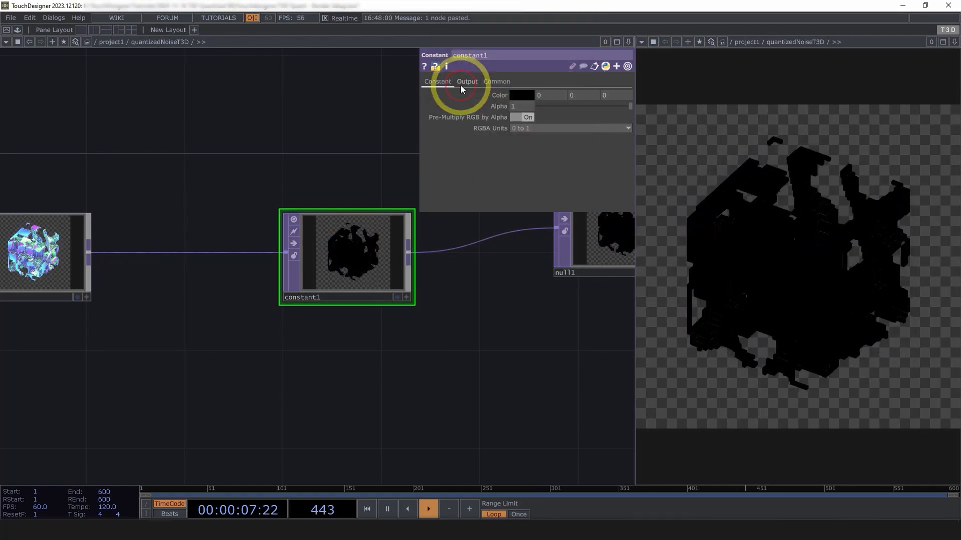
{"action": "left_click", "coordinate": [498, 81]}
{"action": "left_click", "coordinate": [469, 82]}
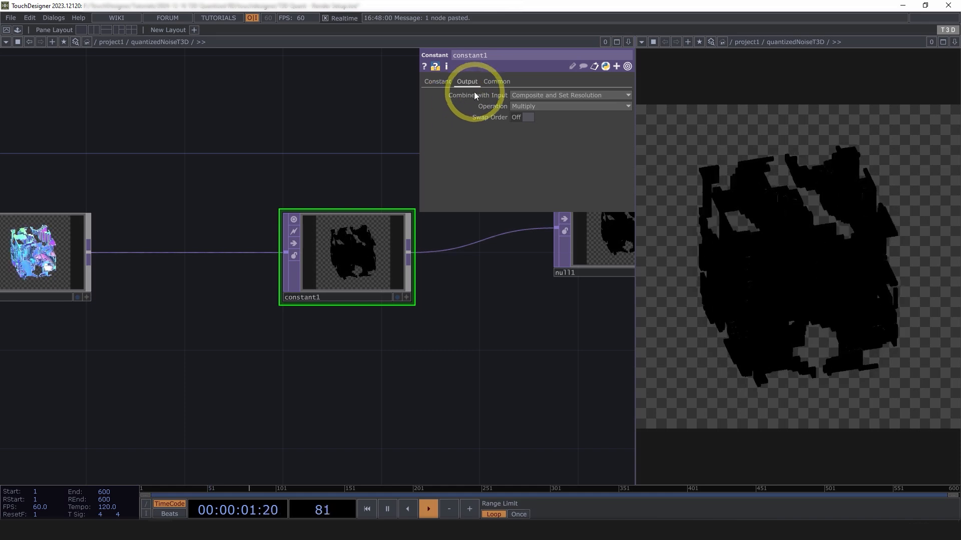
{"action": "left_click", "coordinate": [553, 97]}
{"action": "left_click", "coordinate": [547, 106]}
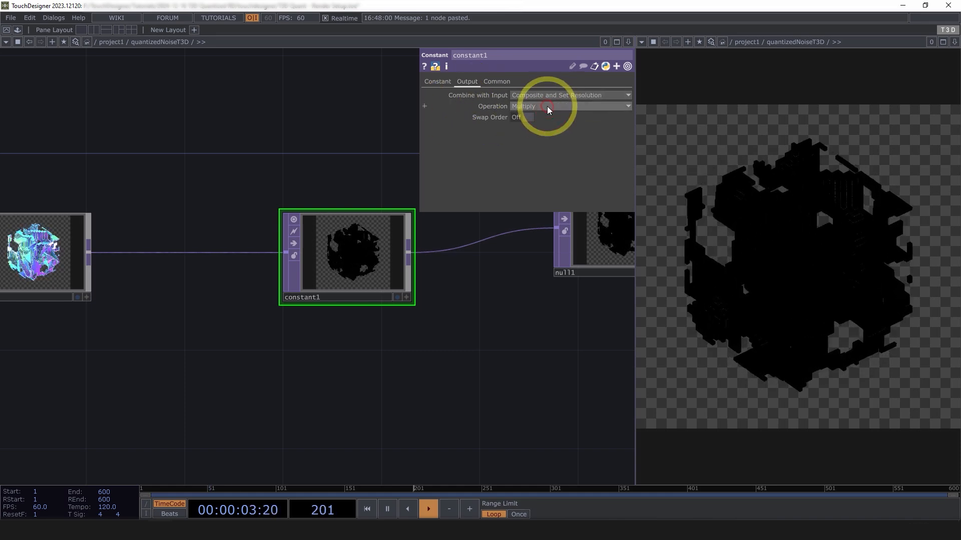
{"action": "left_click", "coordinate": [583, 194]}
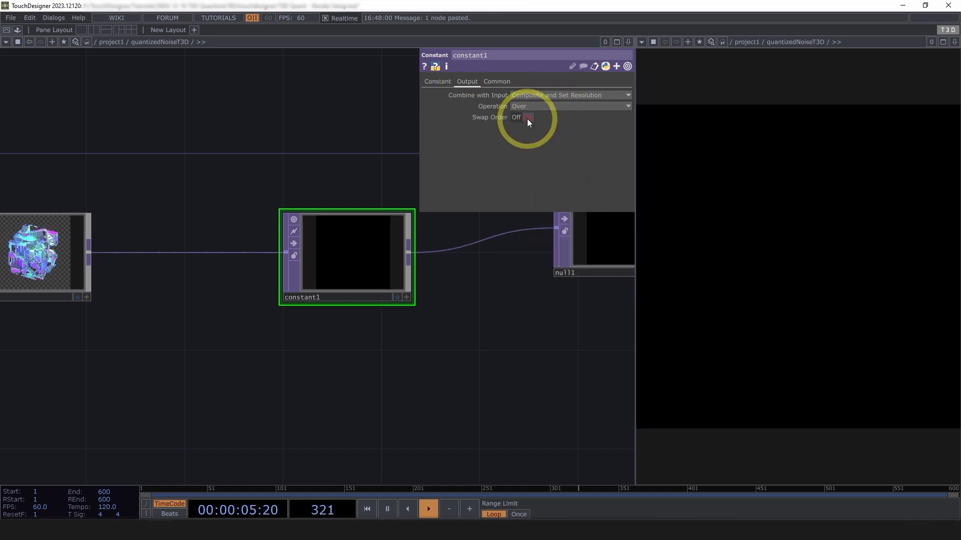
{"action": "left_click", "coordinate": [527, 119]}
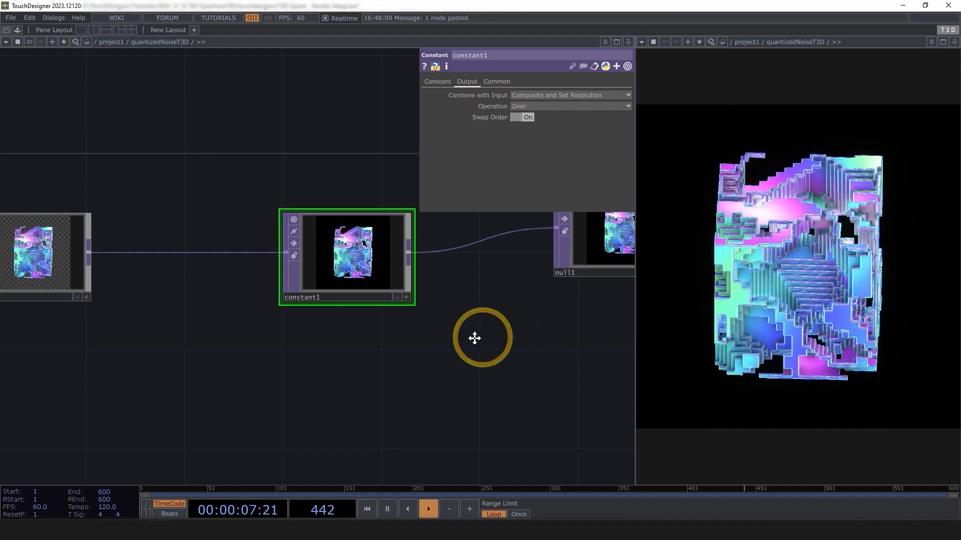
{"action": "left_click_drag", "start_coordinate": [475, 338], "coordinate": [404, 340]}
{"action": "scroll", "coordinate": [526, 328], "scroll_direction": "down", "scroll_amount": 3}
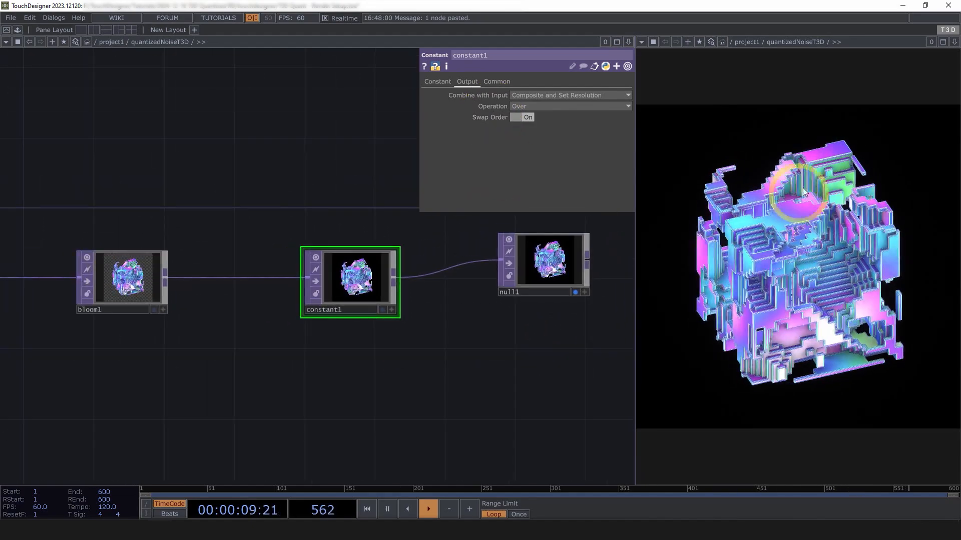
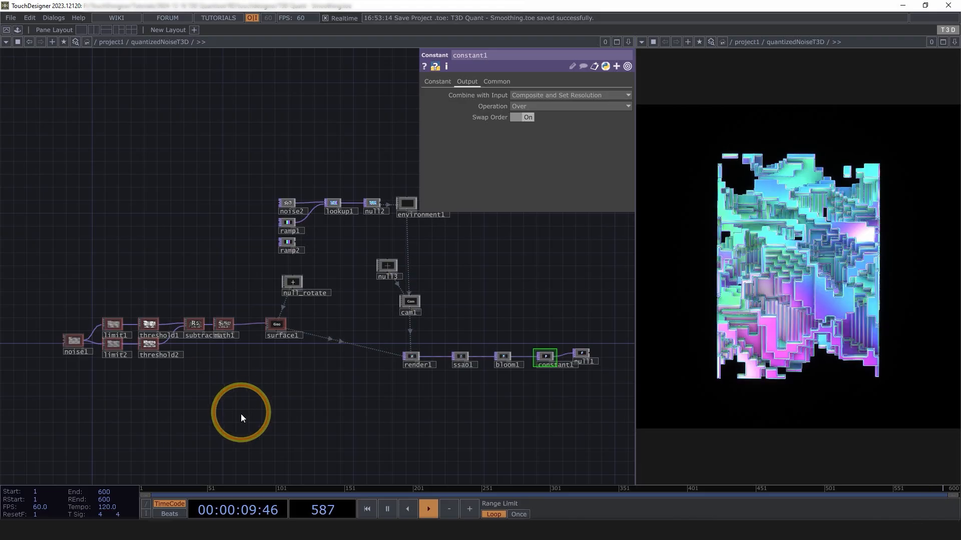
Select noise1 and examine the noise, limit and threshold chain that feeds surface1.
{"action": "left_click_drag", "start_coordinate": [241, 413], "coordinate": [325, 415]}
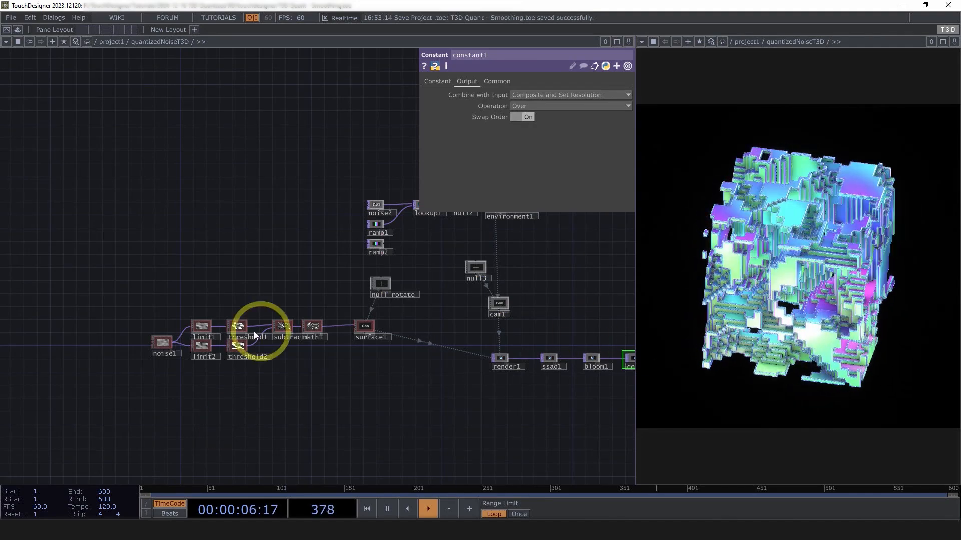
{"action": "scroll", "coordinate": [169, 348], "scroll_direction": "up", "scroll_amount": 6}
{"action": "left_click", "coordinate": [159, 328]}
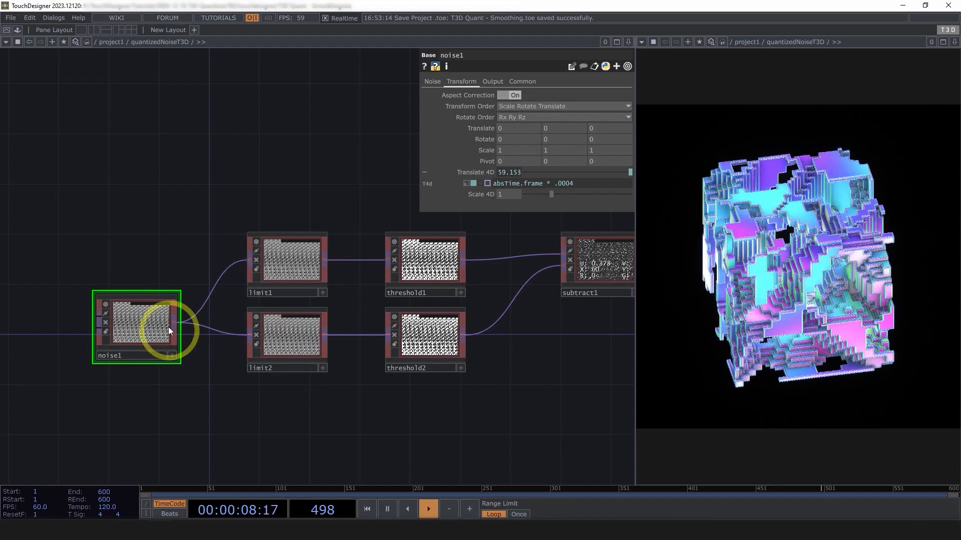
{"action": "scroll", "coordinate": [170, 325], "scroll_direction": "down", "scroll_amount": 3}
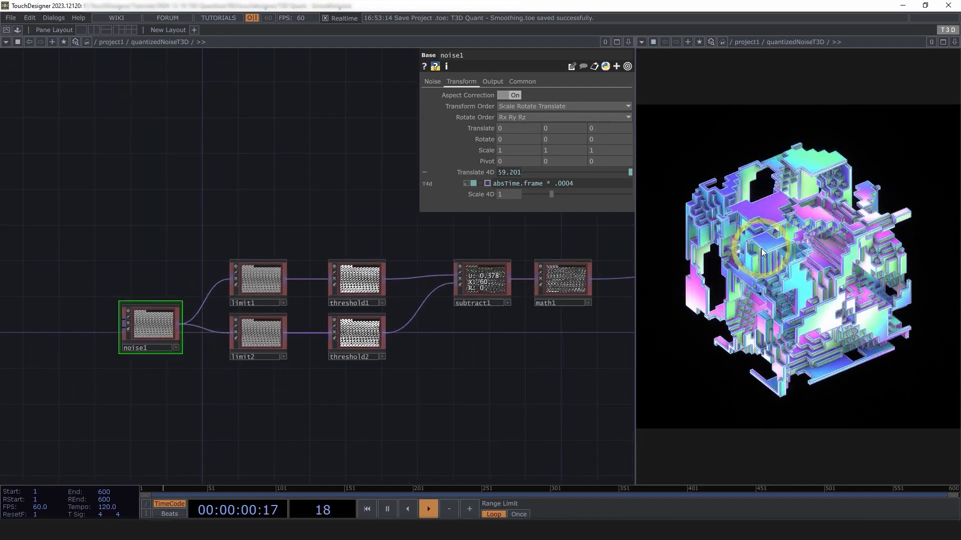
{"action": "scroll", "coordinate": [238, 306], "scroll_direction": "up", "scroll_amount": 5}
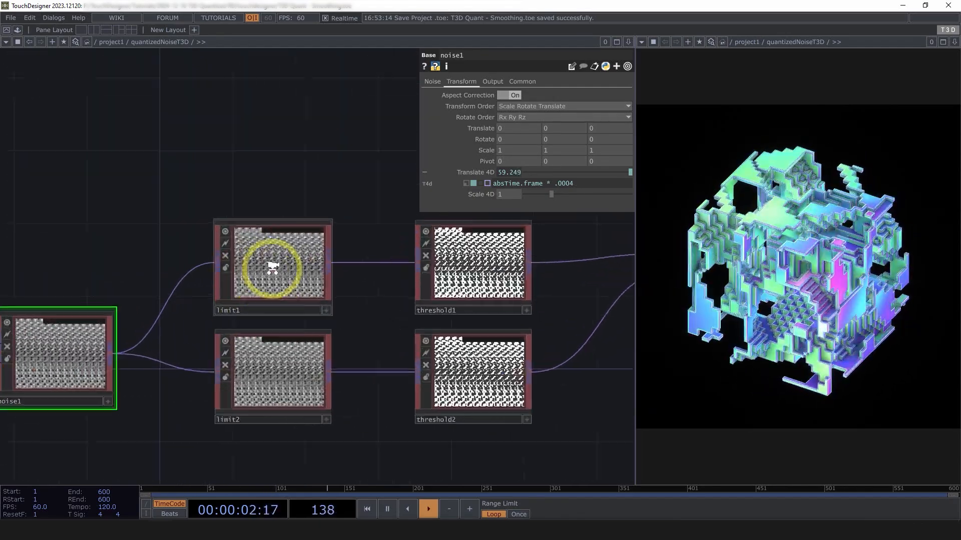
{"action": "scroll", "coordinate": [290, 277], "scroll_direction": "down", "scroll_amount": 8}
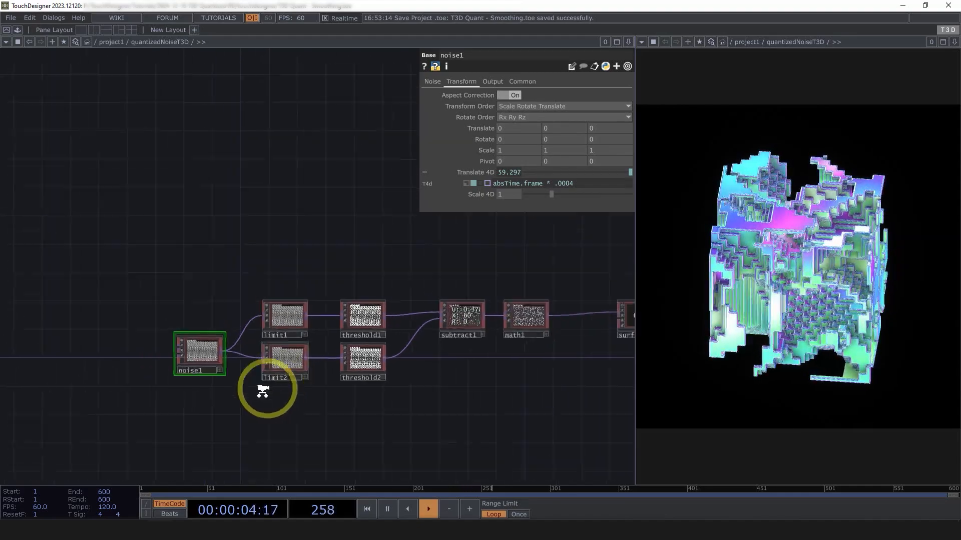
Regroup the limit, threshold, subtract1 and math1 nodes close to noise1, leaving a wide gap before surface1.
{"action": "left_click_drag", "start_coordinate": [188, 408], "coordinate": [213, 322]}
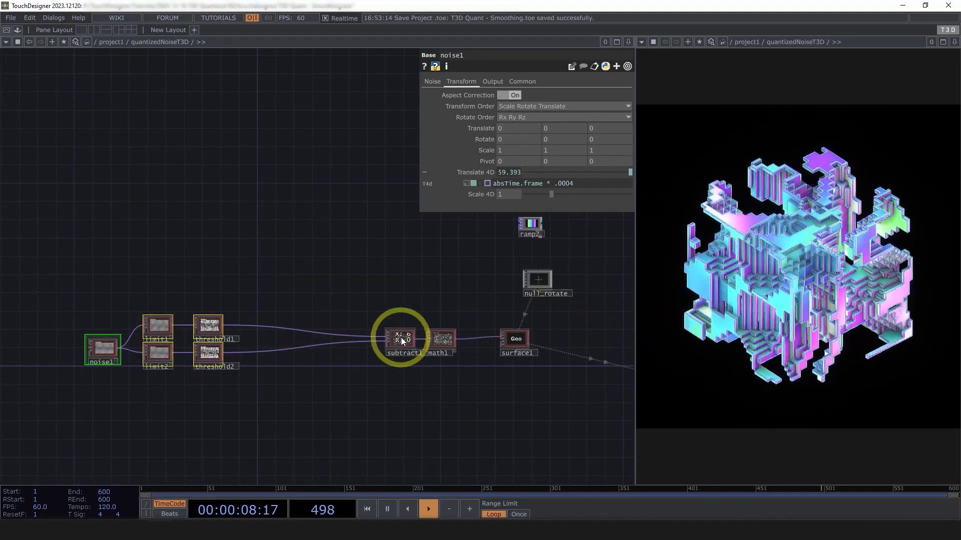
{"action": "left_click_drag", "start_coordinate": [402, 338], "coordinate": [258, 340]}
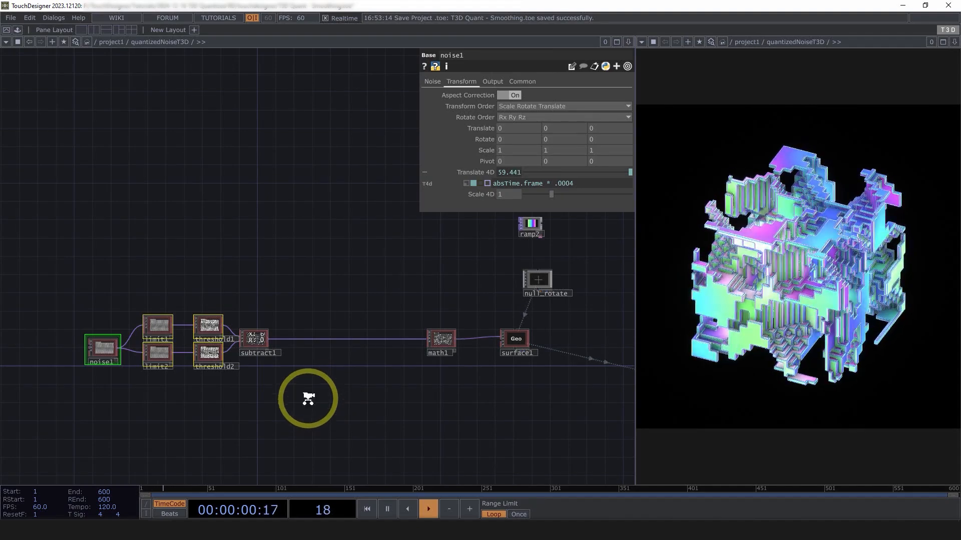
{"action": "scroll", "coordinate": [315, 395], "scroll_direction": "up", "scroll_amount": 3}
{"action": "scroll", "coordinate": [360, 371], "scroll_direction": "down", "scroll_amount": 4}
{"action": "middle_click_drag", "start_coordinate": [375, 349], "coordinate": [358, 345]}
{"action": "left_click_drag", "start_coordinate": [429, 312], "coordinate": [333, 313]}
{"action": "right_click_drag", "start_coordinate": [386, 383], "coordinate": [91, 259]}
{"action": "left_click_drag", "start_coordinate": [334, 311], "coordinate": [188, 288]}
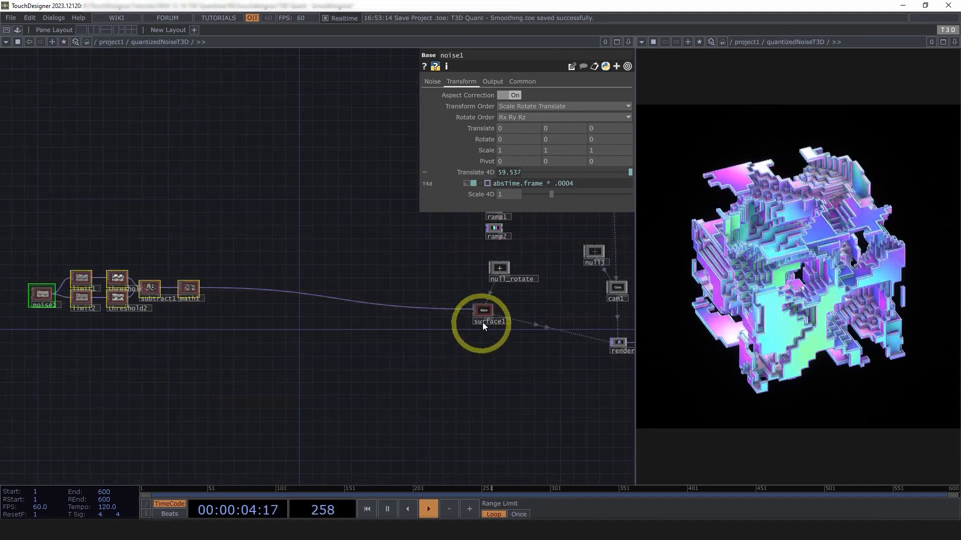
{"action": "left_click_drag", "start_coordinate": [482, 314], "coordinate": [395, 293]}
{"action": "left_click_drag", "start_coordinate": [220, 349], "coordinate": [302, 347]}
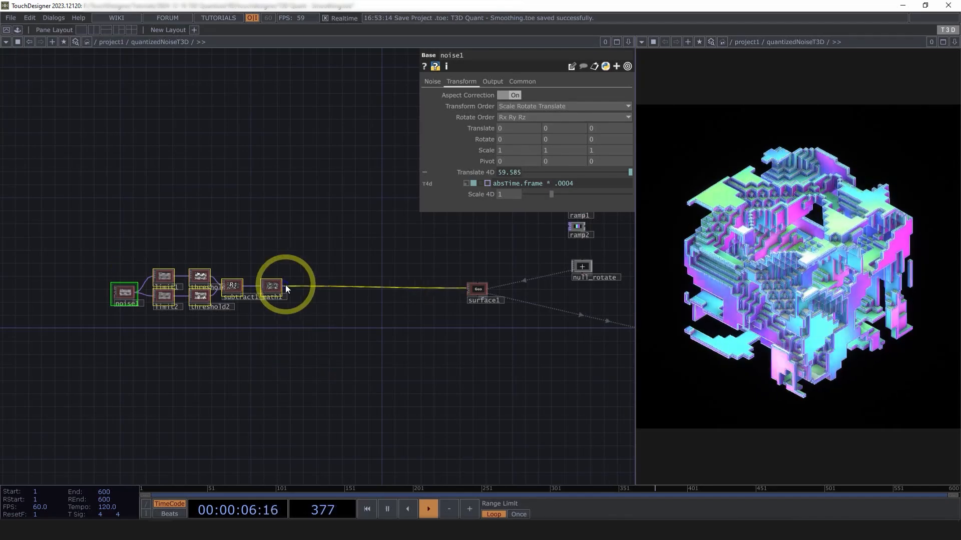
{"action": "left_click_drag", "start_coordinate": [274, 285], "coordinate": [195, 285]}
{"action": "scroll", "coordinate": [302, 321], "scroll_direction": "up", "scroll_amount": 3}
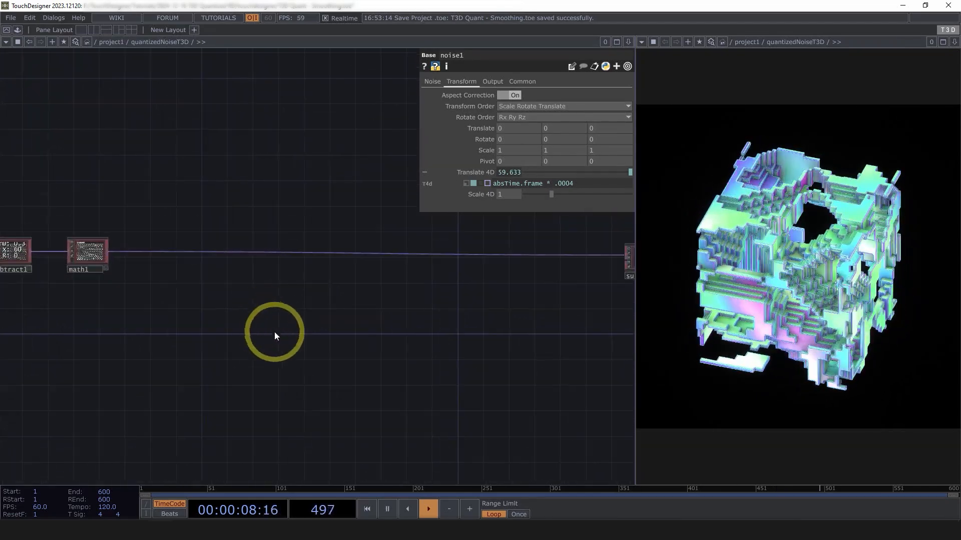
Branch a Null operator off math1's output and place it below the wire to surface1.
{"action": "right_click", "coordinate": [107, 251]}
{"action": "left_click", "coordinate": [107, 251]}
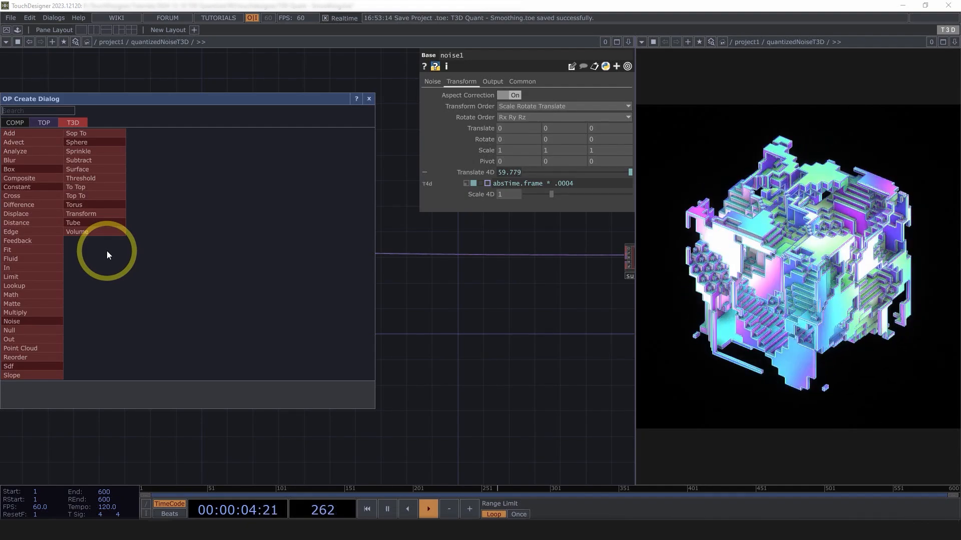
{"action": "left_click", "coordinate": [14, 330]}
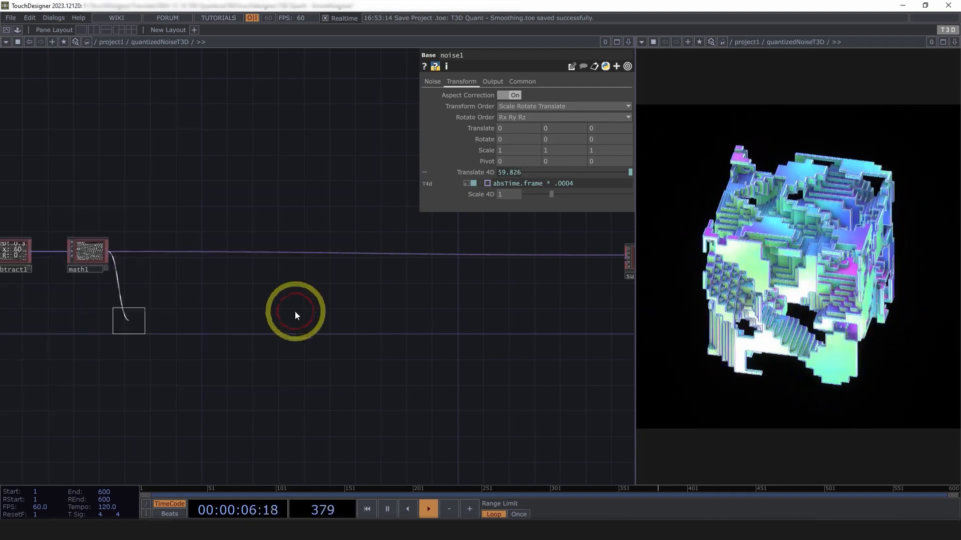
{"action": "left_click", "coordinate": [283, 305]}
{"action": "scroll", "coordinate": [283, 305], "scroll_direction": "up", "scroll_amount": 10}
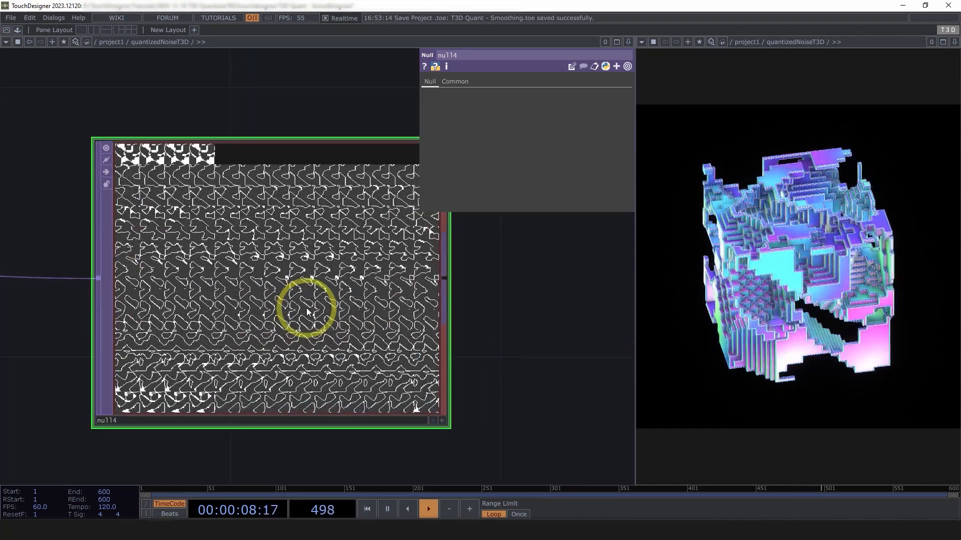
{"action": "scroll", "coordinate": [428, 348], "scroll_direction": "down", "scroll_amount": 4}
{"action": "left_click_drag", "start_coordinate": [429, 349], "coordinate": [274, 299]}
{"action": "scroll", "coordinate": [273, 299], "scroll_direction": "down", "scroll_amount": 3}
Add a Feedback operator fed by the new null4, placed below and beyond it.
{"action": "right_click", "coordinate": [224, 271]}
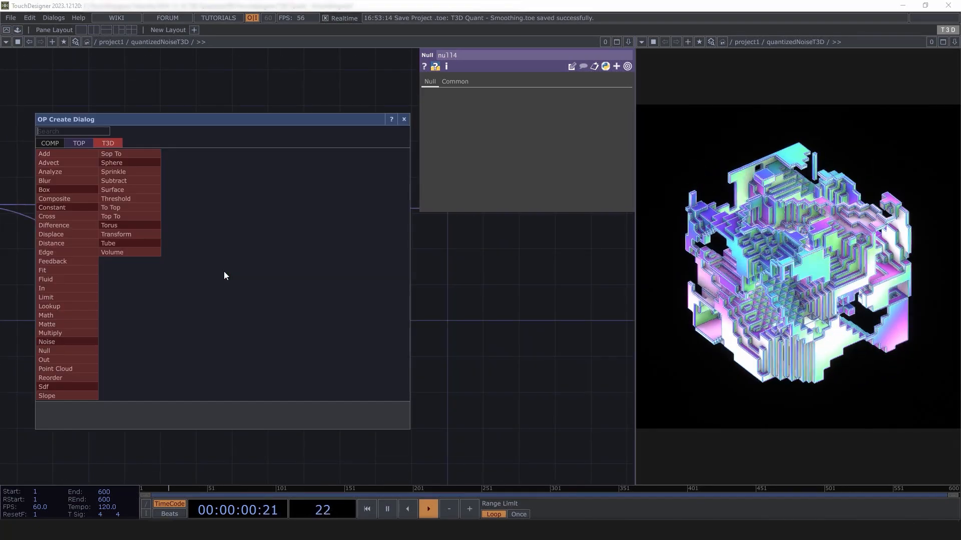
{"action": "left_click", "coordinate": [59, 260]}
{"action": "left_click", "coordinate": [332, 353]}
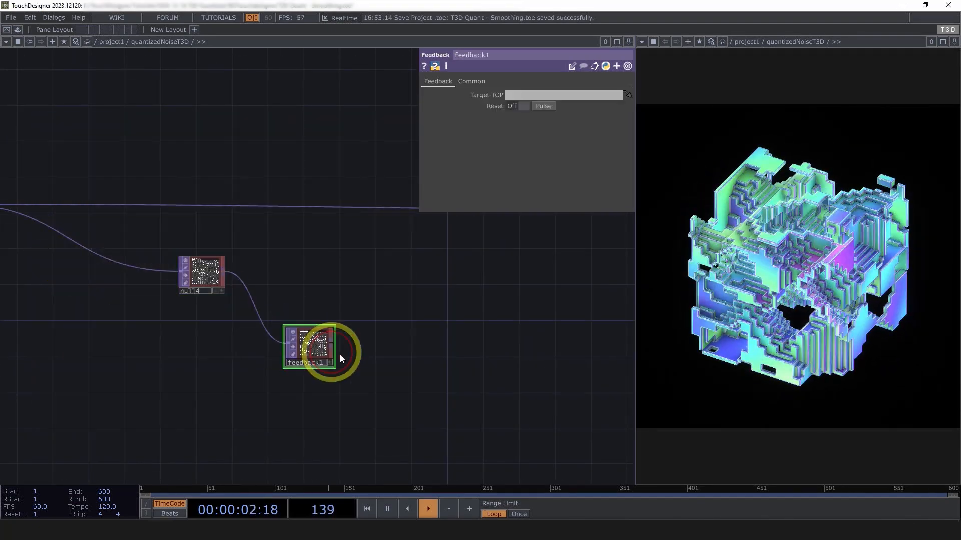
Add a Cross operator that takes null4 as its first input and feedback1 as its second.
{"action": "right_click", "coordinate": [139, 241]}
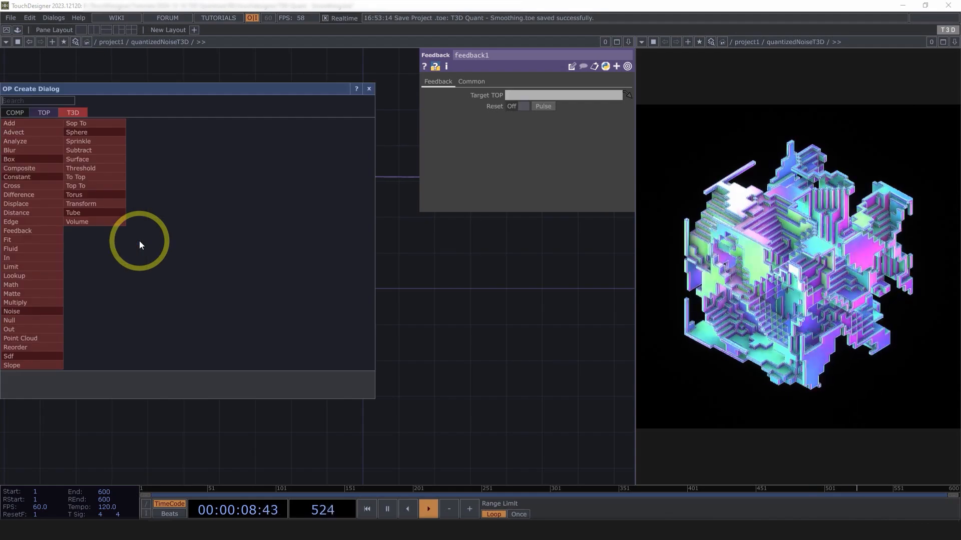
{"action": "type", "text": "c"}
{"action": "left_click", "coordinate": [14, 189]}
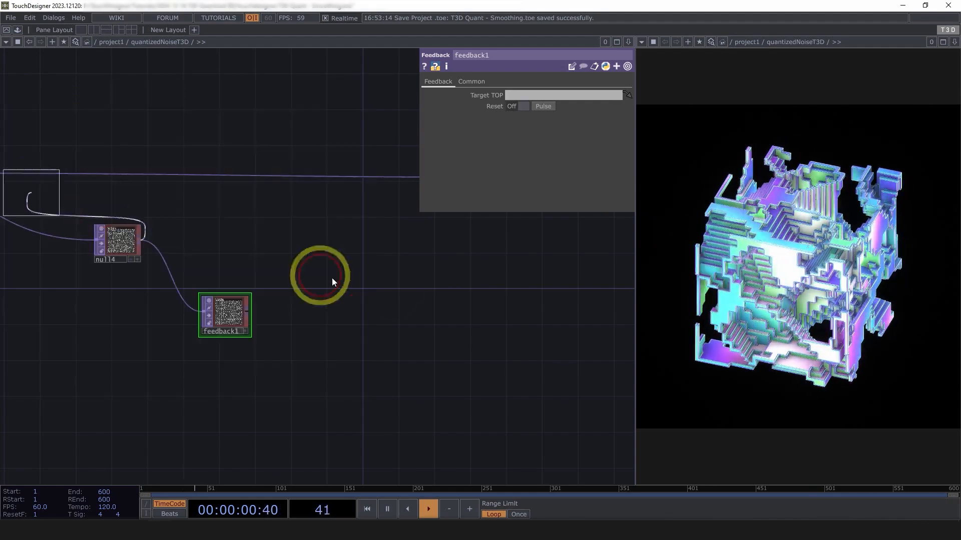
{"action": "left_click", "coordinate": [410, 246]}
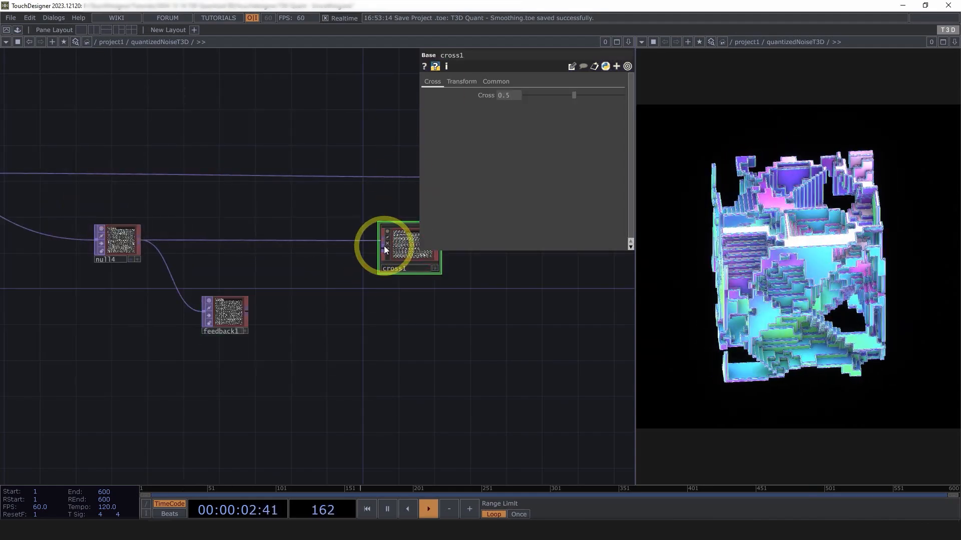
{"action": "left_click_drag", "start_coordinate": [383, 245], "coordinate": [248, 312]}
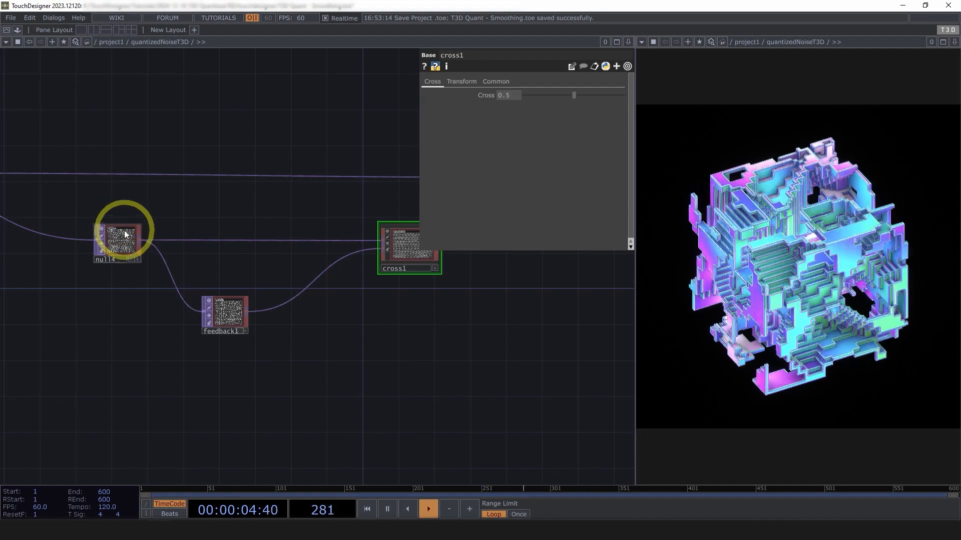
Add a Null after cross1 and name it endFeedback.
{"action": "left_click_drag", "start_coordinate": [358, 362], "coordinate": [254, 381]}
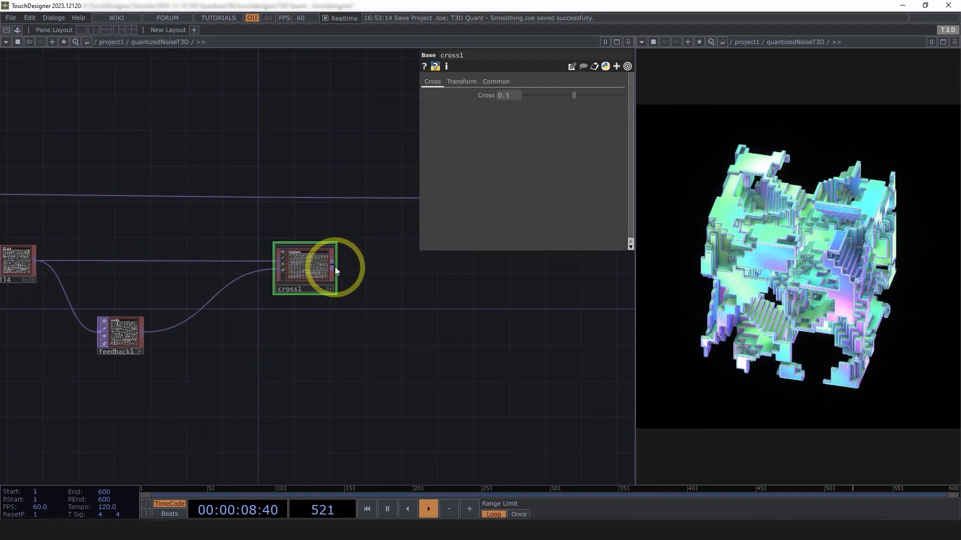
{"action": "left_click", "coordinate": [334, 265]}
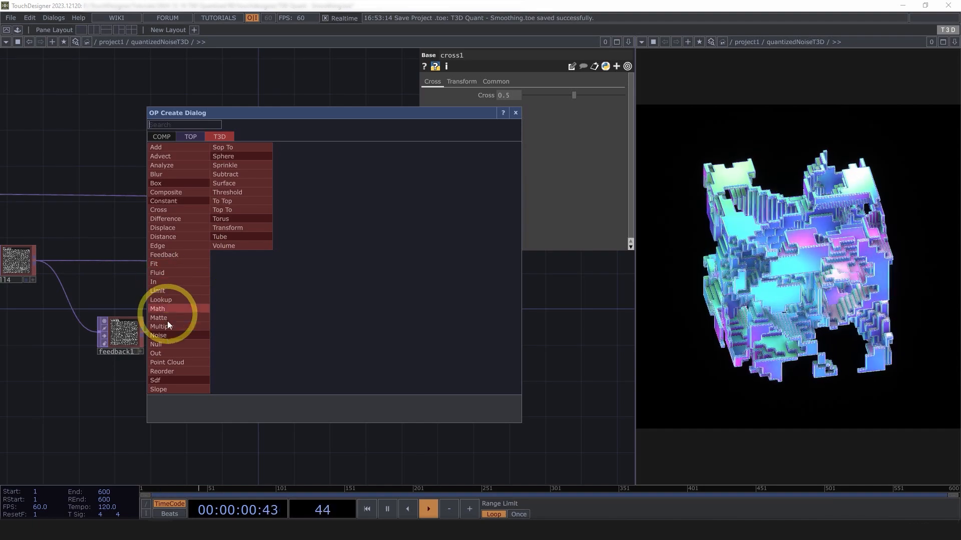
{"action": "left_click", "coordinate": [170, 345]}
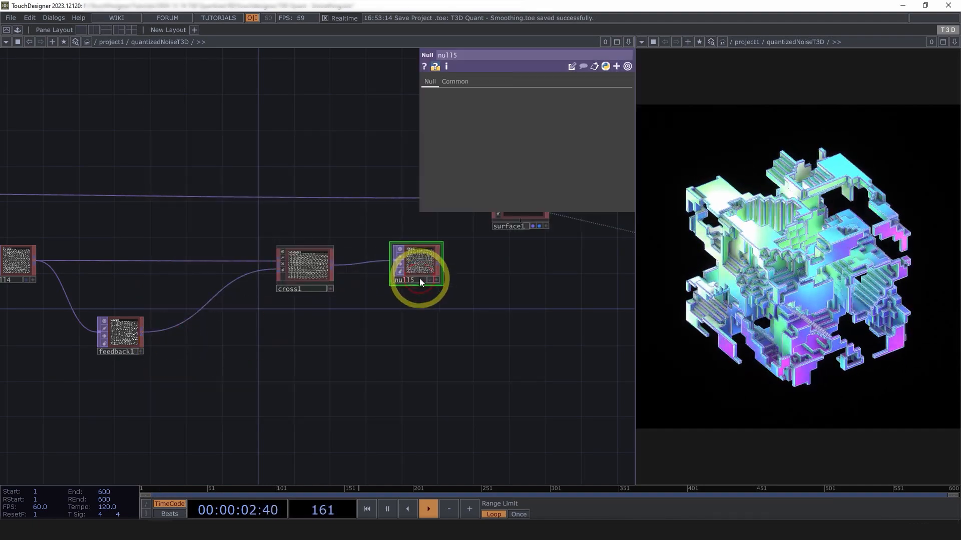
{"action": "left_click_drag", "start_coordinate": [385, 356], "coordinate": [436, 355]}
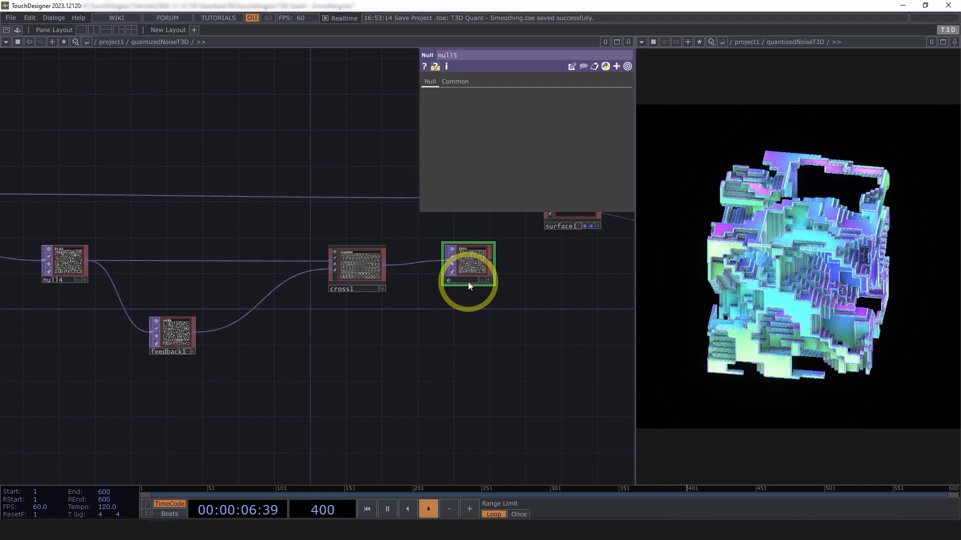
{"action": "key", "text": "Return"}
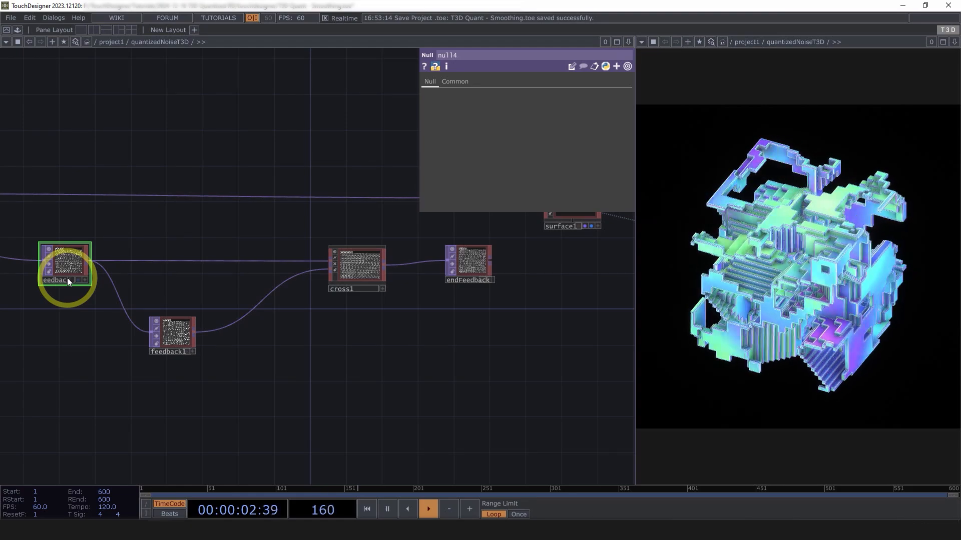
Rename null4 as startFeedback and make endFeedback the target of feedback1.
{"action": "key", "text": "Return"}
{"action": "left_click_drag", "start_coordinate": [476, 271], "coordinate": [191, 320]}
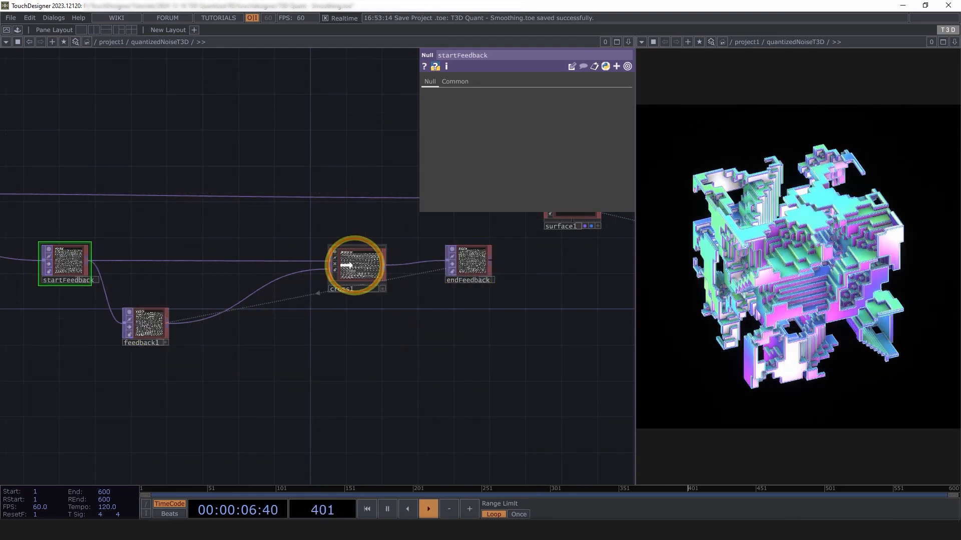
Connect endFeedback to surface1's input in place of the direct wire from math1.
{"action": "left_click_drag", "start_coordinate": [468, 295], "coordinate": [403, 309]}
{"action": "left_click_drag", "start_coordinate": [407, 296], "coordinate": [380, 295]}
{"action": "left_click_drag", "start_coordinate": [468, 312], "coordinate": [402, 344]}
{"action": "left_click_drag", "start_coordinate": [410, 242], "coordinate": [338, 303]}
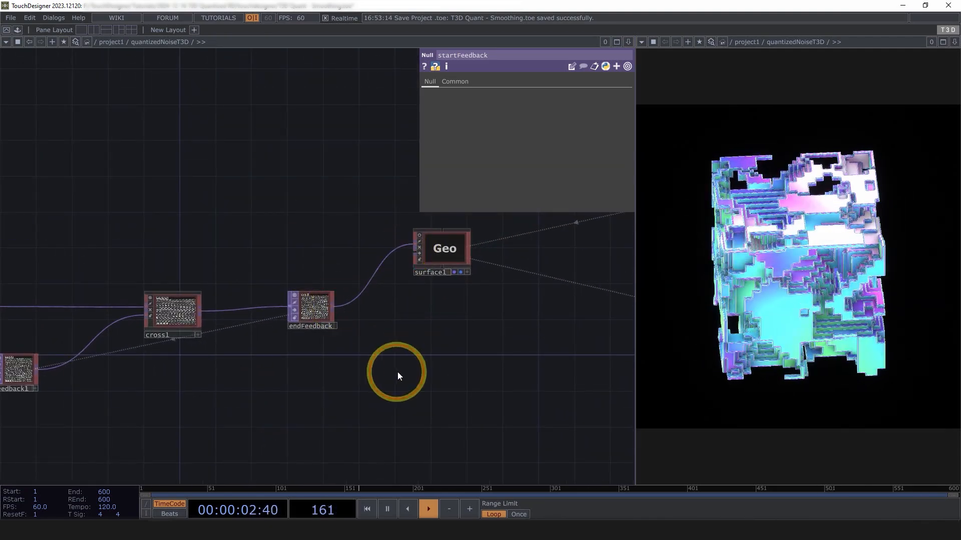
Set cross1's Cross value to 0.925.
{"action": "left_click_drag", "start_coordinate": [397, 373], "coordinate": [470, 344]}
{"action": "left_click", "coordinate": [269, 274]}
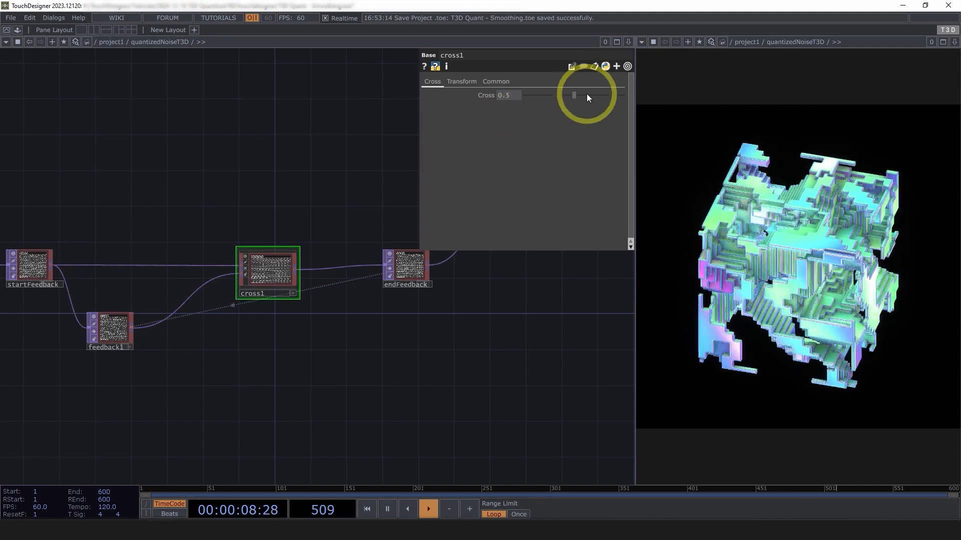
{"action": "left_click_drag", "start_coordinate": [573, 95], "coordinate": [615, 97]}
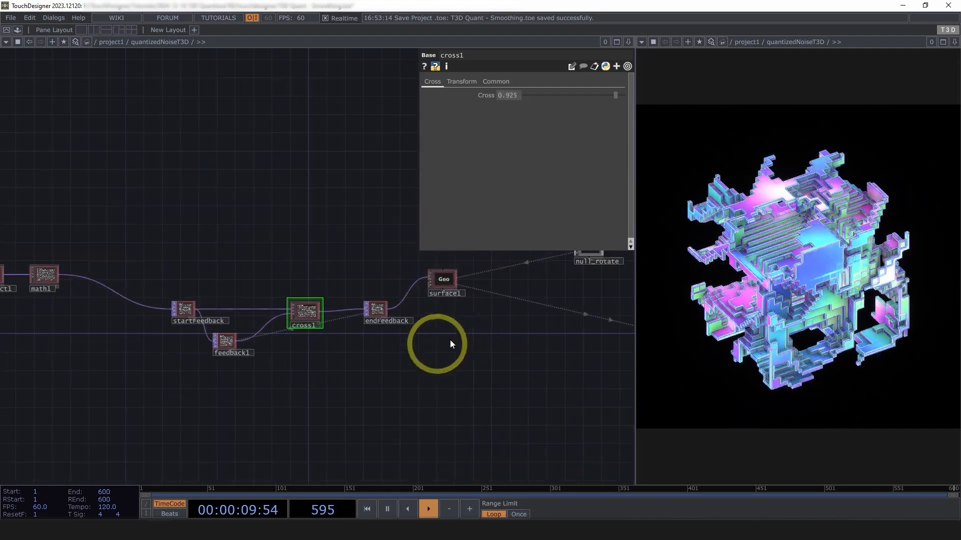
Move the startFeedback, feedback1, cross1 and endFeedback nodes together so the group lines up with math1.
{"action": "scroll", "coordinate": [440, 340], "scroll_direction": "up", "scroll_amount": 2}
{"action": "left_click_drag", "start_coordinate": [338, 356], "coordinate": [323, 355]}
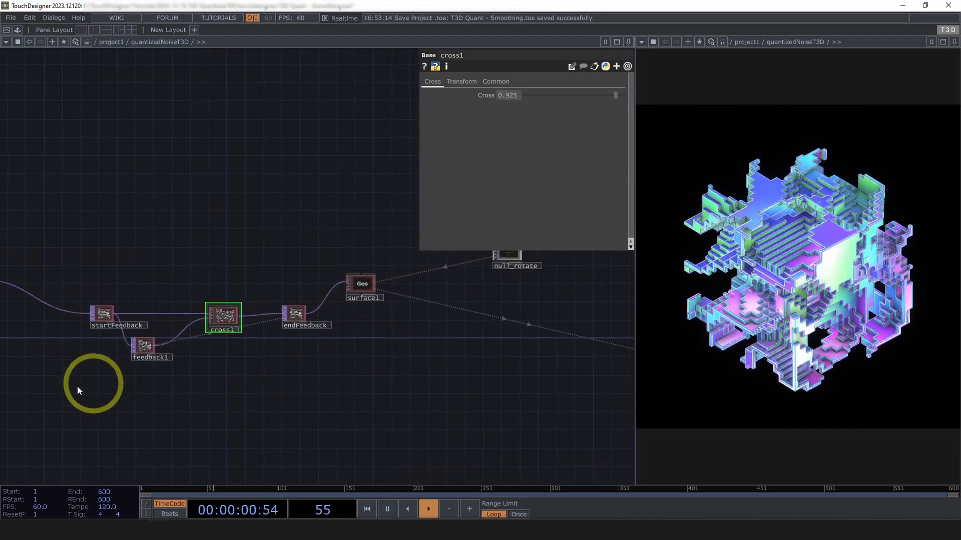
{"action": "mouse_move", "coordinate": [63, 391]}
{"action": "right_mouse_down"}
{"action": "mouse_move", "coordinate": [265, 301]}
{"action": "mouse_move", "coordinate": [320, 297]}
{"action": "right_mouse_up"}
{"action": "left_click_drag", "start_coordinate": [300, 314], "coordinate": [269, 266]}
{"action": "left_click_drag", "start_coordinate": [265, 335], "coordinate": [398, 353]}
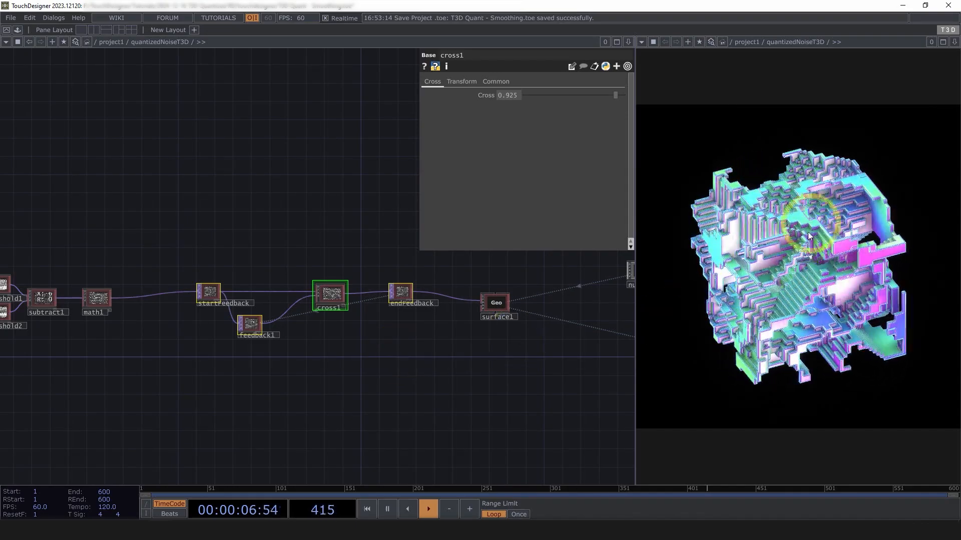
Inspect the endFeedback texture up close and raise the surface Threshold of surface1 to 0.83.
{"action": "scroll", "coordinate": [312, 321], "scroll_direction": "up", "scroll_amount": 2}
{"action": "scroll", "coordinate": [457, 289], "scroll_direction": "up", "scroll_amount": 6}
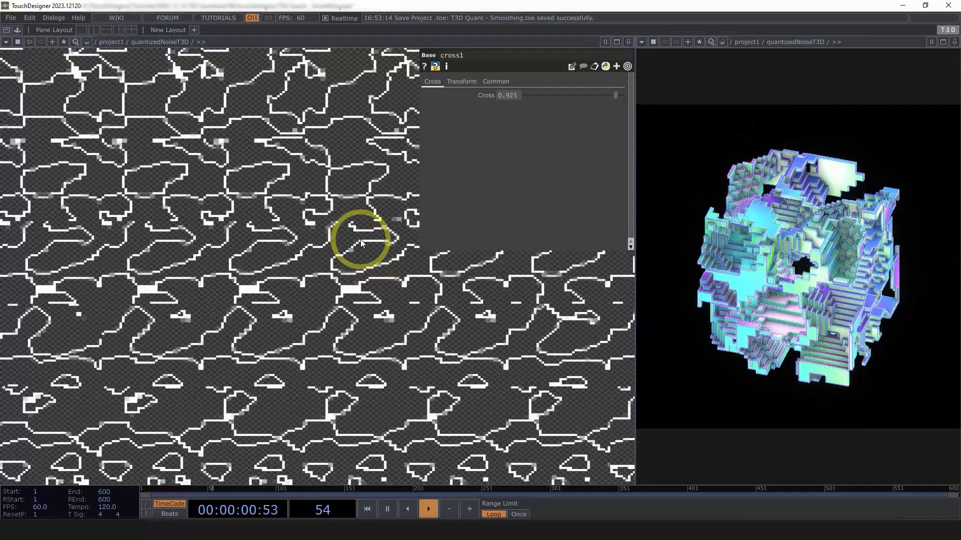
{"action": "scroll", "coordinate": [321, 296], "scroll_direction": "down", "scroll_amount": 3}
{"action": "scroll", "coordinate": [428, 414], "scroll_direction": "down", "scroll_amount": 5}
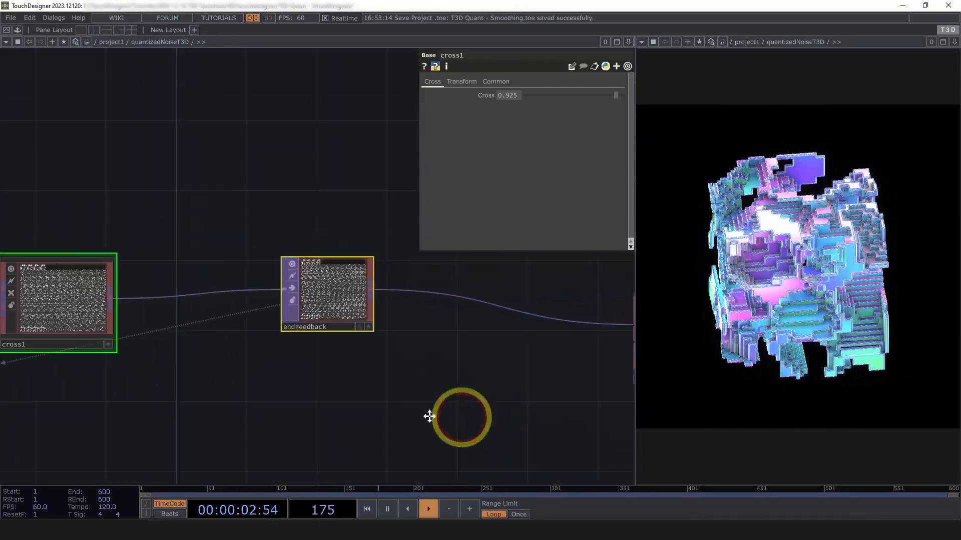
{"action": "scroll", "coordinate": [375, 350], "scroll_direction": "up", "scroll_amount": 3}
{"action": "scroll", "coordinate": [375, 350], "scroll_direction": "up", "scroll_amount": 2}
{"action": "left_click", "coordinate": [376, 349]}
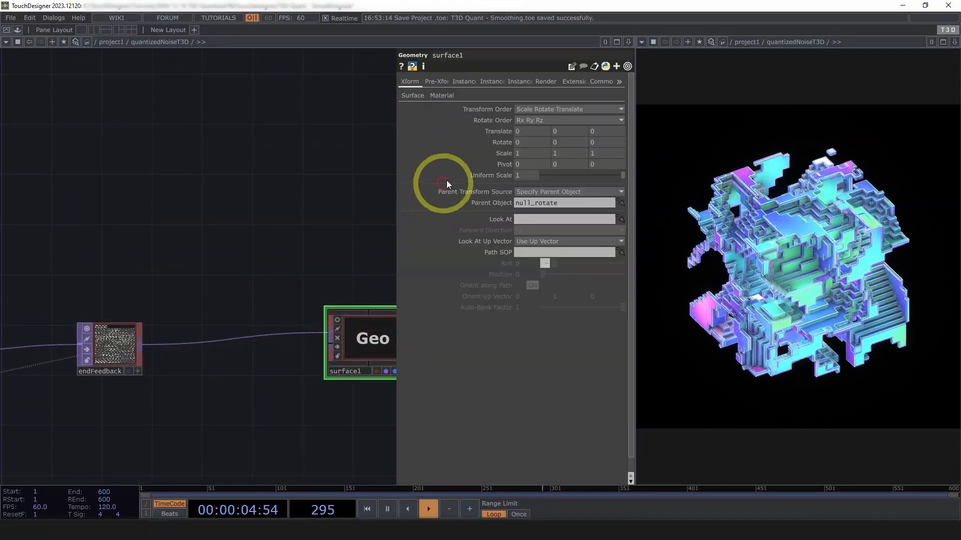
{"action": "left_click", "coordinate": [415, 96]}
{"action": "left_click_drag", "start_coordinate": [231, 151], "coordinate": [49, 133]}
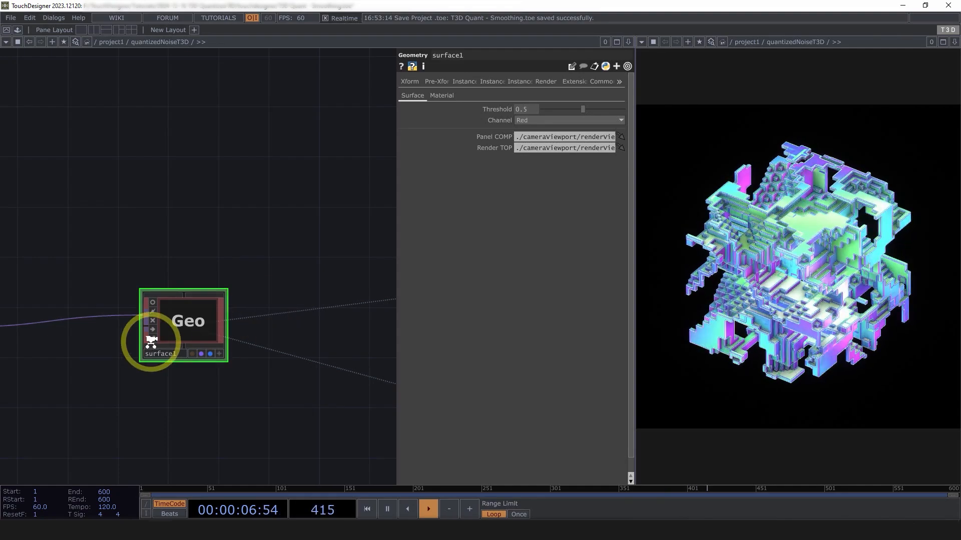
{"action": "scroll", "coordinate": [150, 345], "scroll_direction": "up", "scroll_amount": 5}
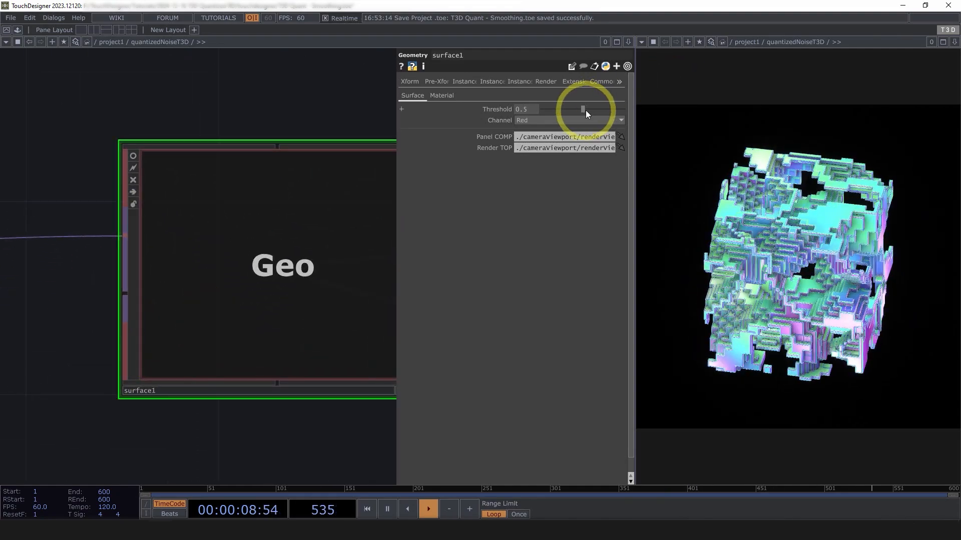
{"action": "left_click_drag", "start_coordinate": [585, 109], "coordinate": [612, 110]}
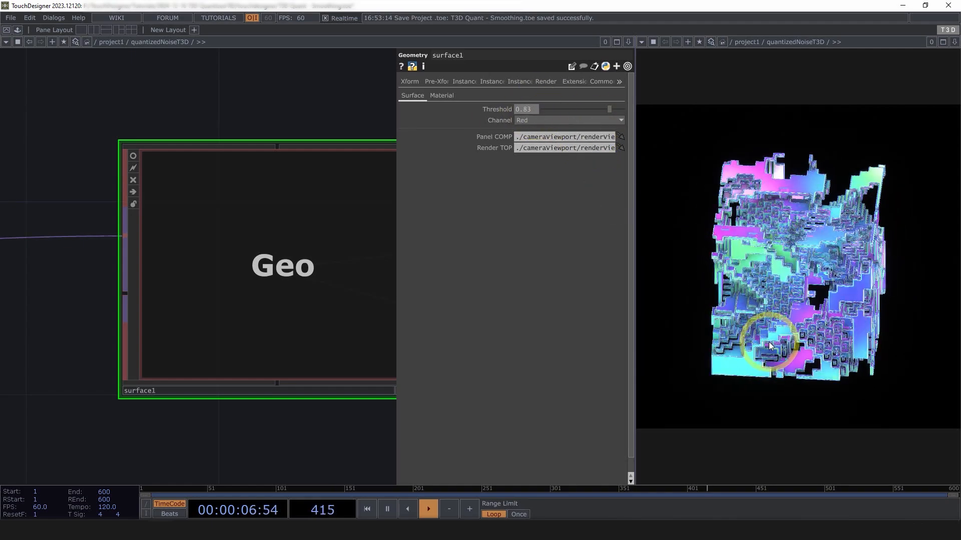
Set the Cross value of cross1 to 0.91.
{"action": "scroll", "coordinate": [357, 339], "scroll_direction": "down", "scroll_amount": 6}
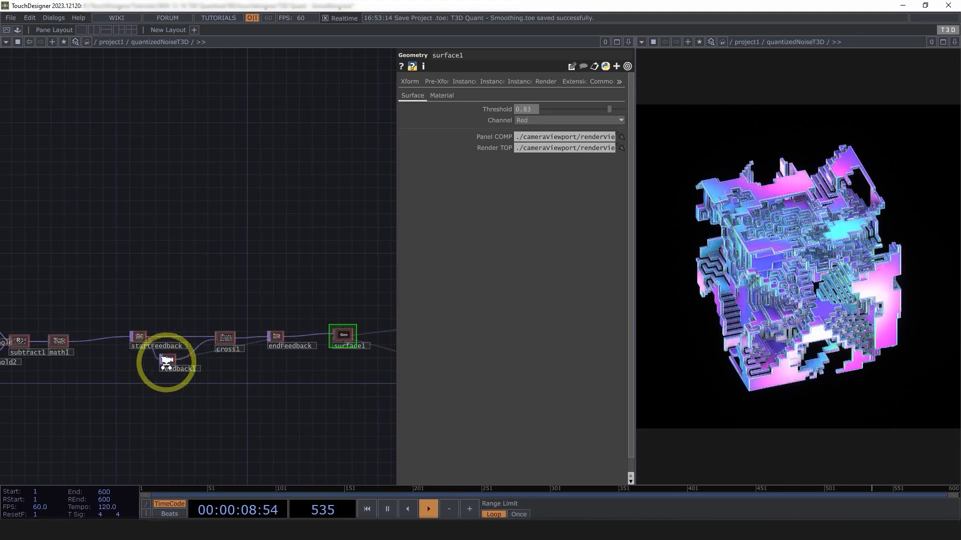
{"action": "scroll", "coordinate": [150, 345], "scroll_direction": "up", "scroll_amount": 4}
{"action": "left_click", "coordinate": [303, 320]}
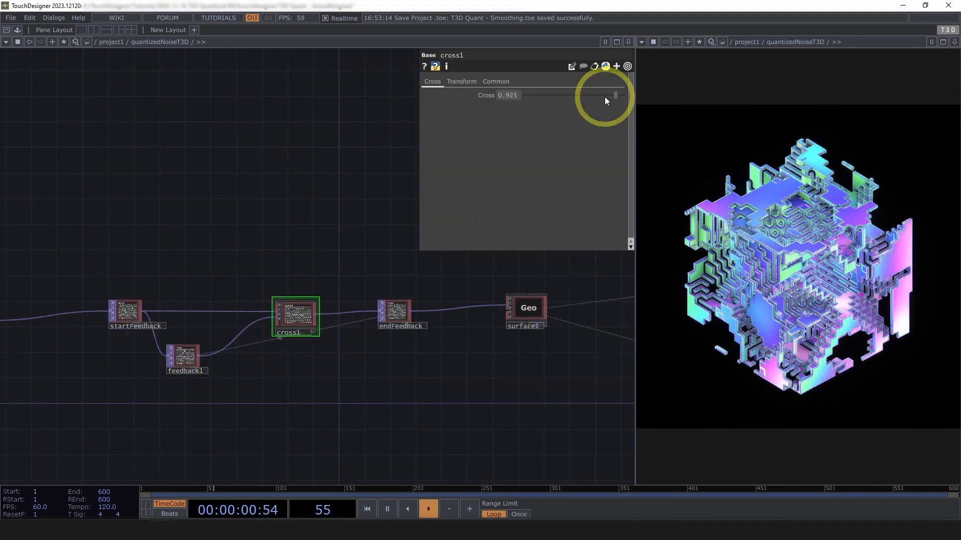
{"action": "left_click_drag", "start_coordinate": [614, 94], "coordinate": [612, 94]}
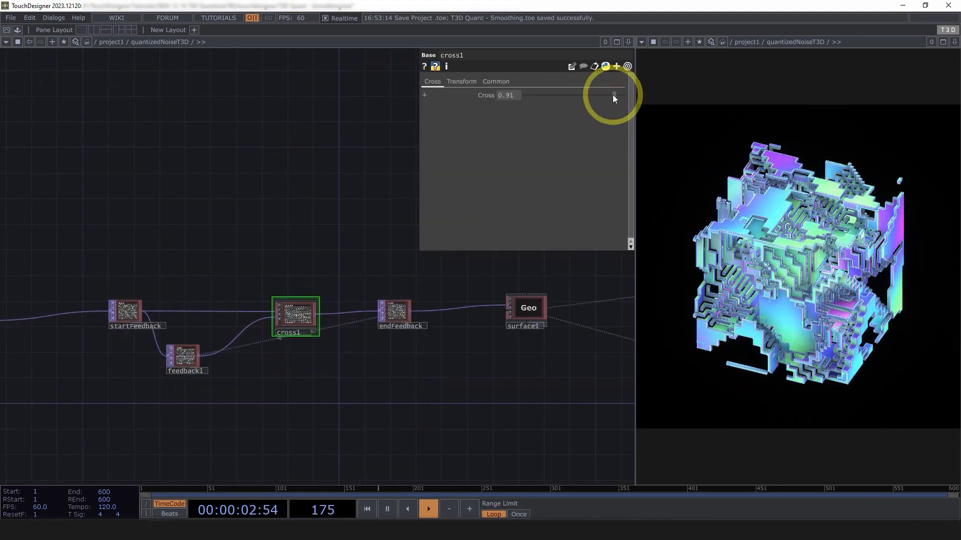
Save the project as T3D Quant - RD2D.1.toe.
{"action": "left_click_drag", "start_coordinate": [237, 195], "coordinate": [208, 200]}
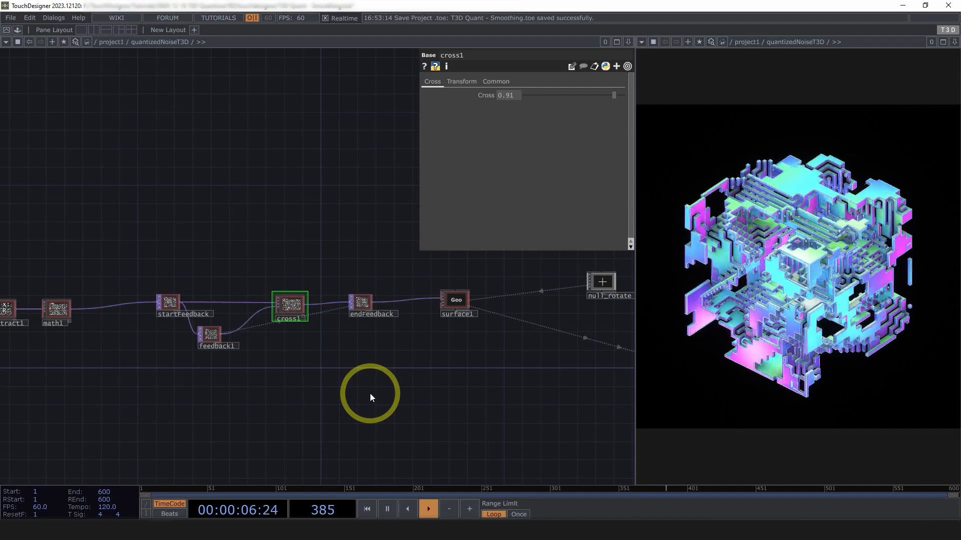
{"action": "left_click_drag", "start_coordinate": [370, 394], "coordinate": [307, 394]}
{"action": "scroll", "coordinate": [467, 392], "scroll_direction": "down", "scroll_amount": 6}
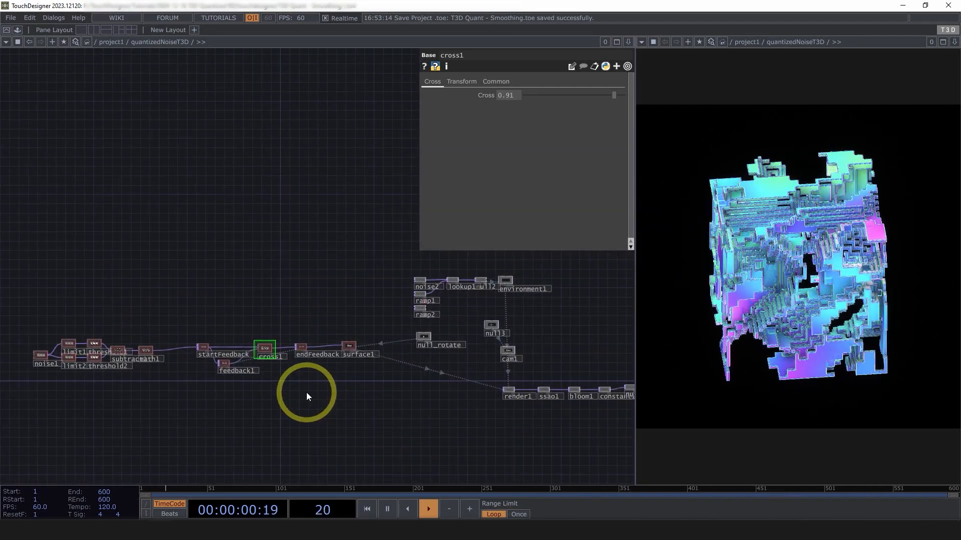
{"action": "key", "text": "ctrl+s"}
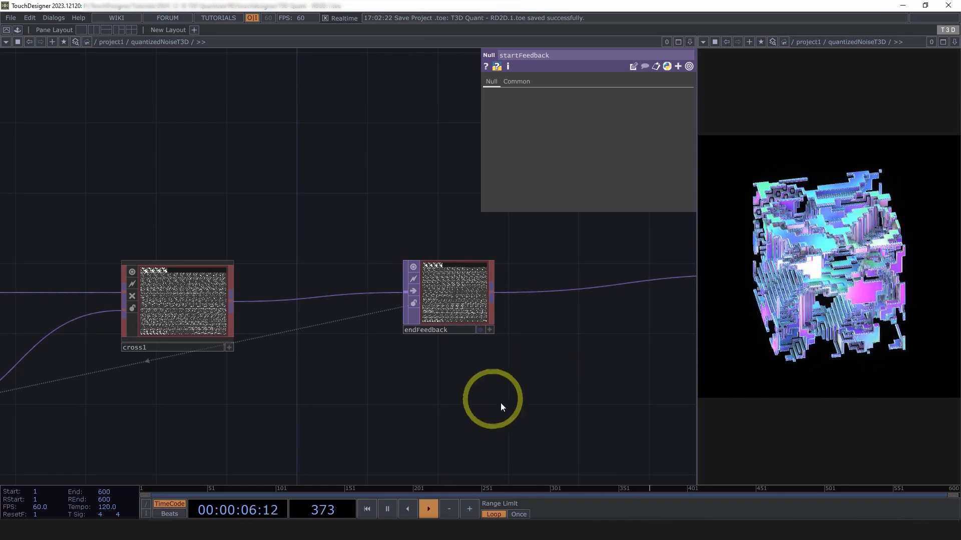
Add a Base COMP in the empty area below the noise, limit and threshold nodes.
{"action": "scroll", "coordinate": [562, 369], "scroll_direction": "down", "scroll_amount": 5}
{"action": "left_click_drag", "start_coordinate": [474, 414], "coordinate": [557, 359]}
{"action": "scroll", "coordinate": [515, 354], "scroll_direction": "down", "scroll_amount": 3}
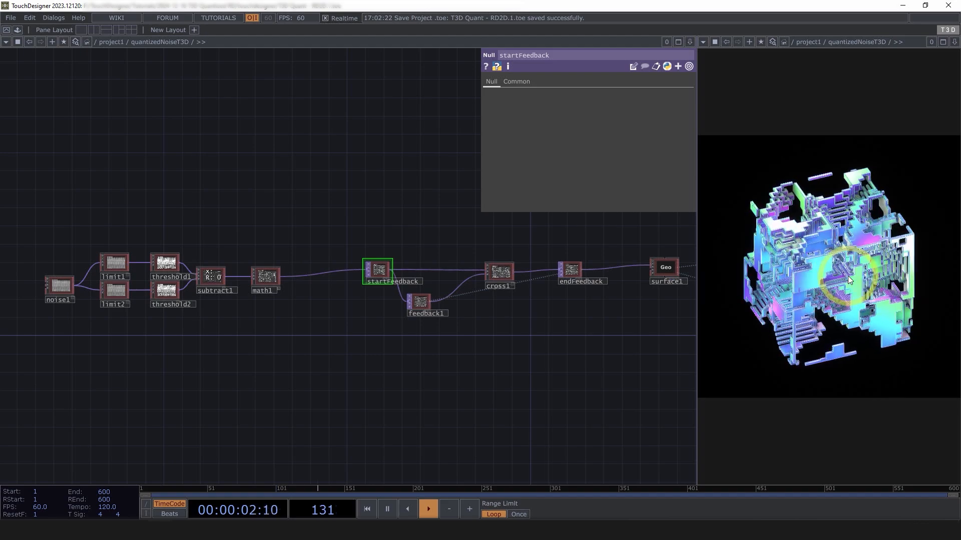
{"action": "left_click_drag", "start_coordinate": [466, 374], "coordinate": [542, 342]}
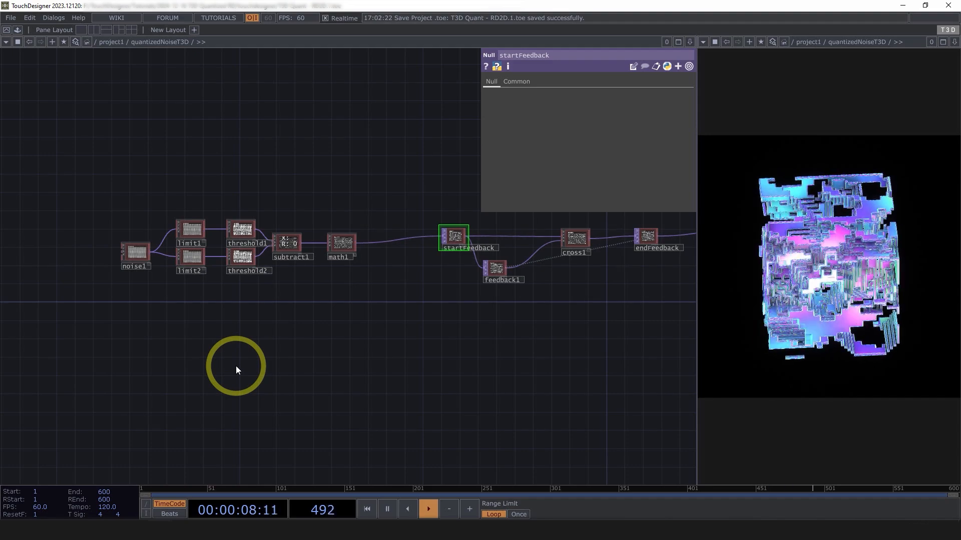
{"action": "key", "text": "Tab"}
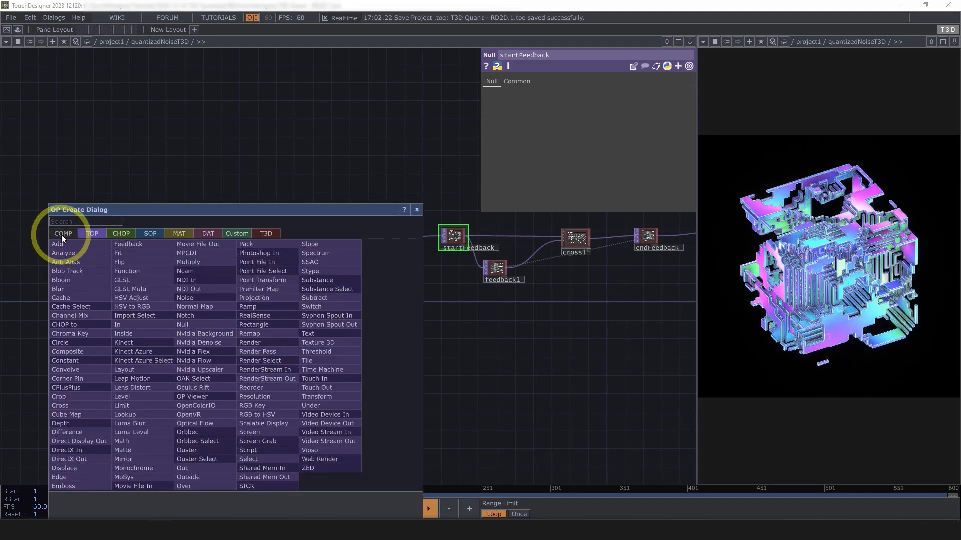
{"action": "left_click", "coordinate": [61, 235]}
{"action": "left_click", "coordinate": [200, 253]}
{"action": "left_click", "coordinate": [229, 358]}
Rename the new Base COMP to 2DRD and enter its network.
{"action": "scroll", "coordinate": [230, 357], "scroll_direction": "up", "scroll_amount": 3}
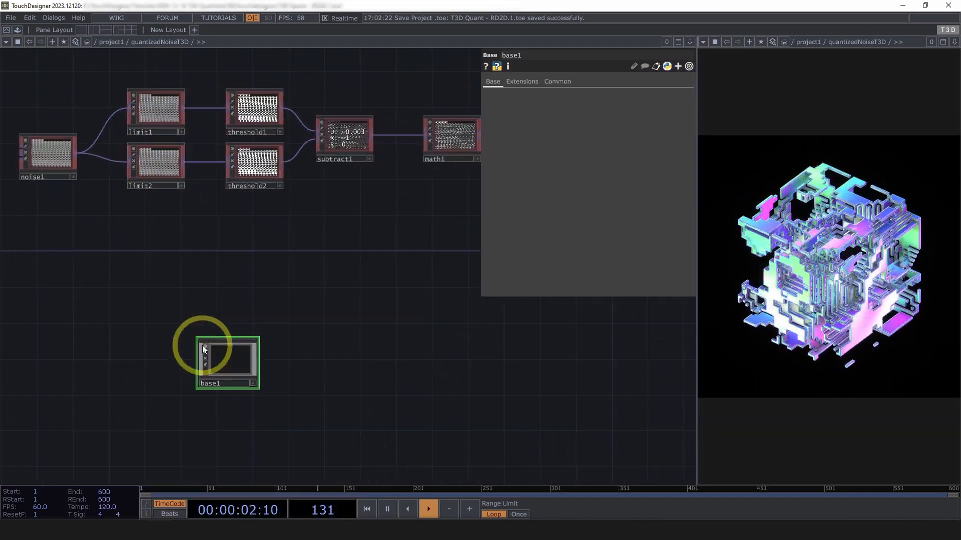
{"action": "scroll", "coordinate": [221, 362], "scroll_direction": "up", "scroll_amount": 3}
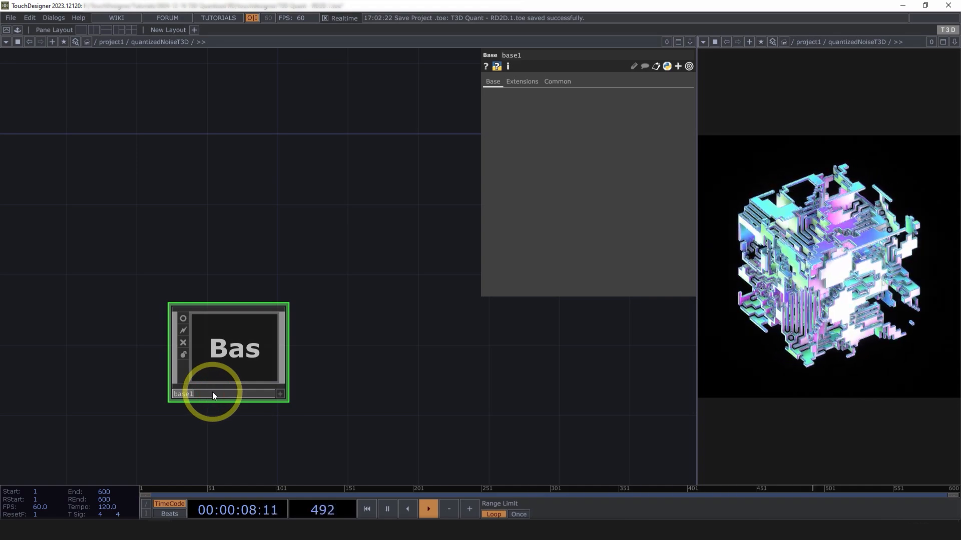
{"action": "type", "text": "2DRD"}
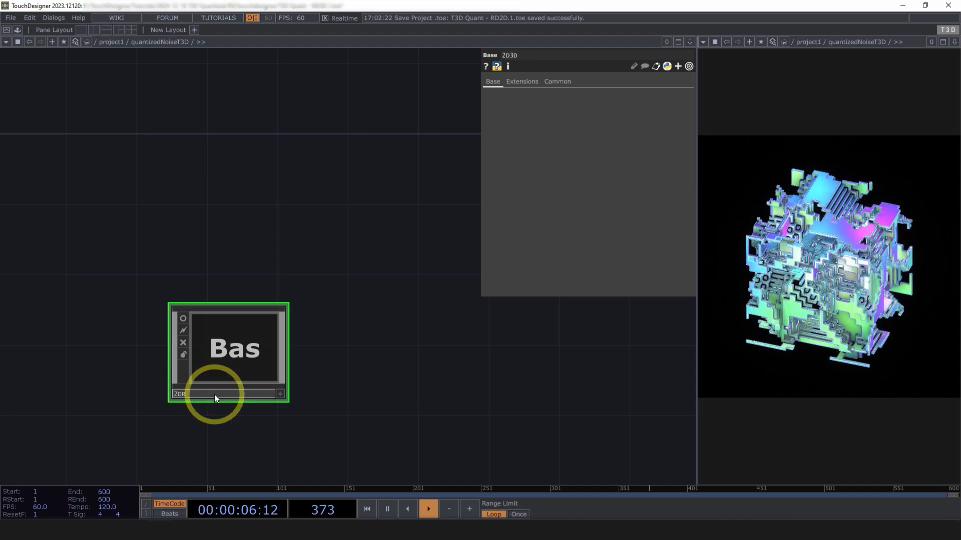
{"action": "left_click", "coordinate": [234, 434]}
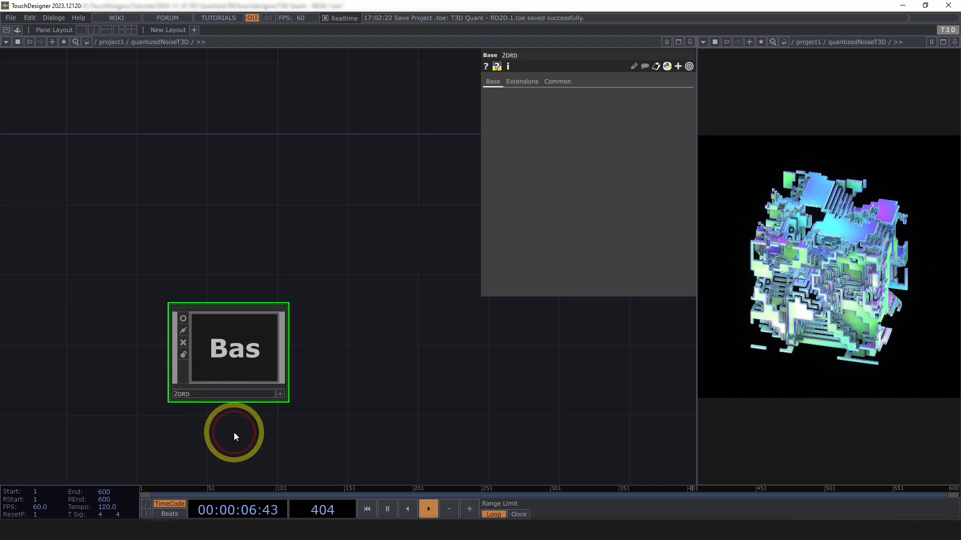
{"action": "double_click", "coordinate": [243, 353]}
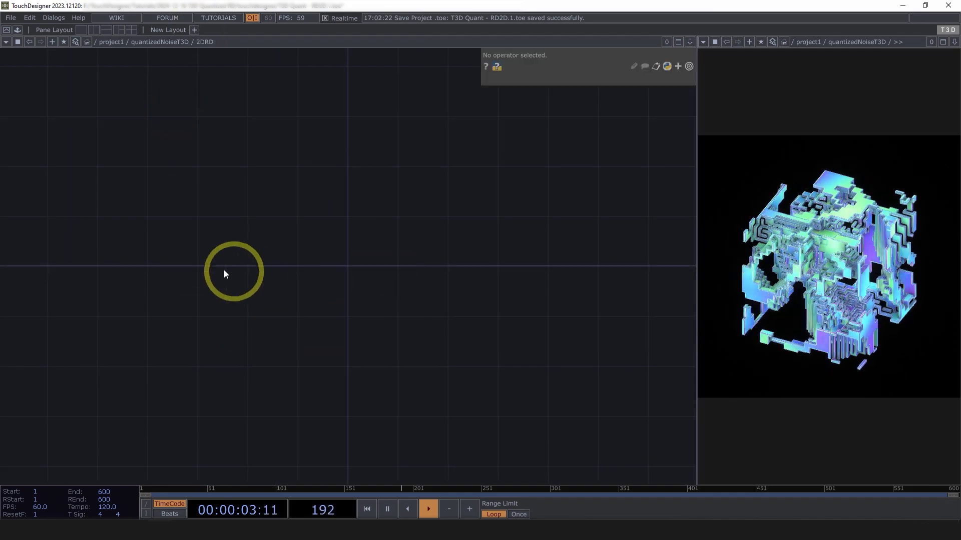
{"action": "double_click", "coordinate": [151, 262]}
{"action": "left_click", "coordinate": [47, 135]}
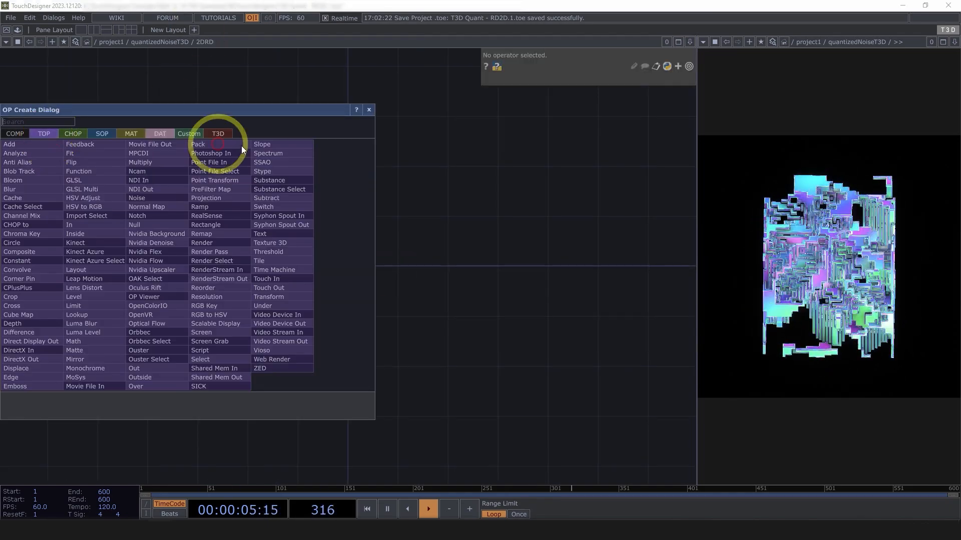
{"action": "left_click", "coordinate": [569, 180]}
Switch the viewer pane to the 2DRD network and add a Circle TOP inside 2DRD.
{"action": "left_click", "coordinate": [898, 42]}
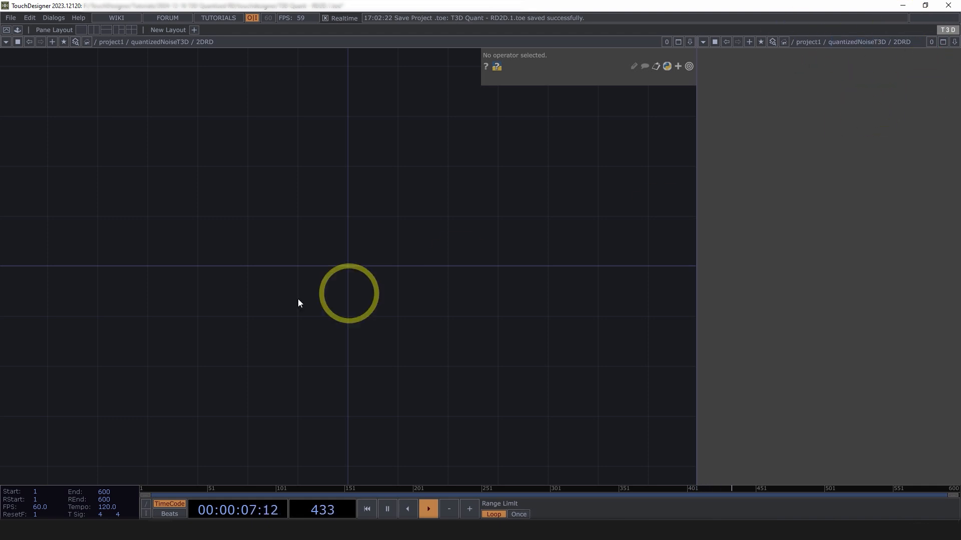
{"action": "double_click", "coordinate": [109, 267]}
{"action": "type", "text": "circ"}
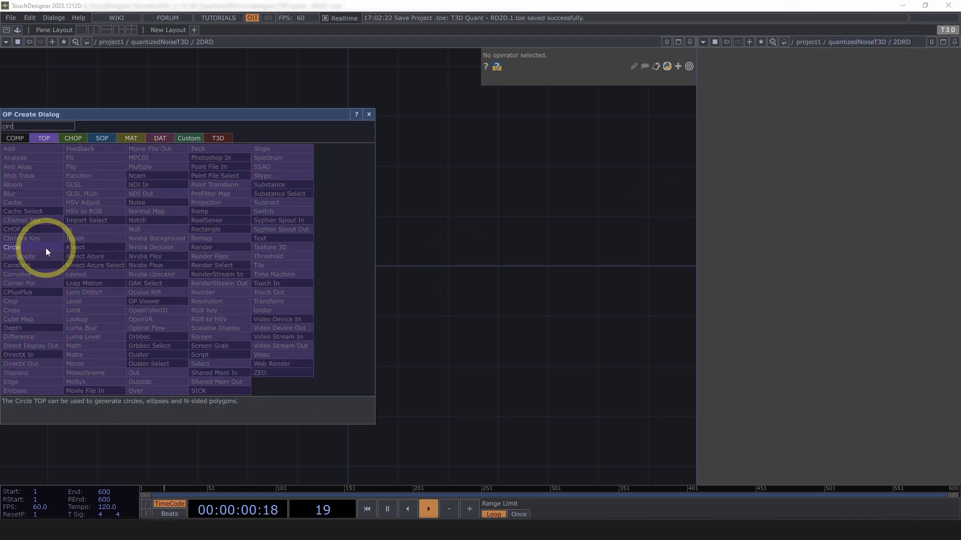
{"action": "left_click", "coordinate": [46, 247]}
{"action": "left_click", "coordinate": [225, 285]}
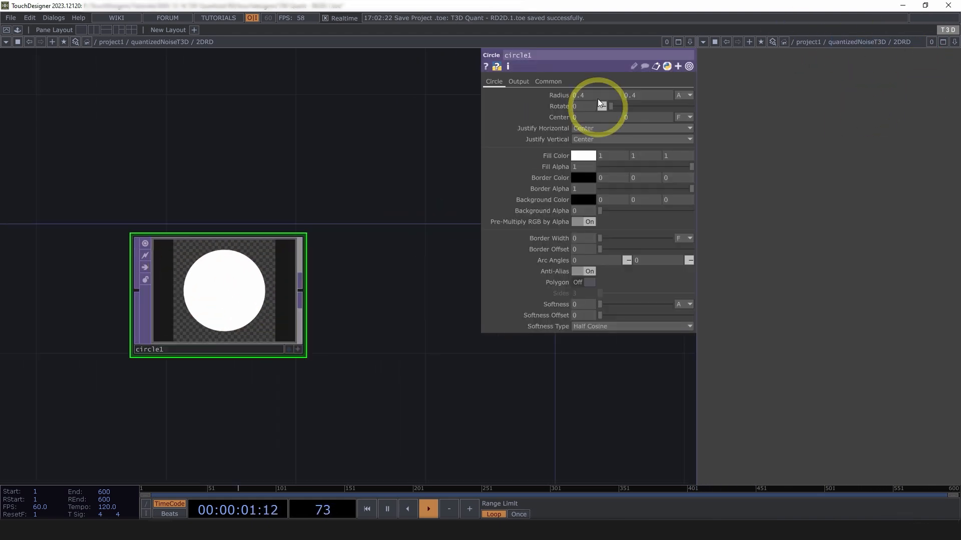
Set the circle's resolution to 1080 by 1080 and its pixel format to 16-bit float (RGBA).
{"action": "left_click", "coordinate": [557, 81]}
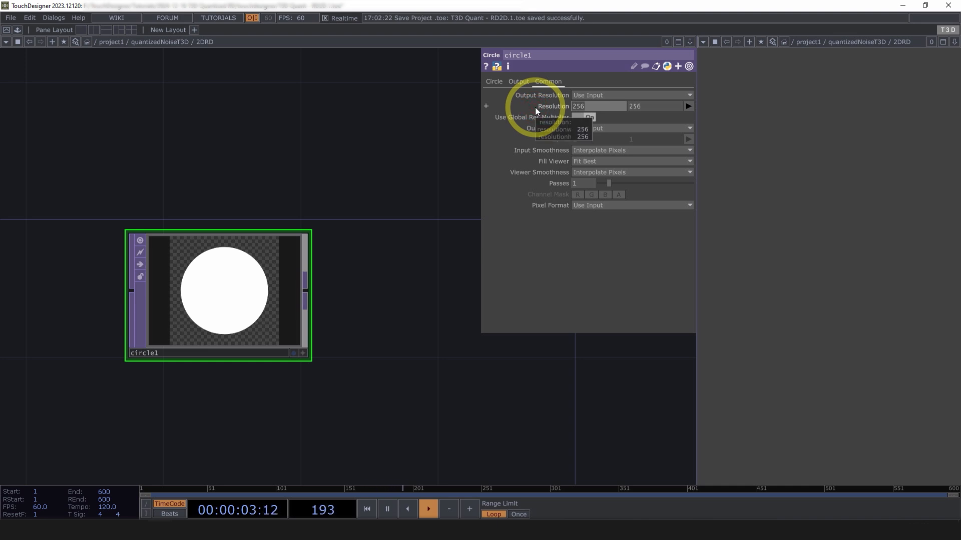
{"action": "type", "text": "1080"}
{"action": "key", "text": "Tab"}
{"action": "type", "text": "1080"}
{"action": "key", "text": "Return"}
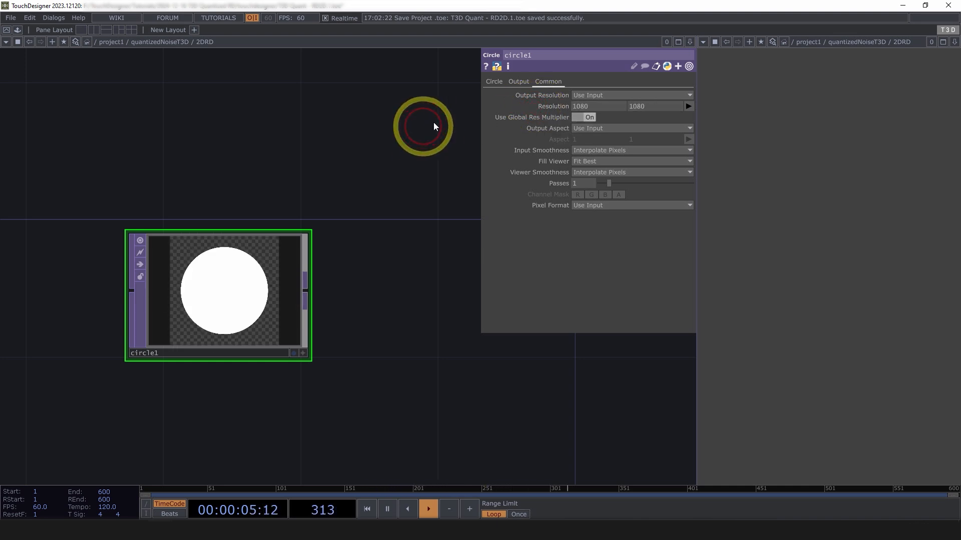
{"action": "left_click", "coordinate": [494, 81]}
{"action": "left_click", "coordinate": [548, 81]}
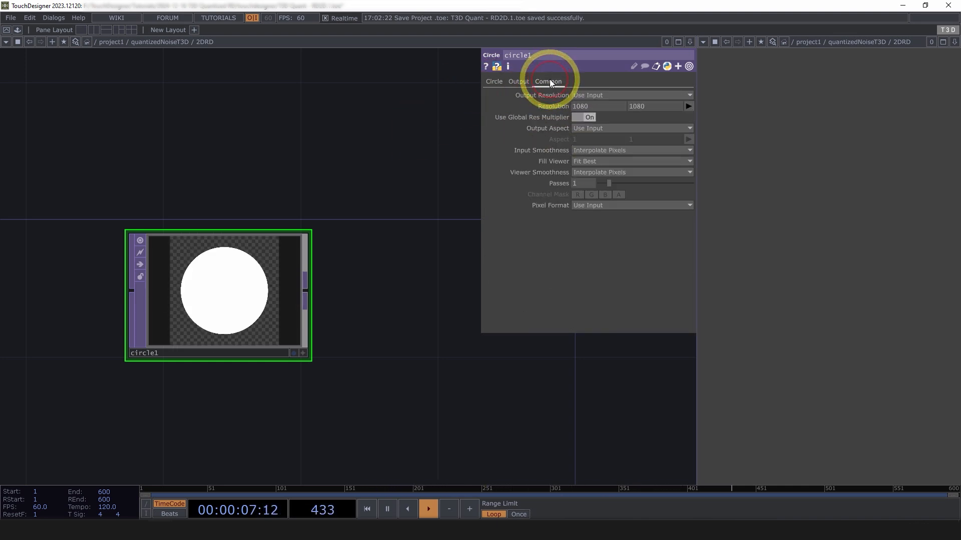
{"action": "left_click", "coordinate": [597, 205]}
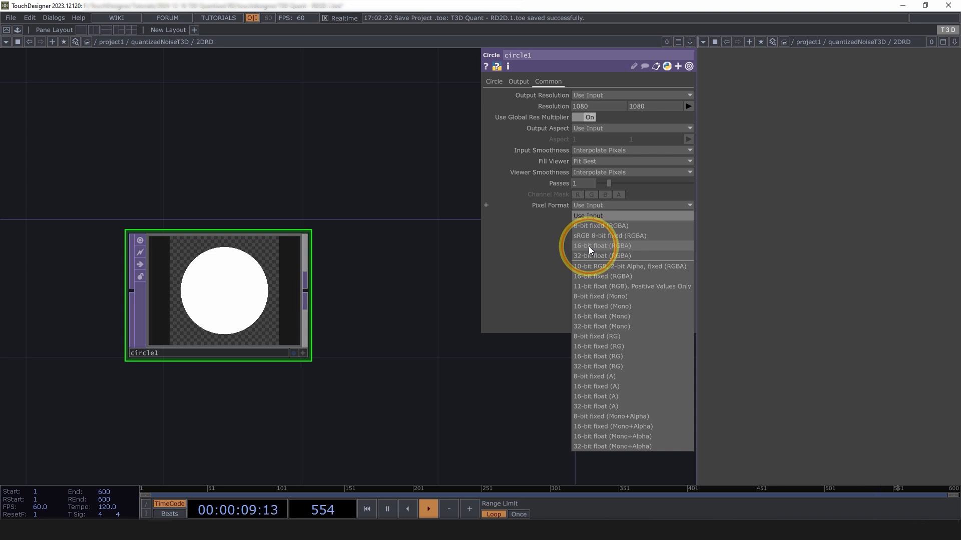
{"action": "left_click", "coordinate": [588, 246]}
Reduce the circle's radius to 0.1 in both directions.
{"action": "scroll", "coordinate": [346, 339], "scroll_direction": "down", "scroll_amount": 3}
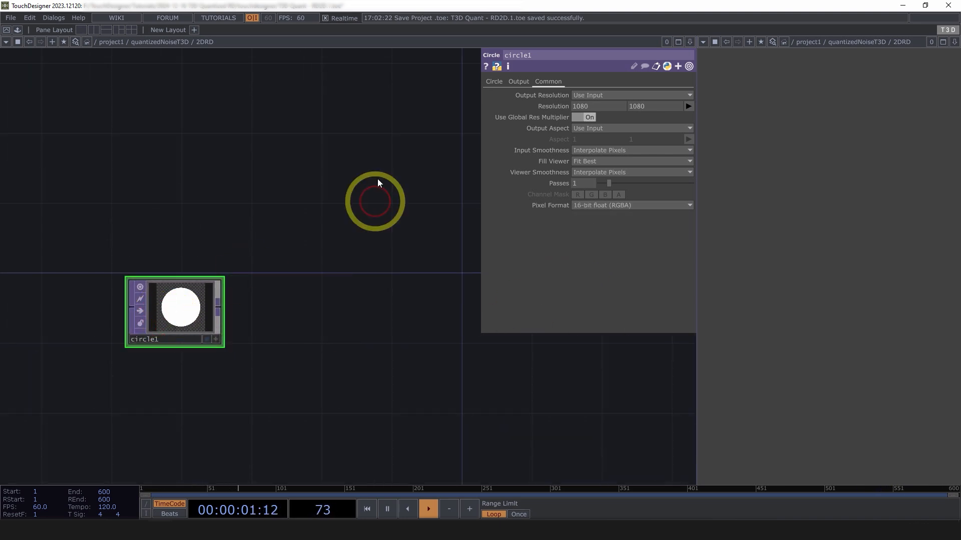
{"action": "left_click", "coordinate": [485, 85]}
{"action": "middle_click_drag", "start_coordinate": [560, 95], "coordinate": [508, 94]}
{"action": "scroll", "coordinate": [195, 310], "scroll_direction": "up", "scroll_amount": 6}
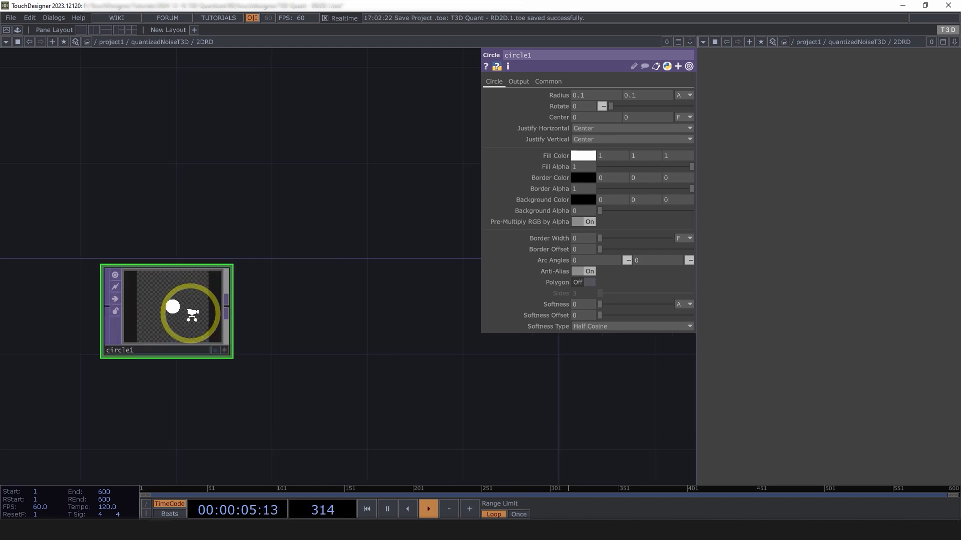
Append a Feedback TOP to the output of circle1.
{"action": "scroll", "coordinate": [152, 320], "scroll_direction": "down", "scroll_amount": 4}
{"action": "right_click", "coordinate": [207, 318]}
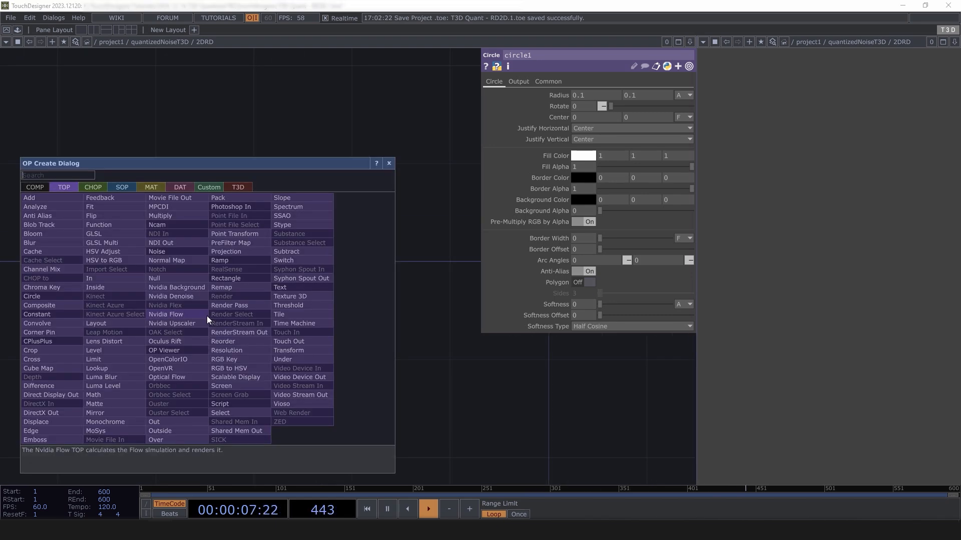
{"action": "left_click", "coordinate": [119, 198]}
{"action": "left_click", "coordinate": [366, 321]}
Append a Blur TOP to the output of feedback1 and set its filter size to 26.
{"action": "scroll", "coordinate": [321, 345], "scroll_direction": "down", "scroll_amount": 5}
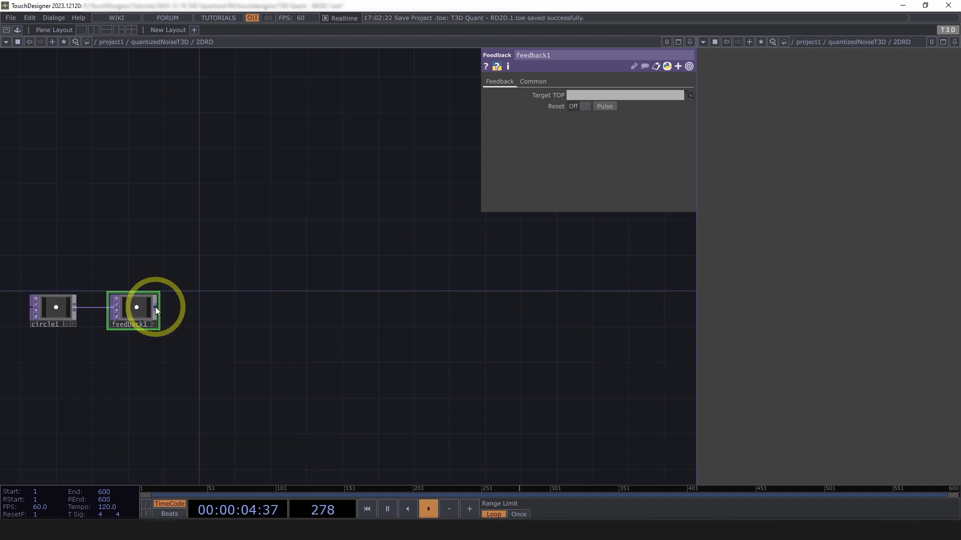
{"action": "right_click", "coordinate": [155, 307]}
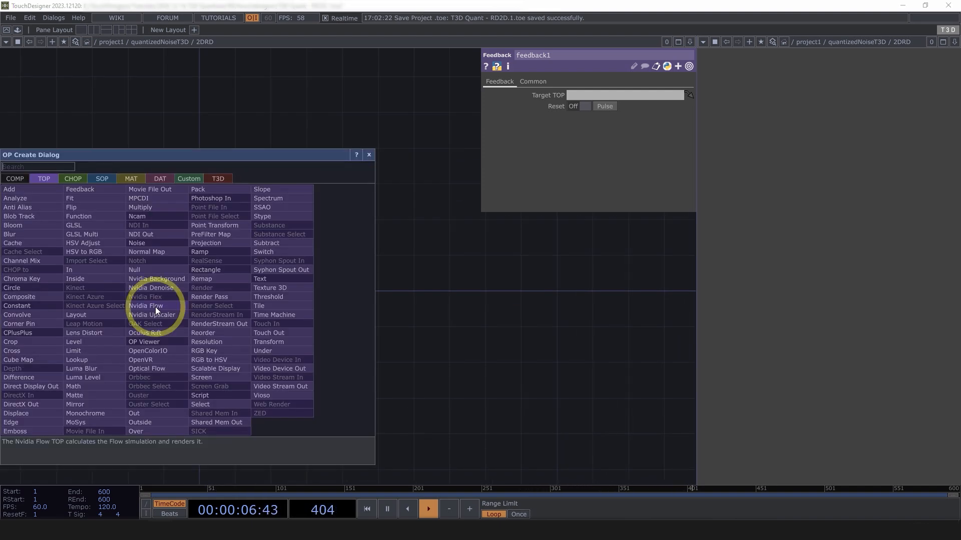
{"action": "type", "text": "bl"}
{"action": "left_click", "coordinate": [21, 234]}
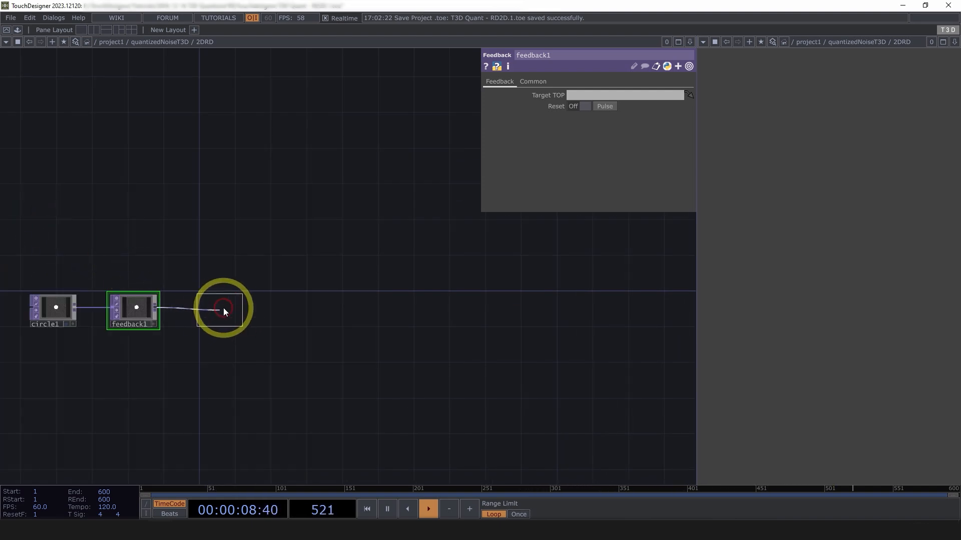
{"action": "left_click", "coordinate": [227, 311]}
{"action": "scroll", "coordinate": [239, 319], "scroll_direction": "up", "scroll_amount": 3}
{"action": "scroll", "coordinate": [238, 320], "scroll_direction": "up", "scroll_amount": 3}
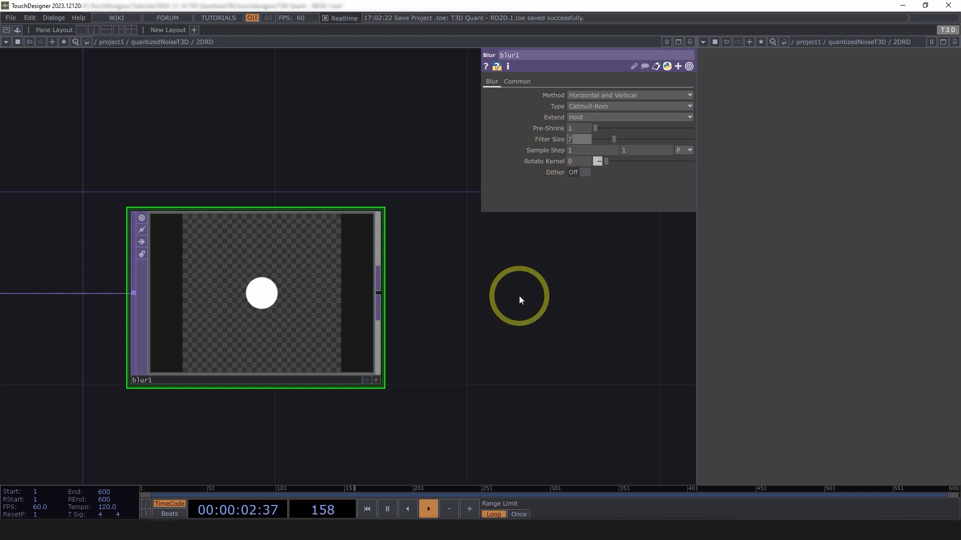
{"action": "type", "text": "26"}
{"action": "key", "text": "Return"}
{"action": "scroll", "coordinate": [268, 307], "scroll_direction": "up", "scroll_amount": 4}
{"action": "scroll", "coordinate": [268, 306], "scroll_direction": "down", "scroll_amount": 7}
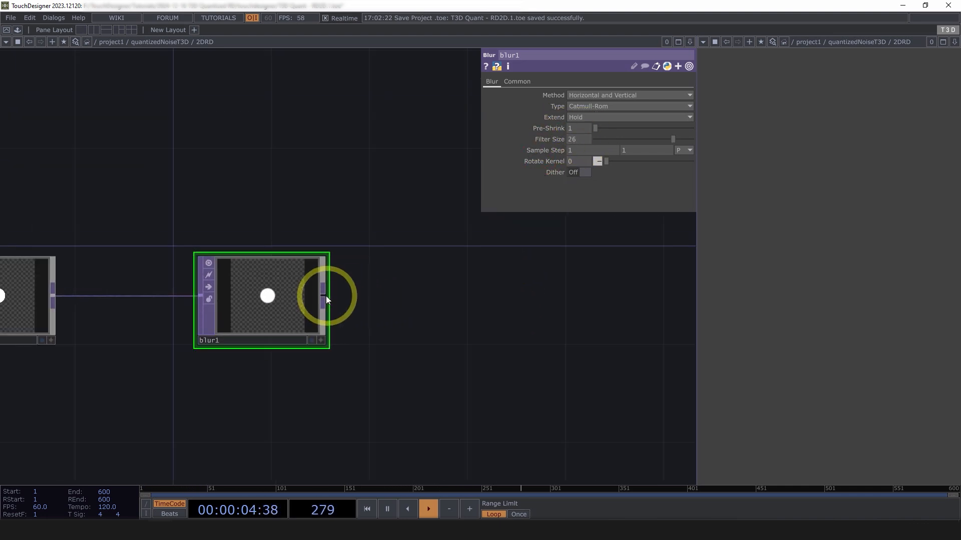
Append a second Blur TOP below and after blur1, and set its filter size to 30.
{"action": "right_click", "coordinate": [325, 296]}
{"action": "type", "text": "bl"}
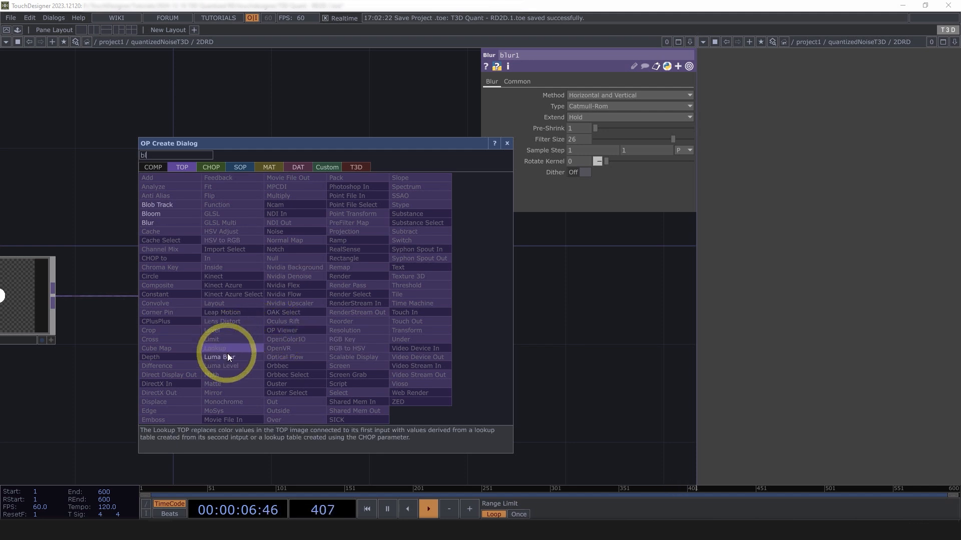
{"action": "left_click", "coordinate": [166, 222]}
{"action": "left_click", "coordinate": [457, 419]}
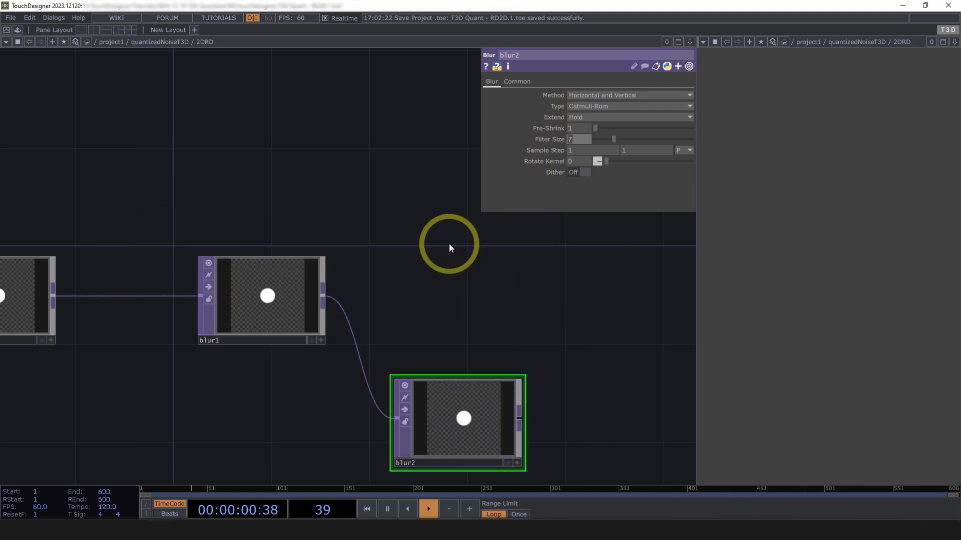
{"action": "type", "text": "30"}
{"action": "key", "text": "Return"}
{"action": "scroll", "coordinate": [493, 424], "scroll_direction": "up", "scroll_amount": 4}
{"action": "scroll", "coordinate": [400, 421], "scroll_direction": "down", "scroll_amount": 7}
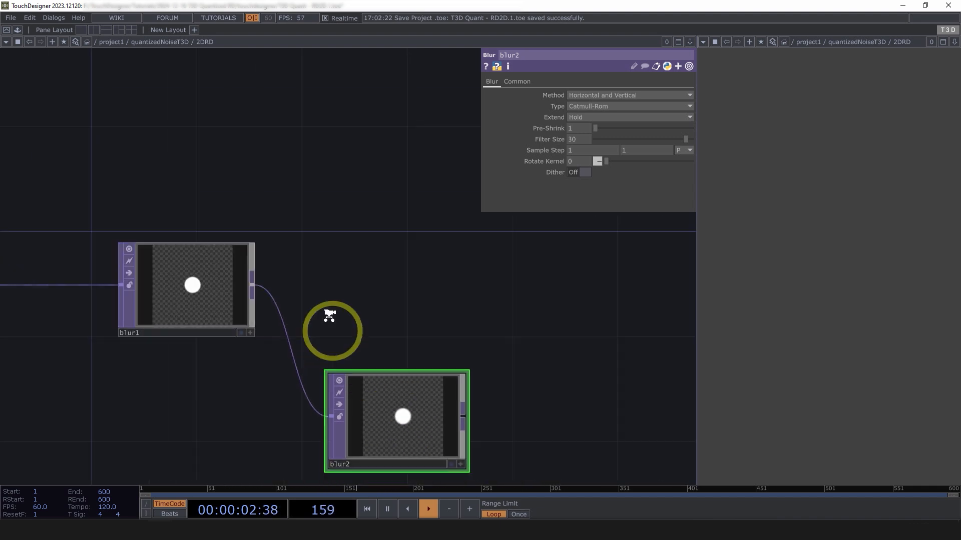
Append a Subtract TOP to blur1 and connect blur2 to its second input.
{"action": "right_click", "coordinate": [326, 354]}
{"action": "type", "text": "su"}
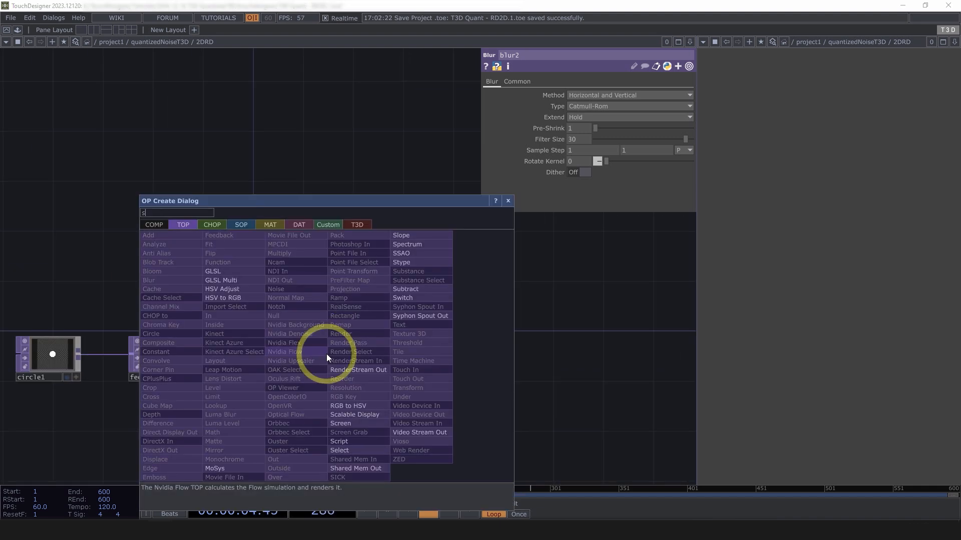
{"action": "left_click", "coordinate": [417, 289]}
{"action": "left_click", "coordinate": [518, 340]}
{"action": "left_click_drag", "start_coordinate": [431, 419], "coordinate": [505, 358]}
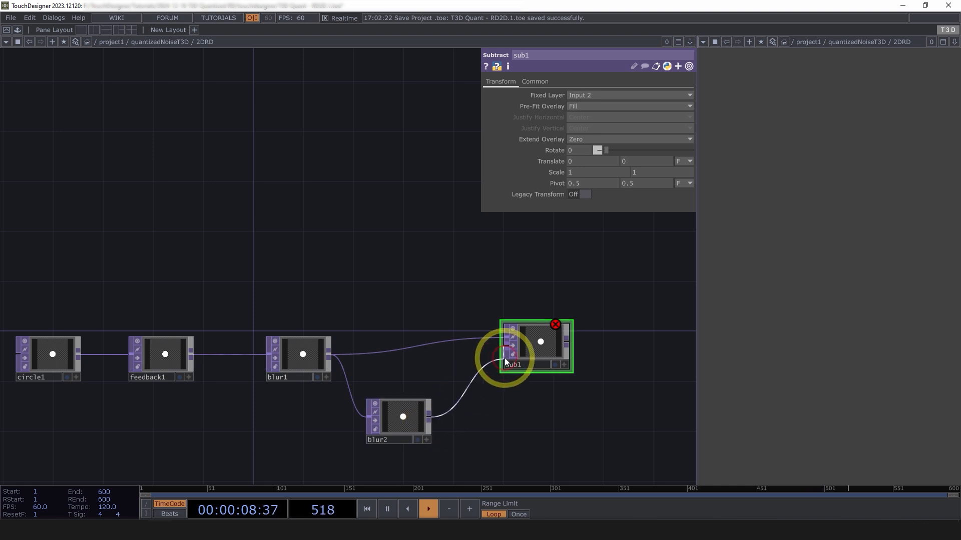
Examine sub1's output up close as normalized, split color channels to check its value range.
{"action": "scroll", "coordinate": [548, 356], "scroll_direction": "up", "scroll_amount": 10}
{"action": "scroll", "coordinate": [498, 346], "scroll_direction": "down", "scroll_amount": 4}
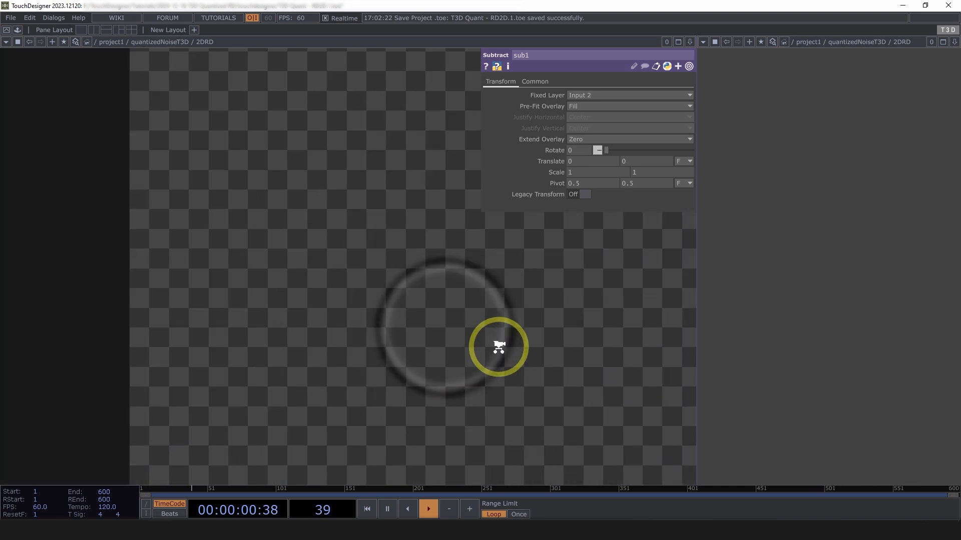
{"action": "key", "text": "n"}
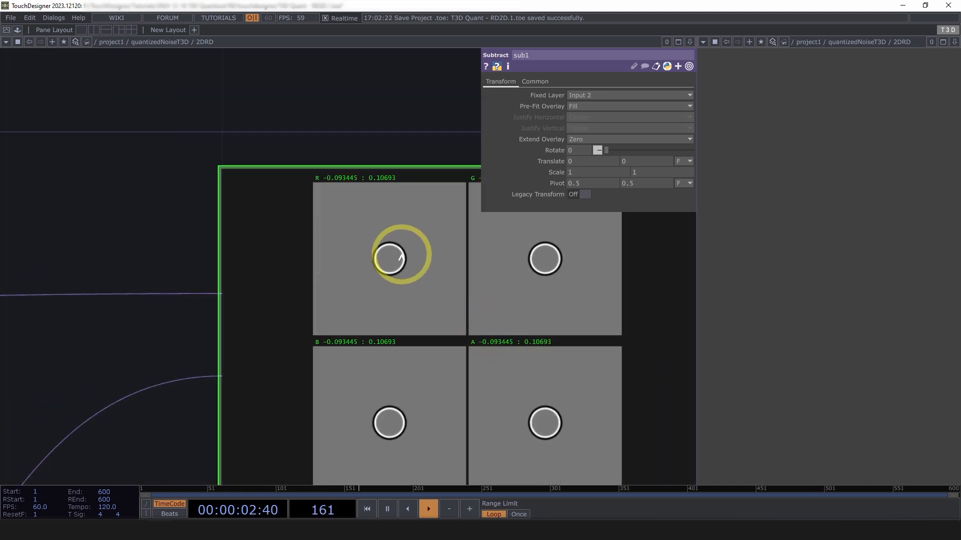
{"action": "scroll", "coordinate": [400, 261], "scroll_direction": "up", "scroll_amount": 5}
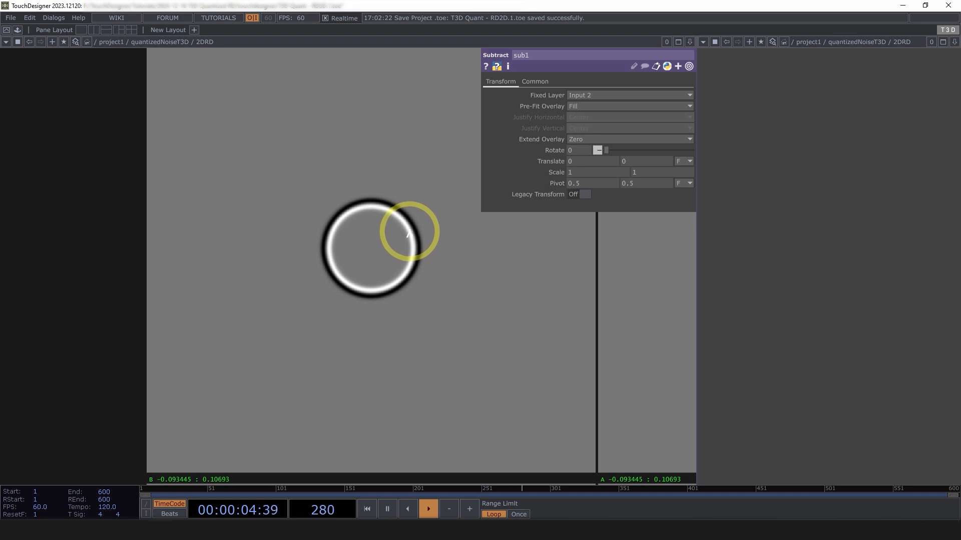
{"action": "scroll", "coordinate": [400, 245], "scroll_direction": "down", "scroll_amount": 5}
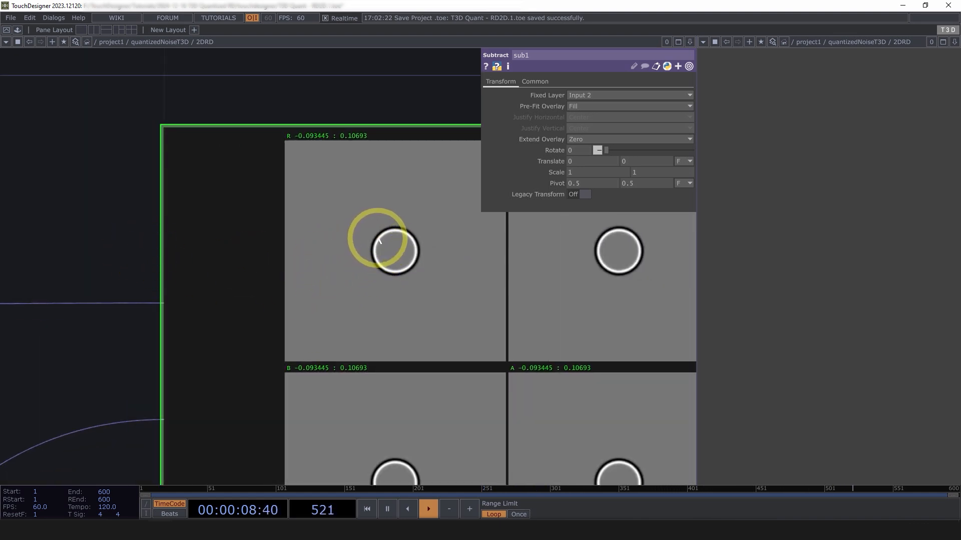
{"action": "scroll", "coordinate": [129, 343], "scroll_direction": "down", "scroll_amount": 8}
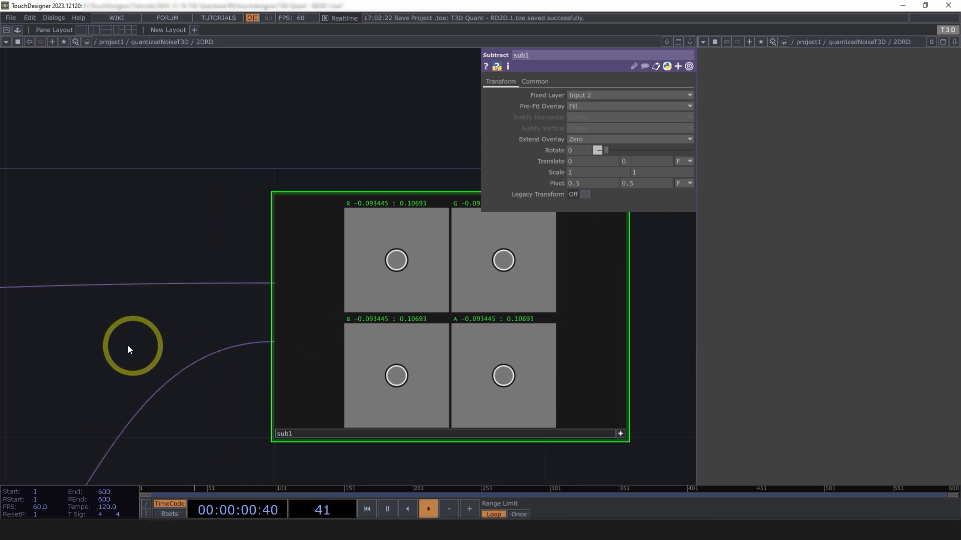
{"action": "left_click_drag", "start_coordinate": [138, 376], "coordinate": [314, 343]}
{"action": "scroll", "coordinate": [549, 266], "scroll_direction": "up", "scroll_amount": 5}
{"action": "scroll", "coordinate": [483, 265], "scroll_direction": "up", "scroll_amount": 3}
{"action": "scroll", "coordinate": [409, 256], "scroll_direction": "down", "scroll_amount": 6}
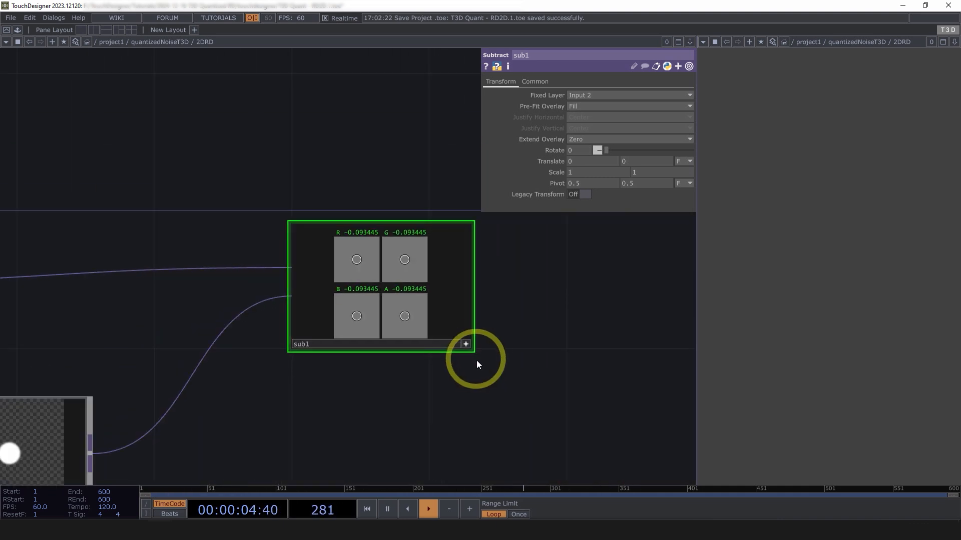
Append a Math TOP to sub1 and set its Multiply value to 50.
{"action": "scroll", "coordinate": [474, 344], "scroll_direction": "down", "scroll_amount": 2}
{"action": "scroll", "coordinate": [370, 323], "scroll_direction": "down", "scroll_amount": 2}
{"action": "scroll", "coordinate": [415, 318], "scroll_direction": "up", "scroll_amount": 1}
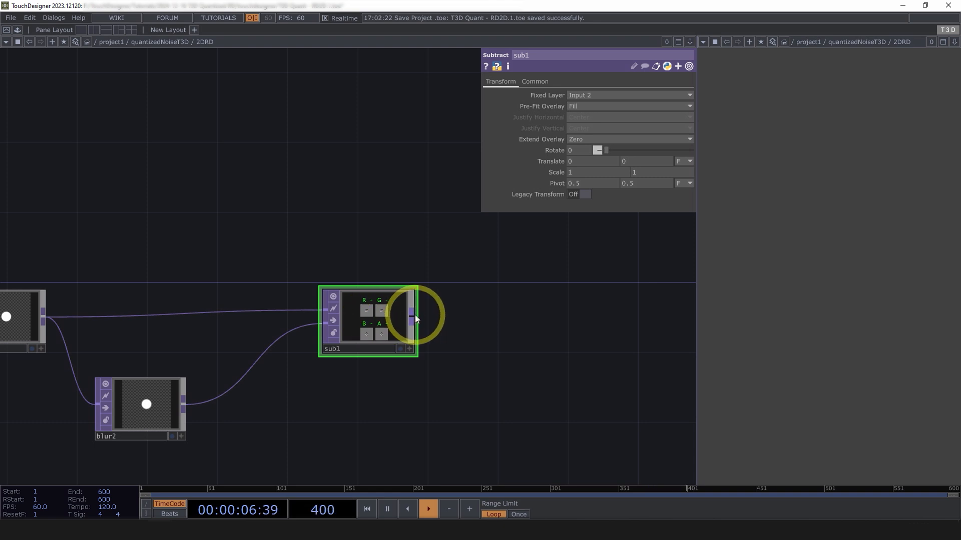
{"action": "right_click", "coordinate": [415, 319]}
{"action": "type", "text": "ma"}
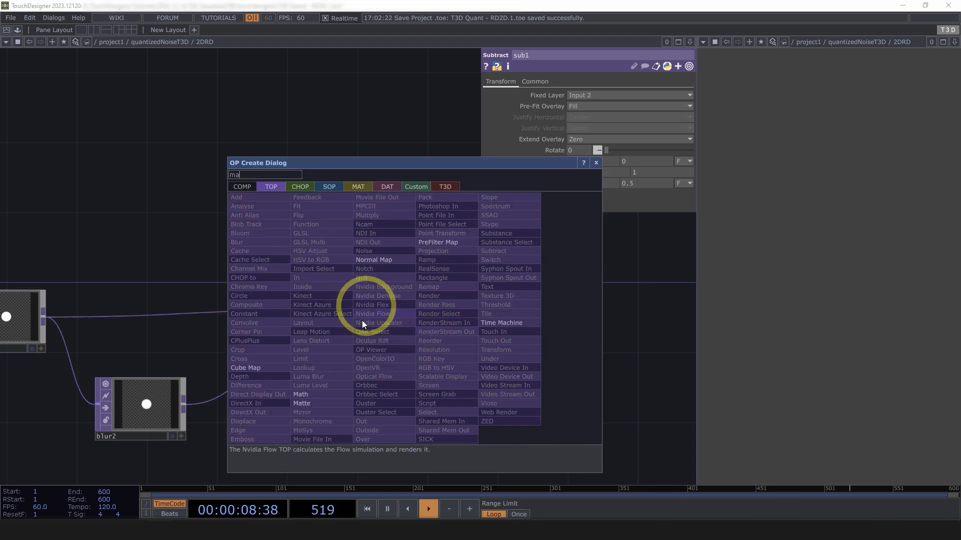
{"action": "left_click", "coordinate": [305, 396]}
{"action": "left_click", "coordinate": [508, 316]}
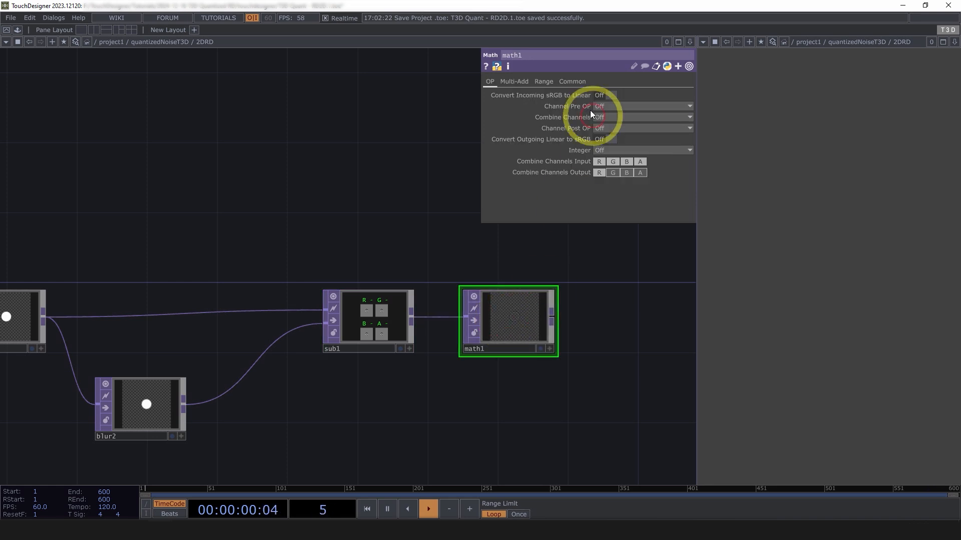
{"action": "left_click", "coordinate": [542, 83]}
{"action": "left_click", "coordinate": [515, 82]}
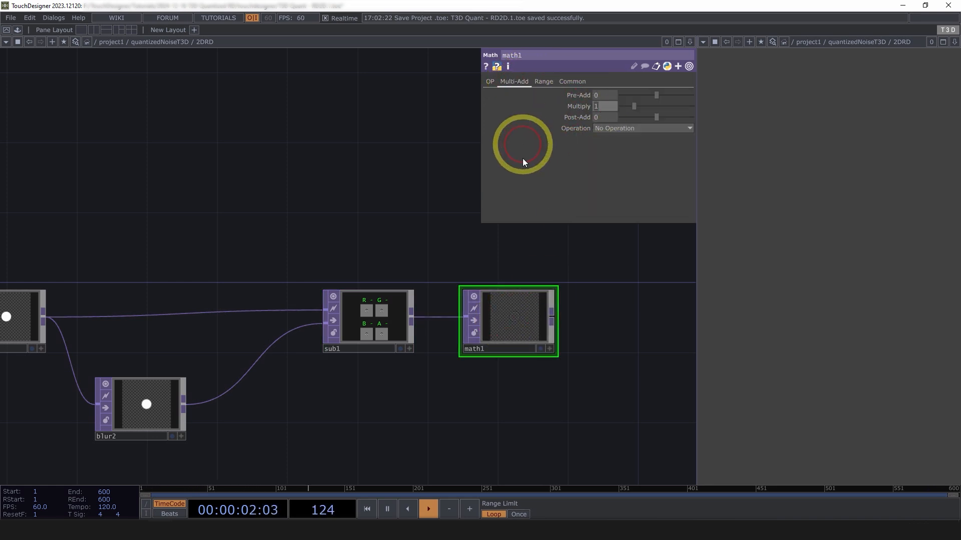
{"action": "type", "text": "50"}
{"action": "key", "text": "Return"}
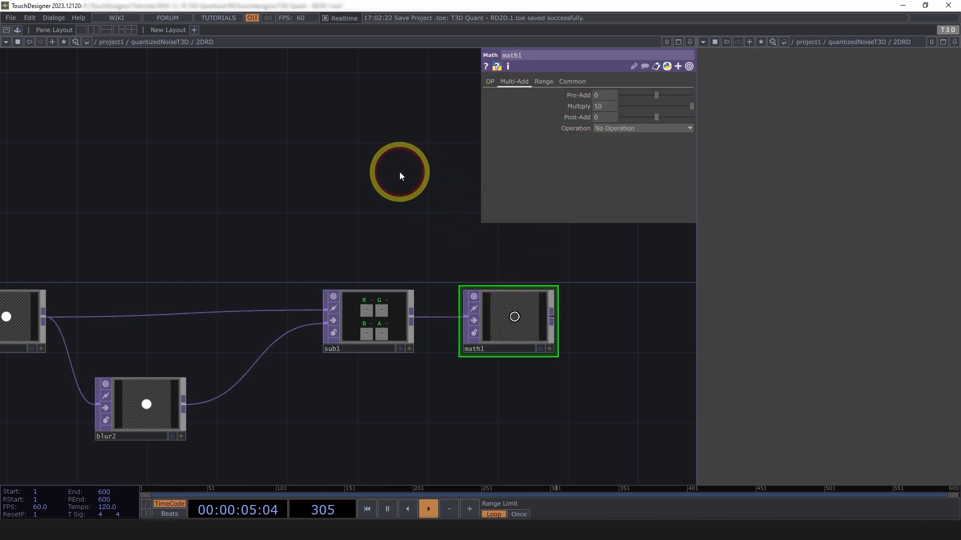
Append a Limit TOP to the output of math1.
{"action": "left_click_drag", "start_coordinate": [556, 347], "coordinate": [440, 335]}
{"action": "scroll", "coordinate": [476, 330], "scroll_direction": "up", "scroll_amount": 3}
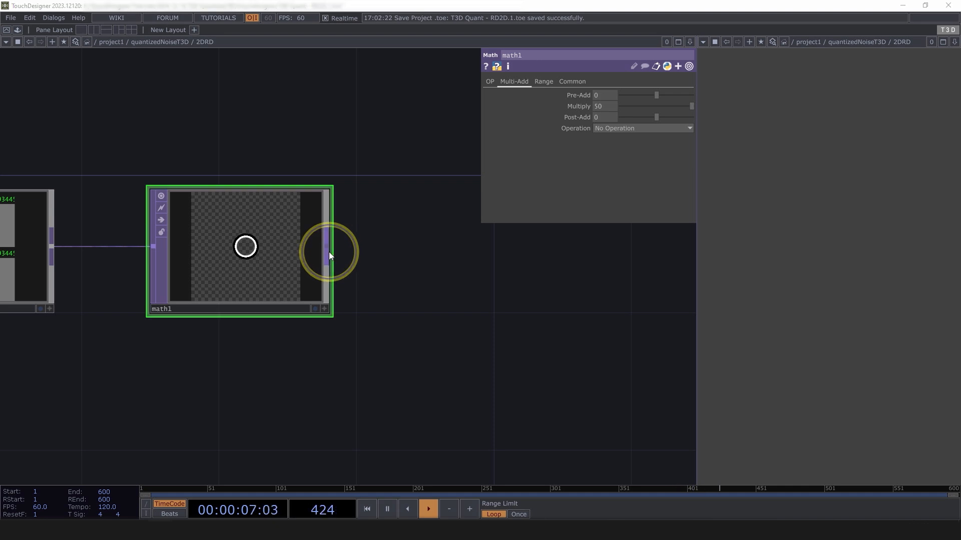
{"action": "right_click", "coordinate": [329, 251]}
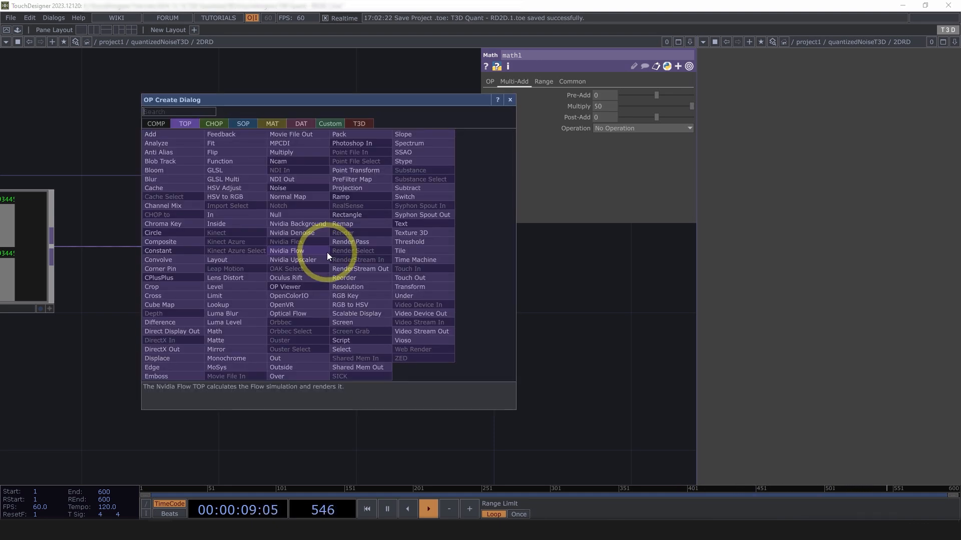
{"action": "left_click", "coordinate": [235, 294]}
{"action": "left_click", "coordinate": [476, 247]}
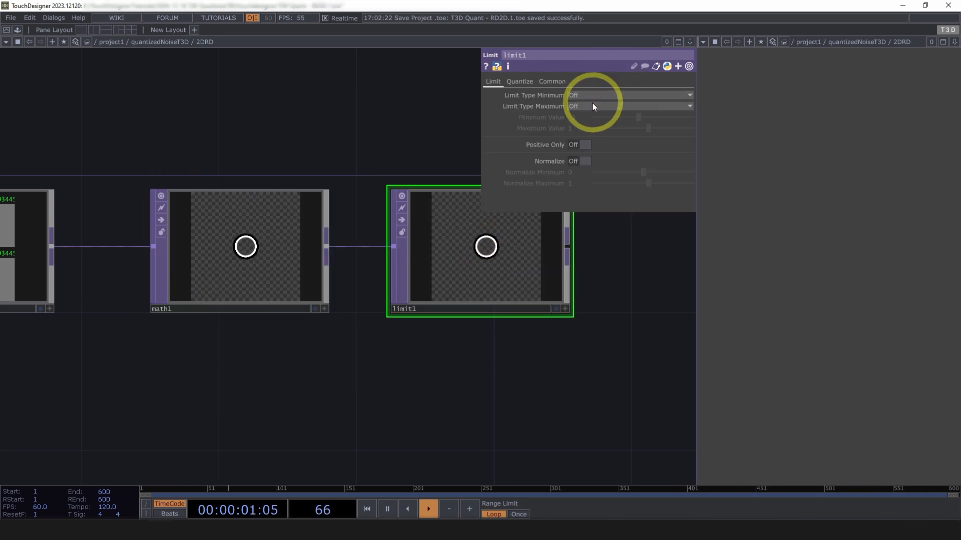
Clamp limit1 at both its minimum and maximum, with a minimum value of 0.
{"action": "left_click", "coordinate": [581, 126]}
{"action": "left_click", "coordinate": [587, 95]}
{"action": "left_click", "coordinate": [583, 117]}
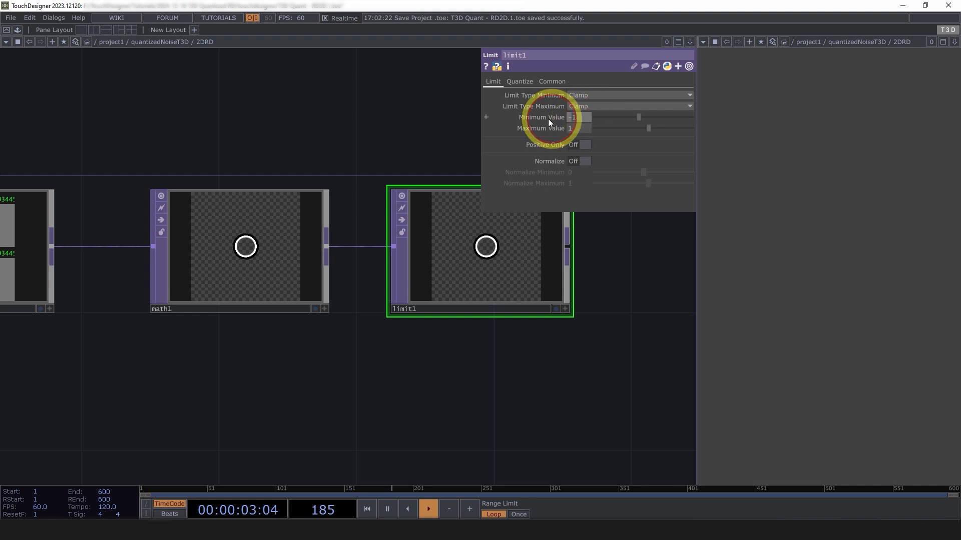
{"action": "key", "text": "Return"}
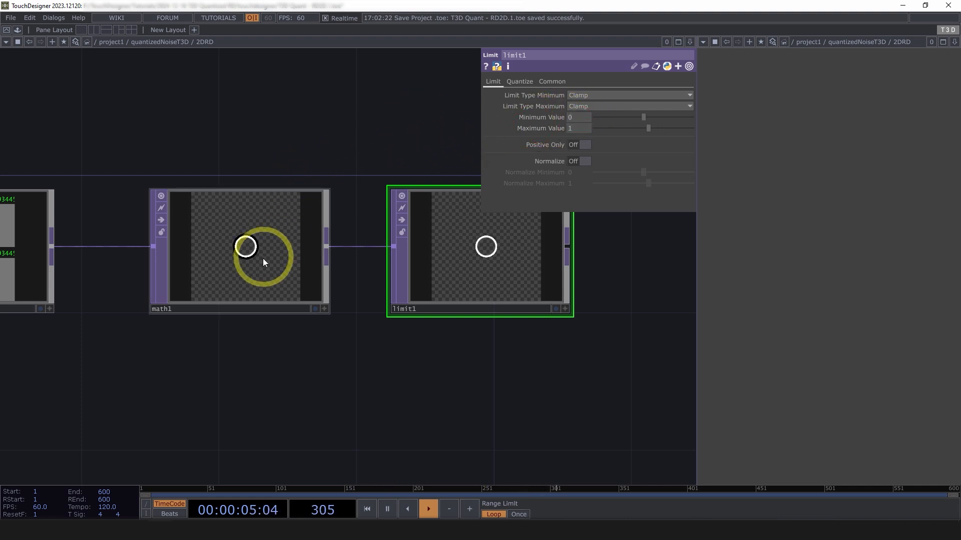
Examine math1's output as normalized, split color channels to check its value range.
{"action": "scroll", "coordinate": [245, 259], "scroll_direction": "up", "scroll_amount": 5}
{"action": "left_click", "coordinate": [242, 268]}
{"action": "key", "text": "a"}
{"action": "key", "text": "n"}
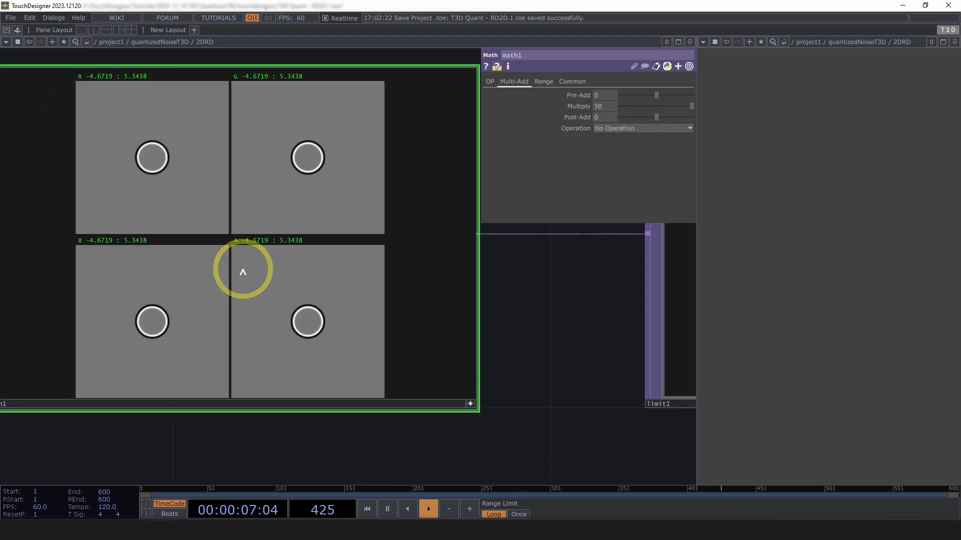
{"action": "left_click_drag", "start_coordinate": [577, 330], "coordinate": [609, 346]}
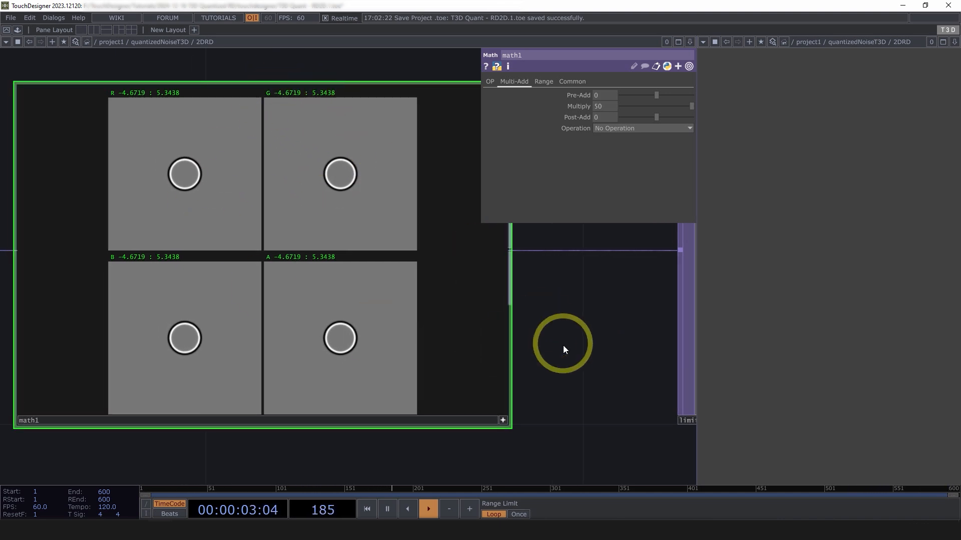
{"action": "scroll", "coordinate": [546, 355], "scroll_direction": "down", "scroll_amount": 5}
{"action": "left_click_drag", "start_coordinate": [513, 388], "coordinate": [470, 379]}
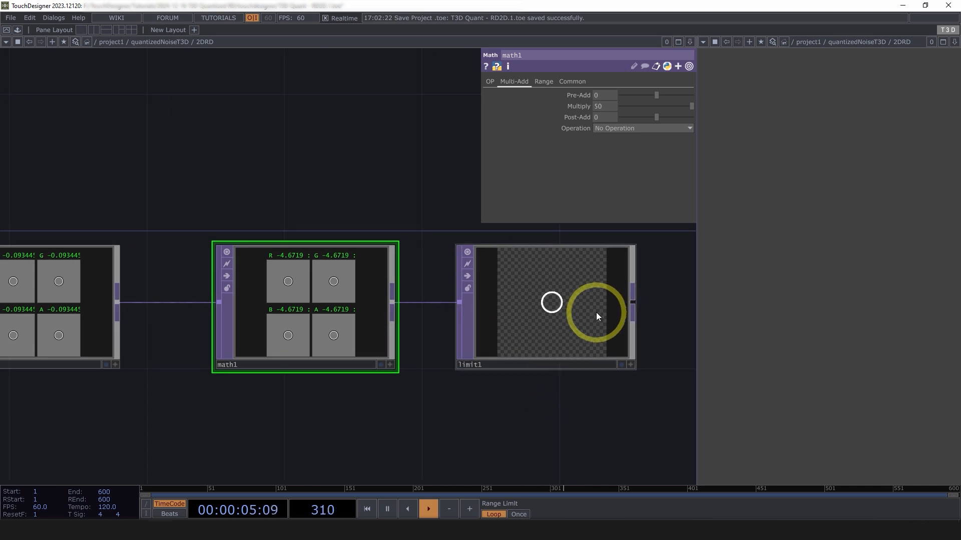
Compare the parameters and outputs of math1 and limit1 to review the effect of clamping.
{"action": "left_click", "coordinate": [605, 320]}
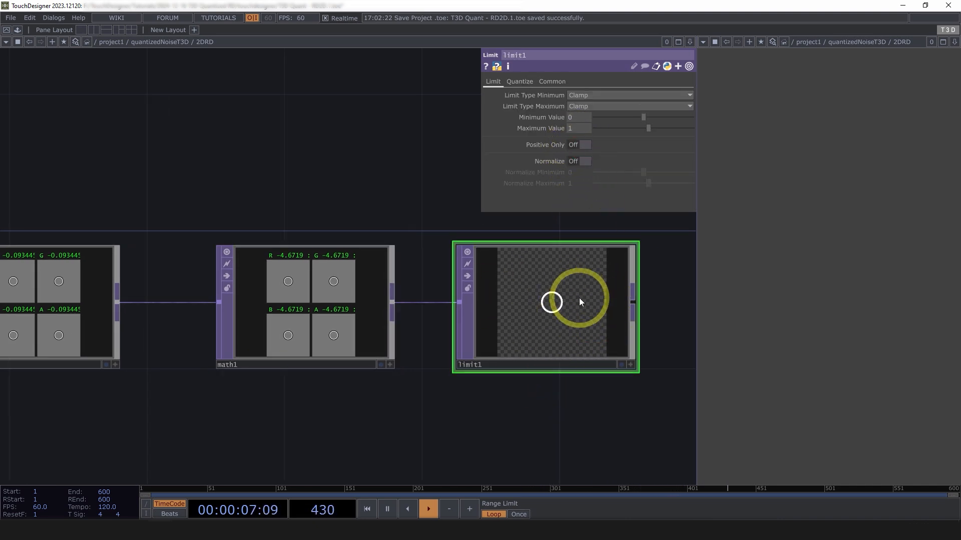
{"action": "scroll", "coordinate": [609, 332], "scroll_direction": "down", "scroll_amount": 3}
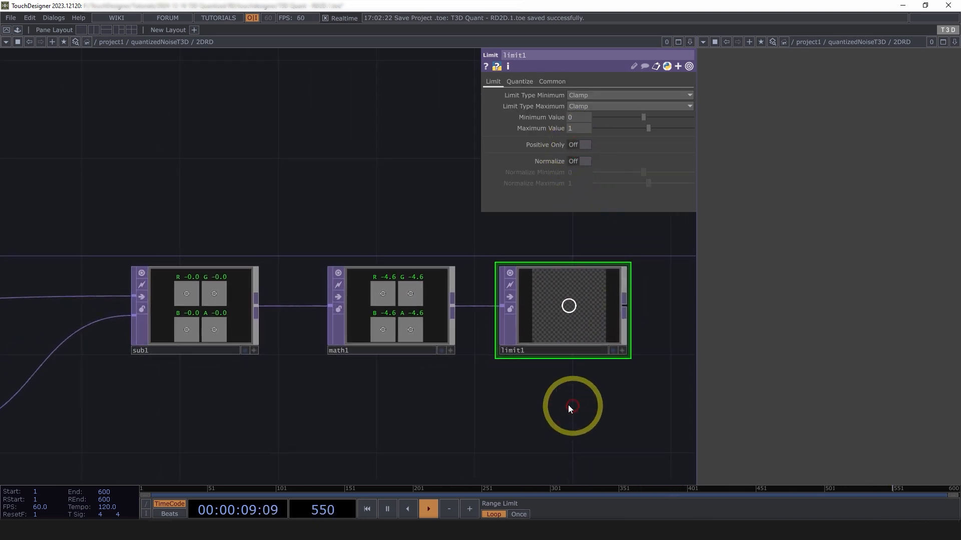
{"action": "scroll", "coordinate": [421, 317], "scroll_direction": "up", "scroll_amount": 3}
{"action": "scroll", "coordinate": [422, 317], "scroll_direction": "up", "scroll_amount": 2}
{"action": "scroll", "coordinate": [422, 319], "scroll_direction": "down", "scroll_amount": 1}
{"action": "left_click", "coordinate": [383, 324]}
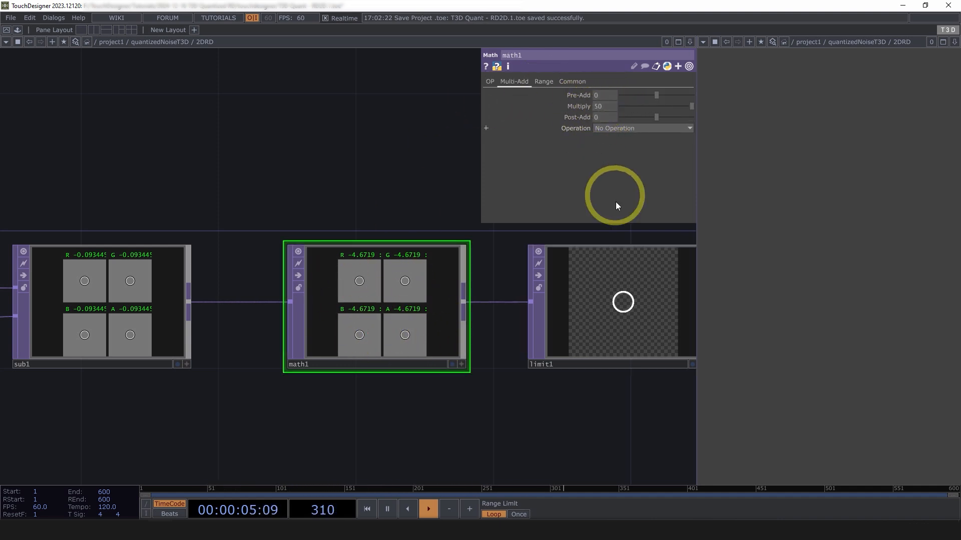
{"action": "left_click_drag", "start_coordinate": [598, 383], "coordinate": [494, 368]}
{"action": "left_click", "coordinate": [561, 352]}
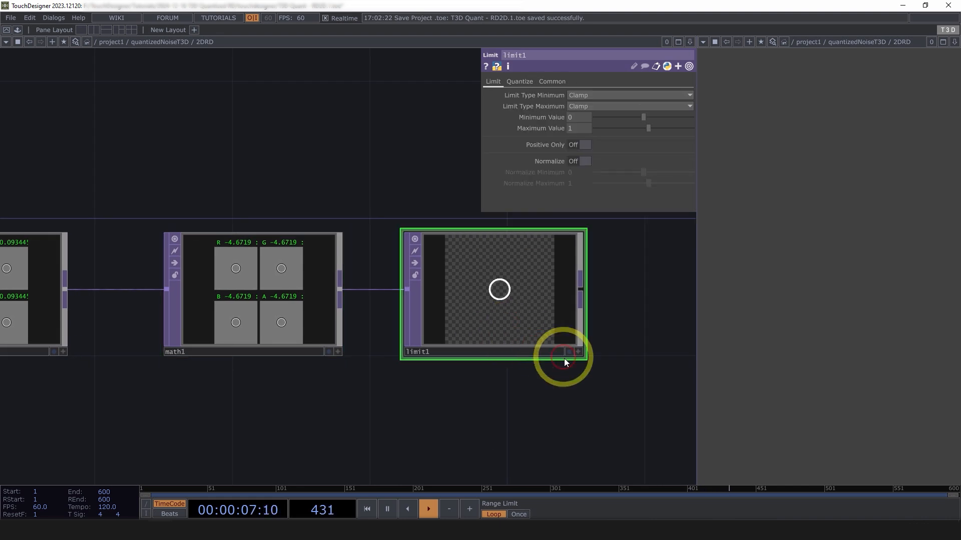
{"action": "scroll", "coordinate": [583, 313], "scroll_direction": "up", "scroll_amount": 2}
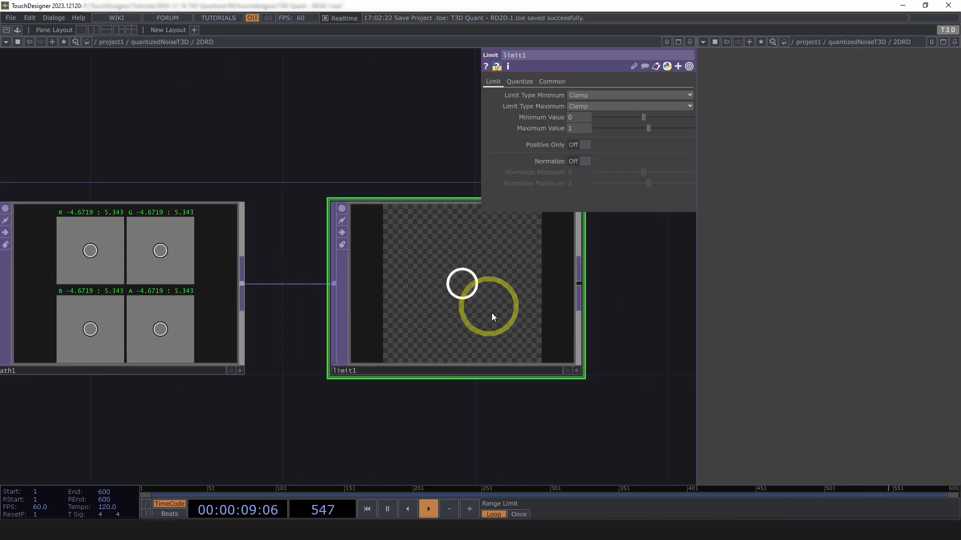
{"action": "scroll", "coordinate": [459, 341], "scroll_direction": "down", "scroll_amount": 2}
{"action": "left_click_drag", "start_coordinate": [529, 379], "coordinate": [506, 401]}
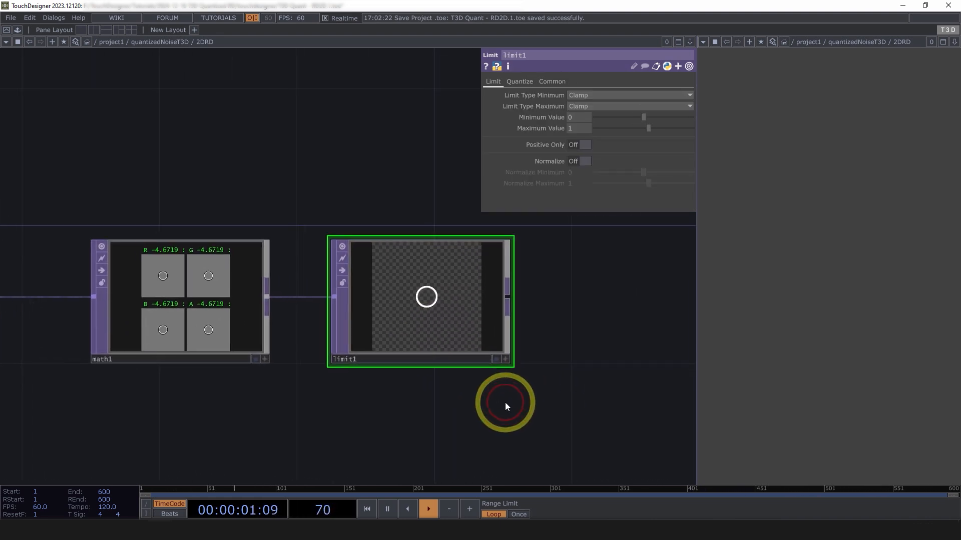
Inspect math1's channel value ranges beside limit1's clamped image.
{"action": "scroll", "coordinate": [503, 398], "scroll_direction": "down", "scroll_amount": 2}
{"action": "scroll", "coordinate": [257, 321], "scroll_direction": "up", "scroll_amount": 2}
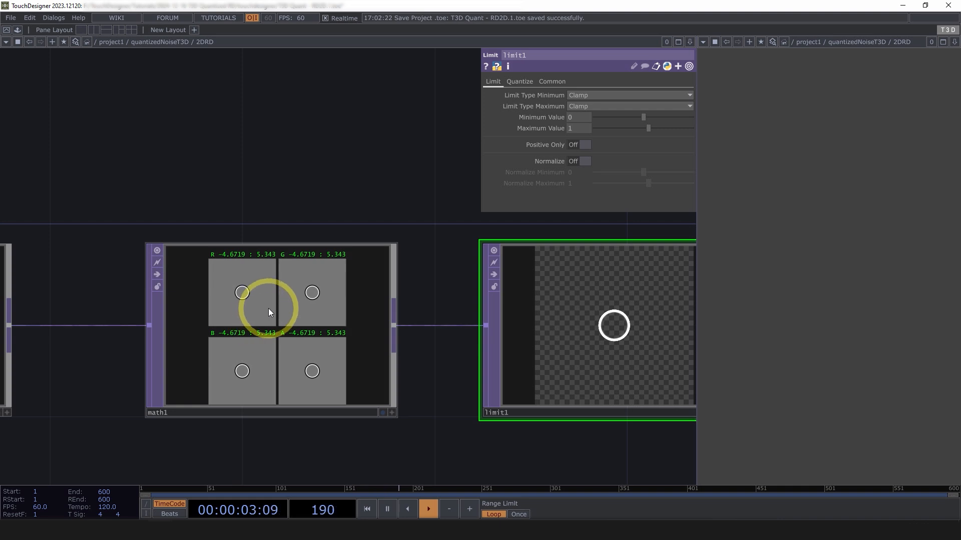
{"action": "scroll", "coordinate": [269, 309], "scroll_direction": "up", "scroll_amount": 2}
{"action": "scroll", "coordinate": [302, 347], "scroll_direction": "down", "scroll_amount": 2}
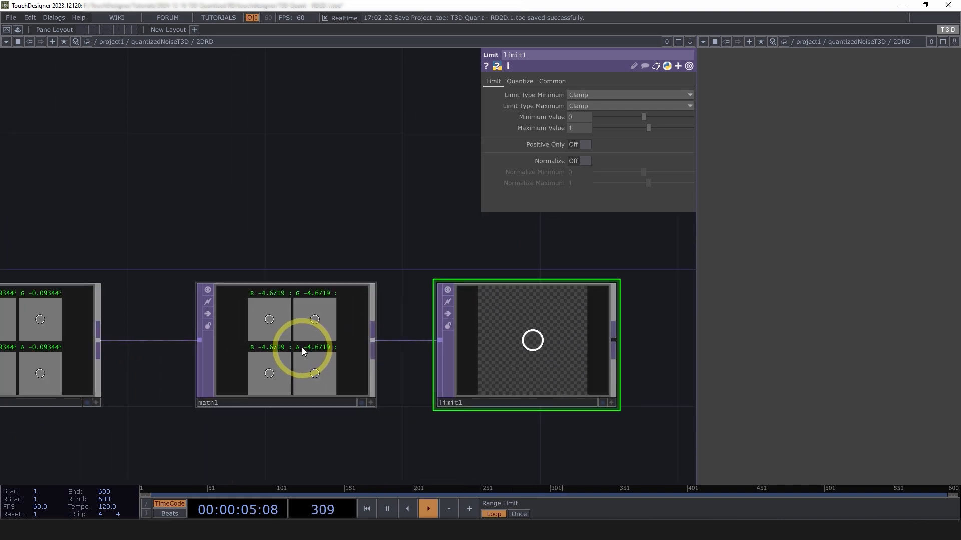
{"action": "left_click_drag", "start_coordinate": [532, 425], "coordinate": [437, 415]}
{"action": "scroll", "coordinate": [436, 415], "scroll_direction": "down", "scroll_amount": 2}
{"action": "left_click_drag", "start_coordinate": [563, 410], "coordinate": [499, 384]}
{"action": "scroll", "coordinate": [487, 375], "scroll_direction": "up", "scroll_amount": 1}
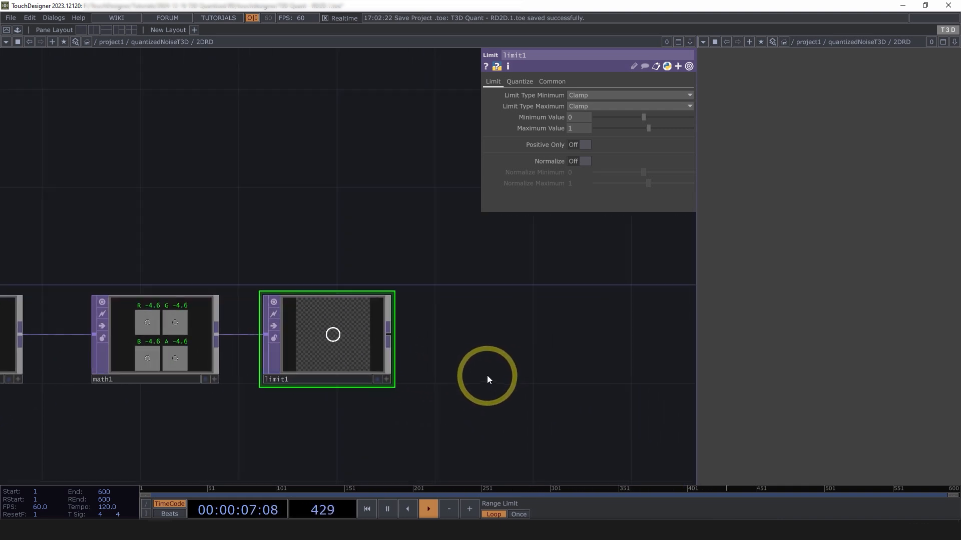
{"action": "scroll", "coordinate": [332, 409], "scroll_direction": "down", "scroll_amount": 2}
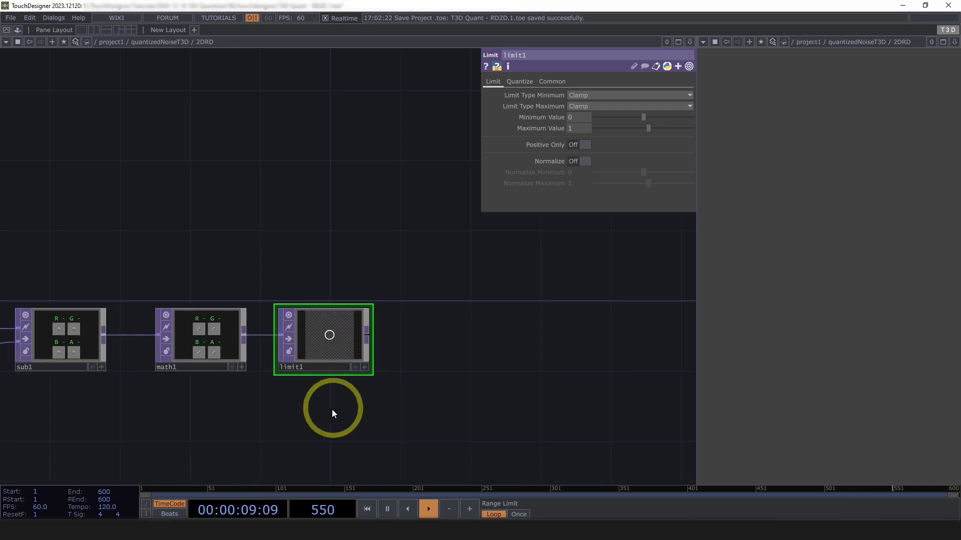
Append a Null TOP to limit1's output.
{"action": "scroll", "coordinate": [433, 336], "scroll_direction": "up", "scroll_amount": 1}
{"action": "right_click", "coordinate": [445, 326]}
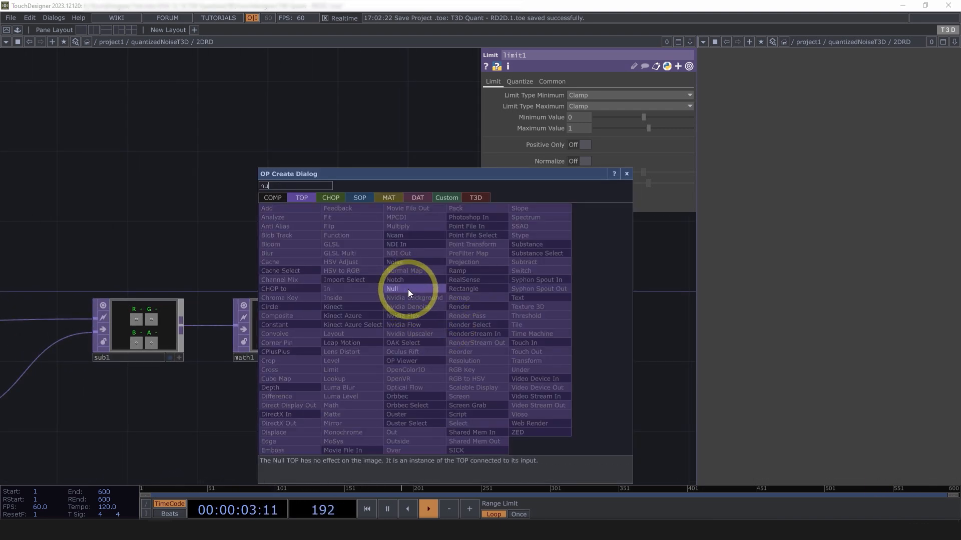
{"action": "left_click", "coordinate": [395, 289]}
{"action": "left_click", "coordinate": [558, 357]}
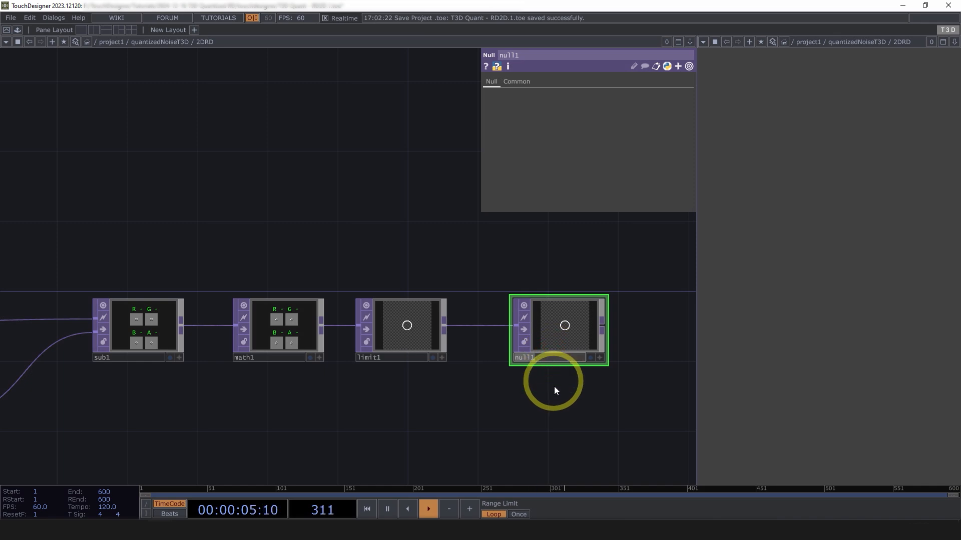
Set null1 as feedback1's target to close the feedback loop, and inspect the pattern growing in null1.
{"action": "scroll", "coordinate": [554, 386], "scroll_direction": "down", "scroll_amount": 3}
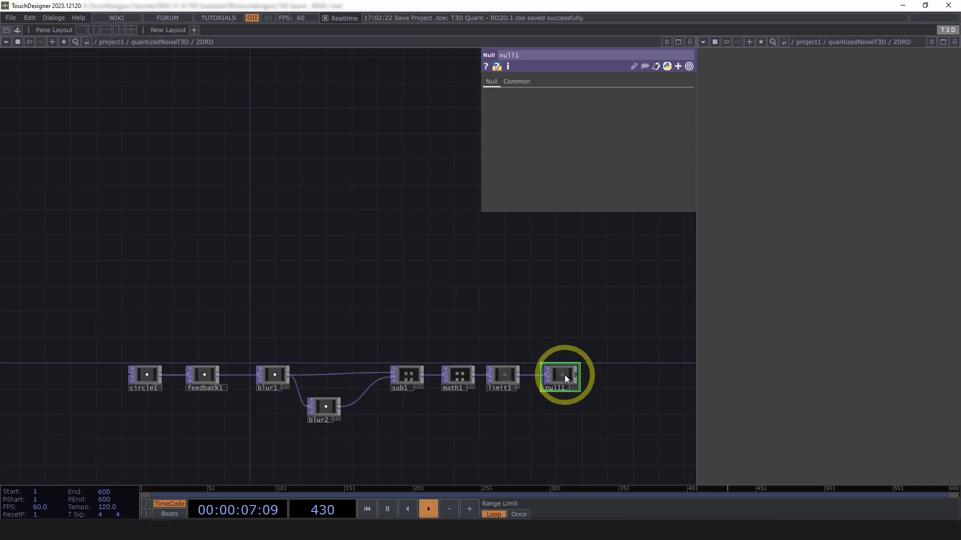
{"action": "scroll", "coordinate": [514, 375], "scroll_direction": "up", "scroll_amount": 6}
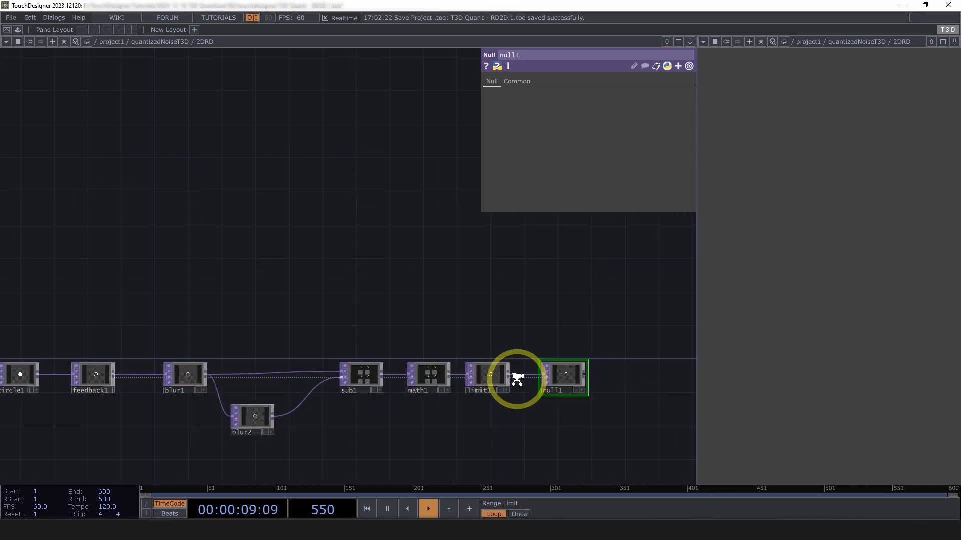
{"action": "scroll", "coordinate": [432, 403], "scroll_direction": "up", "scroll_amount": 5}
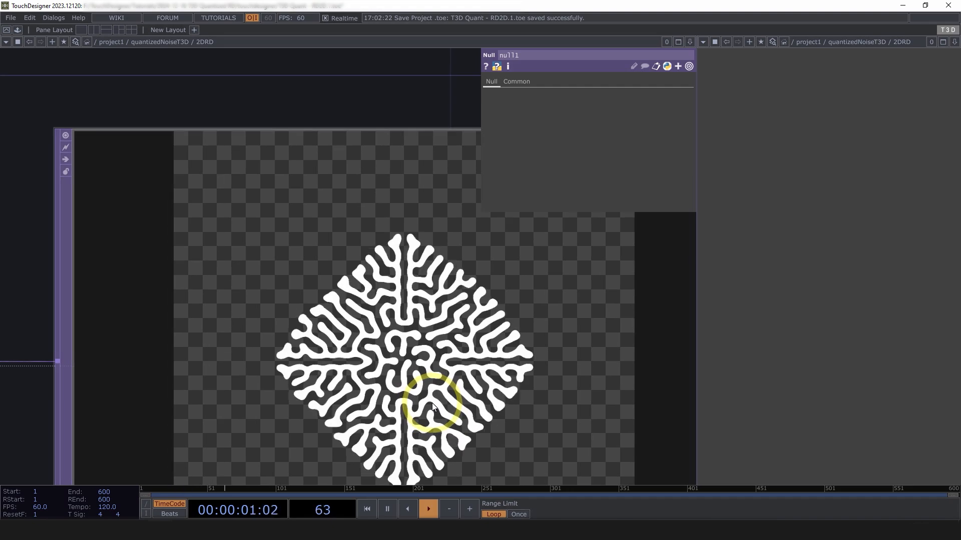
{"action": "scroll", "coordinate": [432, 402], "scroll_direction": "down", "scroll_amount": 4}
{"action": "scroll", "coordinate": [438, 438], "scroll_direction": "up", "scroll_amount": 4}
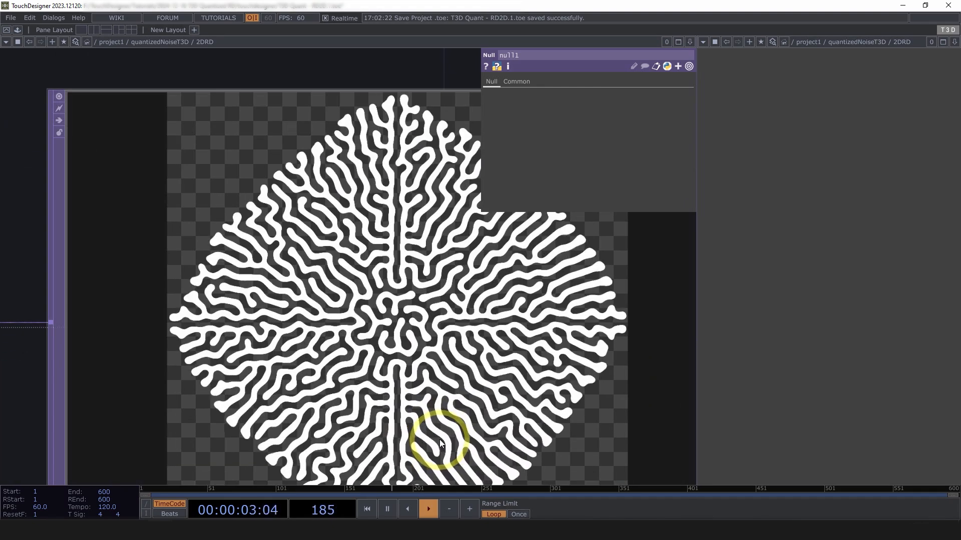
{"action": "scroll", "coordinate": [420, 388], "scroll_direction": "down", "scroll_amount": 6}
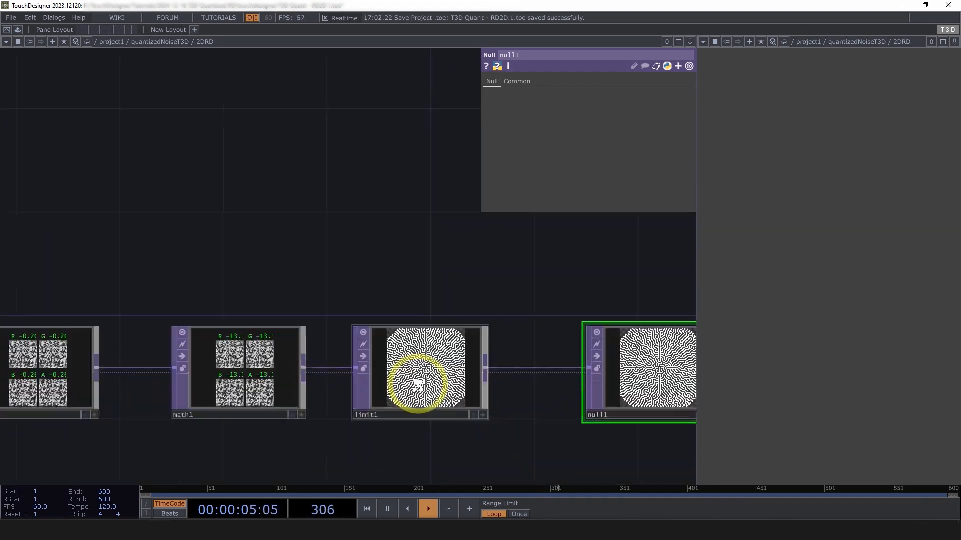
Display null1's output as the network background and review the sub1 and math1 channels.
{"action": "left_click", "coordinate": [580, 399]}
{"action": "scroll", "coordinate": [445, 313], "scroll_direction": "down", "scroll_amount": 3}
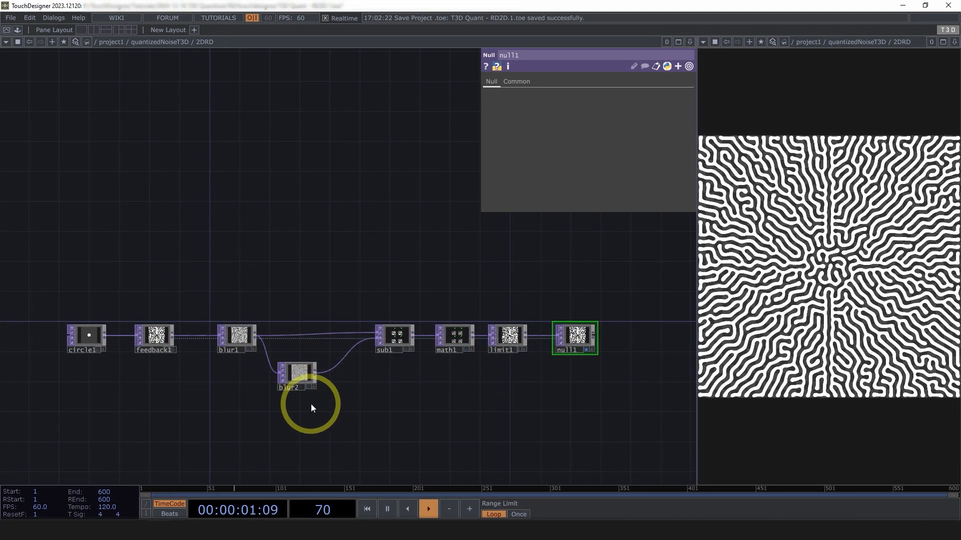
{"action": "scroll", "coordinate": [425, 347], "scroll_direction": "up", "scroll_amount": 15}
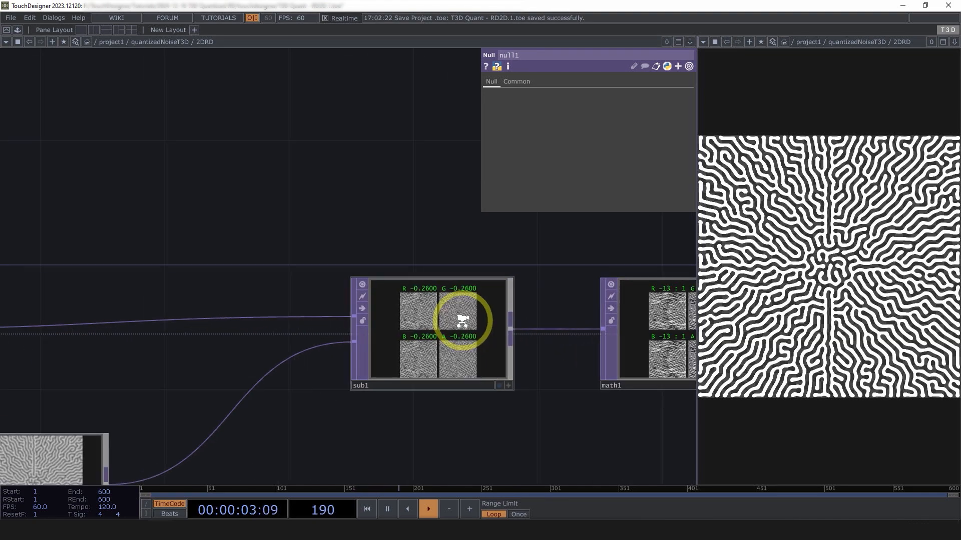
{"action": "scroll", "coordinate": [429, 341], "scroll_direction": "down", "scroll_amount": 20}
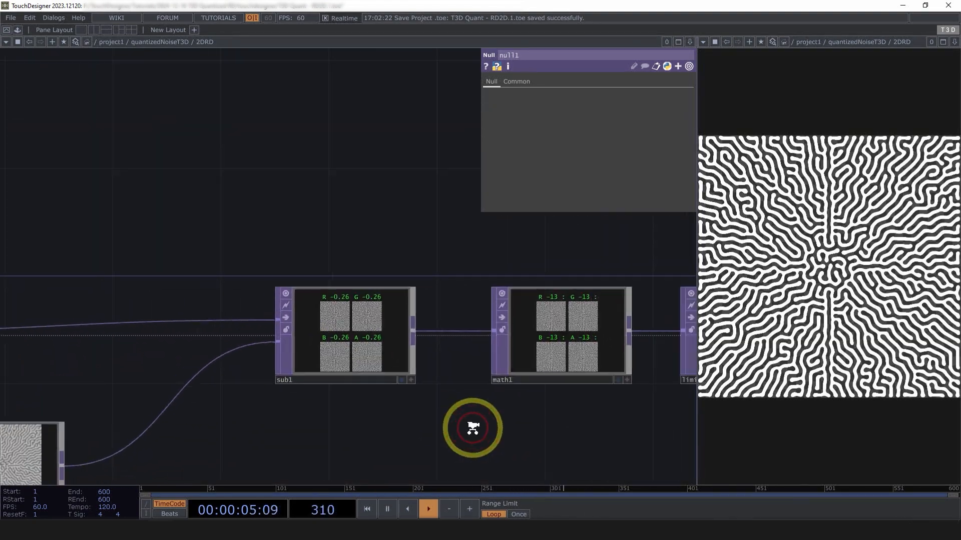
{"action": "scroll", "coordinate": [412, 407], "scroll_direction": "down", "scroll_amount": 6}
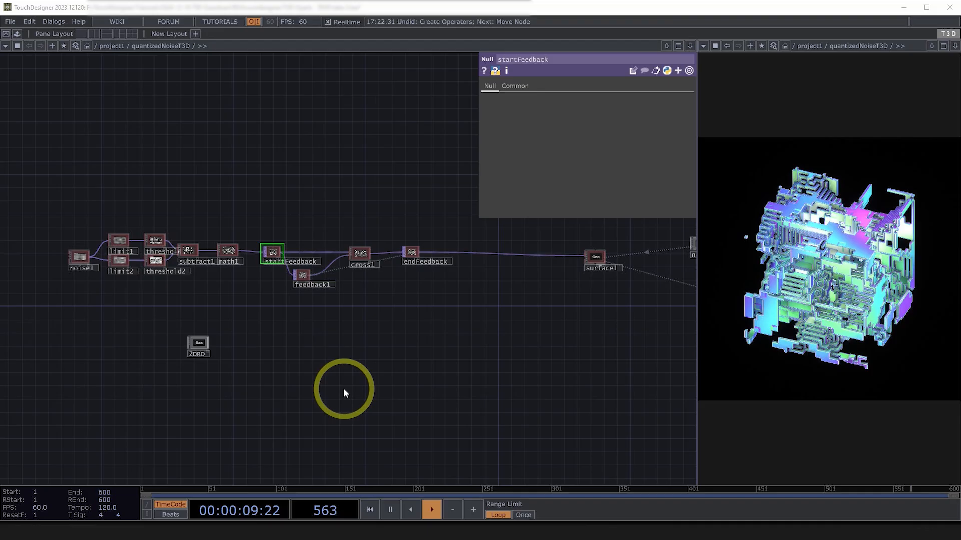
Add a T3D Box operator beside the 2DRD COMP in the quantizedNoiseT3D network.
{"action": "scroll", "coordinate": [343, 388], "scroll_direction": "up", "scroll_amount": 2}
{"action": "scroll", "coordinate": [146, 353], "scroll_direction": "up", "scroll_amount": 3}
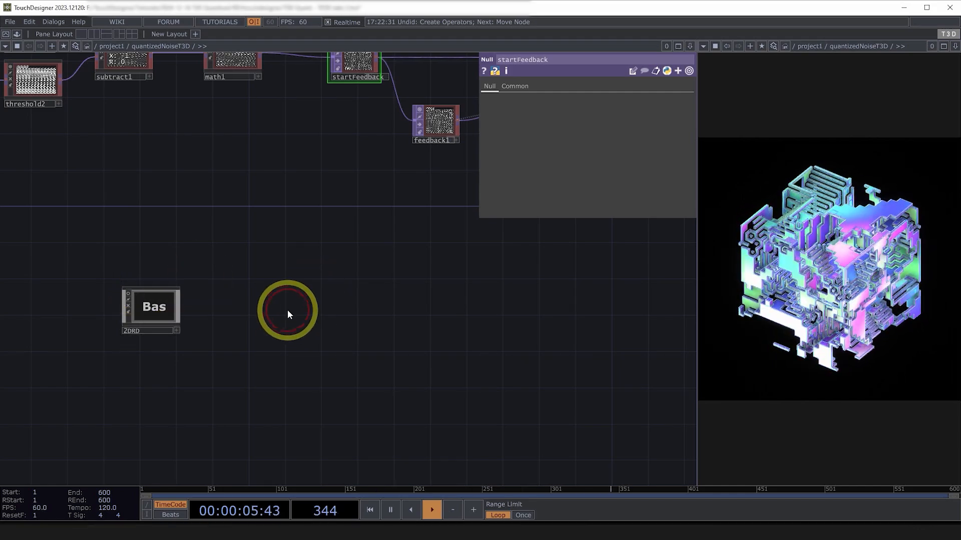
{"action": "key", "text": "Tab"}
{"action": "left_click", "coordinate": [113, 229]}
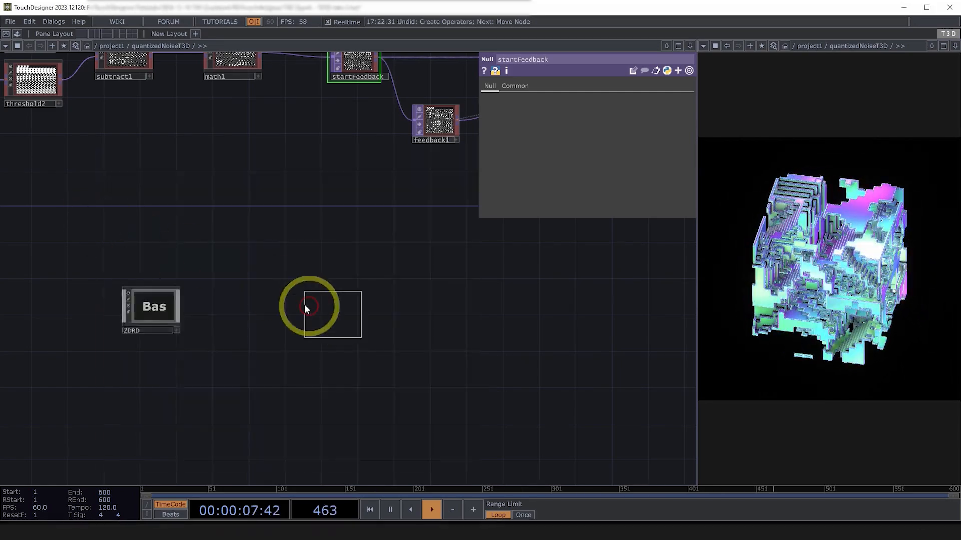
{"action": "left_click", "coordinate": [300, 303]}
{"action": "scroll", "coordinate": [248, 304], "scroll_direction": "up", "scroll_amount": 4}
{"action": "scroll", "coordinate": [247, 304], "scroll_direction": "up", "scroll_amount": 3}
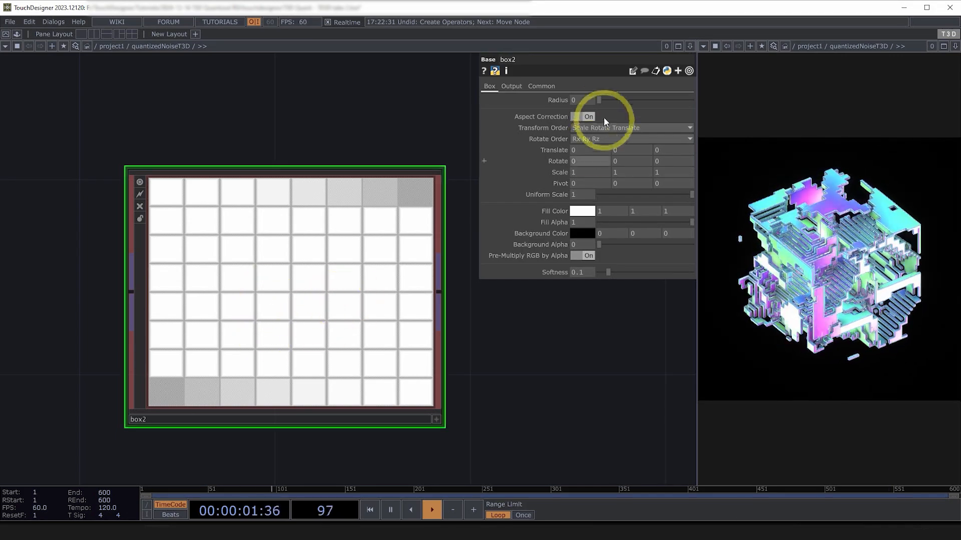
Expand box2's resolution values and copy the parent().par.Resolution expression from noise1's resolution.
{"action": "left_click", "coordinate": [550, 86]}
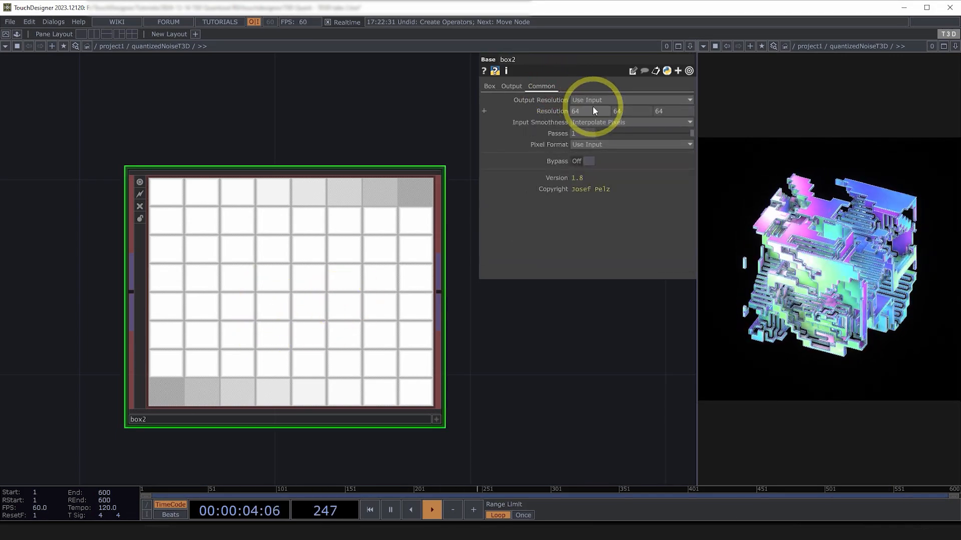
{"action": "left_click", "coordinate": [556, 110]}
{"action": "scroll", "coordinate": [308, 208], "scroll_direction": "down", "scroll_amount": 10}
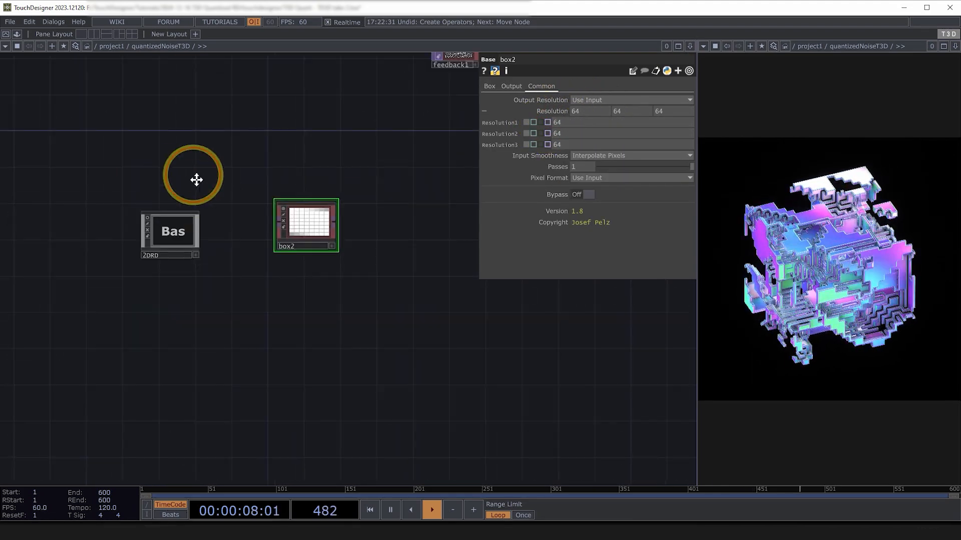
{"action": "left_click", "coordinate": [80, 193]}
{"action": "left_click", "coordinate": [585, 87]}
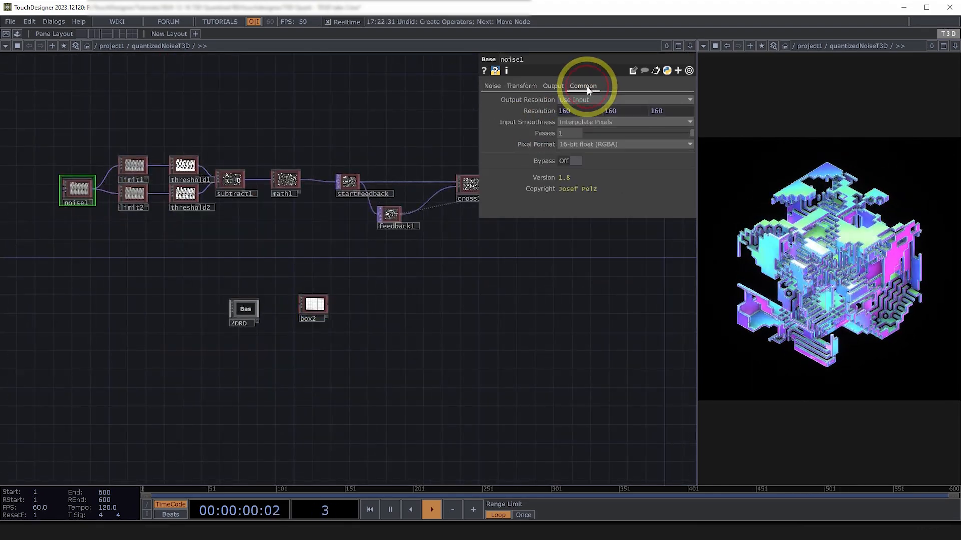
{"action": "left_click", "coordinate": [546, 112]}
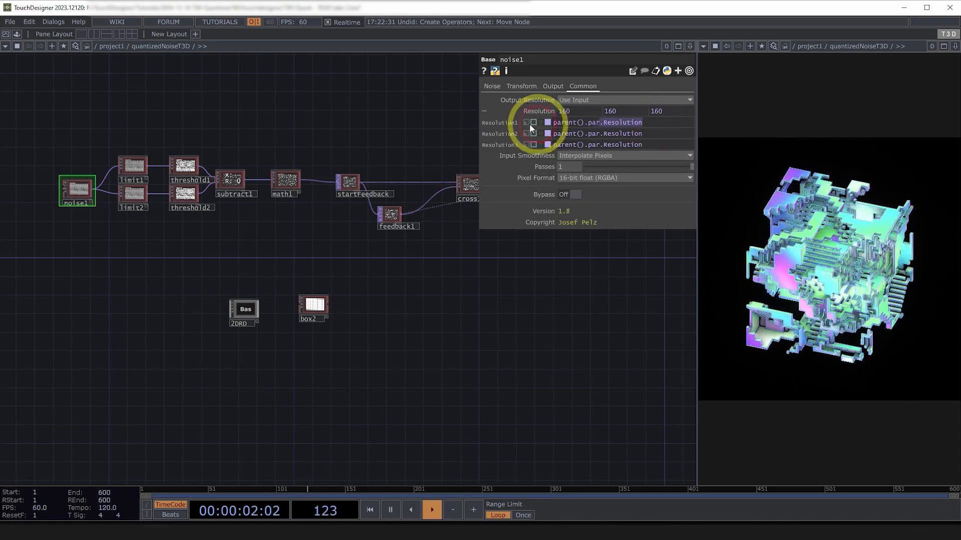
Set all three of box2's resolution values to the expression parent().par.Resolution.
{"action": "scroll", "coordinate": [353, 291], "scroll_direction": "up", "scroll_amount": 3}
{"action": "scroll", "coordinate": [287, 319], "scroll_direction": "up", "scroll_amount": 2}
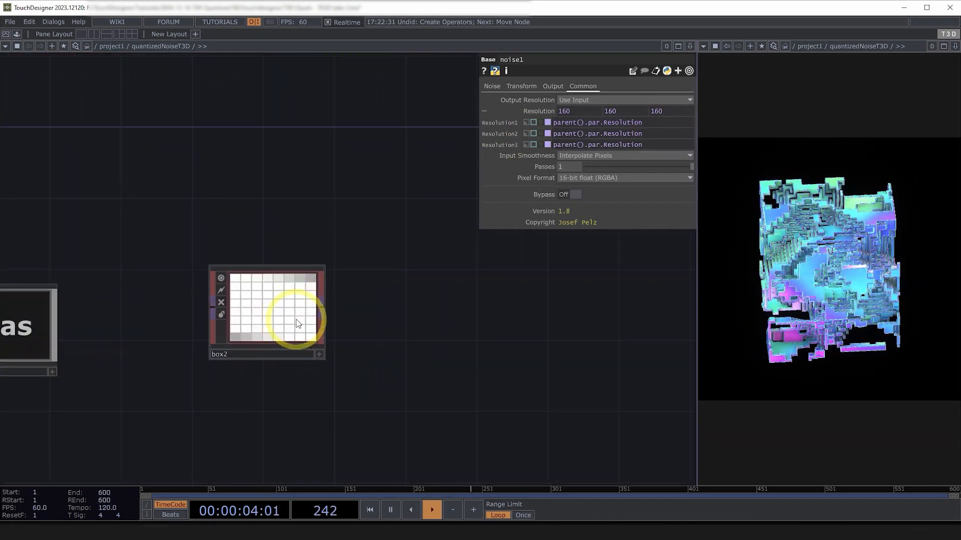
{"action": "left_click", "coordinate": [287, 319]}
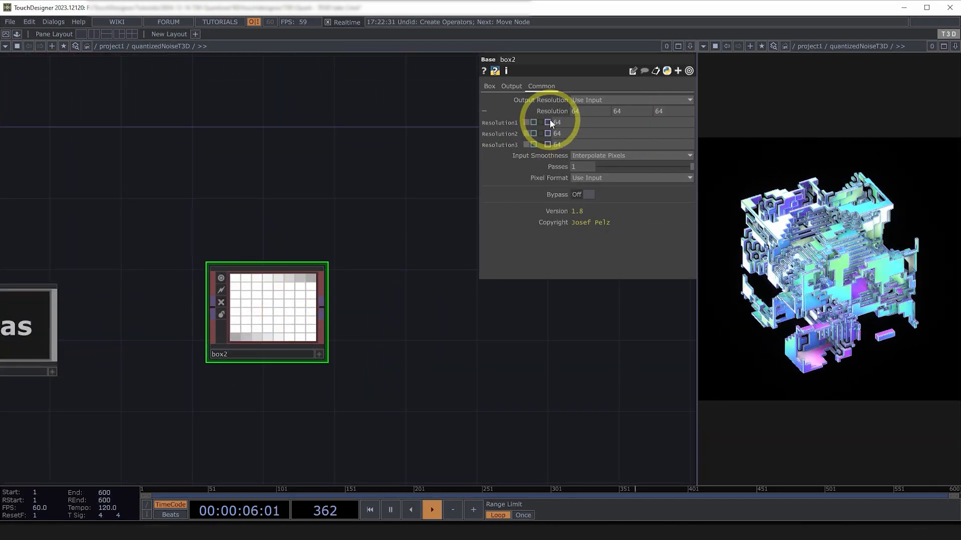
{"action": "left_click", "coordinate": [547, 122]}
{"action": "left_click", "coordinate": [547, 133]}
{"action": "left_click", "coordinate": [547, 144]}
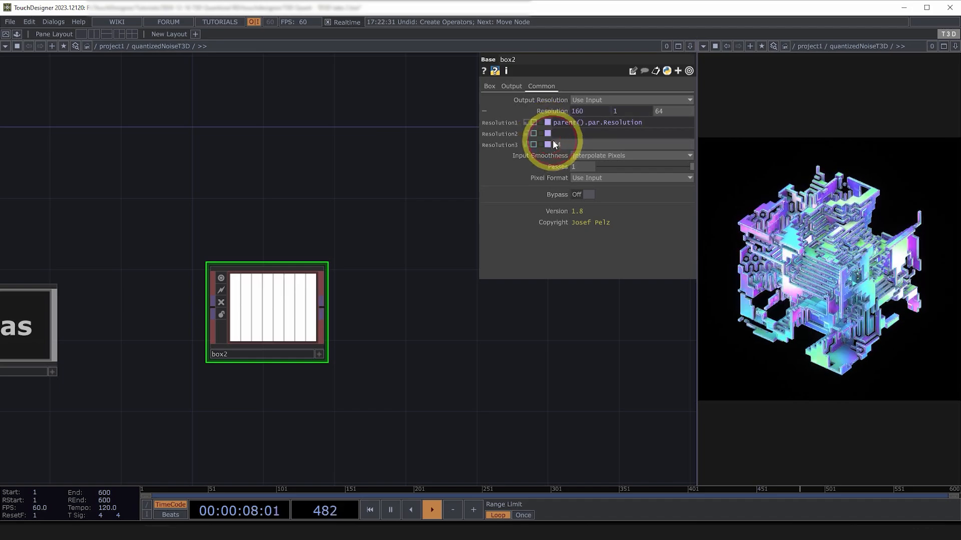
{"action": "left_click", "coordinate": [559, 134]}
{"action": "type", "text": "parent().par.Resolution"}
{"action": "left_click", "coordinate": [558, 144]}
{"action": "type", "text": "parent().par.Resolution"}
{"action": "left_click", "coordinate": [370, 179]}
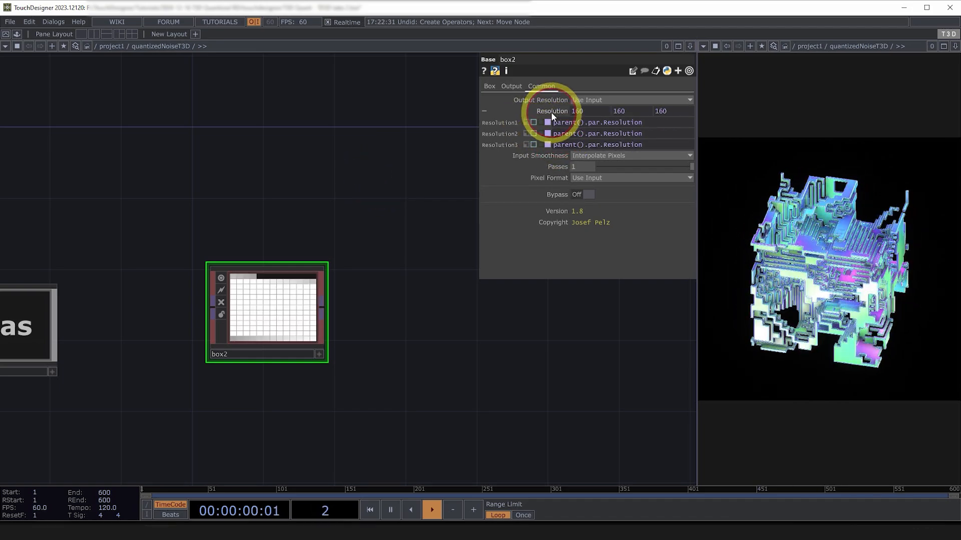
{"action": "left_click", "coordinate": [550, 111]}
Set box2's softness to 0 and its scale to 0.2 on all three axes.
{"action": "left_click", "coordinate": [398, 314]}
{"action": "left_click", "coordinate": [489, 87]}
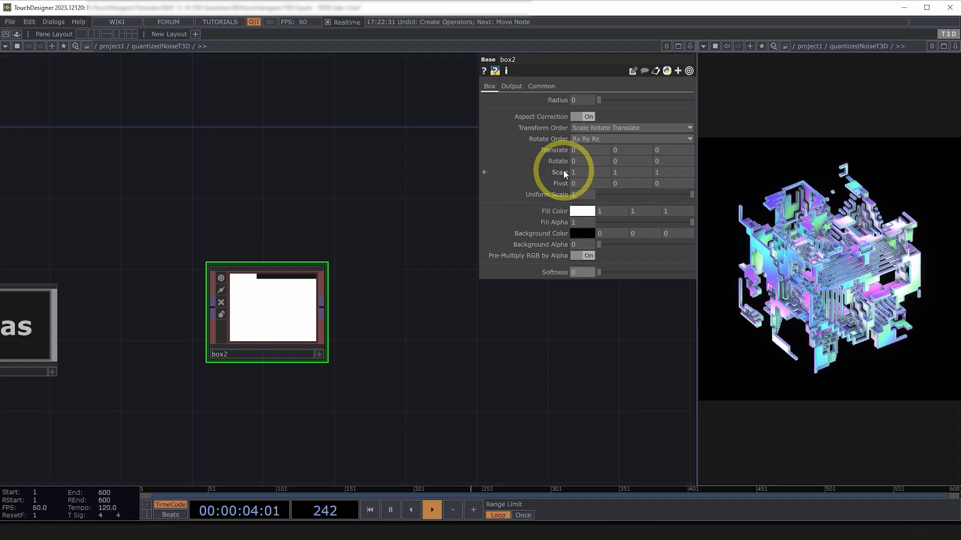
{"action": "left_click_drag", "start_coordinate": [563, 170], "coordinate": [406, 163]}
{"action": "scroll", "coordinate": [259, 330], "scroll_direction": "up", "scroll_amount": 2}
{"action": "scroll", "coordinate": [259, 330], "scroll_direction": "up", "scroll_amount": 1}
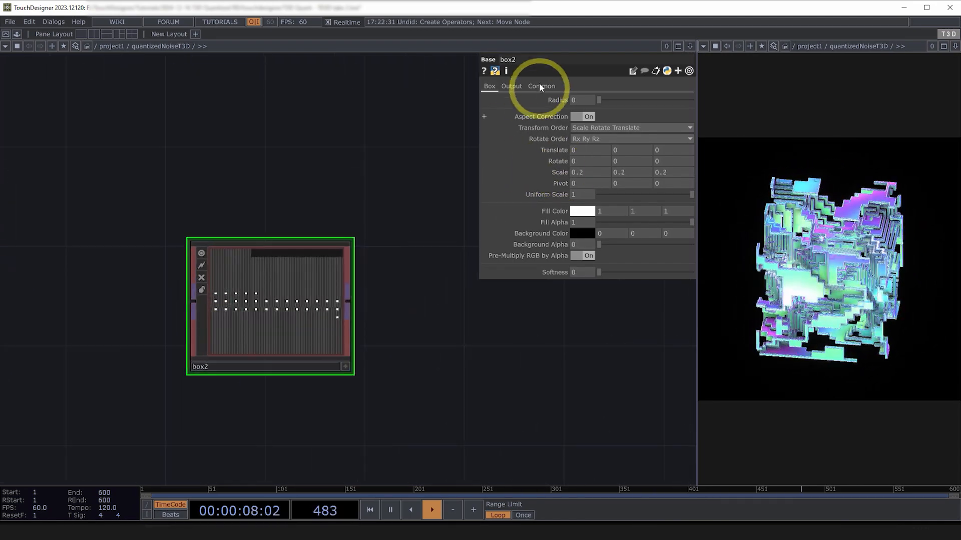
Set box2's pixel format to 16-bit float (RGBA).
{"action": "left_click", "coordinate": [540, 85]}
{"action": "left_click", "coordinate": [596, 145]}
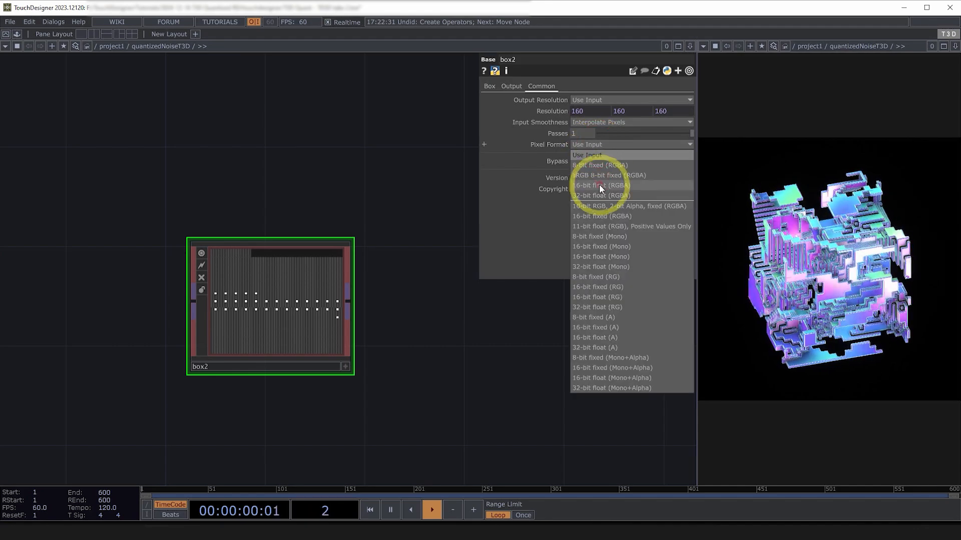
{"action": "left_click", "coordinate": [605, 185]}
{"action": "left_click_drag", "start_coordinate": [433, 325], "coordinate": [350, 336]}
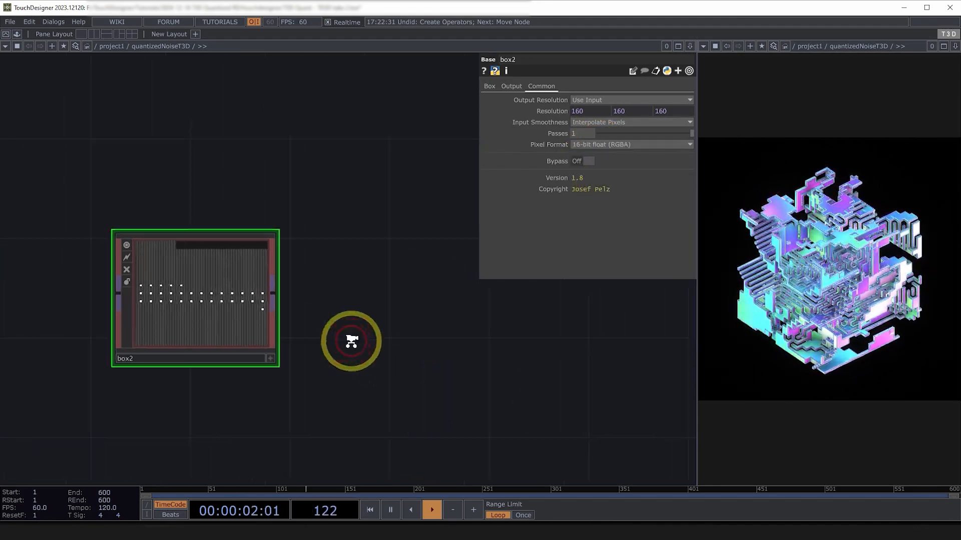
Append a T3D Feedback operator to box2's output.
{"action": "scroll", "coordinate": [303, 369], "scroll_direction": "down", "scroll_amount": 4}
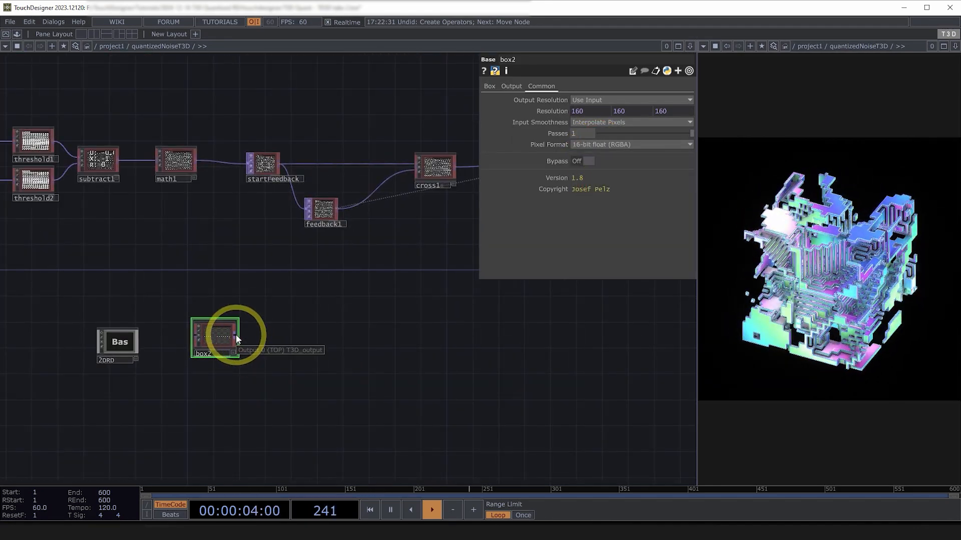
{"action": "right_click", "coordinate": [236, 335]}
{"action": "type", "text": "fe"}
{"action": "left_click", "coordinate": [59, 322]}
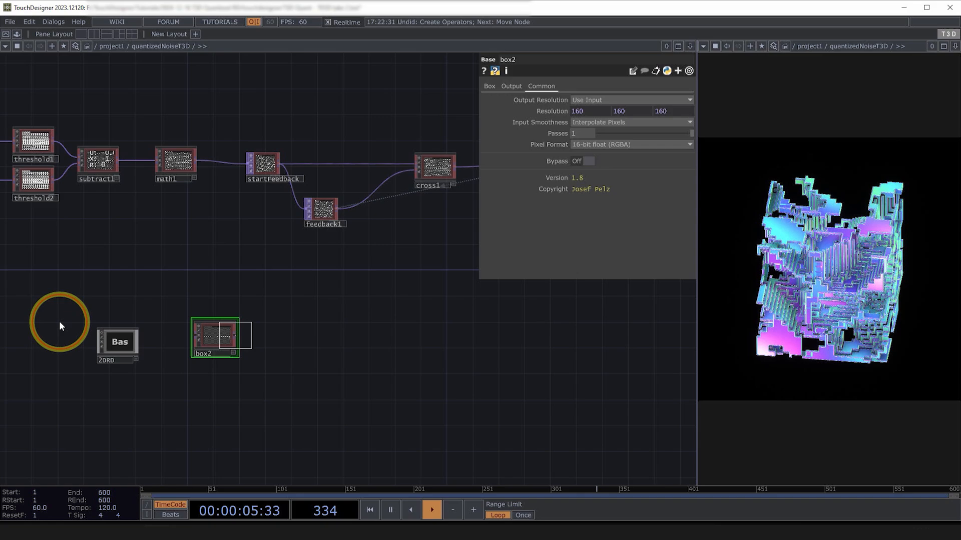
{"action": "left_click", "coordinate": [287, 338]}
{"action": "scroll", "coordinate": [287, 338], "scroll_direction": "up", "scroll_amount": 5}
{"action": "scroll", "coordinate": [299, 366], "scroll_direction": "down", "scroll_amount": 4}
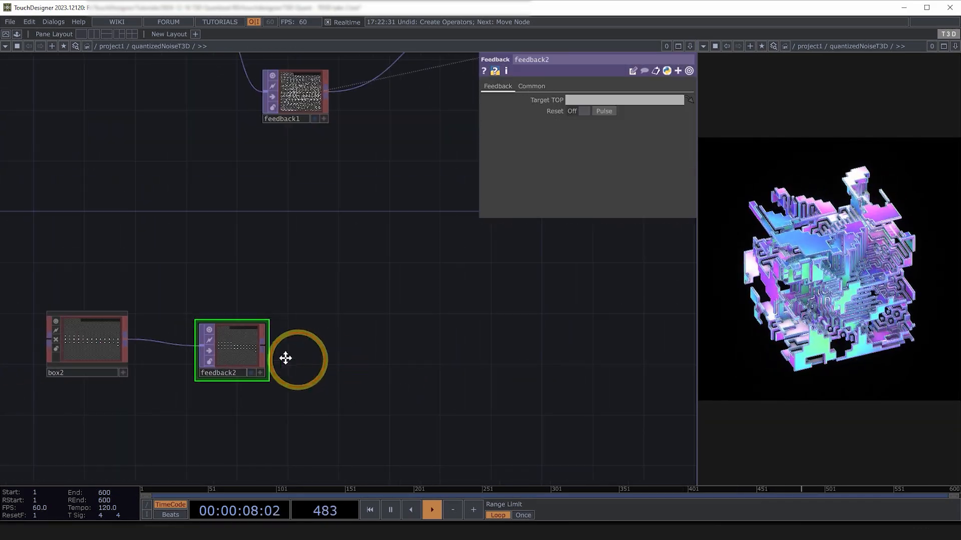
Append a T3D Blur operator with 3 passes to feedback2's output.
{"action": "left_click_drag", "start_coordinate": [281, 359], "coordinate": [240, 354]}
{"action": "right_click", "coordinate": [182, 336]}
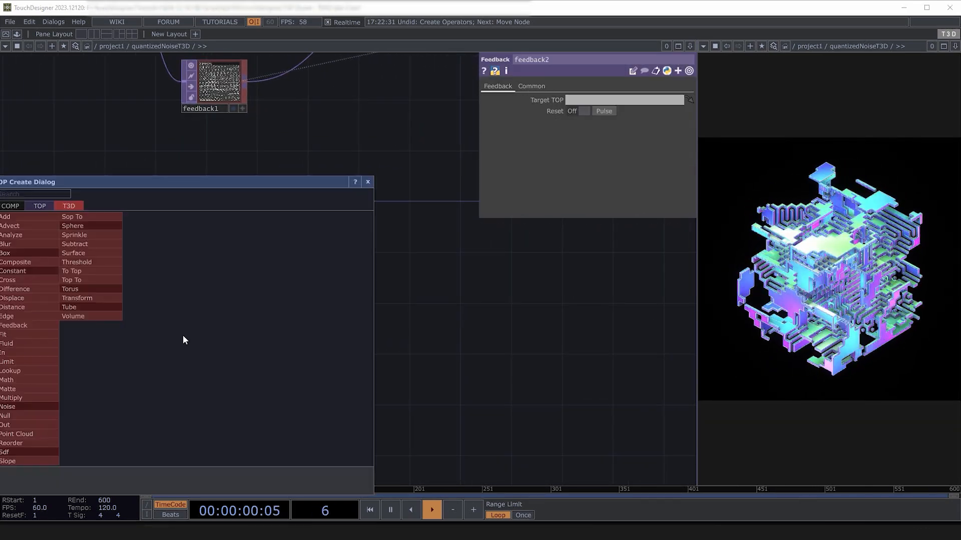
{"action": "left_click", "coordinate": [75, 300]}
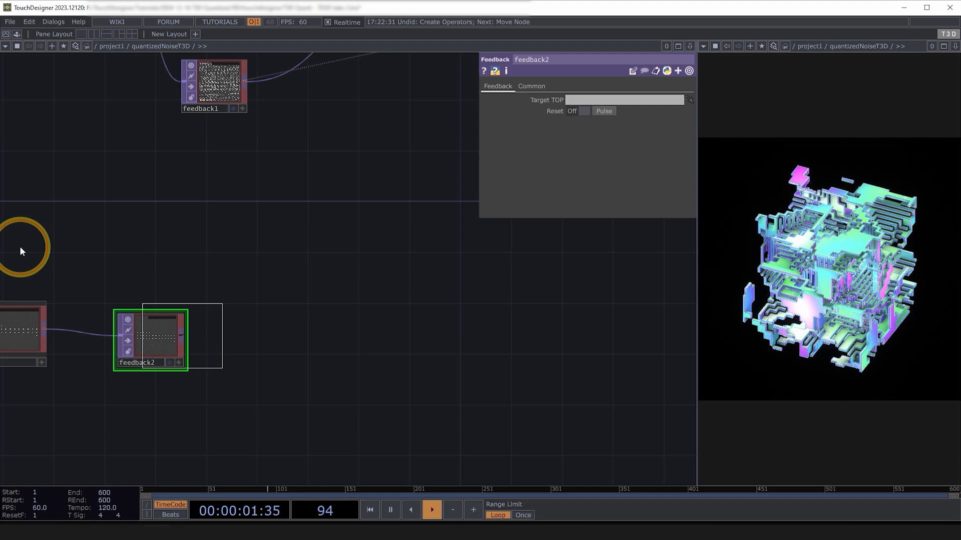
{"action": "left_click", "coordinate": [290, 340]}
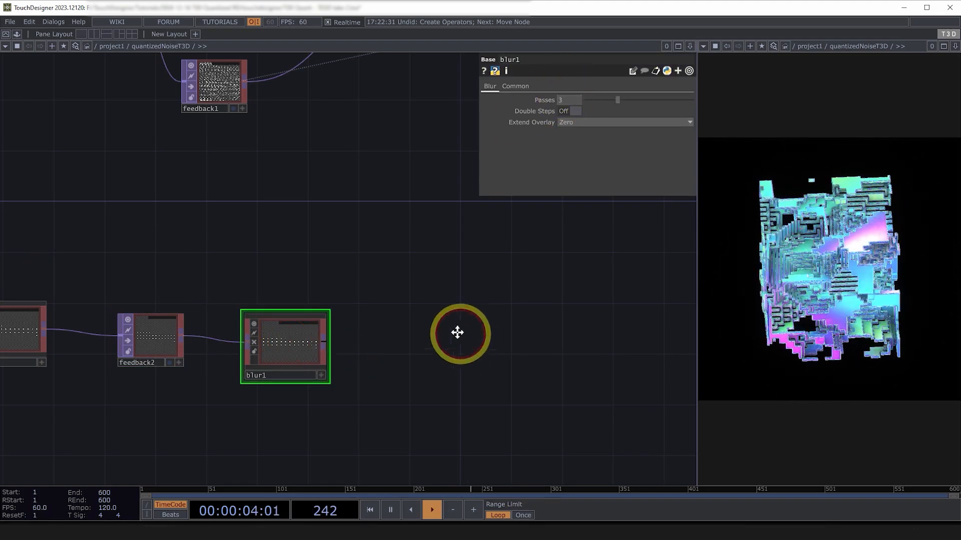
{"action": "left_click_drag", "start_coordinate": [458, 332], "coordinate": [436, 322]}
{"action": "key", "text": "ctrl+v"}
{"action": "key", "text": "ctrl+z"}
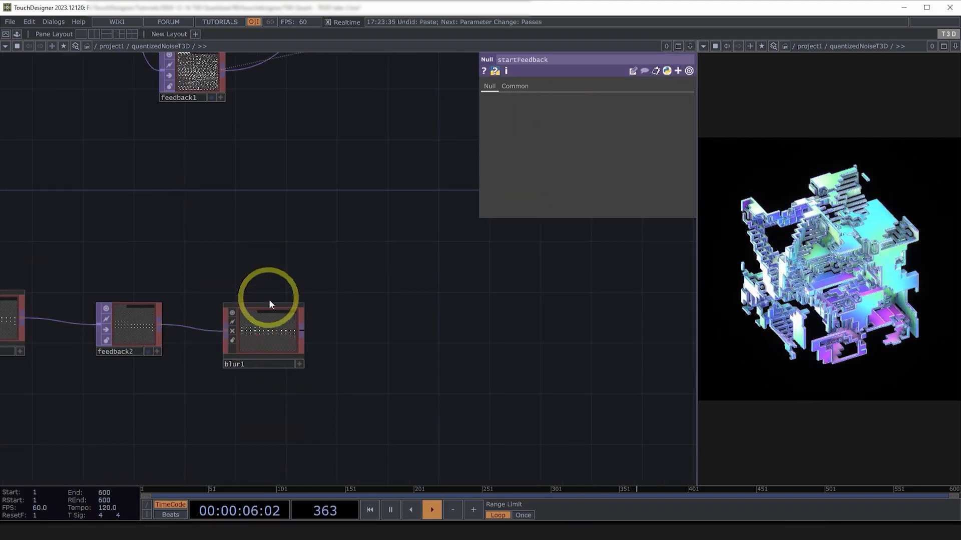
Duplicate blur1, feed blur1's output into the copy, and set the copy's passes to 4.
{"action": "left_click", "coordinate": [282, 326]}
{"action": "key", "text": "ctrl+c"}
{"action": "key", "text": "ctrl+v"}
{"action": "left_click_drag", "start_coordinate": [269, 428], "coordinate": [407, 428]}
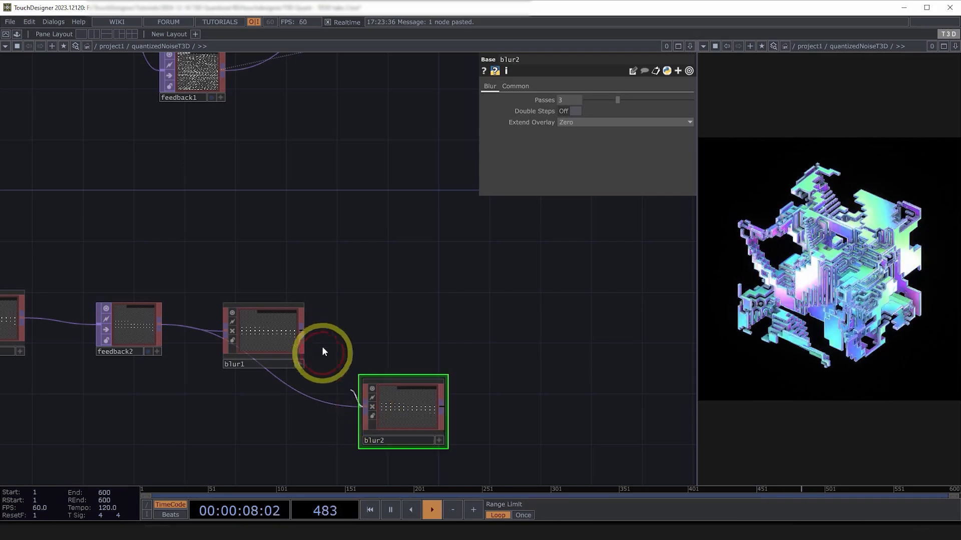
{"action": "left_click_drag", "start_coordinate": [302, 332], "coordinate": [430, 419]}
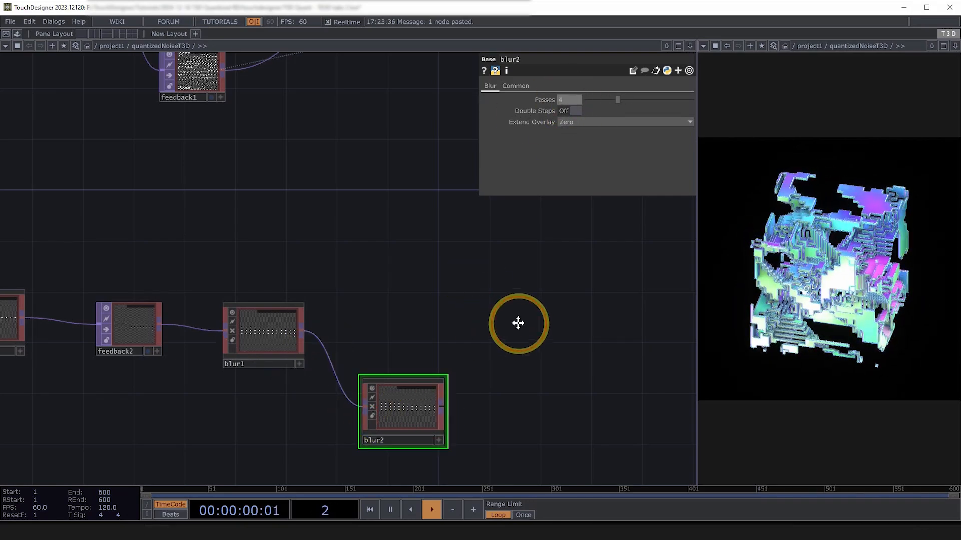
Add a T3D Subtract operator with blur1 as its first input and blur2 as its second input.
{"action": "scroll", "coordinate": [382, 301], "scroll_direction": "down", "scroll_amount": 3}
{"action": "left_click_drag", "start_coordinate": [518, 324], "coordinate": [323, 304]}
{"action": "scroll", "coordinate": [320, 303], "scroll_direction": "up", "scroll_amount": 1}
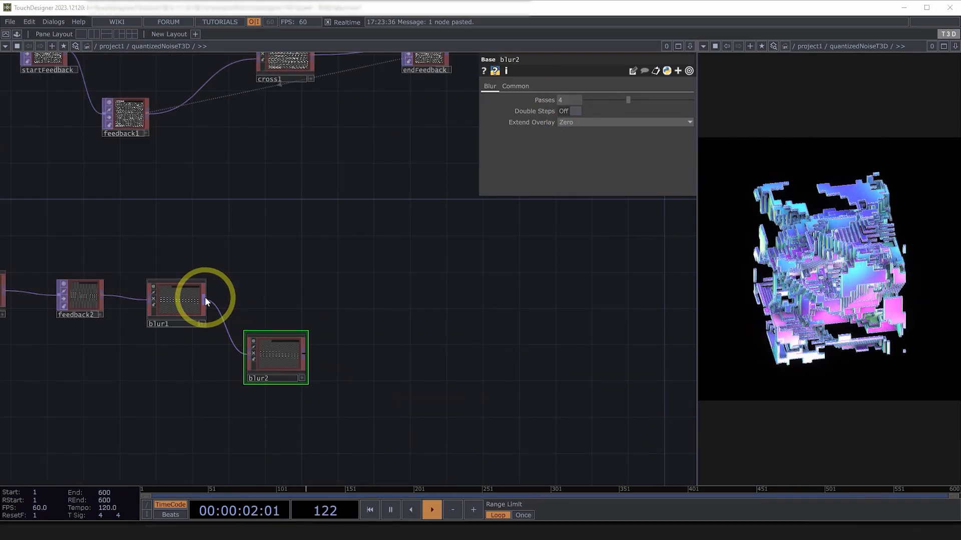
{"action": "right_click", "coordinate": [205, 300]}
{"action": "type", "text": "su"}
{"action": "left_click", "coordinate": [95, 215]}
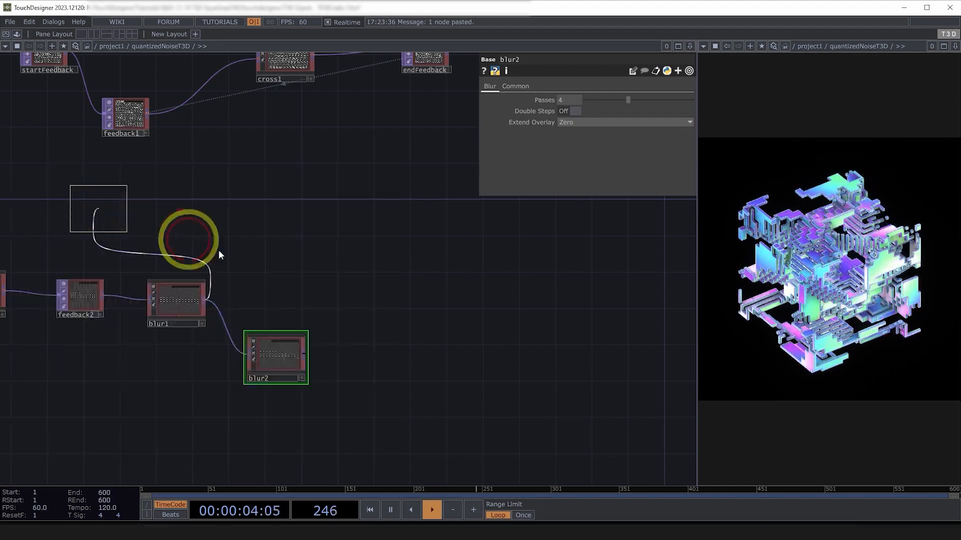
{"action": "left_click", "coordinate": [401, 308]}
{"action": "left_click_drag", "start_coordinate": [307, 350], "coordinate": [369, 310]}
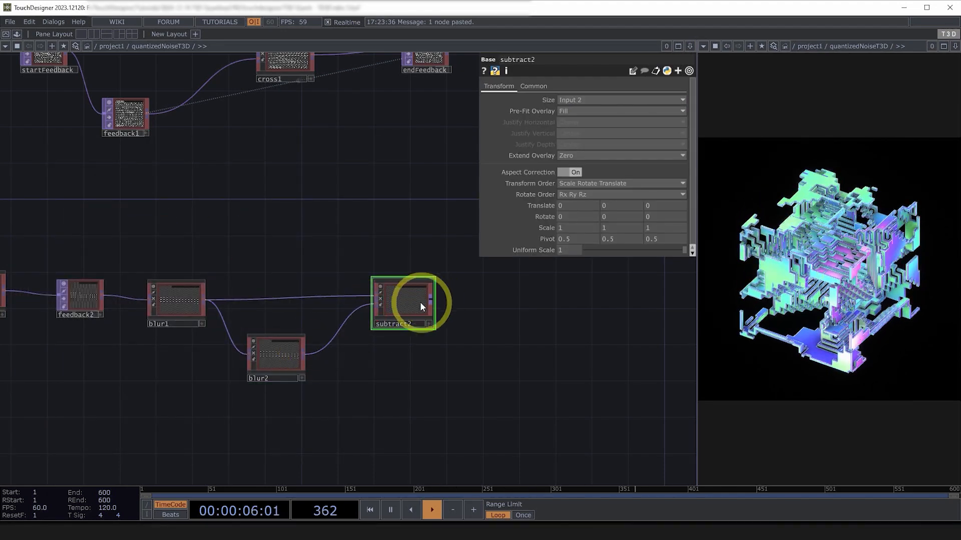
Append a T3D Math operator to subtract2's output.
{"action": "scroll", "coordinate": [422, 304], "scroll_direction": "up", "scroll_amount": 5}
{"action": "scroll", "coordinate": [384, 361], "scroll_direction": "down", "scroll_amount": 3}
{"action": "key", "text": "Tab"}
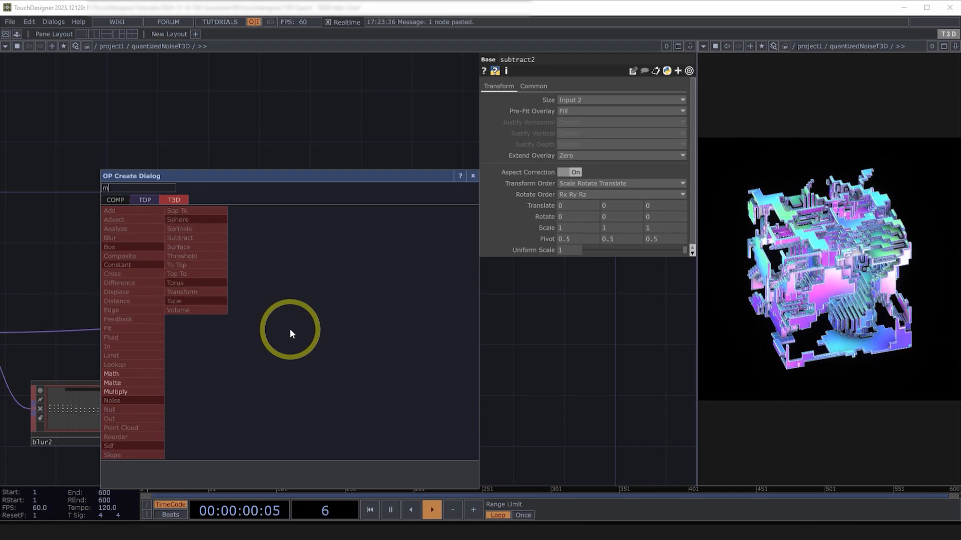
{"action": "left_click", "coordinate": [133, 375]}
{"action": "left_click", "coordinate": [367, 330]}
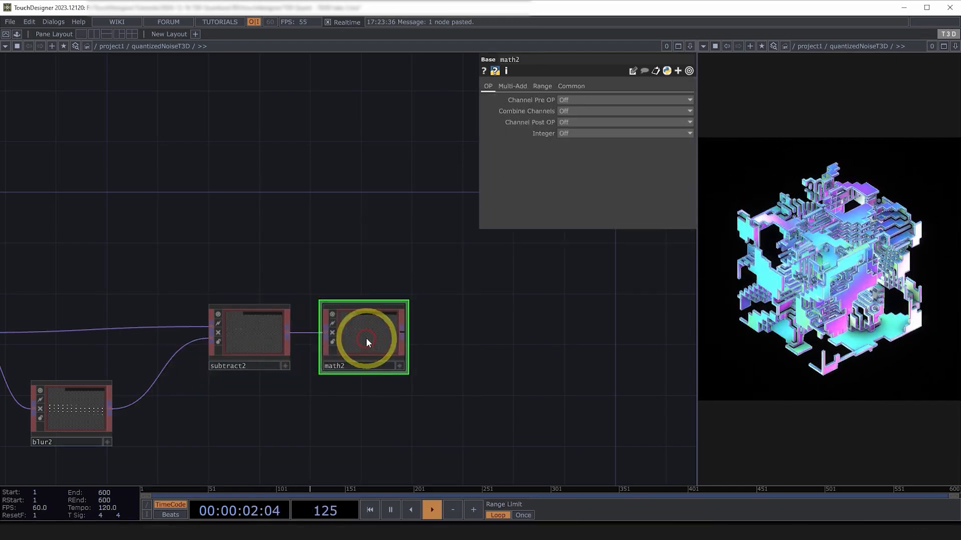
Set math2's Multiply value to 50.
{"action": "scroll", "coordinate": [366, 338], "scroll_direction": "up", "scroll_amount": 4}
{"action": "left_click", "coordinate": [518, 85]}
{"action": "left_click", "coordinate": [570, 113]}
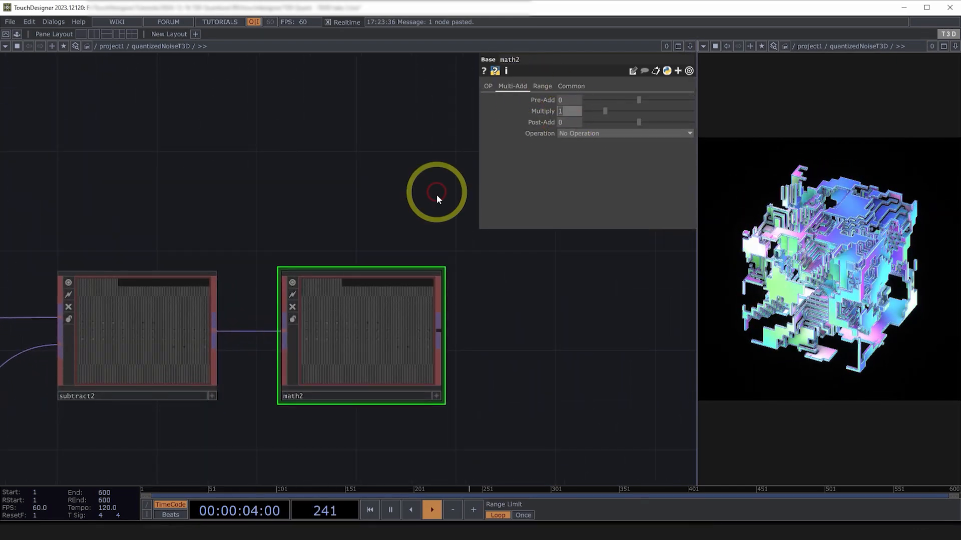
{"action": "type", "text": "50"}
{"action": "key", "text": "Return"}
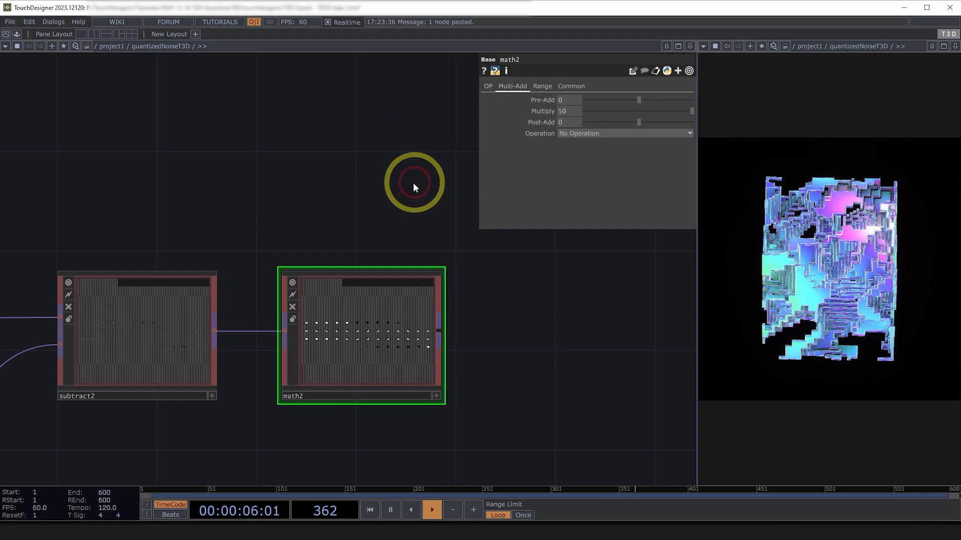
Append a T3D Limit operator to math2's output.
{"action": "scroll", "coordinate": [413, 184], "scroll_direction": "down", "scroll_amount": 1}
{"action": "left_click_drag", "start_coordinate": [412, 183], "coordinate": [256, 221]}
{"action": "scroll", "coordinate": [269, 271], "scroll_direction": "down", "scroll_amount": 3}
{"action": "key", "text": "Tab"}
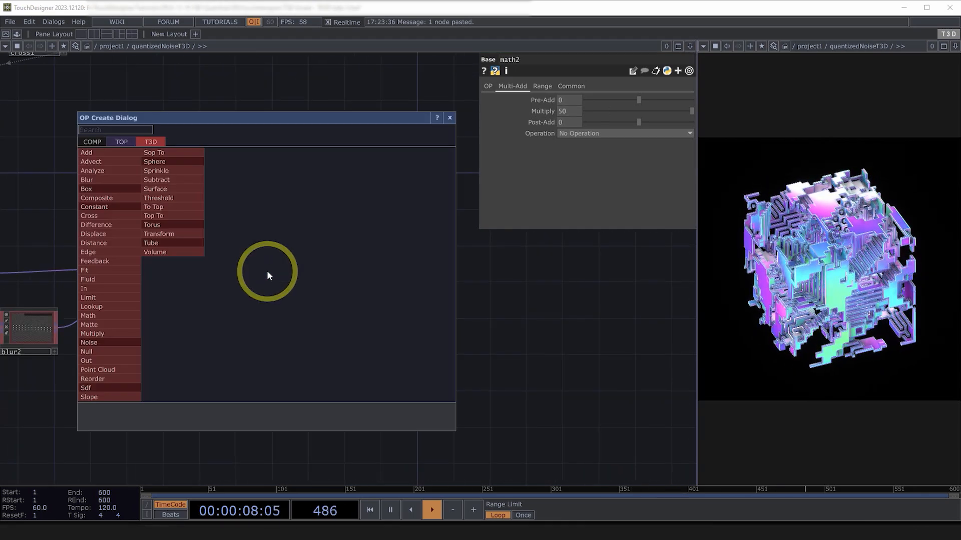
{"action": "type", "text": "li"}
{"action": "key", "text": "Return"}
{"action": "left_click", "coordinate": [323, 279]}
Set limit3's limit type to Clamp with a minimum value of 0.
{"action": "scroll", "coordinate": [324, 278], "scroll_direction": "up", "scroll_amount": 5}
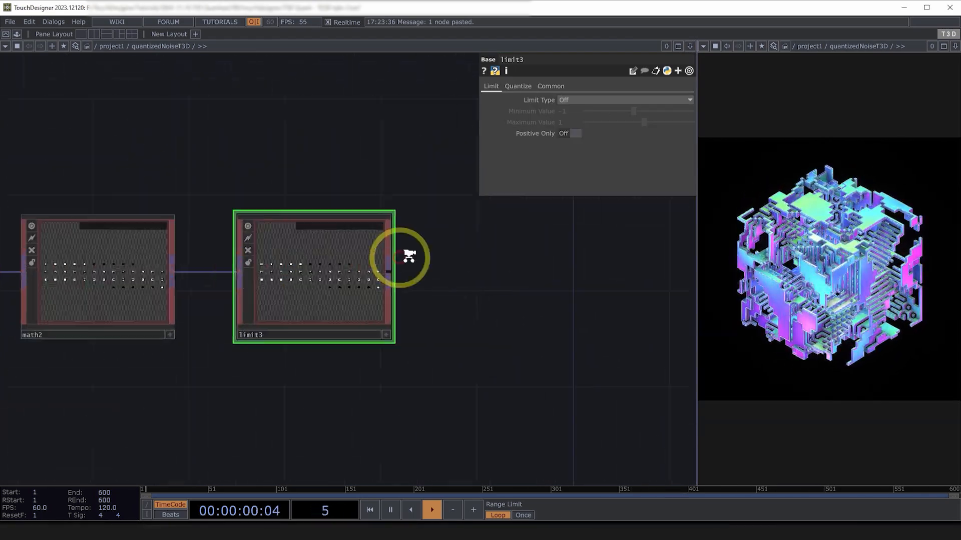
{"action": "left_click", "coordinate": [581, 100]}
{"action": "left_click", "coordinate": [573, 120]}
{"action": "left_click_drag", "start_coordinate": [571, 111], "coordinate": [519, 116]}
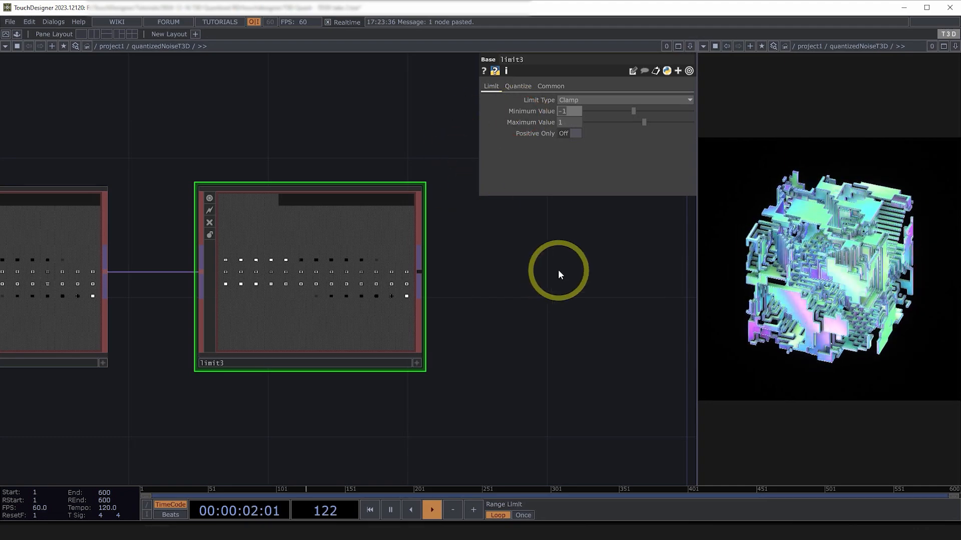
Append a T3D Box operator to limit3's output.
{"action": "scroll", "coordinate": [423, 343], "scroll_direction": "down", "scroll_amount": 5}
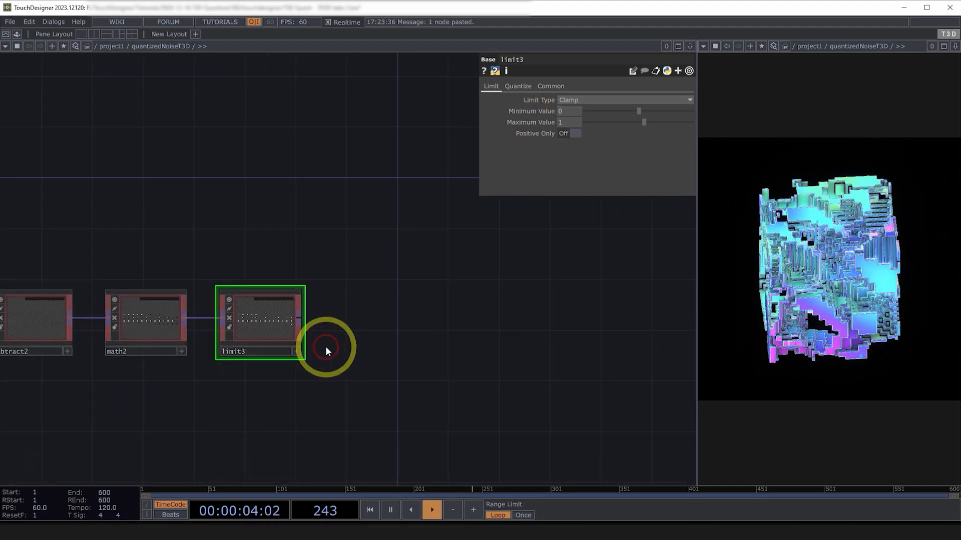
{"action": "scroll", "coordinate": [332, 346], "scroll_direction": "up", "scroll_amount": 1}
{"action": "right_click", "coordinate": [267, 300]}
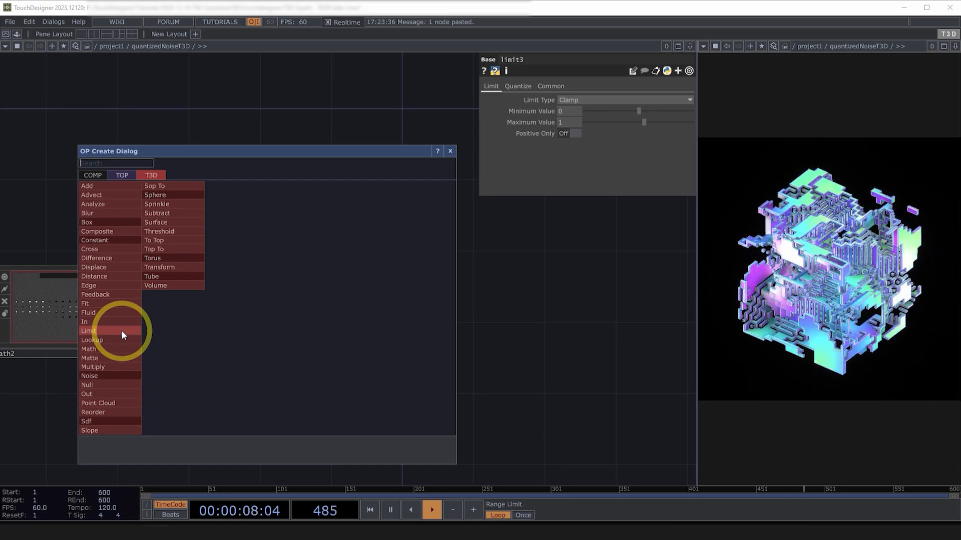
{"action": "left_click", "coordinate": [107, 227]}
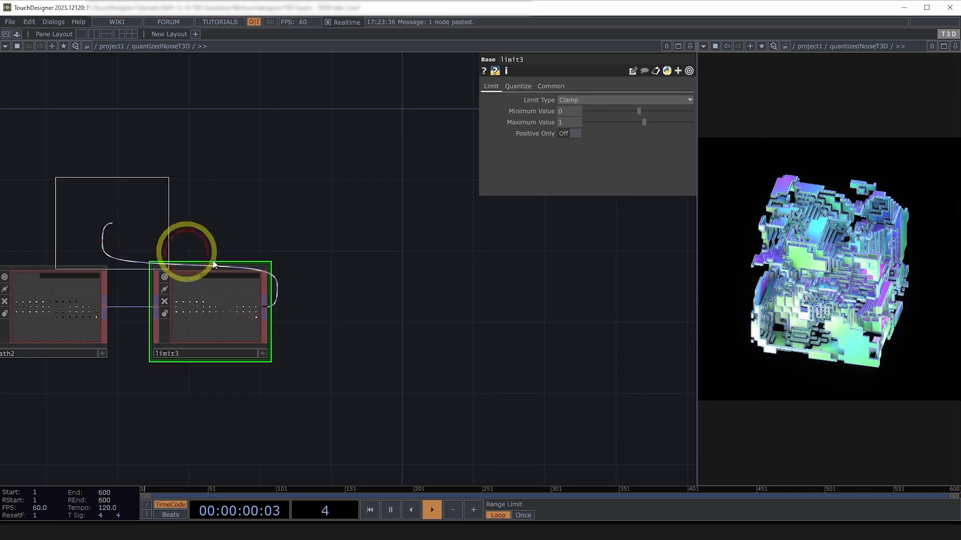
{"action": "left_click", "coordinate": [399, 318]}
Set box3's softness to 0 and its scale to 0.95 on all three axes.
{"action": "scroll", "coordinate": [399, 317], "scroll_direction": "up", "scroll_amount": 4}
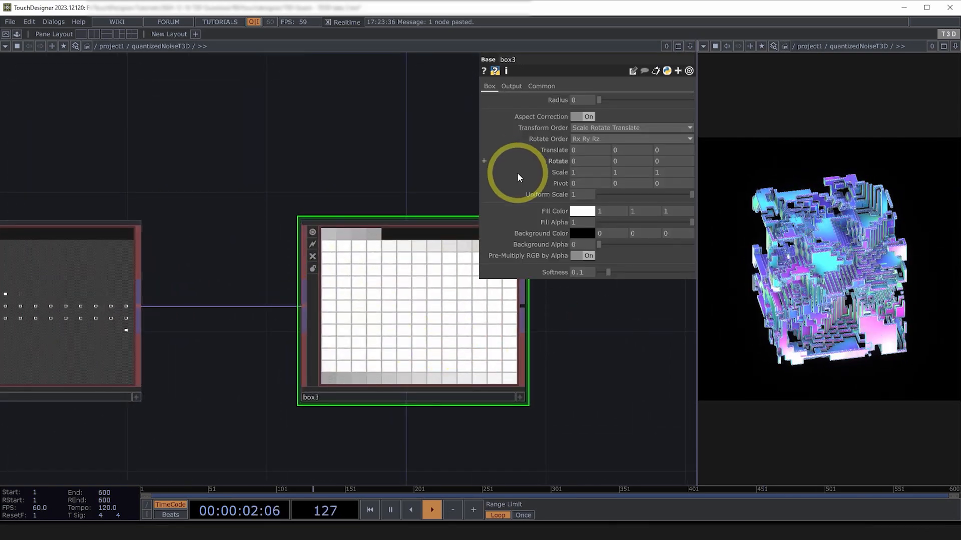
{"action": "scroll", "coordinate": [415, 301], "scroll_direction": "up", "scroll_amount": 2}
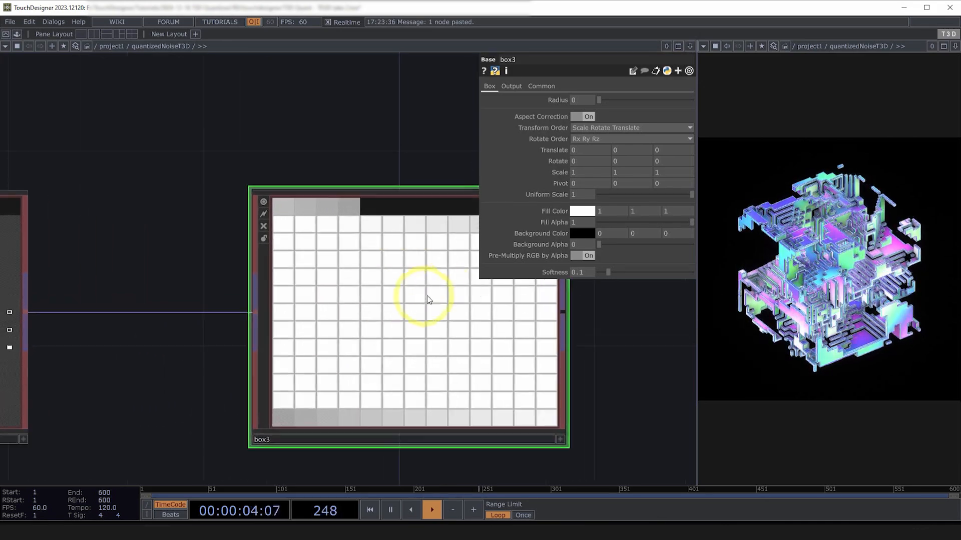
{"action": "left_click_drag", "start_coordinate": [611, 274], "coordinate": [486, 301]}
{"action": "scroll", "coordinate": [401, 342], "scroll_direction": "down", "scroll_amount": 2}
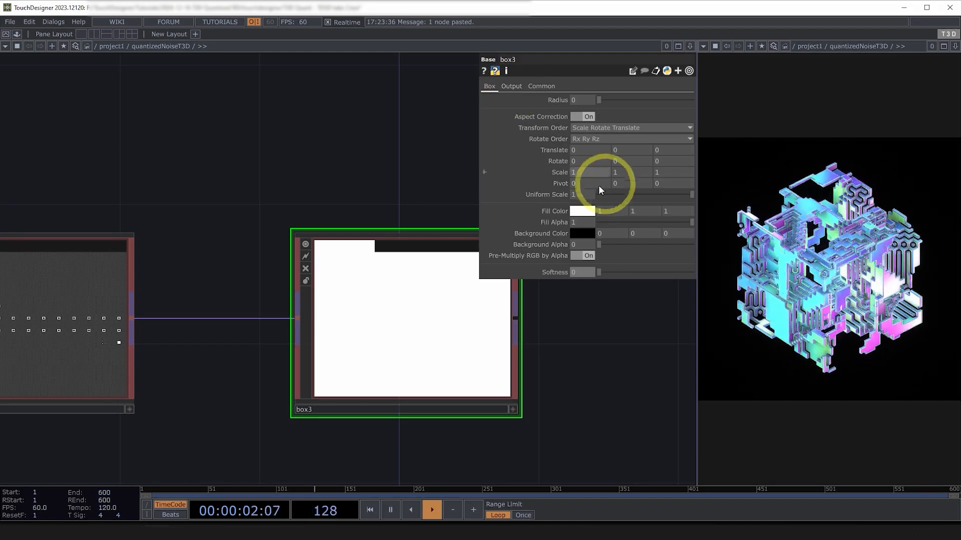
{"action": "left_click_drag", "start_coordinate": [558, 172], "coordinate": [559, 172]}
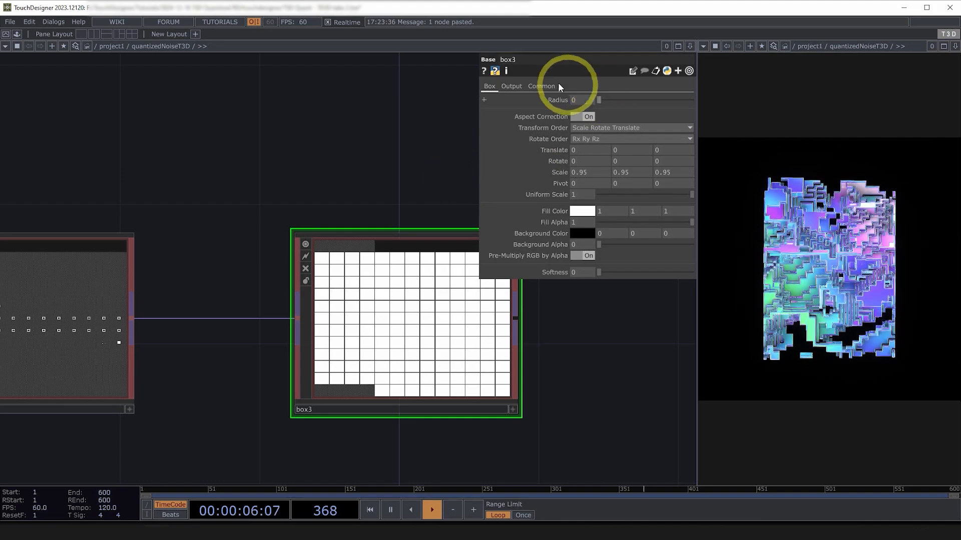
Set box3's operation for compositing with its input to Multiply.
{"action": "left_click", "coordinate": [521, 87]}
{"action": "left_click", "coordinate": [593, 110]}
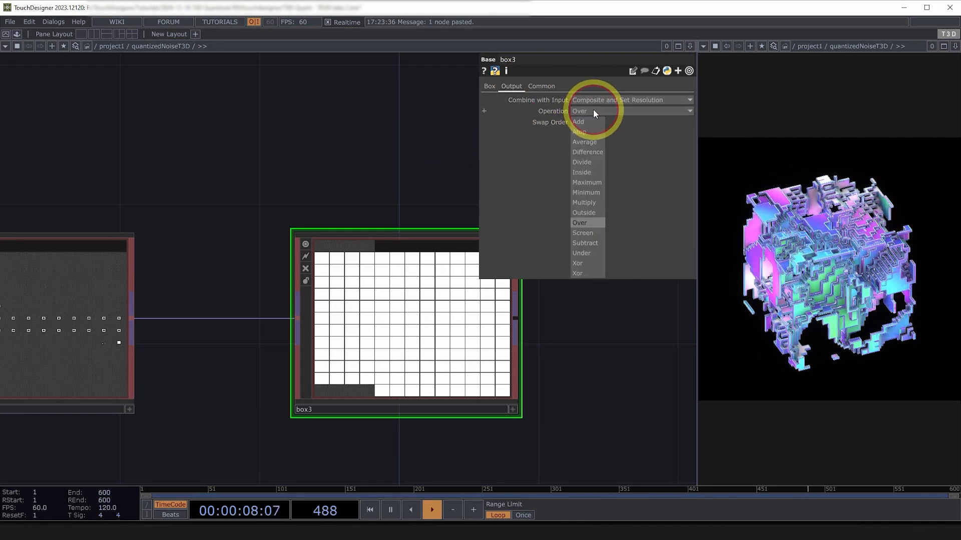
{"action": "left_click", "coordinate": [588, 202]}
Append a T3D Null operator to box3's output and name it endFeedback1.
{"action": "scroll", "coordinate": [386, 352], "scroll_direction": "down", "scroll_amount": 5}
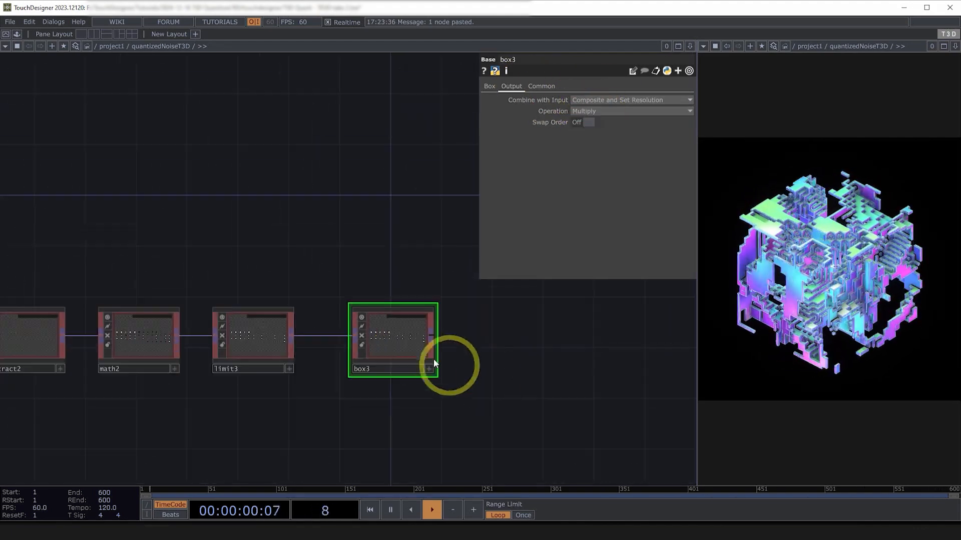
{"action": "left_click", "coordinate": [433, 335]}
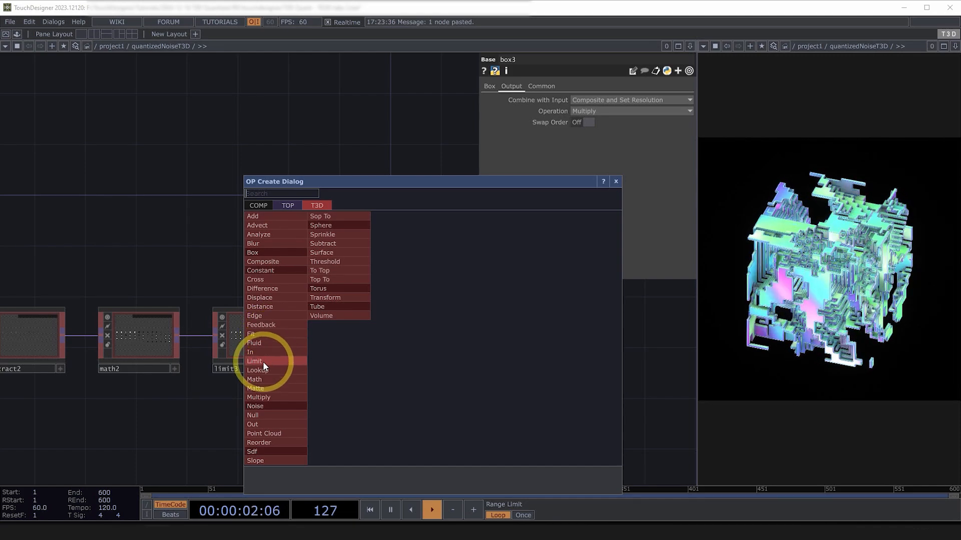
{"action": "left_click", "coordinate": [261, 415]}
{"action": "left_click", "coordinate": [564, 350]}
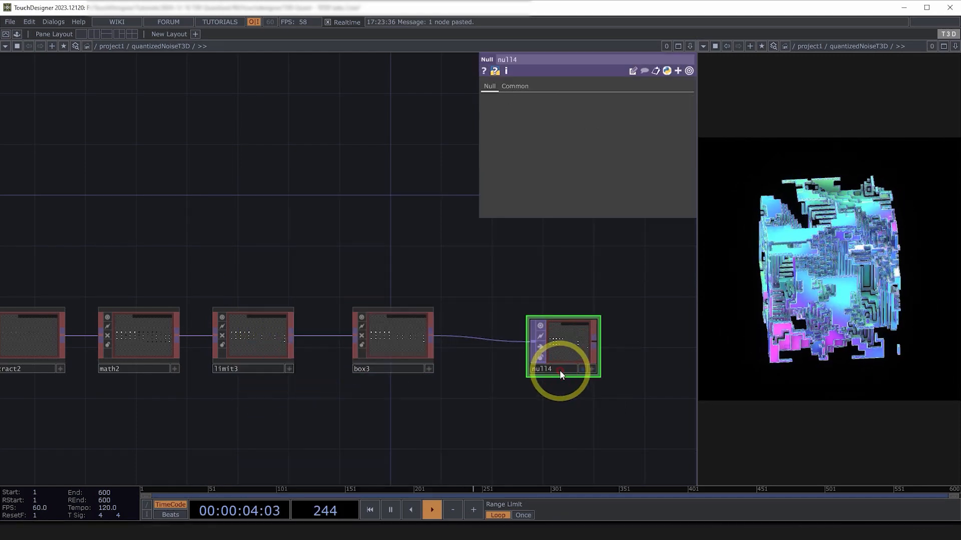
{"action": "type", "text": "endFeedback1"}
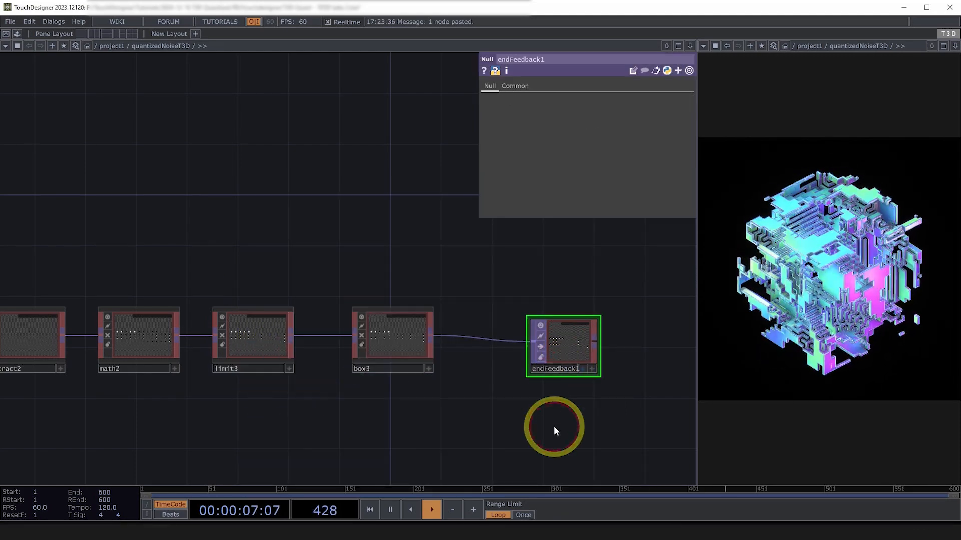
Assign endFeedback1 as the target of feedback2 to close the feedback loop.
{"action": "scroll", "coordinate": [553, 427], "scroll_direction": "up", "scroll_amount": 3}
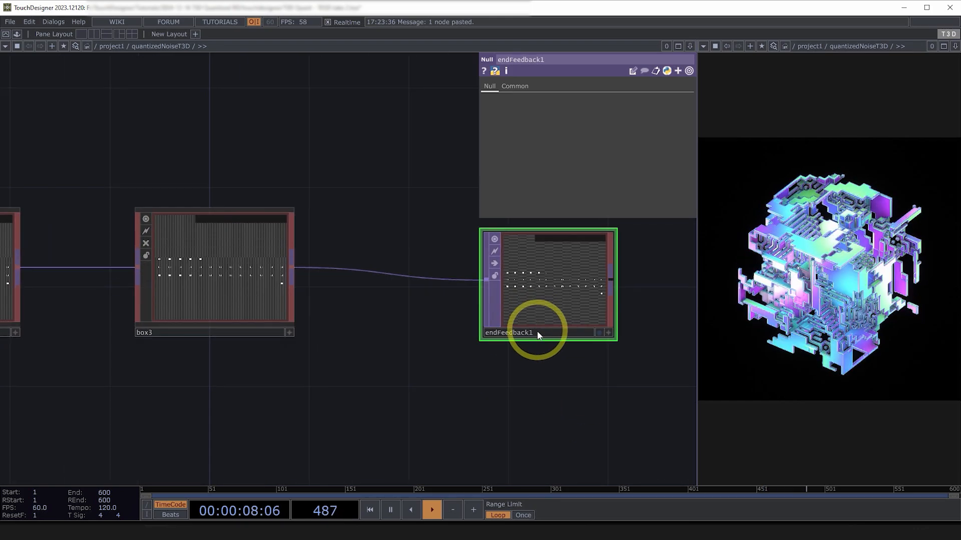
{"action": "scroll", "coordinate": [522, 343], "scroll_direction": "down", "scroll_amount": 8}
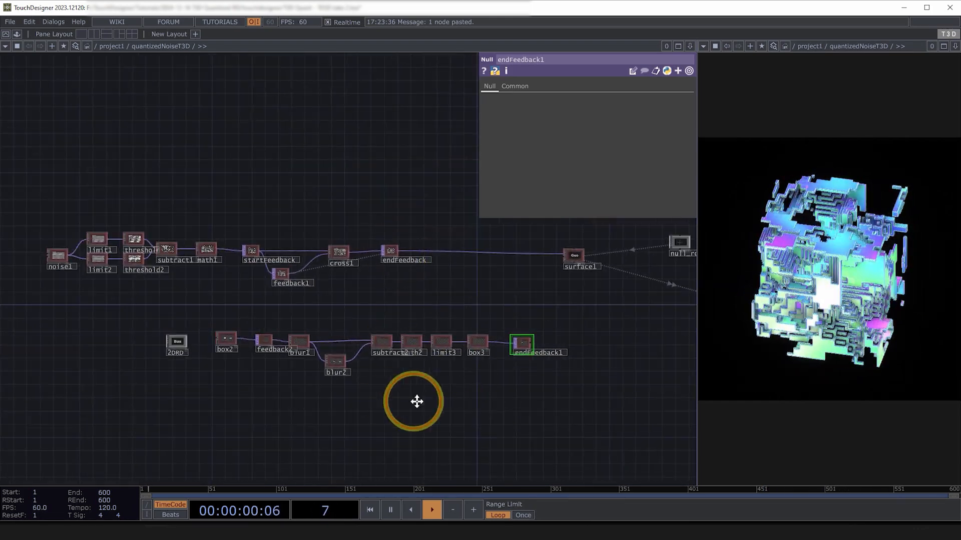
{"action": "left_click_drag", "start_coordinate": [416, 402], "coordinate": [487, 408]}
{"action": "scroll", "coordinate": [525, 394], "scroll_direction": "up", "scroll_amount": 3}
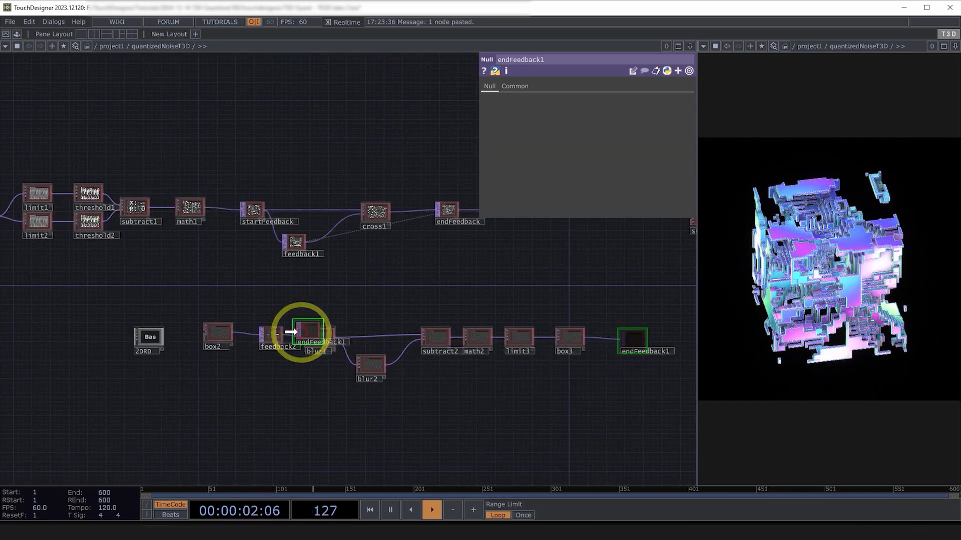
Examine the evolving reaction-diffusion slices in math2's output at close range.
{"action": "scroll", "coordinate": [461, 336], "scroll_direction": "up", "scroll_amount": 10}
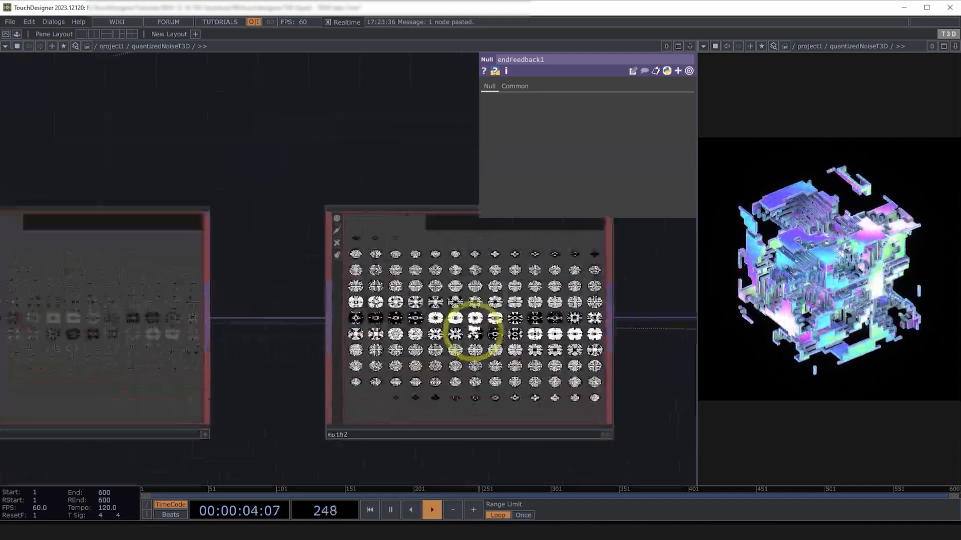
{"action": "scroll", "coordinate": [500, 380], "scroll_direction": "down", "scroll_amount": 5}
{"action": "scroll", "coordinate": [505, 402], "scroll_direction": "up", "scroll_amount": 8}
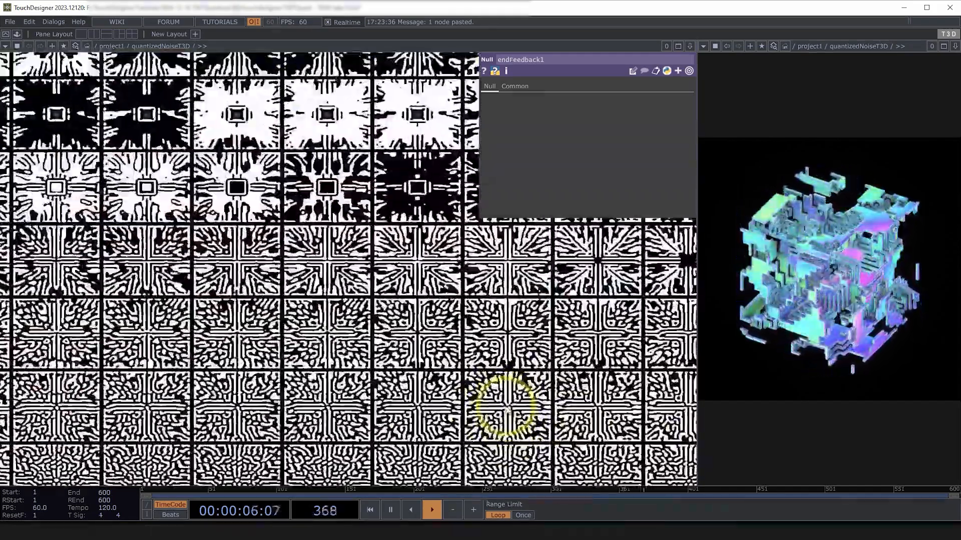
{"action": "scroll", "coordinate": [478, 411], "scroll_direction": "down", "scroll_amount": 4}
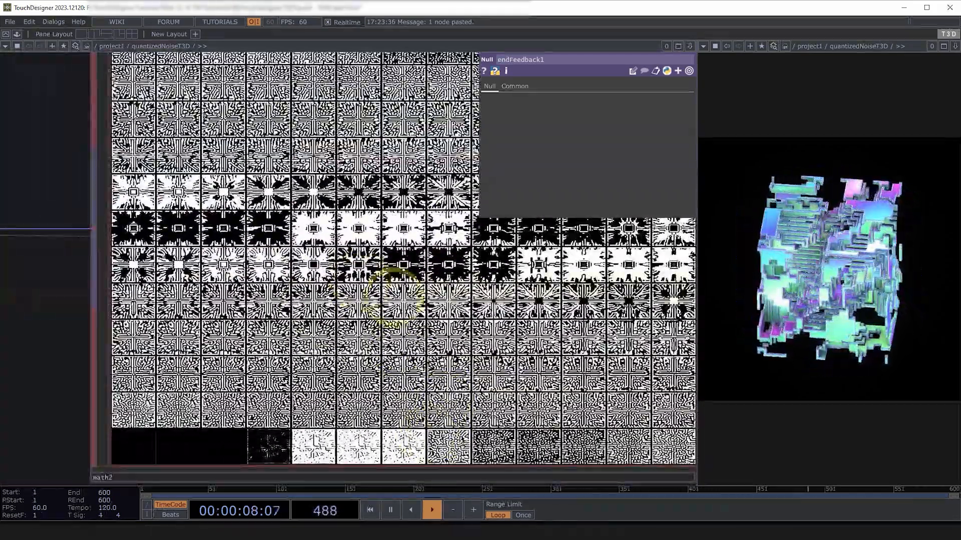
{"action": "scroll", "coordinate": [388, 356], "scroll_direction": "up", "scroll_amount": 5}
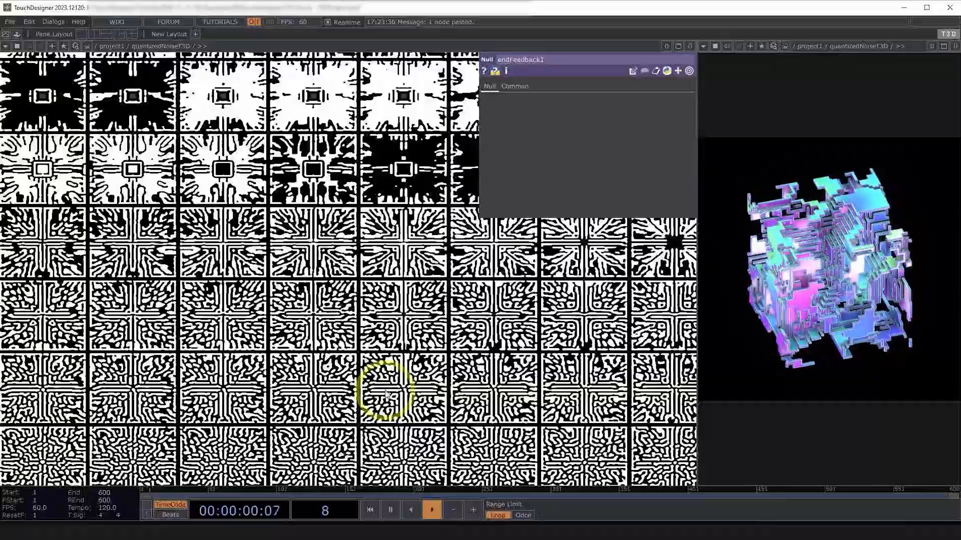
Move surface1 beside the reaction-diffusion chain and connect endFeedback1's output to its input.
{"action": "scroll", "coordinate": [371, 415], "scroll_direction": "down", "scroll_amount": 3}
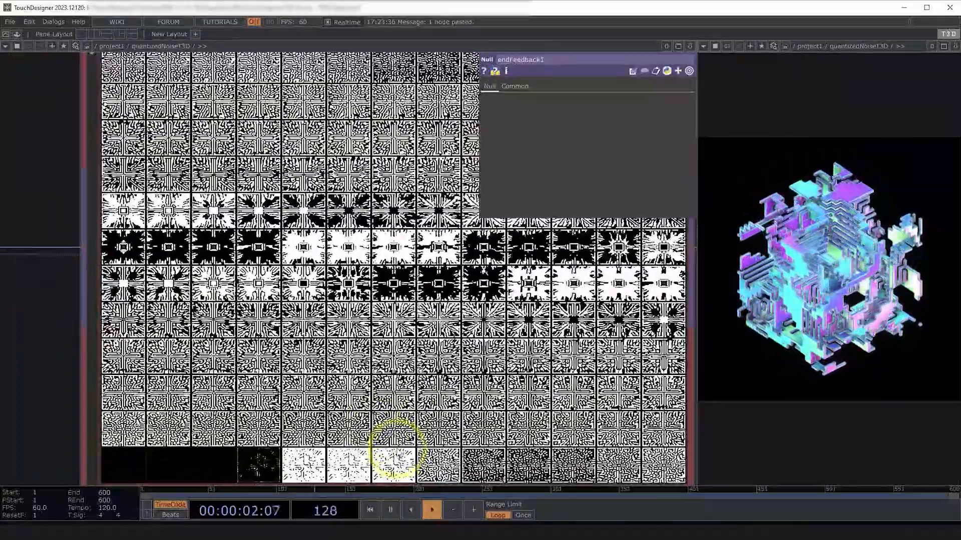
{"action": "scroll", "coordinate": [397, 437], "scroll_direction": "down", "scroll_amount": 4}
{"action": "scroll", "coordinate": [399, 439], "scroll_direction": "up", "scroll_amount": 4}
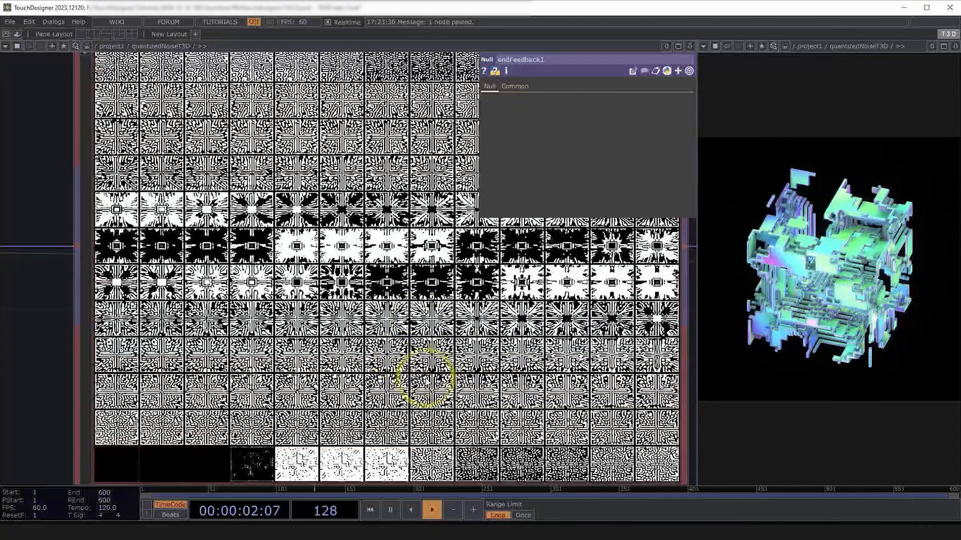
{"action": "scroll", "coordinate": [452, 368], "scroll_direction": "down", "scroll_amount": 12}
{"action": "scroll", "coordinate": [448, 401], "scroll_direction": "down", "scroll_amount": 3}
{"action": "left_click_drag", "start_coordinate": [549, 411], "coordinate": [247, 418]}
{"action": "scroll", "coordinate": [450, 392], "scroll_direction": "up", "scroll_amount": 5}
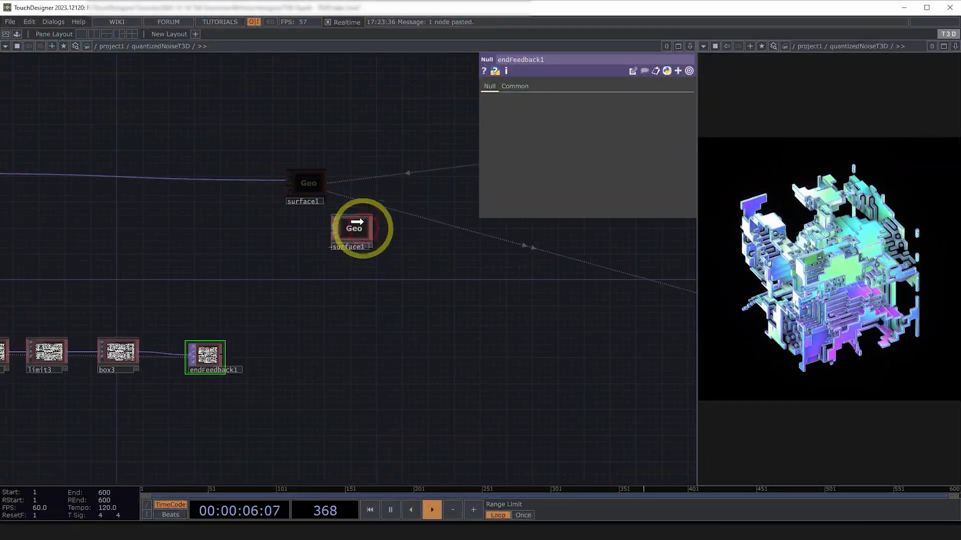
{"action": "left_click_drag", "start_coordinate": [356, 222], "coordinate": [233, 356]}
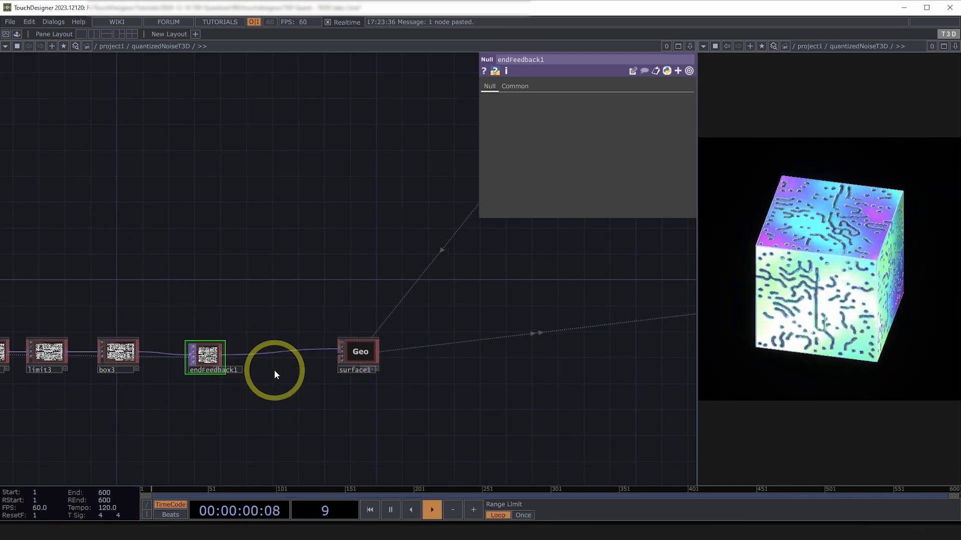
Shift endFeedback1, surface1 and box3 further along the chain to open a gap after limit3.
{"action": "scroll", "coordinate": [274, 370], "scroll_direction": "down", "scroll_amount": 5}
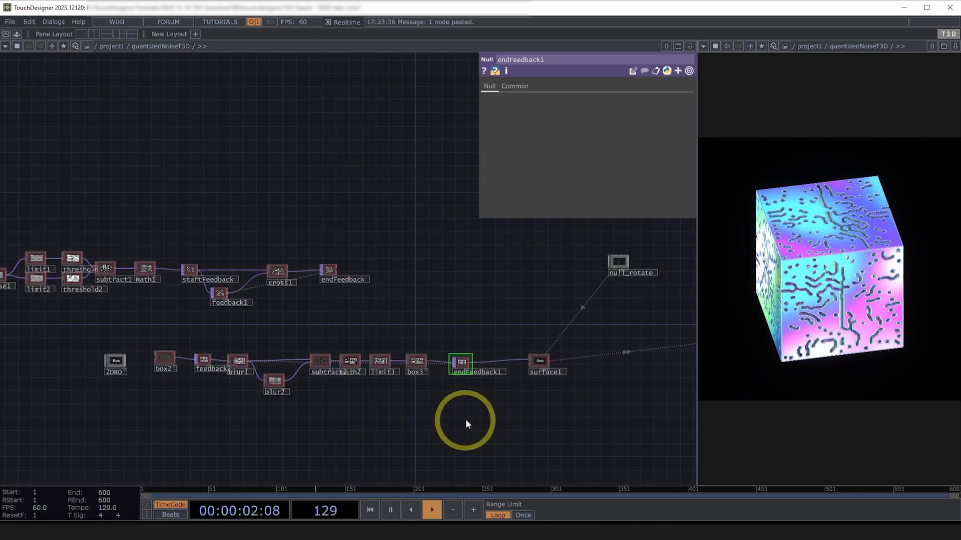
{"action": "scroll", "coordinate": [300, 392], "scroll_direction": "up", "scroll_amount": 4}
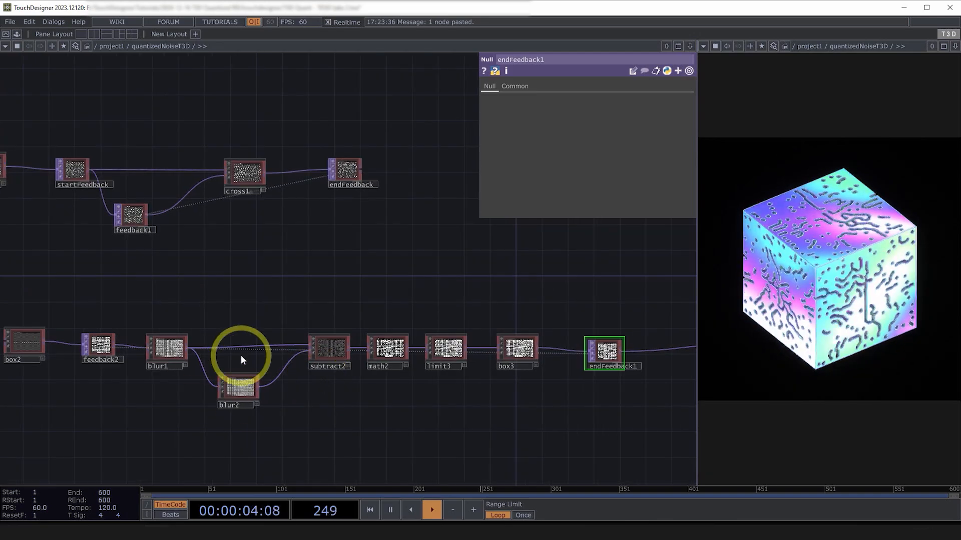
{"action": "scroll", "coordinate": [404, 257], "scroll_direction": "down", "scroll_amount": 4}
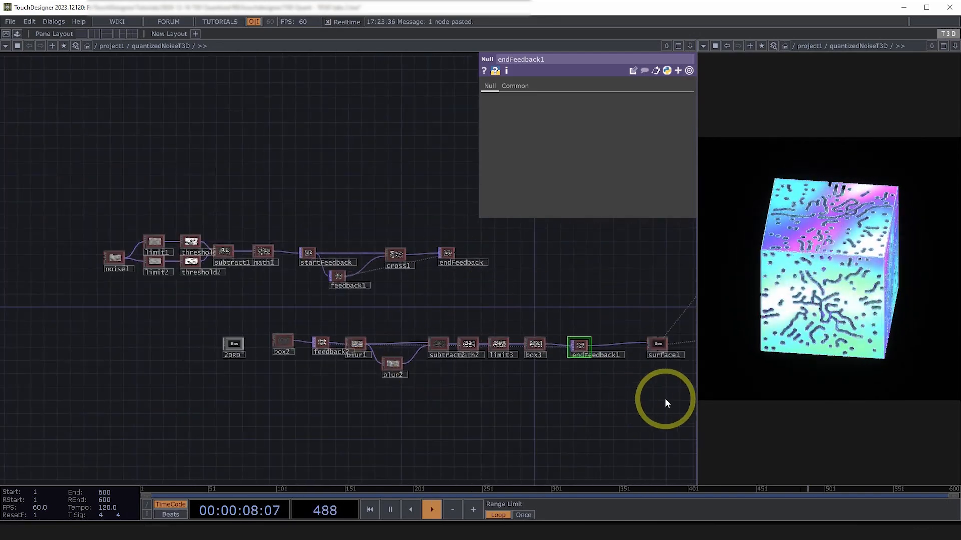
{"action": "left_click_drag", "start_coordinate": [665, 399], "coordinate": [570, 394]}
{"action": "right_click_drag", "start_coordinate": [607, 397], "coordinate": [488, 334]}
{"action": "left_click_drag", "start_coordinate": [489, 337], "coordinate": [555, 337]}
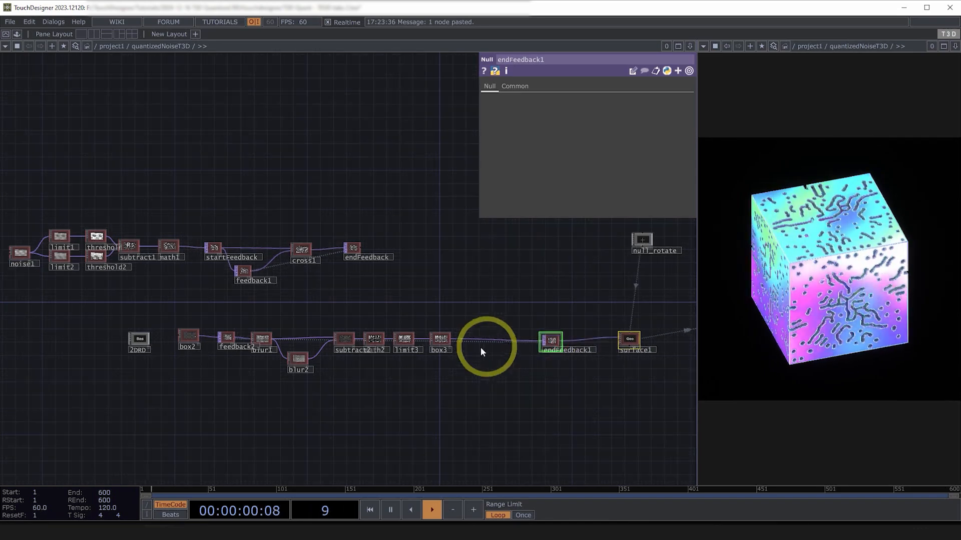
{"action": "left_click_drag", "start_coordinate": [446, 341], "coordinate": [508, 341]}
Add a Keyboard In CHOP in the empty area above the quantized noise chain.
{"action": "scroll", "coordinate": [344, 220], "scroll_direction": "up", "scroll_amount": 3}
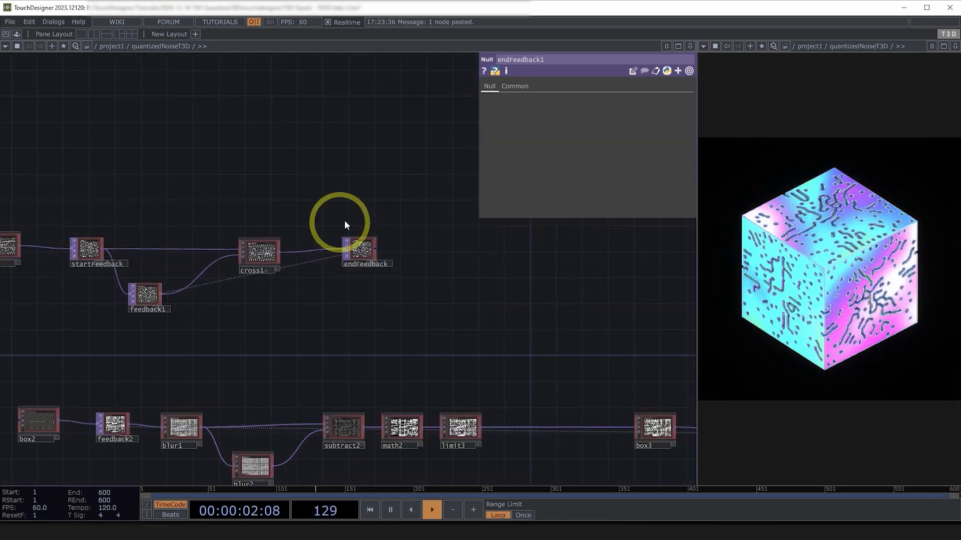
{"action": "scroll", "coordinate": [376, 322], "scroll_direction": "down", "scroll_amount": 4}
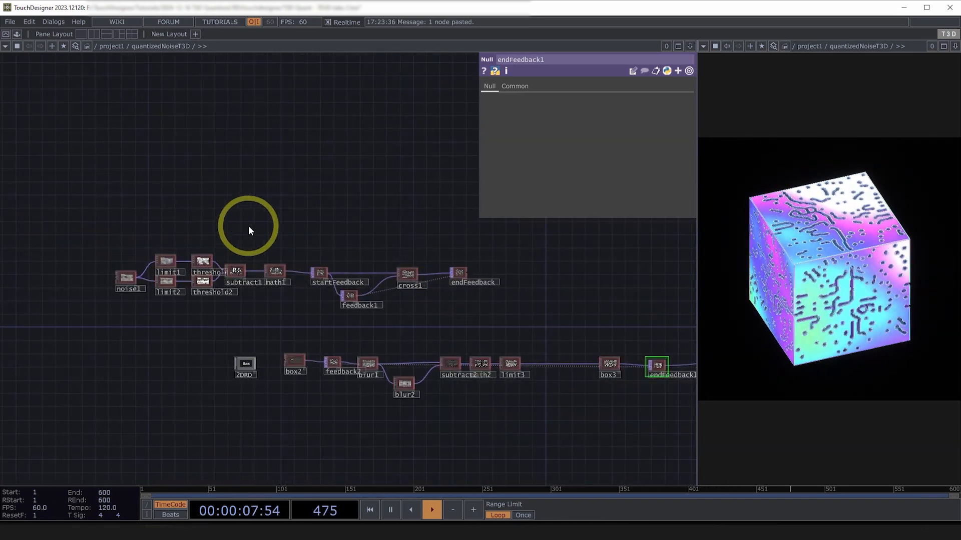
{"action": "scroll", "coordinate": [252, 220], "scroll_direction": "up", "scroll_amount": 3}
{"action": "key", "text": "Tab"}
{"action": "left_click", "coordinate": [144, 86]}
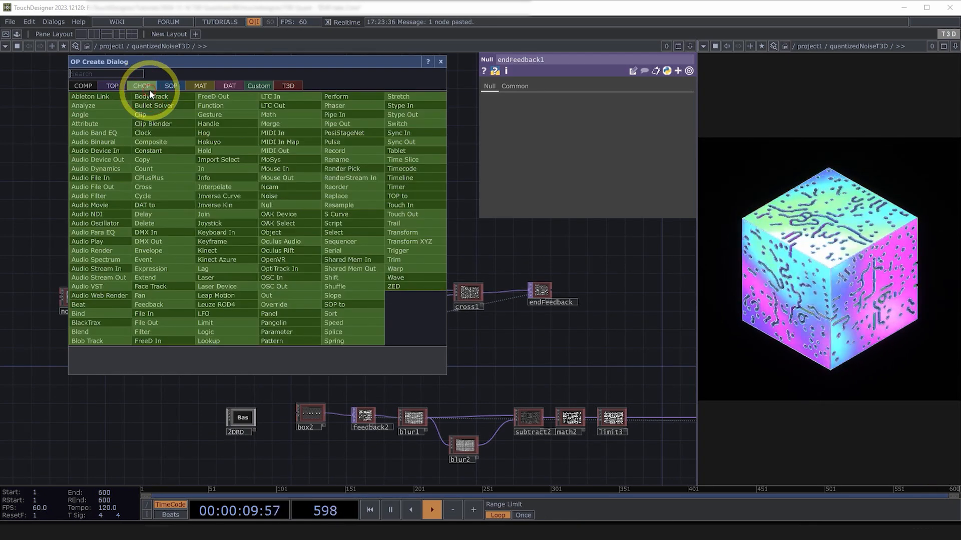
{"action": "left_click", "coordinate": [231, 225]}
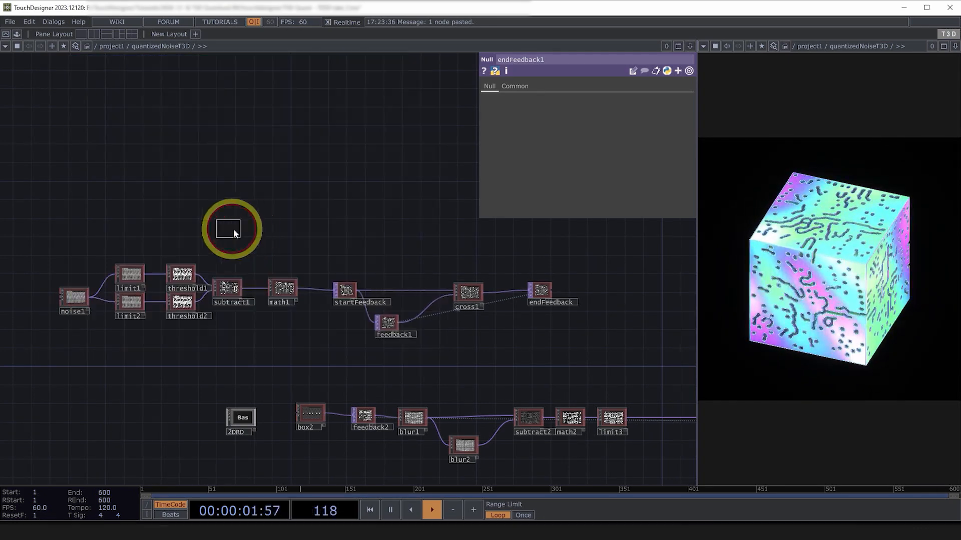
{"action": "left_click", "coordinate": [262, 223]}
{"action": "scroll", "coordinate": [278, 215], "scroll_direction": "up", "scroll_amount": 3}
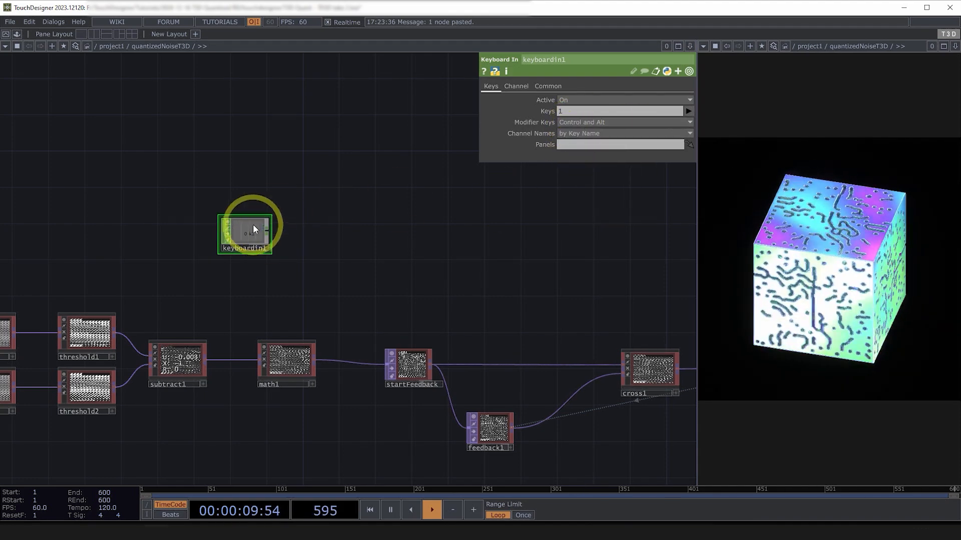
Append a Null CHOP to keyboardin1 and name it reset.
{"action": "left_click", "coordinate": [268, 234]}
{"action": "left_click", "coordinate": [266, 214]}
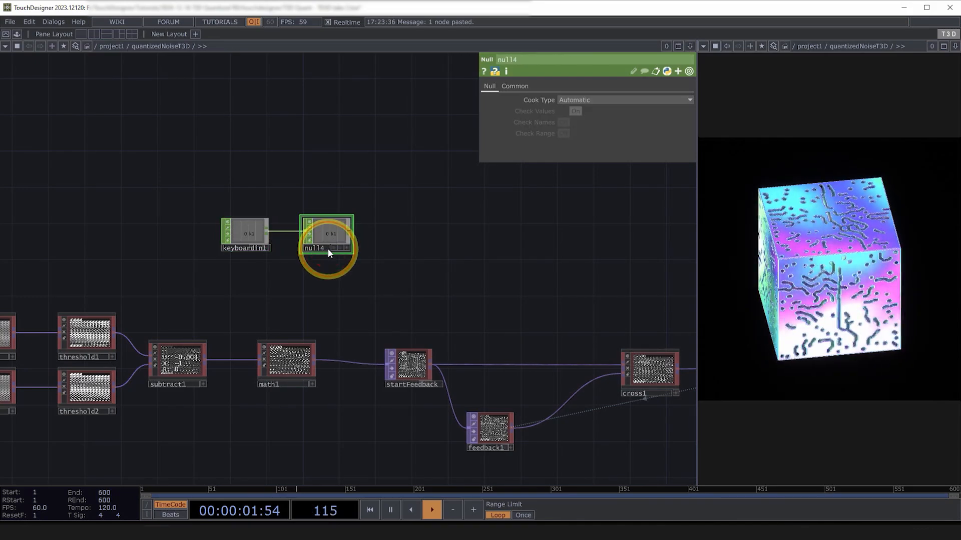
{"action": "left_click", "coordinate": [328, 248]}
{"action": "type", "text": "reset"}
{"action": "key", "text": "Return"}
Export the k1 channel of reset to feedback1's Reset parameter.
{"action": "scroll", "coordinate": [361, 236], "scroll_direction": "down", "scroll_amount": 5}
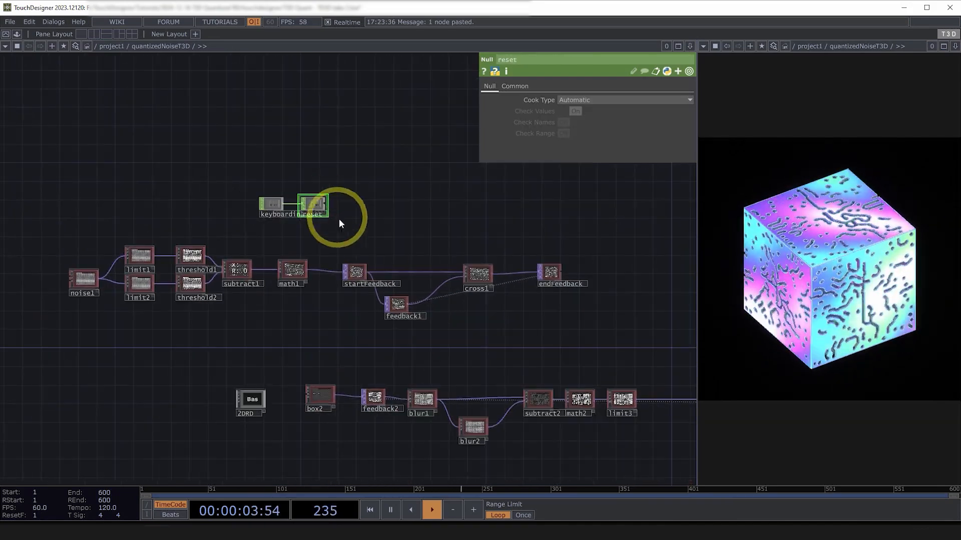
{"action": "scroll", "coordinate": [350, 270], "scroll_direction": "up", "scroll_amount": 3}
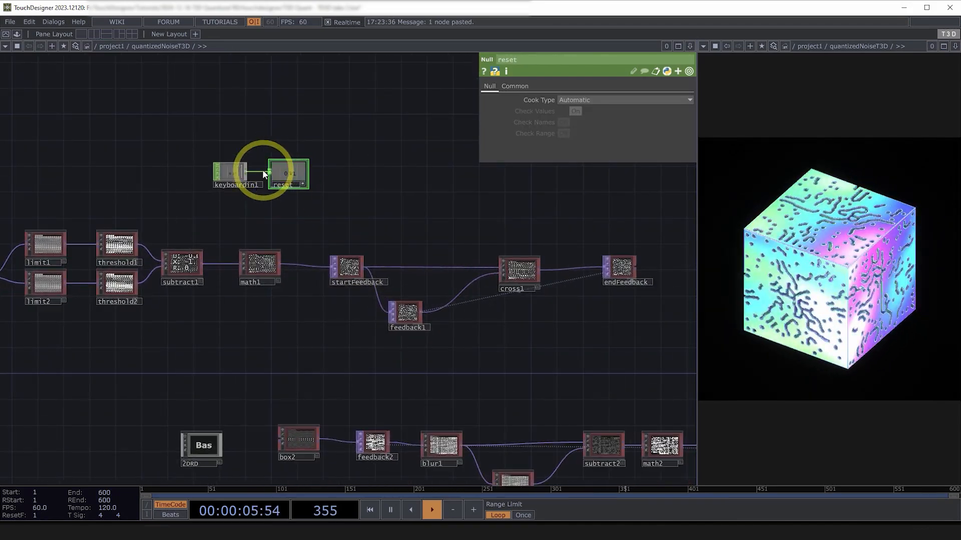
{"action": "scroll", "coordinate": [262, 170], "scroll_direction": "up", "scroll_amount": 2}
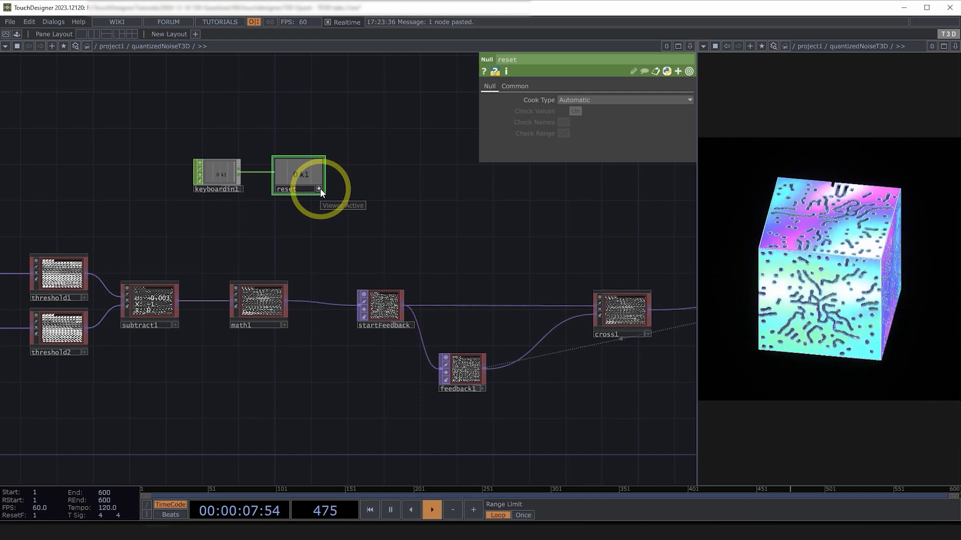
{"action": "left_click_drag", "start_coordinate": [389, 203], "coordinate": [372, 171]}
{"action": "left_click", "coordinate": [443, 342]}
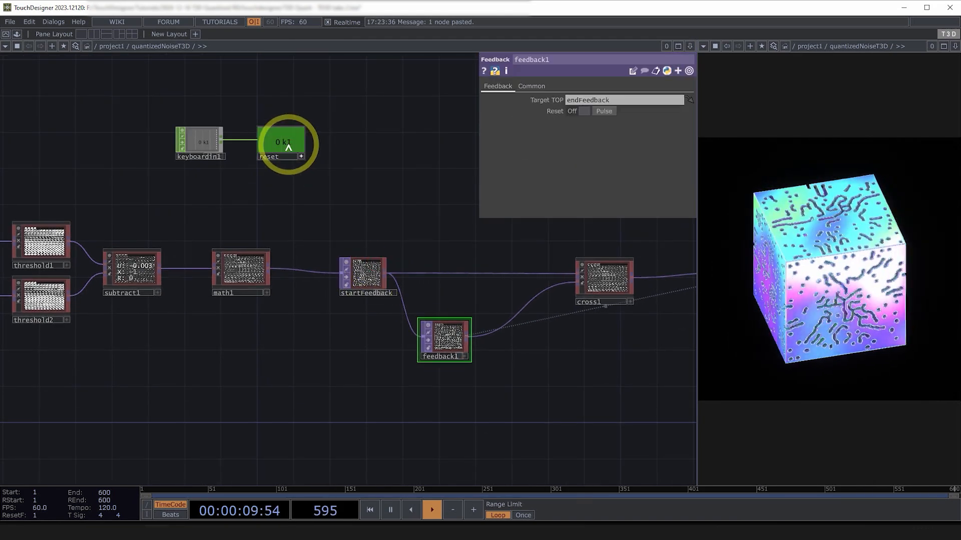
{"action": "left_click_drag", "start_coordinate": [289, 145], "coordinate": [561, 112]}
{"action": "left_click", "coordinate": [561, 109]}
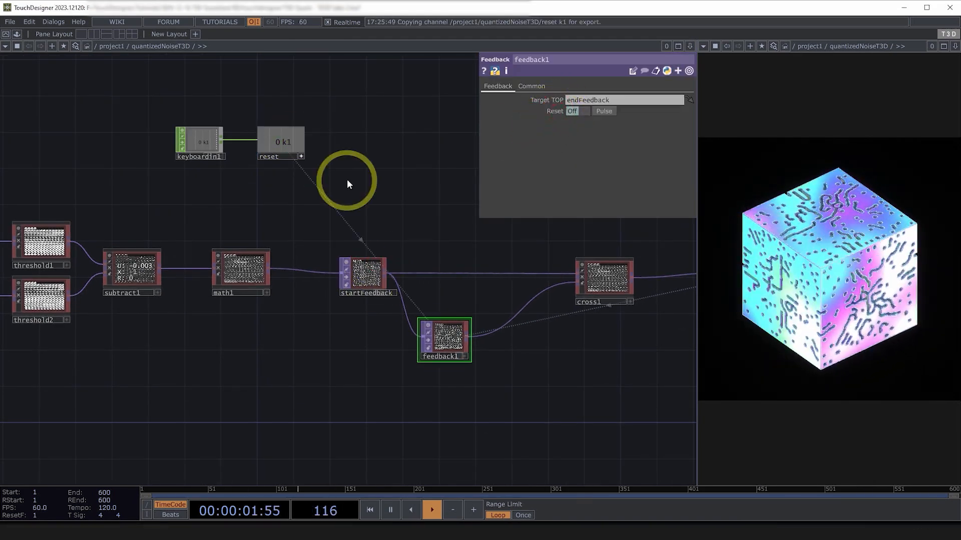
Export the k1 channel of reset to feedback2's Reset parameter and trigger a reset of both loops.
{"action": "left_click_drag", "start_coordinate": [349, 183], "coordinate": [369, 120]}
{"action": "scroll", "coordinate": [369, 117], "scroll_direction": "down", "scroll_amount": 3}
{"action": "left_click", "coordinate": [394, 281]}
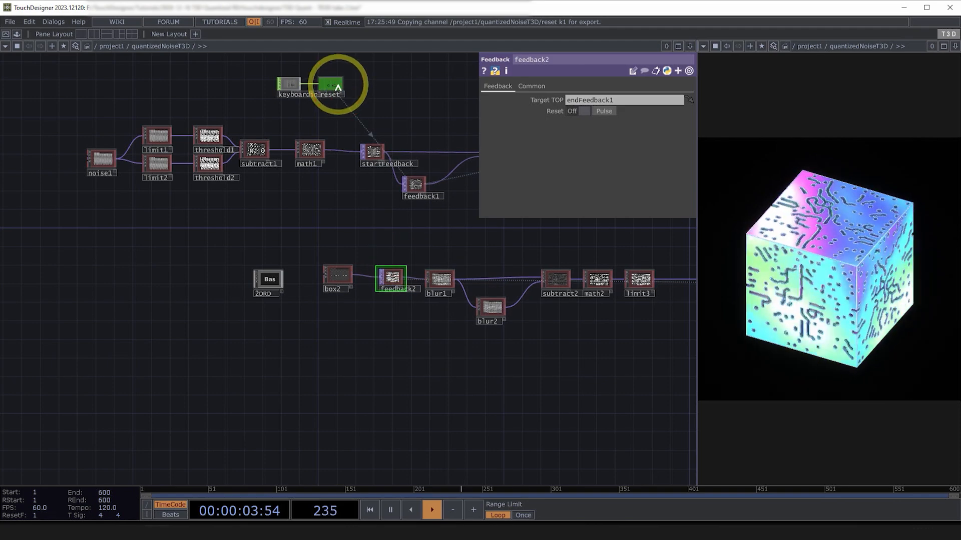
{"action": "left_click_drag", "start_coordinate": [339, 88], "coordinate": [561, 111]}
{"action": "left_click", "coordinate": [562, 111]}
{"action": "left_click_drag", "start_coordinate": [478, 252], "coordinate": [358, 279]}
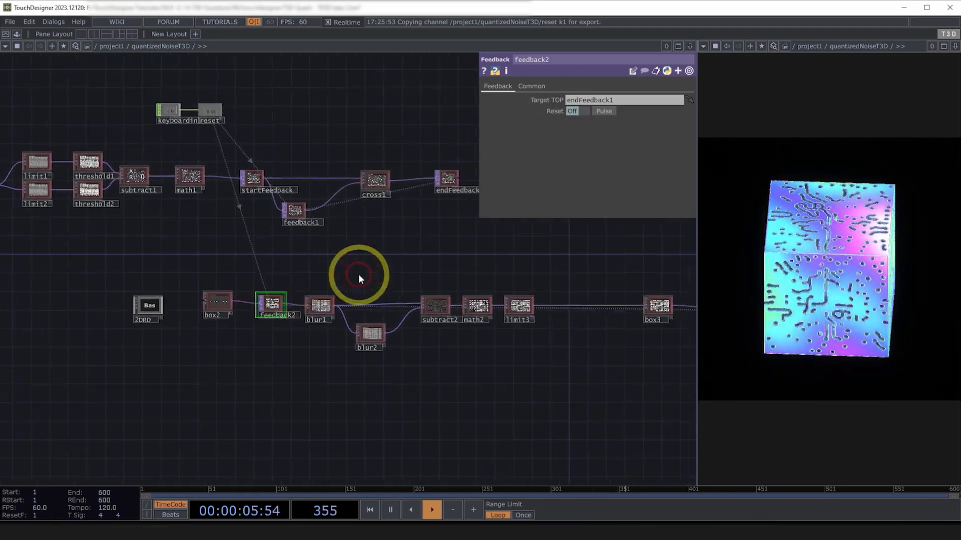
{"action": "key", "text": "1"}
Move limit3 next to box3 to open a gap after math2.
{"action": "left_click_drag", "start_coordinate": [582, 358], "coordinate": [503, 353]}
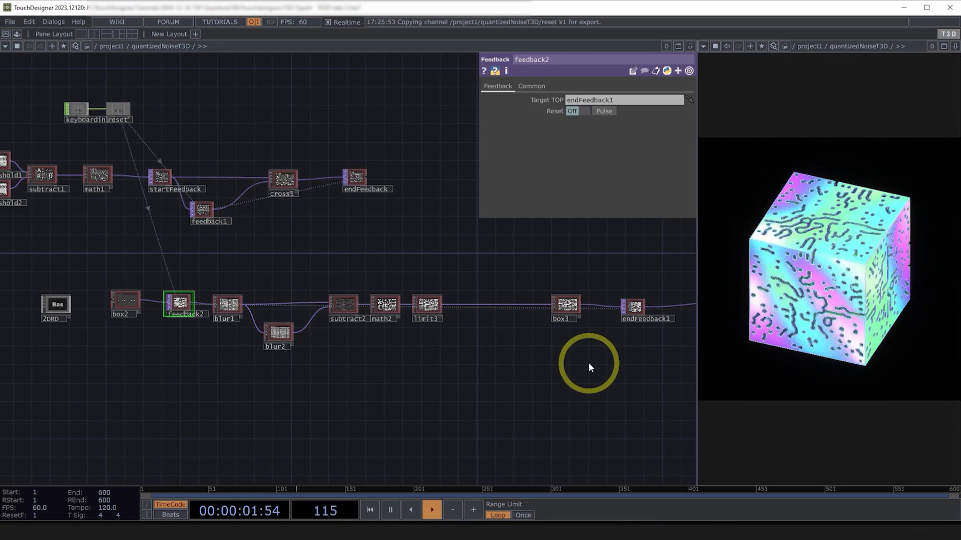
{"action": "left_click_drag", "start_coordinate": [537, 352], "coordinate": [514, 367]}
{"action": "scroll", "coordinate": [434, 329], "scroll_direction": "up", "scroll_amount": 3}
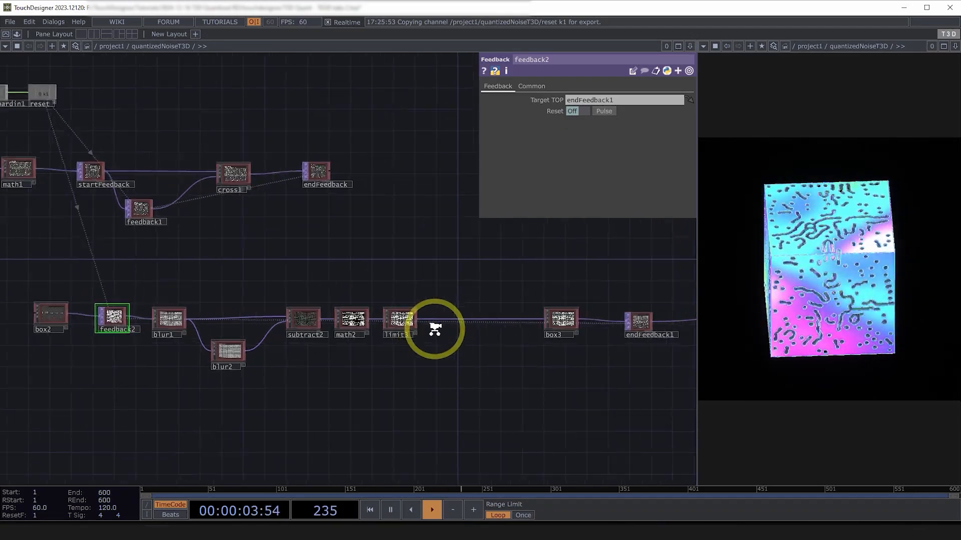
{"action": "scroll", "coordinate": [435, 330], "scroll_direction": "up", "scroll_amount": 3}
{"action": "left_click_drag", "start_coordinate": [397, 314], "coordinate": [584, 325]}
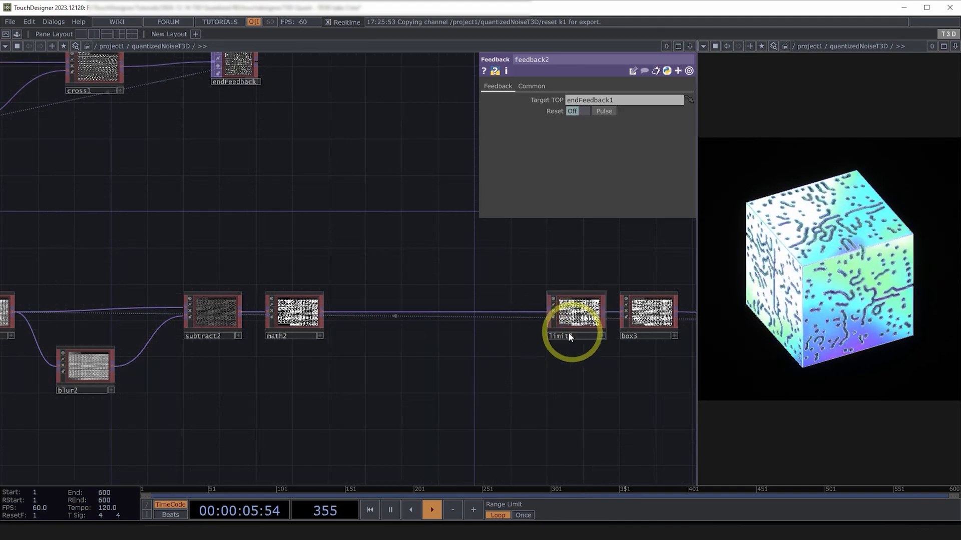
Insert a T3D Multiply operator between math2 and limit3.
{"action": "left_click_drag", "start_coordinate": [297, 160], "coordinate": [315, 221]}
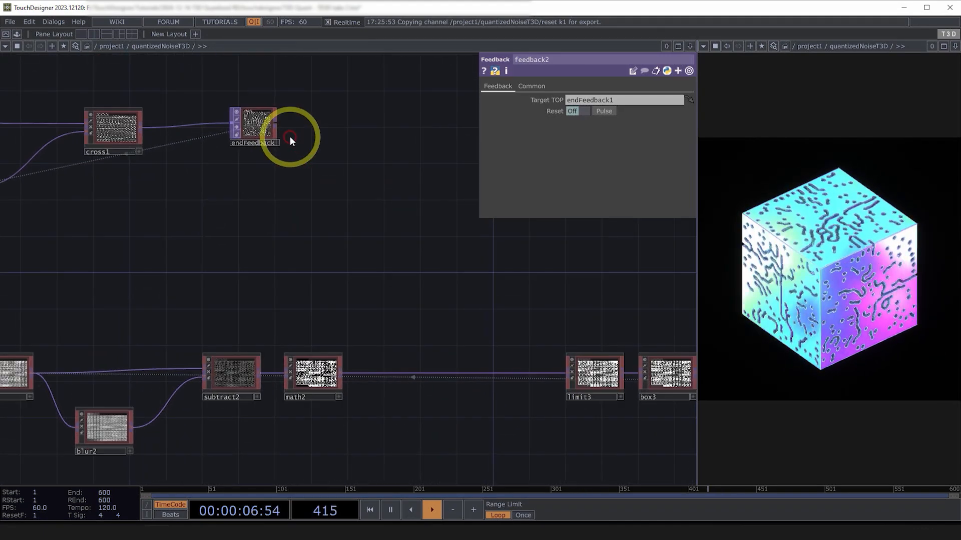
{"action": "right_click", "coordinate": [343, 371]}
{"action": "type", "text": "mu"}
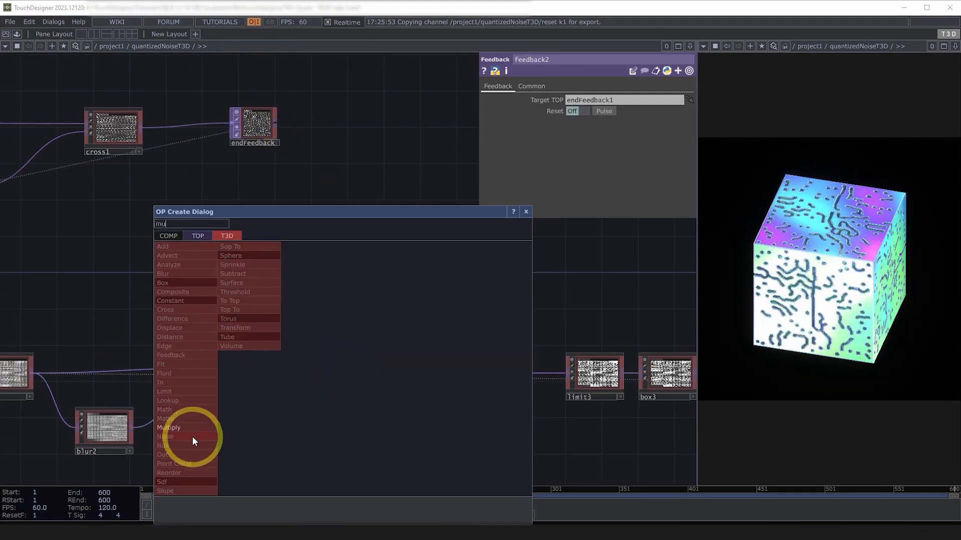
{"action": "key", "text": "Return"}
{"action": "left_click", "coordinate": [467, 352]}
Connect the upper chain's endFeedback output to the second input of multiply1.
{"action": "scroll", "coordinate": [250, 111], "scroll_direction": "up", "scroll_amount": 3}
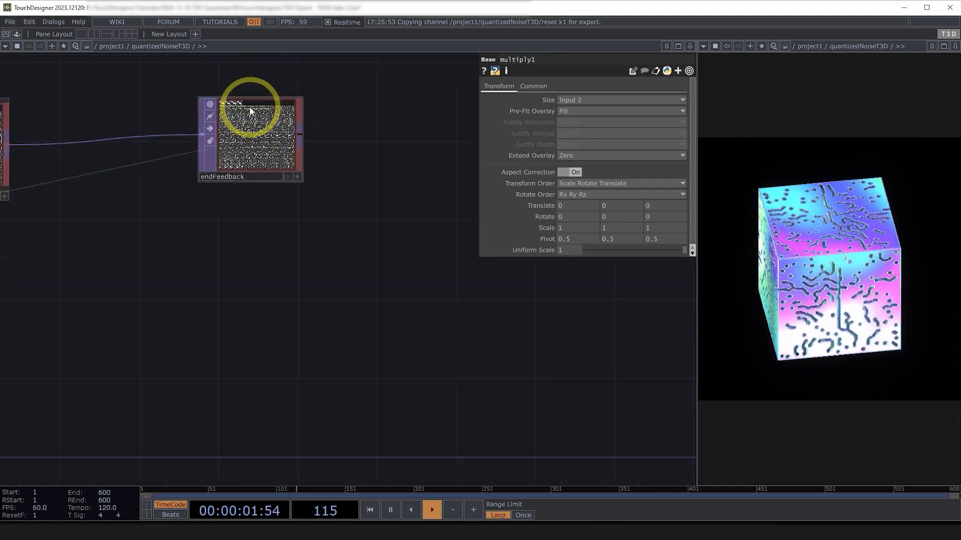
{"action": "scroll", "coordinate": [250, 111], "scroll_direction": "up", "scroll_amount": 5}
{"action": "scroll", "coordinate": [231, 225], "scroll_direction": "down", "scroll_amount": 8}
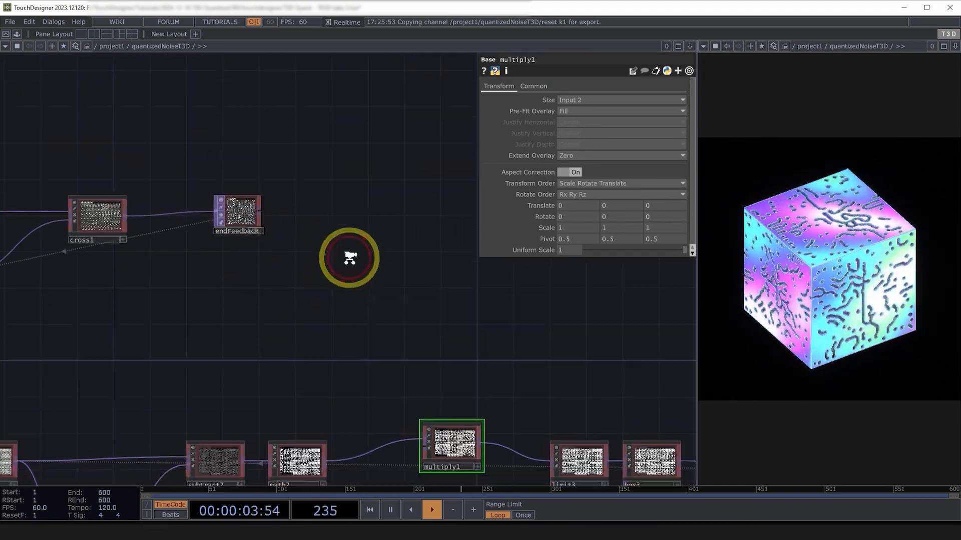
{"action": "scroll", "coordinate": [349, 258], "scroll_direction": "down", "scroll_amount": 3}
{"action": "left_click_drag", "start_coordinate": [307, 210], "coordinate": [391, 343]}
{"action": "left_click_drag", "start_coordinate": [465, 289], "coordinate": [410, 287]}
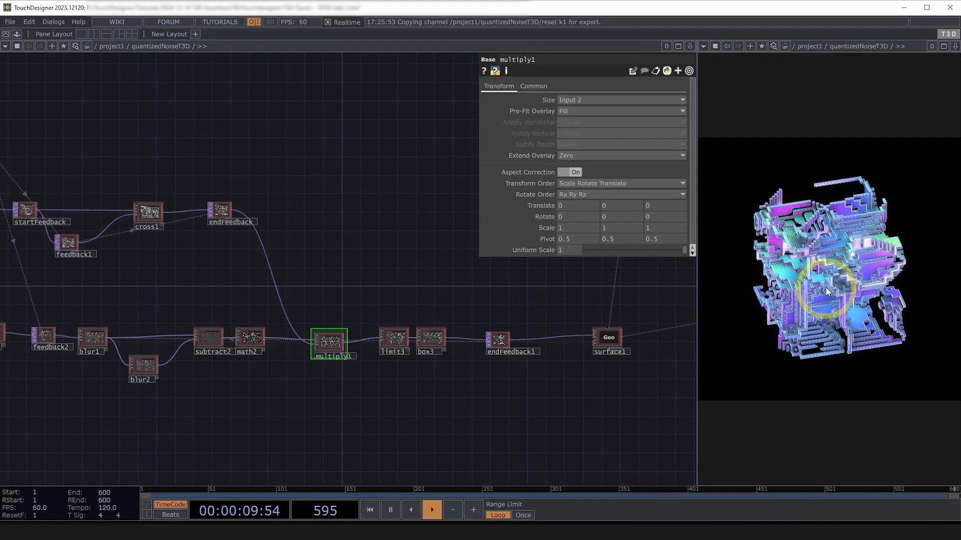
Widen the render viewer pane for a larger view of the combined structure and save the project.
{"action": "left_click_drag", "start_coordinate": [697, 268], "coordinate": [597, 272]}
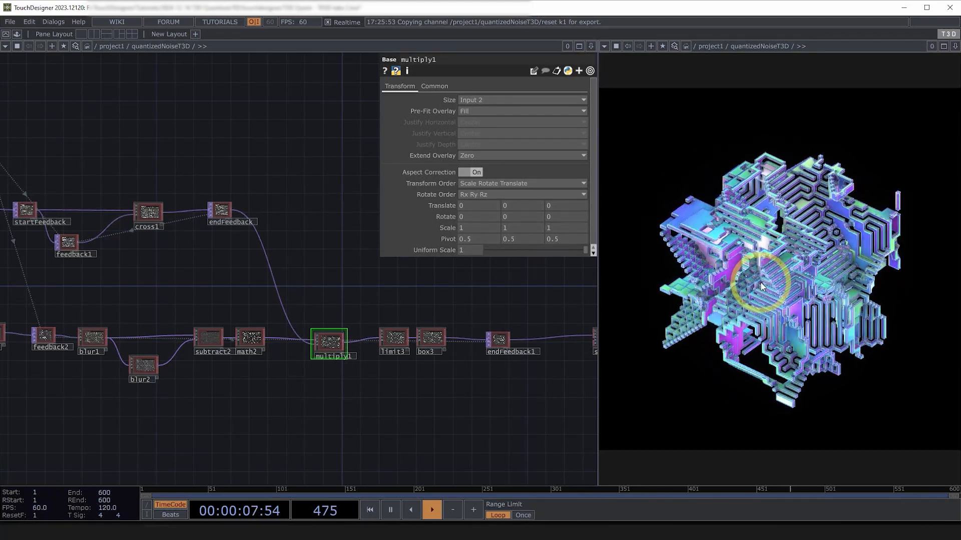
{"action": "left_click_drag", "start_coordinate": [468, 399], "coordinate": [709, 394]}
{"action": "left_click_drag", "start_coordinate": [513, 446], "coordinate": [398, 452]}
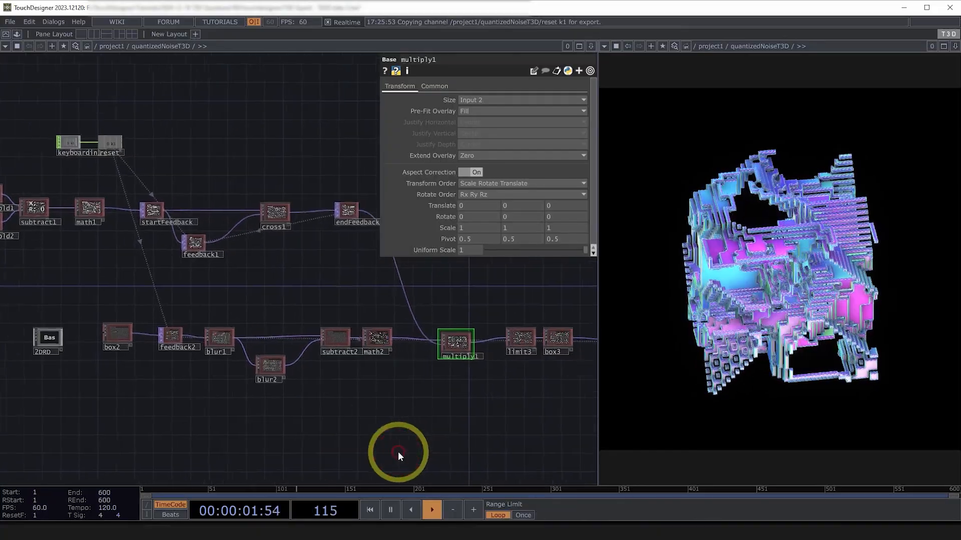
{"action": "left_click_drag", "start_coordinate": [482, 420], "coordinate": [419, 428]}
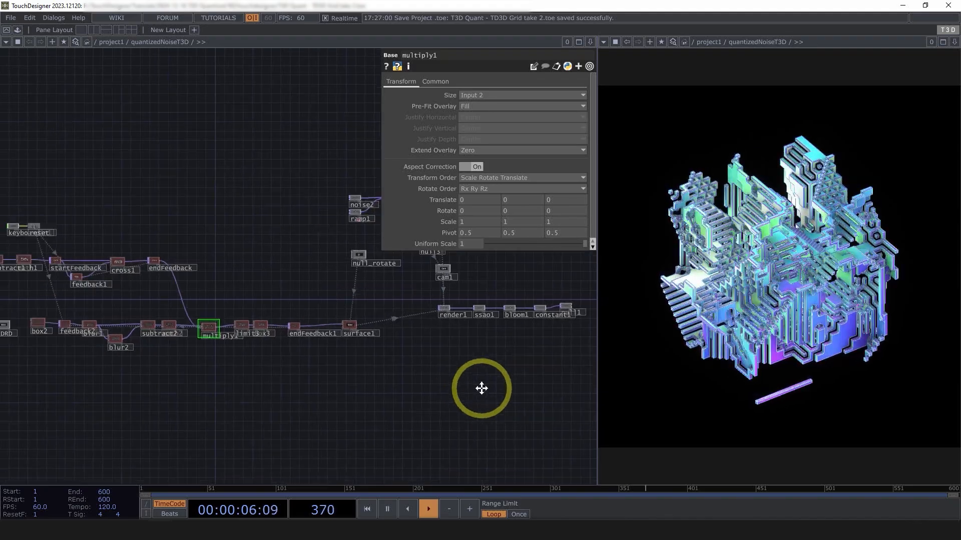
{"action": "left_click_drag", "start_coordinate": [440, 400], "coordinate": [377, 400]}
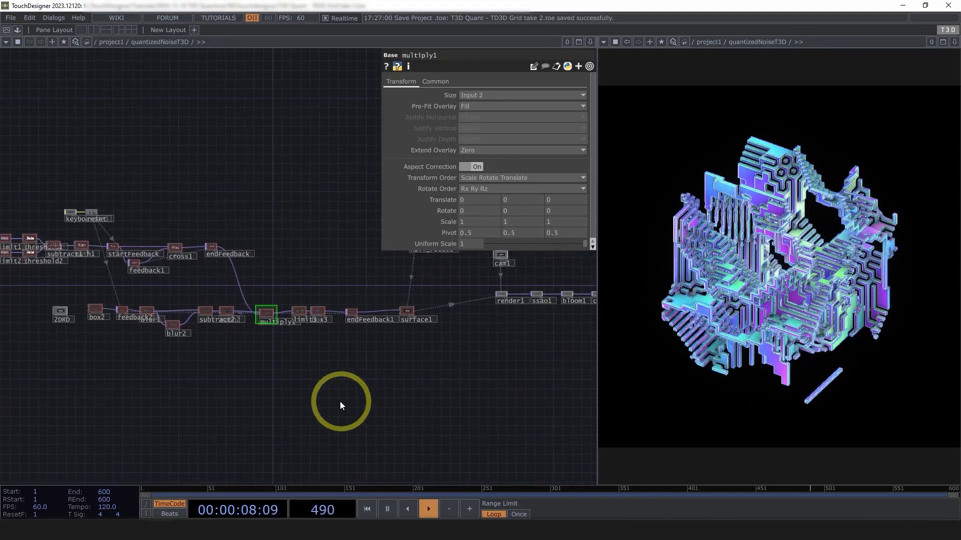
{"action": "scroll", "coordinate": [340, 401], "scroll_direction": "up", "scroll_amount": 3}
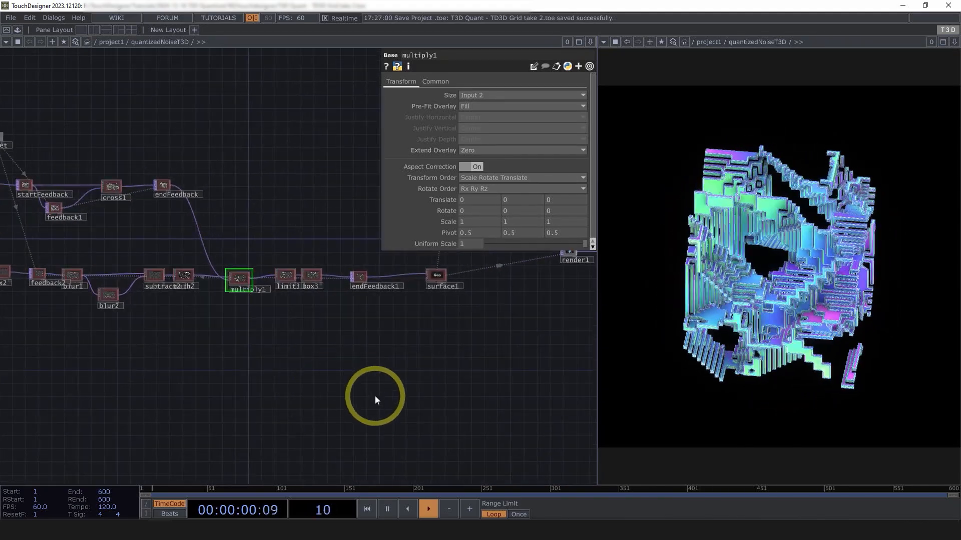
{"action": "left_click_drag", "start_coordinate": [473, 349], "coordinate": [437, 333]}
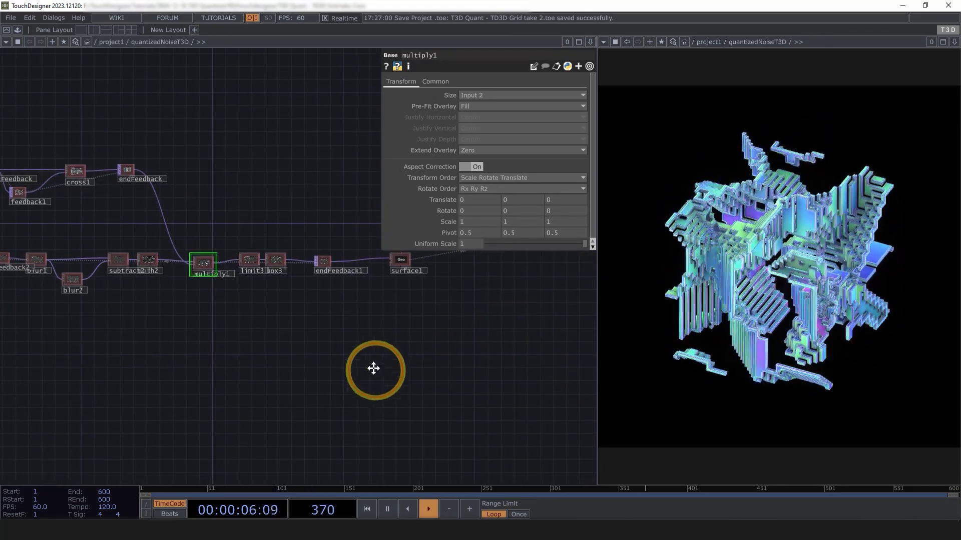
Add a Box SOP in the empty network area below the multiply1 chain.
{"action": "left_click_drag", "start_coordinate": [259, 381], "coordinate": [229, 293]}
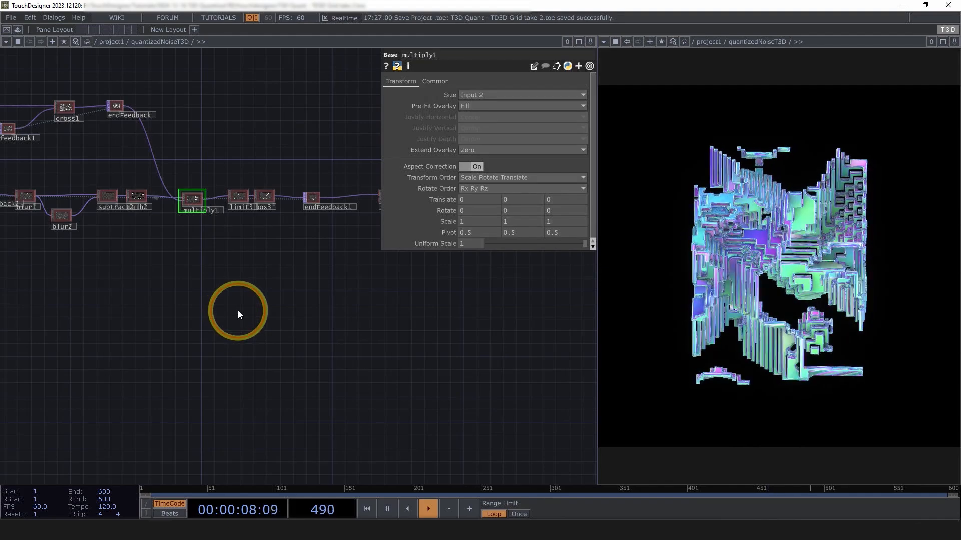
{"action": "key", "text": "Tab"}
{"action": "left_click", "coordinate": [152, 182]}
{"action": "type", "text": "bo"}
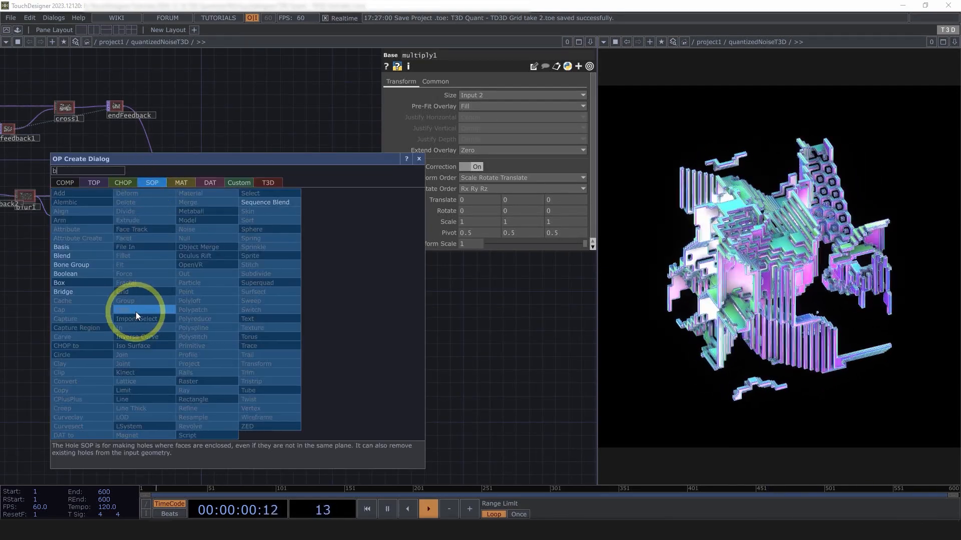
{"action": "left_click", "coordinate": [78, 285]}
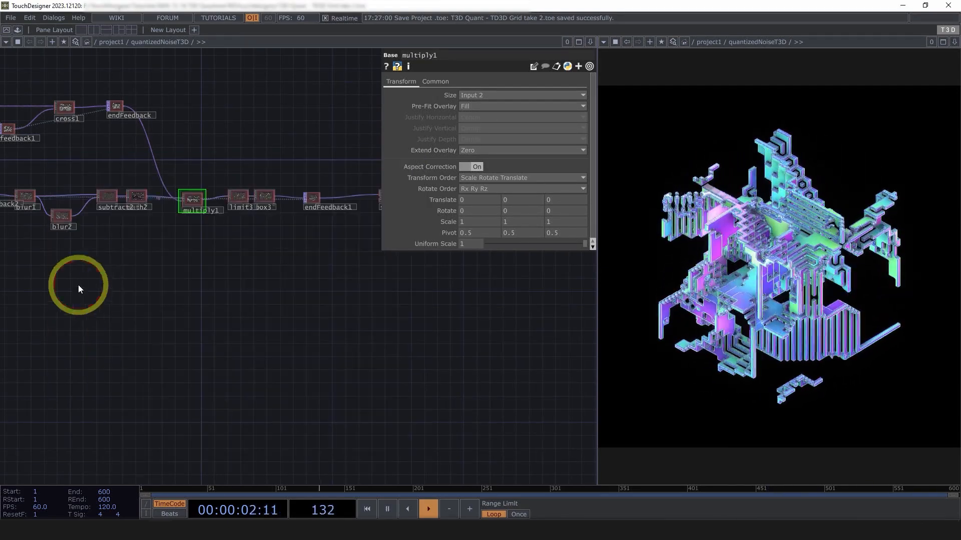
{"action": "left_click", "coordinate": [287, 335]}
Create a Geometry component wired to box1's output.
{"action": "scroll", "coordinate": [286, 322], "scroll_direction": "up", "scroll_amount": 3}
{"action": "right_click", "coordinate": [282, 321]}
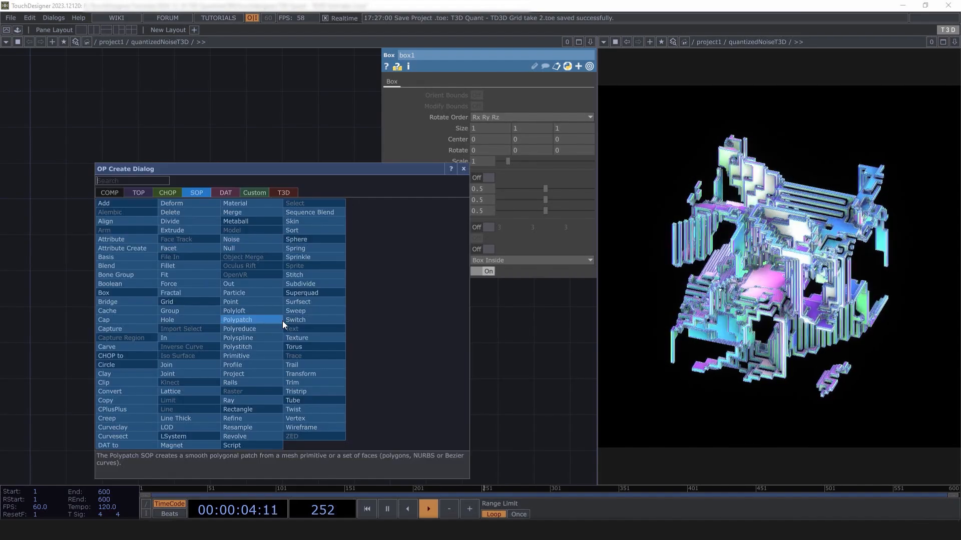
{"action": "type", "text": "ge"}
{"action": "left_click", "coordinate": [121, 273]}
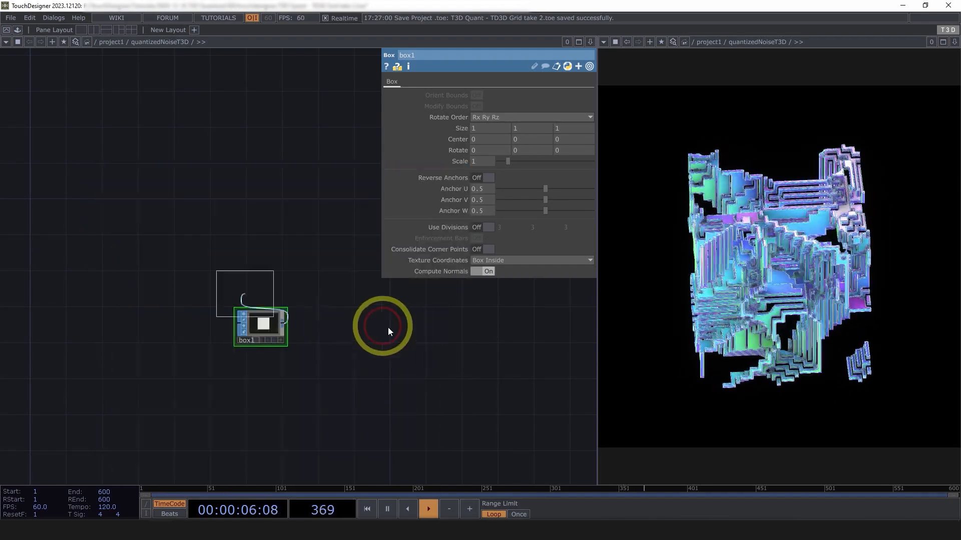
{"action": "left_click", "coordinate": [328, 327]}
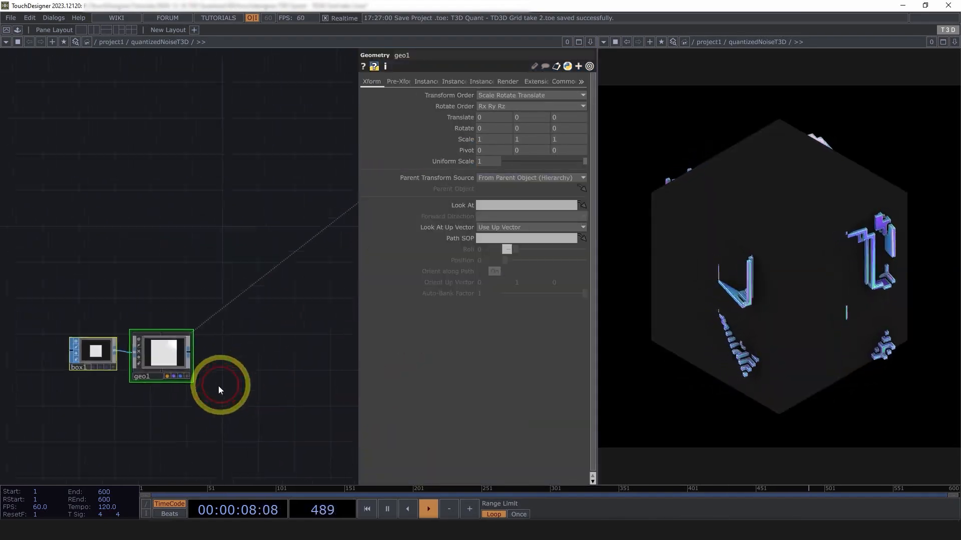
Set geo1's parent transform source to Specify Parent Object, using null_rotate as the parent object.
{"action": "left_click_drag", "start_coordinate": [218, 385], "coordinate": [188, 420]}
{"action": "scroll", "coordinate": [188, 420], "scroll_direction": "down", "scroll_amount": 3}
{"action": "mouse_move", "coordinate": [298, 107]}
{"action": "left_mouse_down"}
{"action": "mouse_move", "coordinate": [317, 119]}
{"action": "mouse_move", "coordinate": [306, 116]}
{"action": "left_mouse_up"}
{"action": "left_click", "coordinate": [171, 435]}
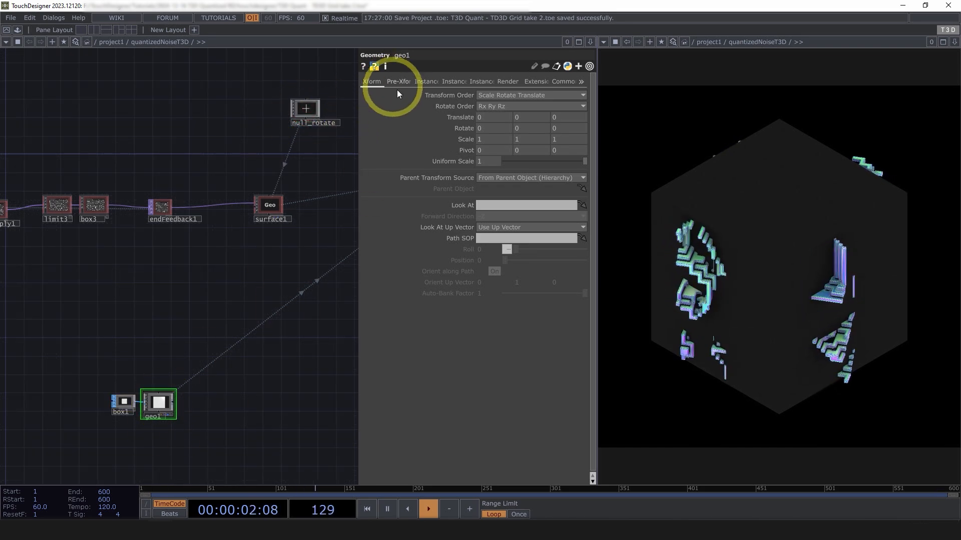
{"action": "left_click", "coordinate": [494, 180]}
{"action": "left_click", "coordinate": [502, 200]}
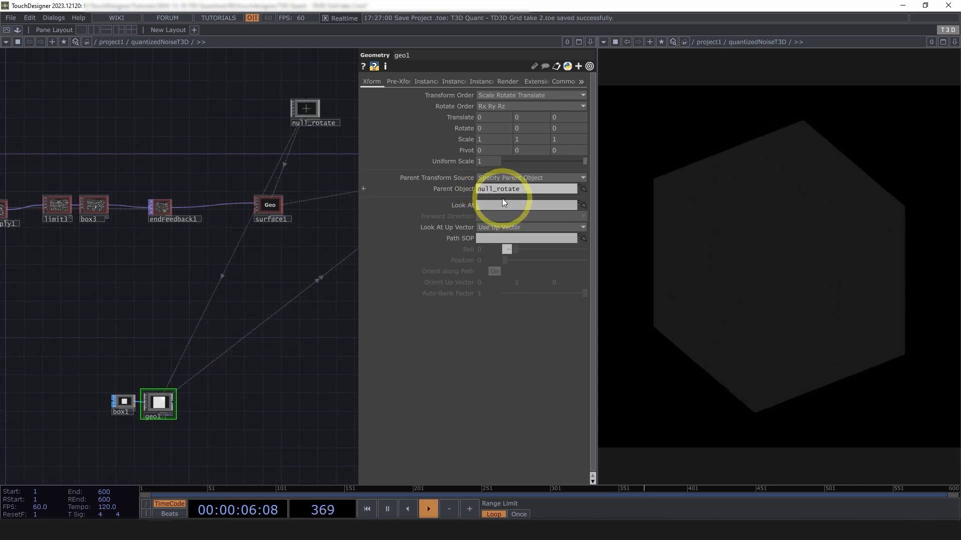
Create a Line material beside geo1 and assign it to geo1 so the box renders as an outline.
{"action": "left_click_drag", "start_coordinate": [197, 424], "coordinate": [224, 399]}
{"action": "scroll", "coordinate": [227, 384], "scroll_direction": "up", "scroll_amount": 3}
{"action": "key", "text": "Tab"}
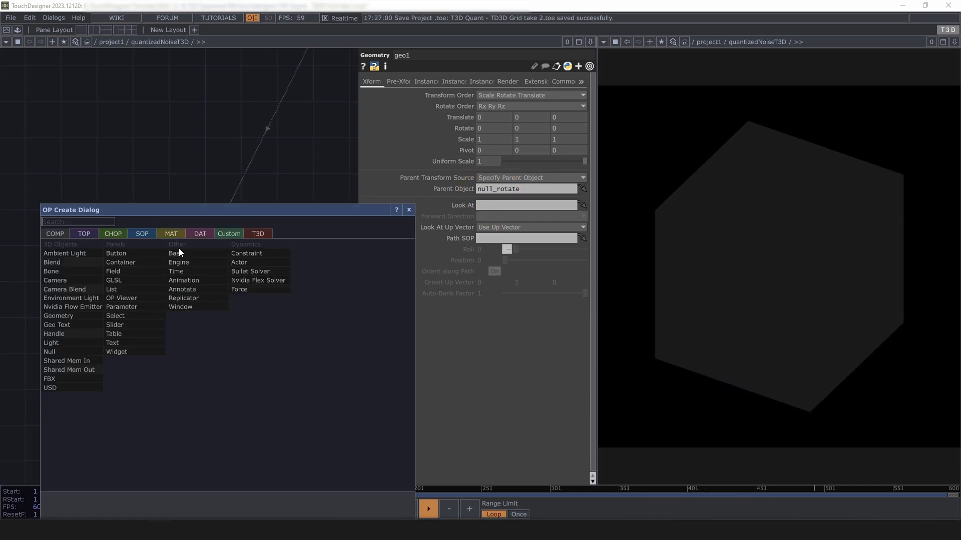
{"action": "left_click", "coordinate": [173, 237]}
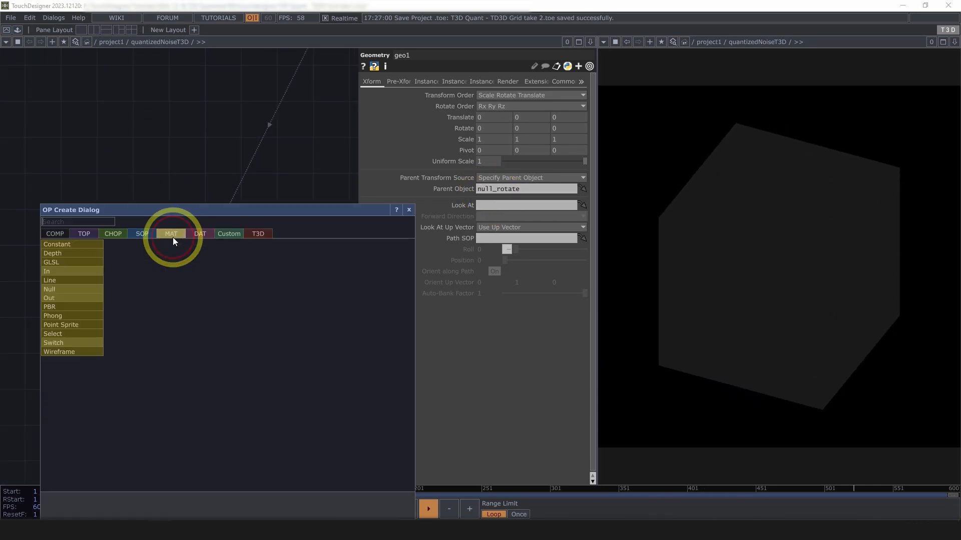
{"action": "left_click", "coordinate": [57, 280]}
{"action": "left_click", "coordinate": [176, 365]}
{"action": "left_click", "coordinate": [161, 356]}
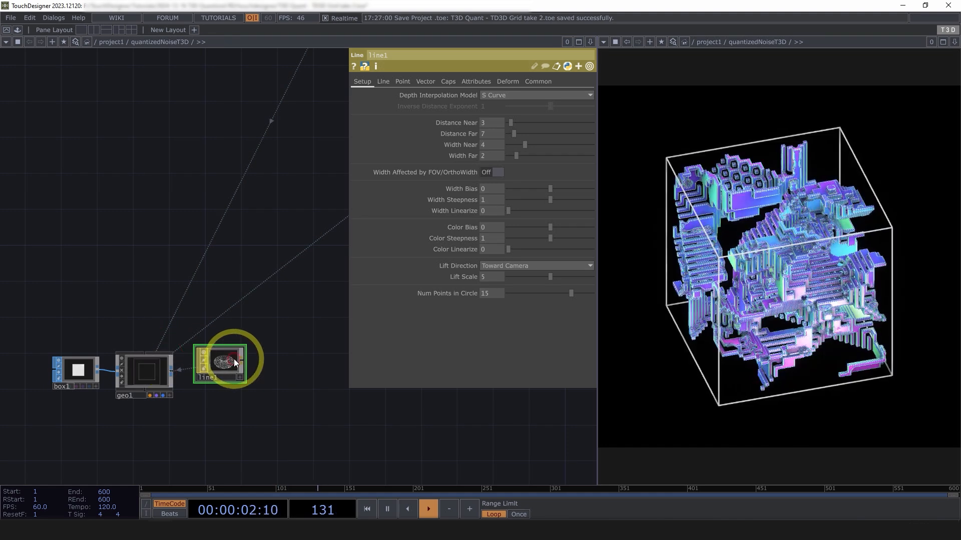
Set line1's near line color to pure white (1, 1, 1).
{"action": "left_click", "coordinate": [393, 80]}
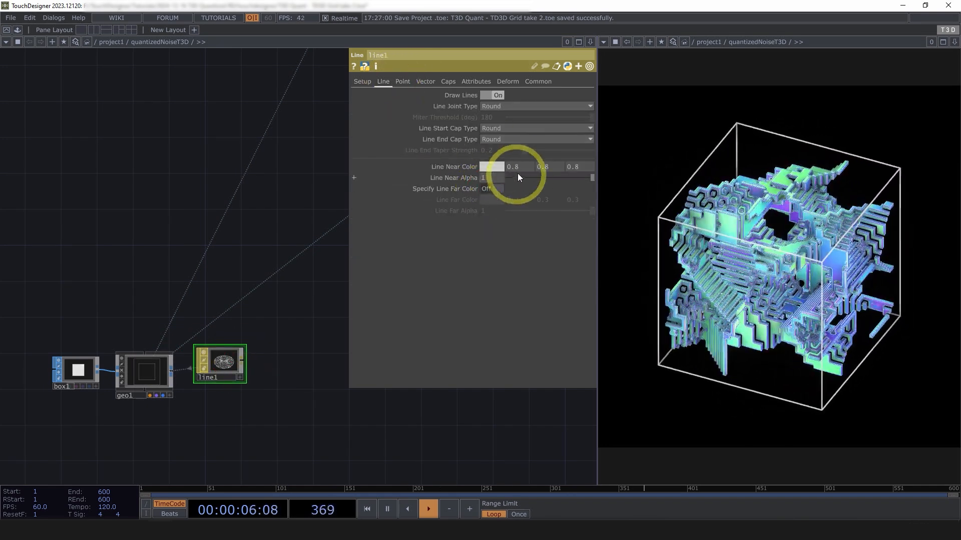
{"action": "left_click_drag", "start_coordinate": [521, 168], "coordinate": [350, 174]}
{"action": "type", "text": "11"}
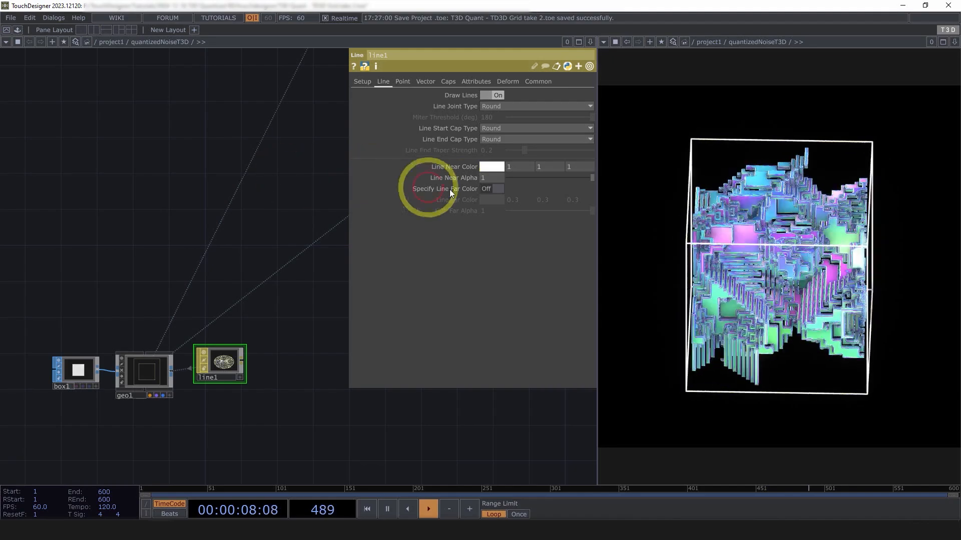
Set line1's Width Near to 2.
{"action": "left_click", "coordinate": [362, 81]}
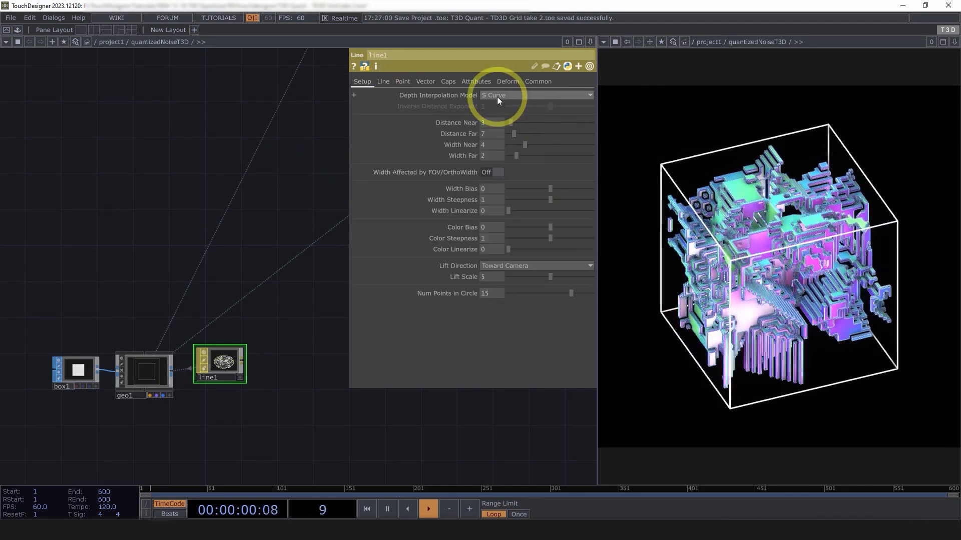
{"action": "left_click_drag", "start_coordinate": [406, 141], "coordinate": [349, 156]}
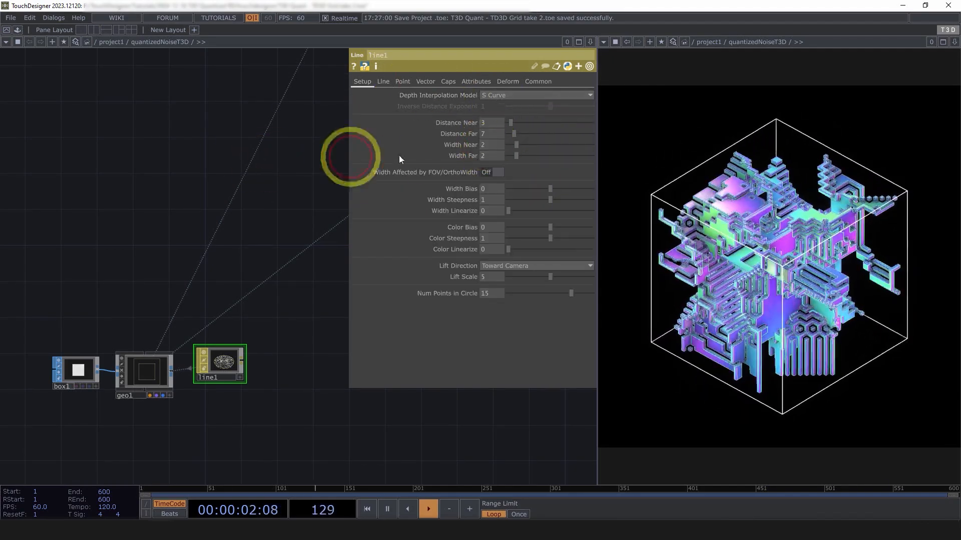
{"action": "type", "text": "2"}
{"action": "key", "text": "Return"}
Add a Grid SOP in the free space near box1.
{"action": "middle_click_drag", "start_coordinate": [241, 194], "coordinate": [230, 253]}
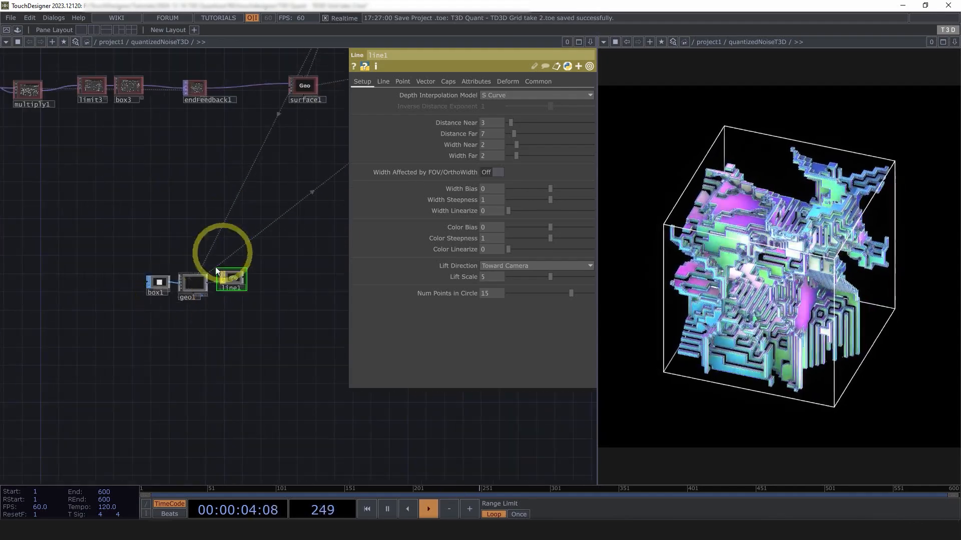
{"action": "middle_click_drag", "start_coordinate": [139, 291], "coordinate": [168, 274]}
{"action": "middle_click_drag", "start_coordinate": [290, 304], "coordinate": [242, 345]}
{"action": "left_click_drag", "start_coordinate": [281, 341], "coordinate": [284, 324]}
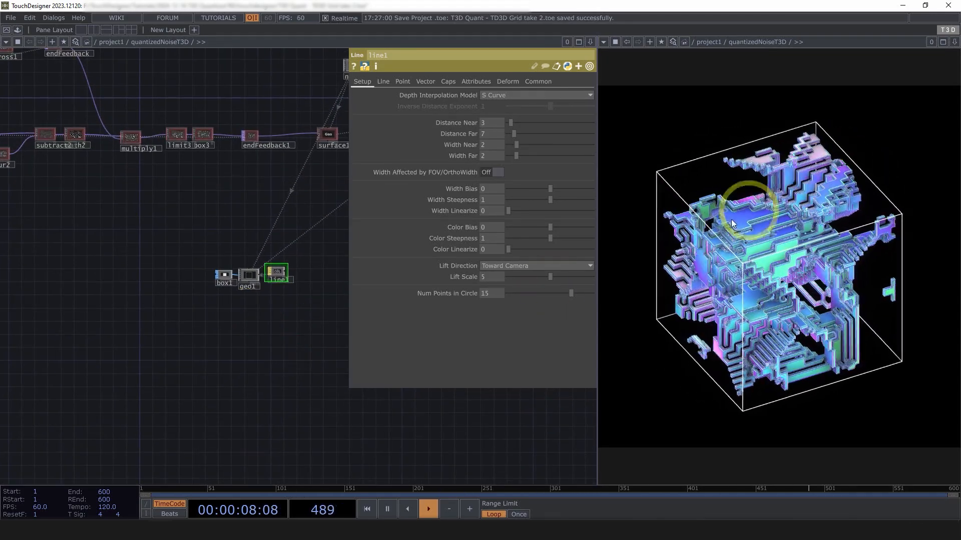
{"action": "middle_click_drag", "start_coordinate": [197, 315], "coordinate": [148, 319]}
{"action": "key", "text": "Tab"}
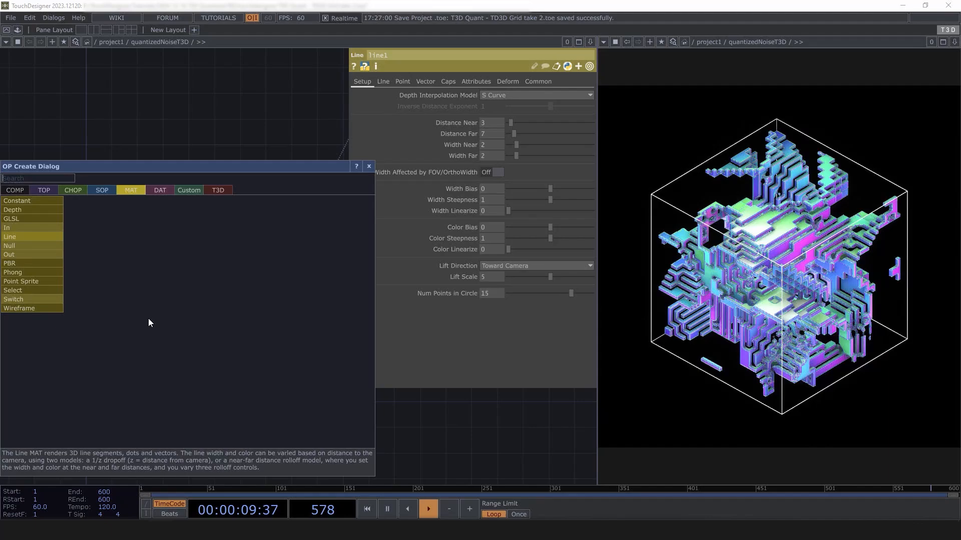
{"action": "left_click", "coordinate": [102, 191]}
{"action": "type", "text": "gri"}
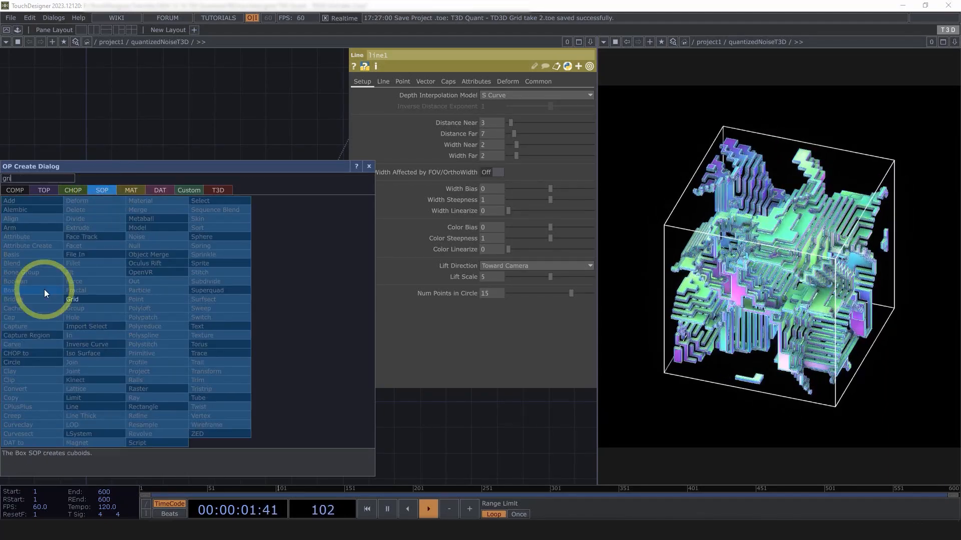
{"action": "left_click", "coordinate": [76, 299]}
{"action": "left_click", "coordinate": [153, 323]}
Set grid1's rows and columns to 5 each.
{"action": "scroll", "coordinate": [201, 300], "scroll_direction": "up", "scroll_amount": 3}
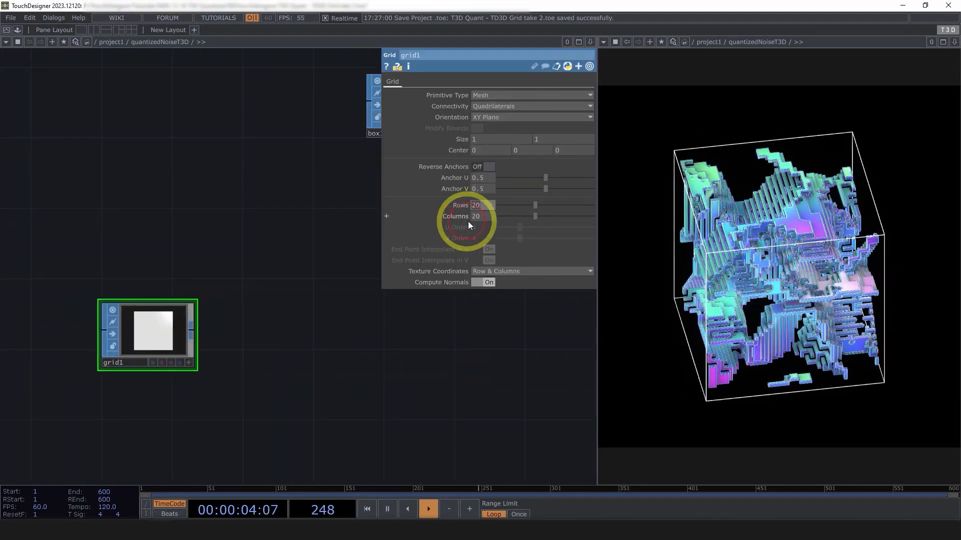
{"action": "left_click_drag", "start_coordinate": [480, 205], "coordinate": [479, 218]}
{"action": "type", "text": "5"}
Activate grid1's viewer and show its geometry as a wireframe at an angle.
{"action": "left_click", "coordinate": [170, 345]}
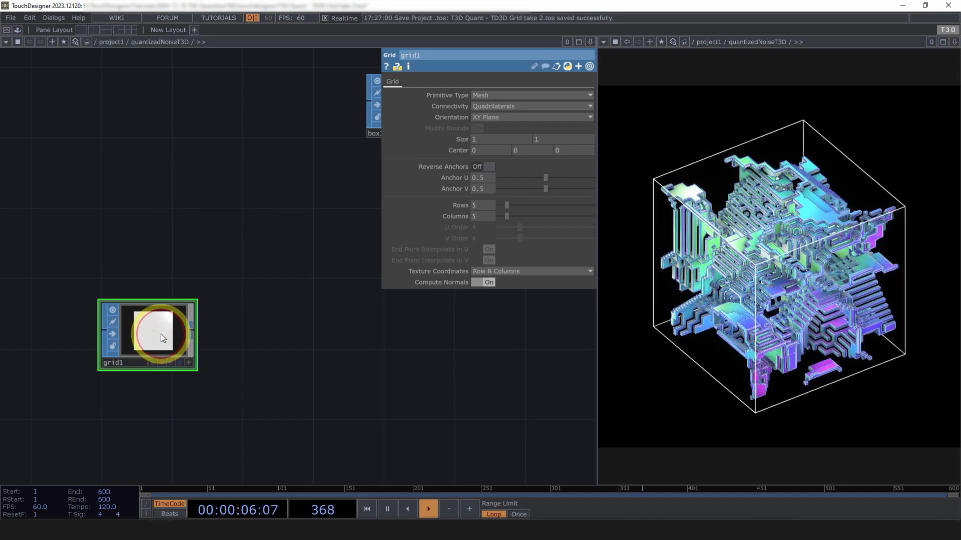
{"action": "key", "text": "a"}
{"action": "key", "text": "w"}
{"action": "mouse_move", "coordinate": [160, 335]}
{"action": "left_mouse_down"}
{"action": "mouse_move", "coordinate": [158, 346]}
{"action": "mouse_move", "coordinate": [161, 338]}
{"action": "left_mouse_up"}
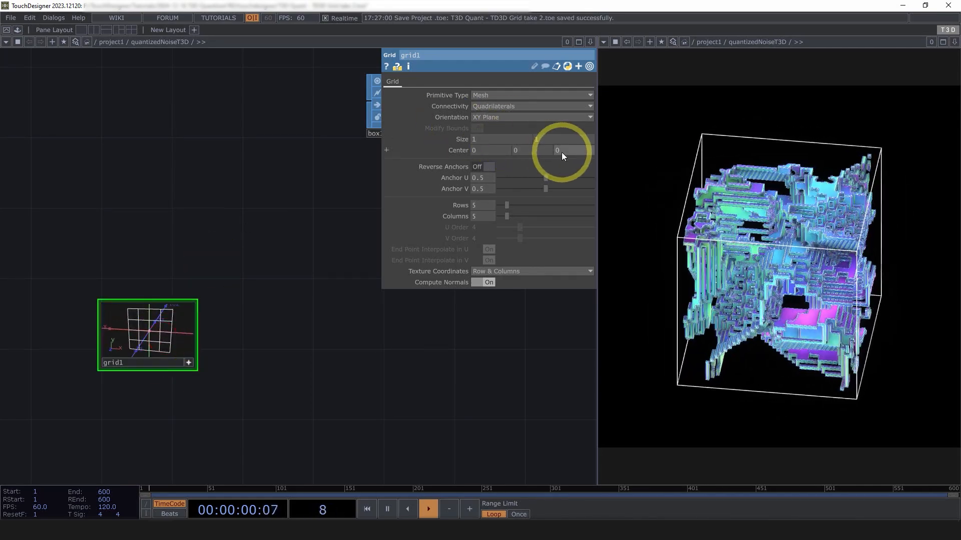
Set grid1's center Z to -0.5, check its offset from the origin, and deactivate its viewer.
{"action": "middle_click_drag", "start_coordinate": [562, 151], "coordinate": [467, 149]}
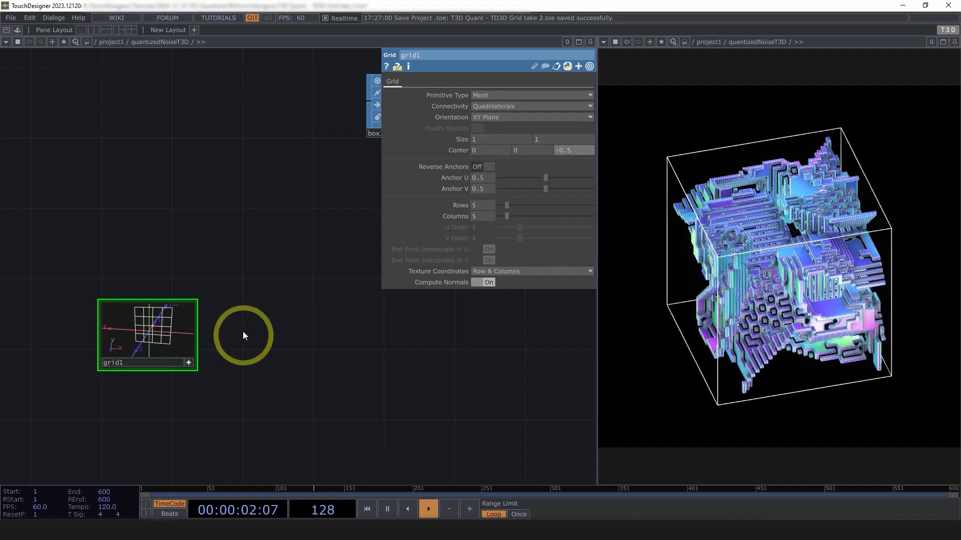
{"action": "mouse_move", "coordinate": [154, 337]}
{"action": "left_mouse_down"}
{"action": "mouse_move", "coordinate": [181, 346]}
{"action": "mouse_move", "coordinate": [149, 331]}
{"action": "left_mouse_up"}
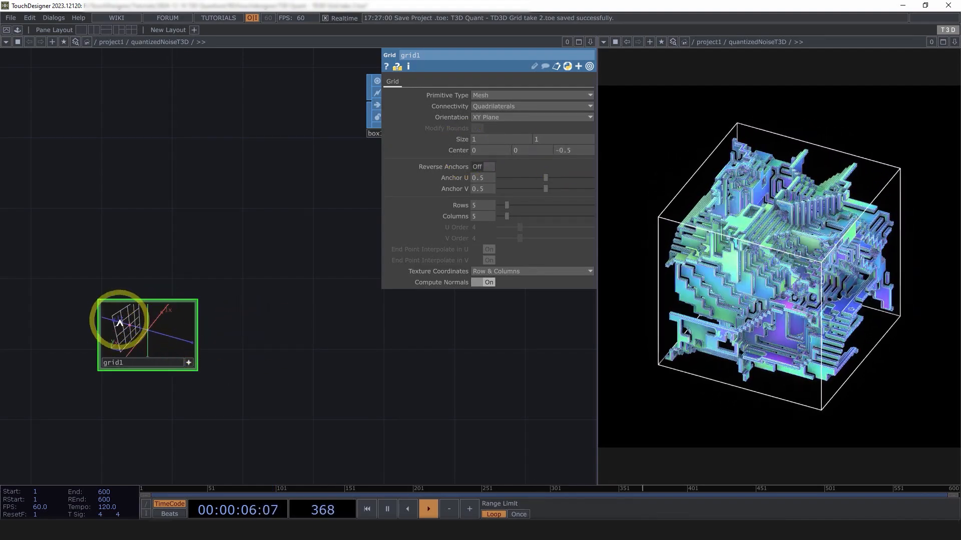
{"action": "left_click", "coordinate": [189, 362]}
Add a Copy SOP after grid1 and set its number of copies to 3.
{"action": "left_click", "coordinate": [192, 329]}
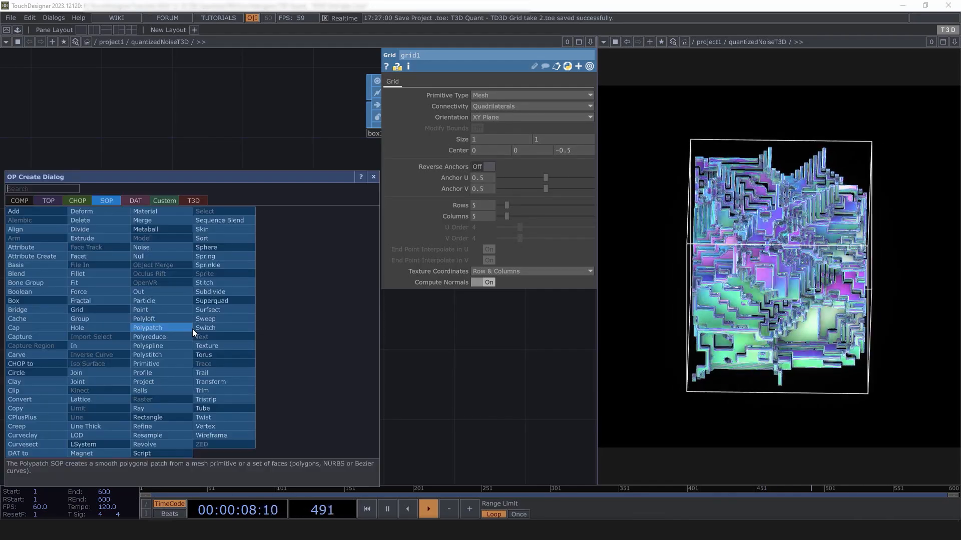
{"action": "left_click", "coordinate": [34, 409]}
{"action": "left_click", "coordinate": [272, 338]}
{"action": "scroll", "coordinate": [270, 333], "scroll_direction": "up", "scroll_amount": 3}
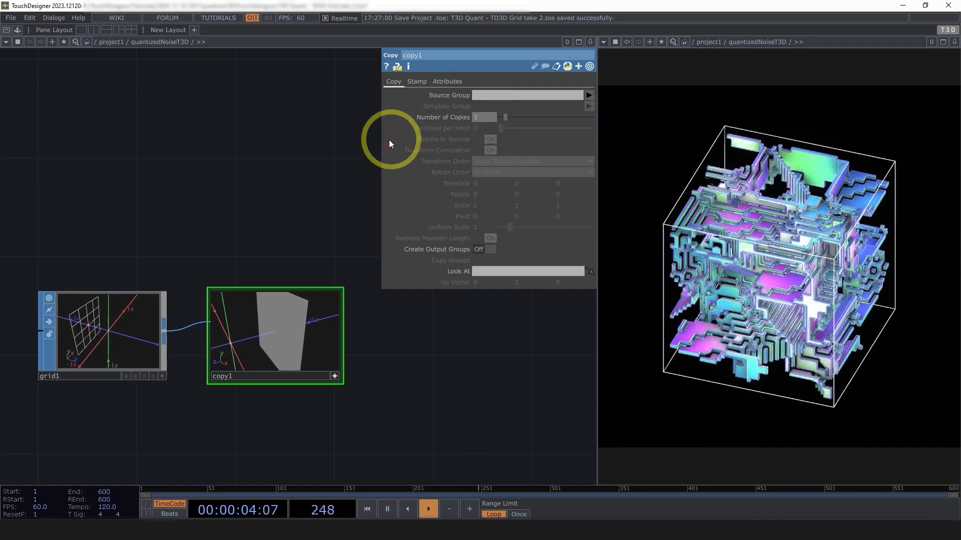
{"action": "key", "text": "Return"}
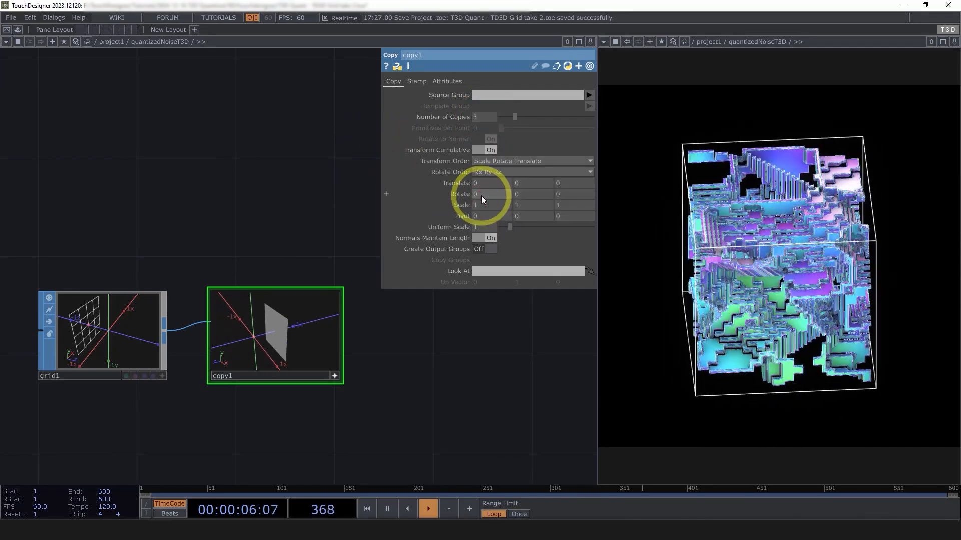
Set copy1's X rotation to 90 and show its geometry as a wireframe in its viewer.
{"action": "left_click_drag", "start_coordinate": [482, 196], "coordinate": [291, 192]}
{"action": "type", "text": "90"}
{"action": "key", "text": "Return"}
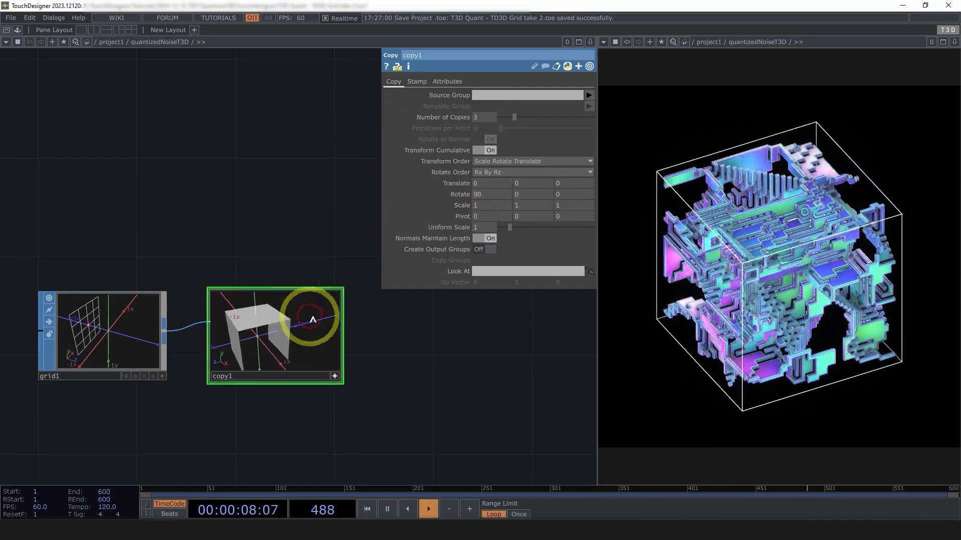
{"action": "left_click_drag", "start_coordinate": [311, 319], "coordinate": [338, 304]}
{"action": "key", "text": "w"}
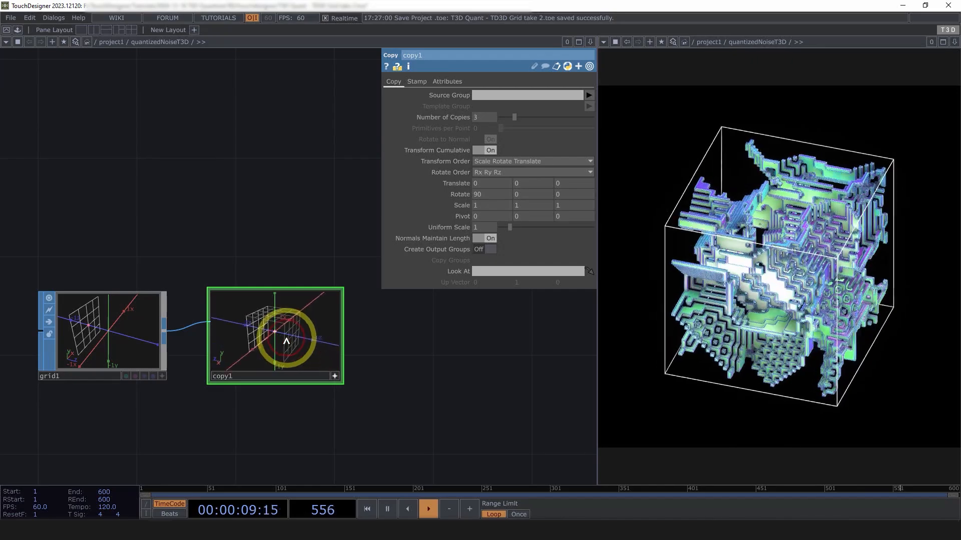
{"action": "left_click", "coordinate": [338, 376]}
Add a second Copy SOP after copy1 and set its number of copies to 2.
{"action": "left_click_drag", "start_coordinate": [395, 362], "coordinate": [298, 358]}
{"action": "scroll", "coordinate": [298, 359], "scroll_direction": "down", "scroll_amount": 3}
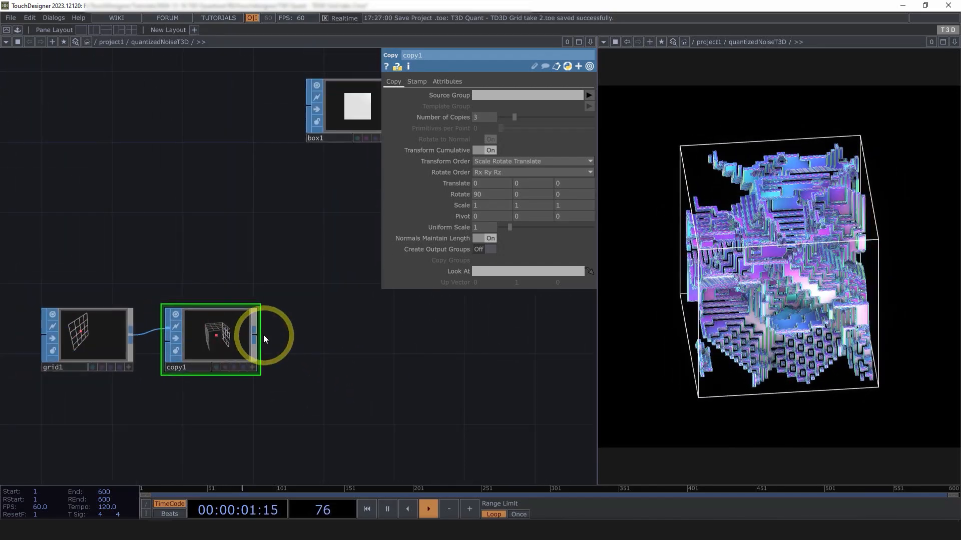
{"action": "right_click", "coordinate": [257, 334]}
{"action": "type", "text": "c"}
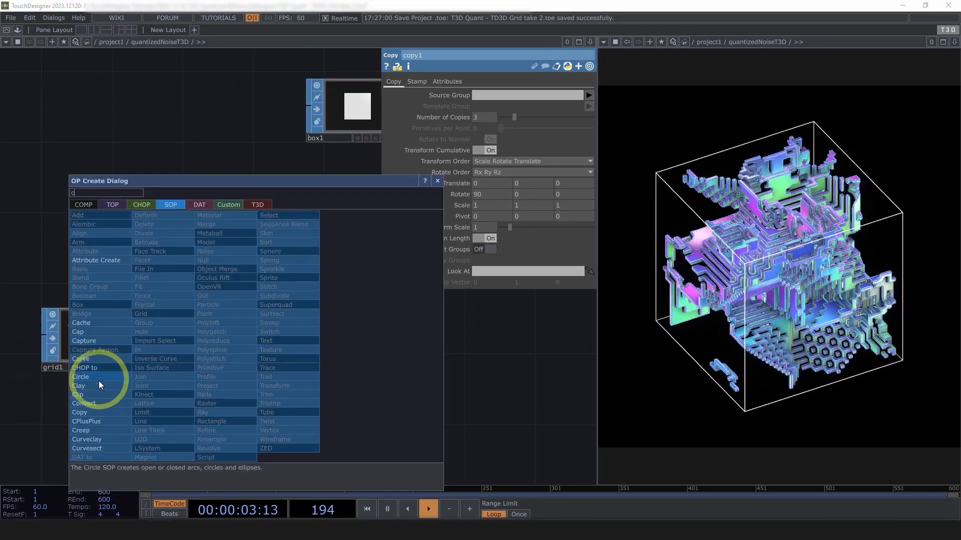
{"action": "left_click", "coordinate": [88, 412]}
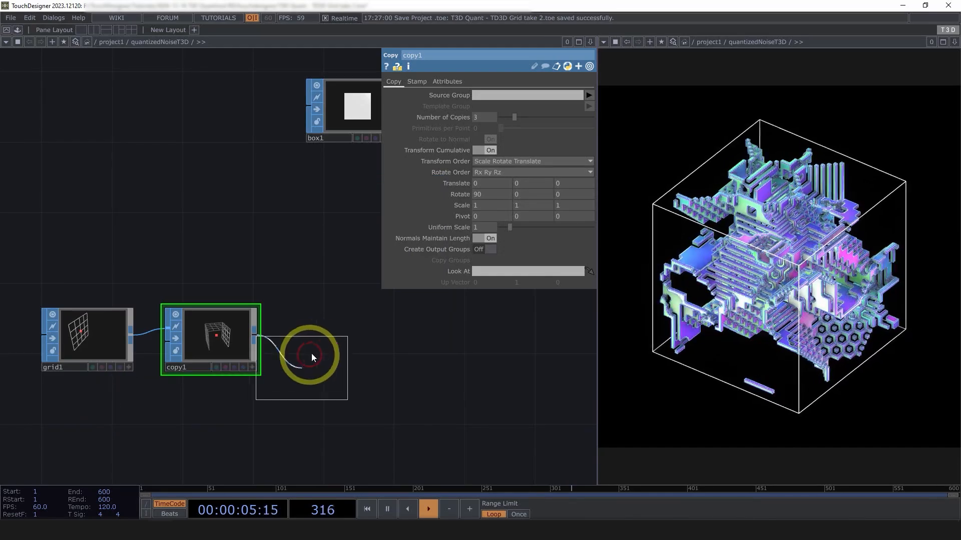
{"action": "left_click", "coordinate": [337, 338]}
{"action": "scroll", "coordinate": [226, 347], "scroll_direction": "up", "scroll_amount": 4}
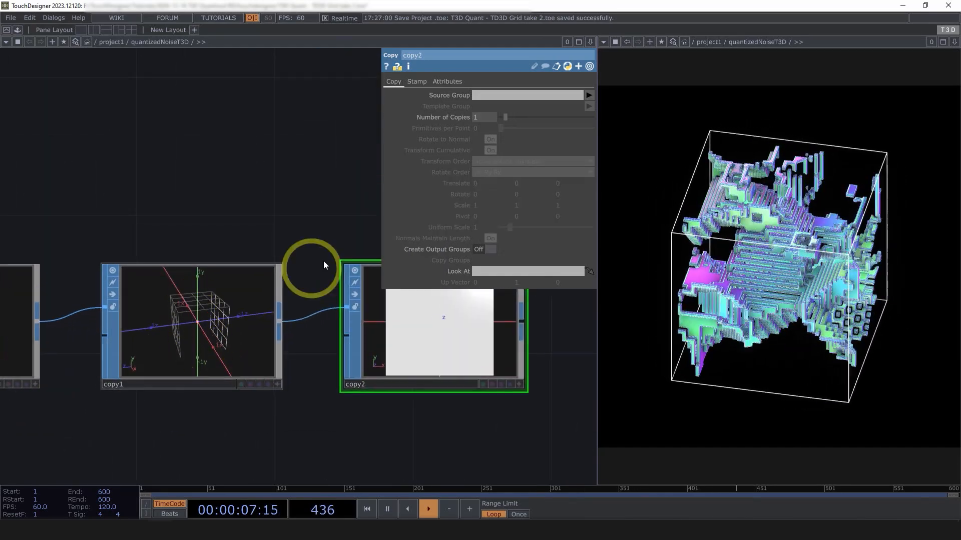
{"action": "type", "text": "2"}
{"action": "key", "text": "Return"}
Activate copy2's viewer and show its geometry as a wireframe.
{"action": "left_click_drag", "start_coordinate": [250, 225], "coordinate": [168, 252]}
{"action": "left_click", "coordinate": [436, 411]}
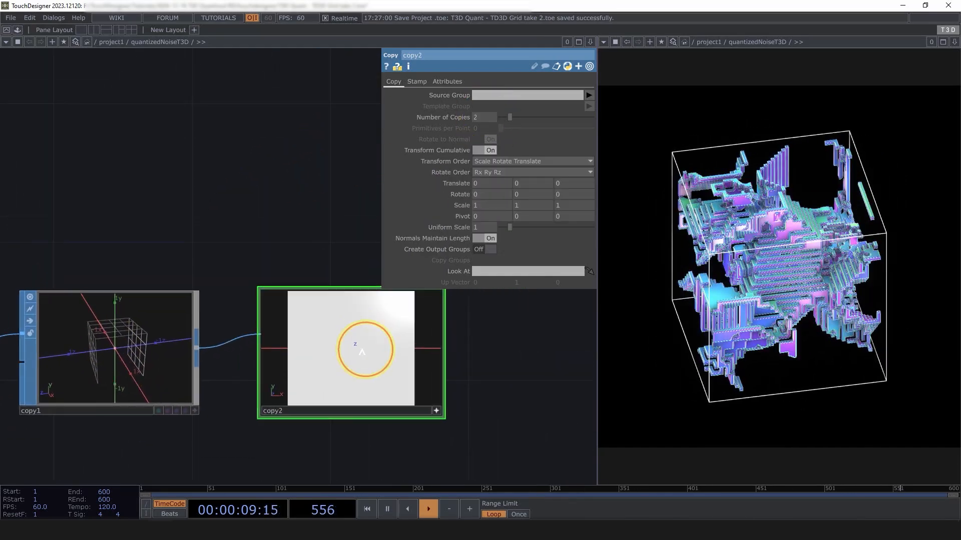
{"action": "left_click_drag", "start_coordinate": [365, 349], "coordinate": [352, 350]}
{"action": "key", "text": "w"}
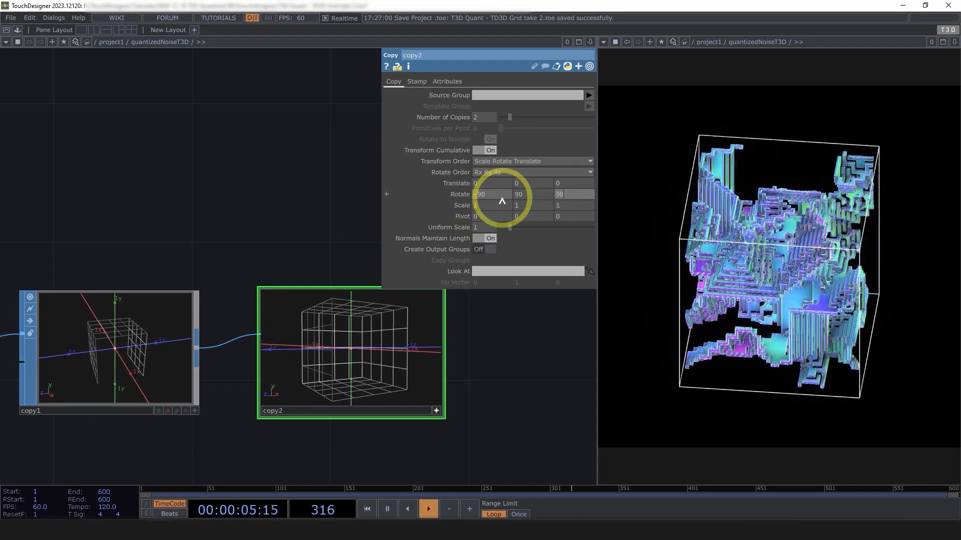
Duplicate the geo1 Geometry component below the original and connect copy2 to the duplicate's input.
{"action": "left_click_drag", "start_coordinate": [352, 350], "coordinate": [400, 348]}
{"action": "left_click_drag", "start_coordinate": [498, 408], "coordinate": [242, 403]}
{"action": "scroll", "coordinate": [283, 314], "scroll_direction": "down", "scroll_amount": 4}
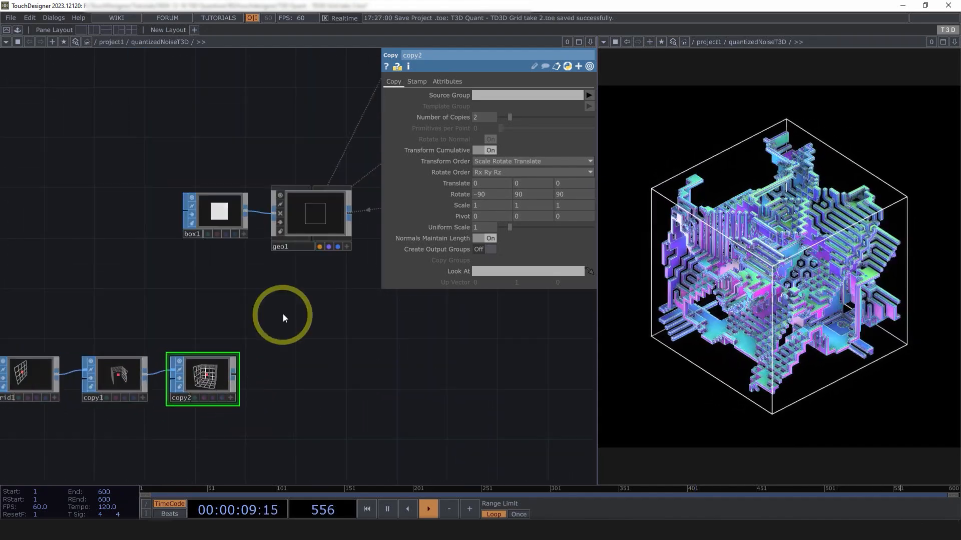
{"action": "left_click", "coordinate": [308, 215]}
{"action": "key", "text": "ctrl+c"}
{"action": "left_click", "coordinate": [297, 347]}
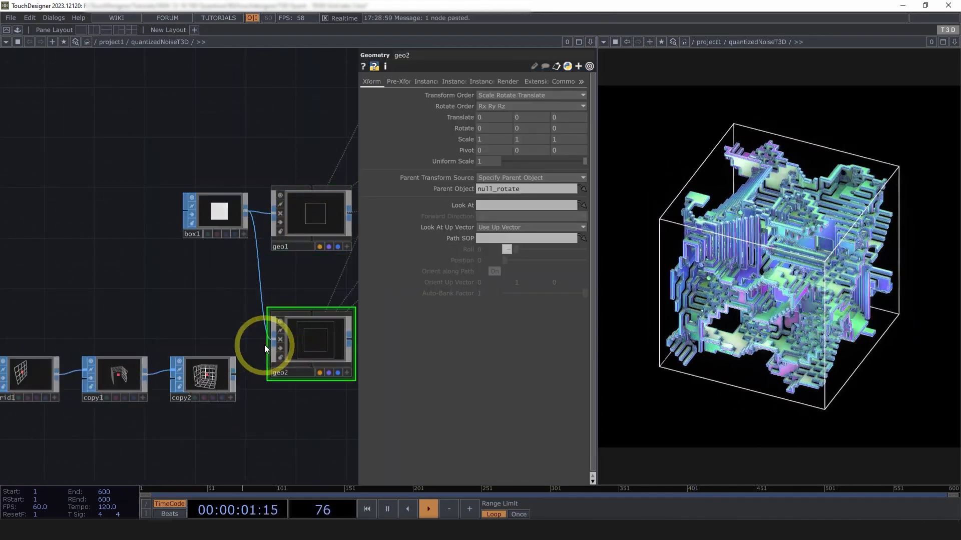
{"action": "left_click_drag", "start_coordinate": [306, 370], "coordinate": [306, 370]}
Duplicate the line1 material beside geo2 and assign the copy as geo2's material.
{"action": "left_click_drag", "start_coordinate": [250, 314], "coordinate": [100, 347]}
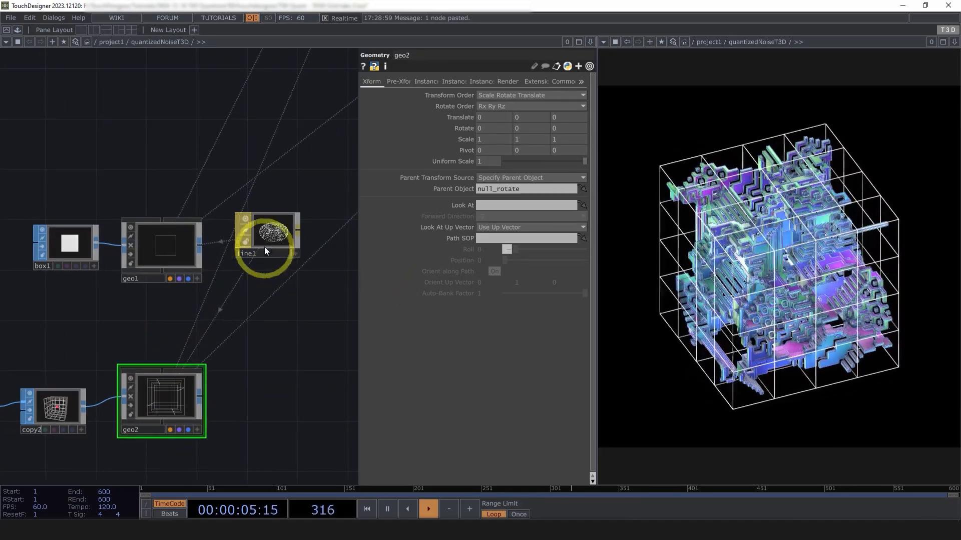
{"action": "left_click_drag", "start_coordinate": [257, 253], "coordinate": [282, 278]}
{"action": "key", "text": "ctrl+v"}
{"action": "left_click", "coordinate": [299, 371]}
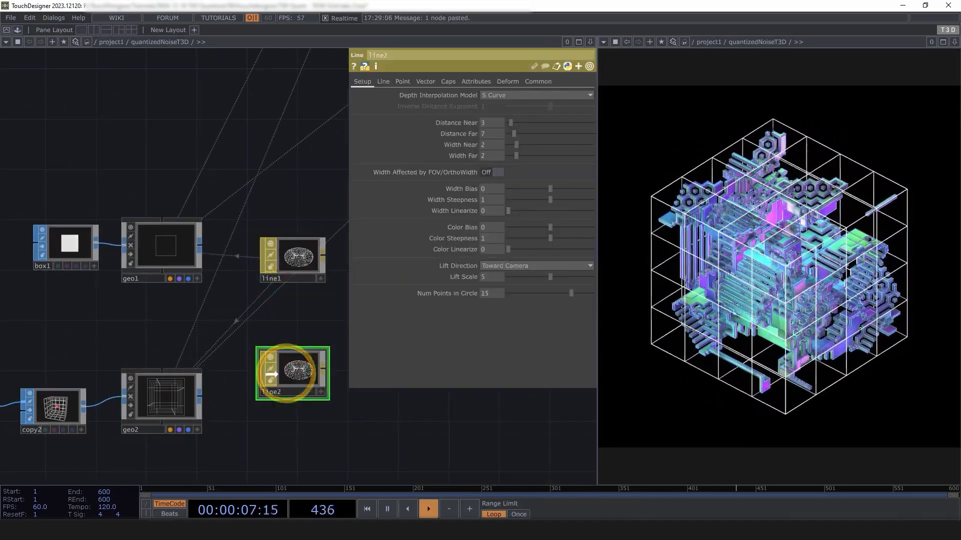
{"action": "left_click_drag", "start_coordinate": [286, 373], "coordinate": [175, 373]}
{"action": "left_click", "coordinate": [175, 373]}
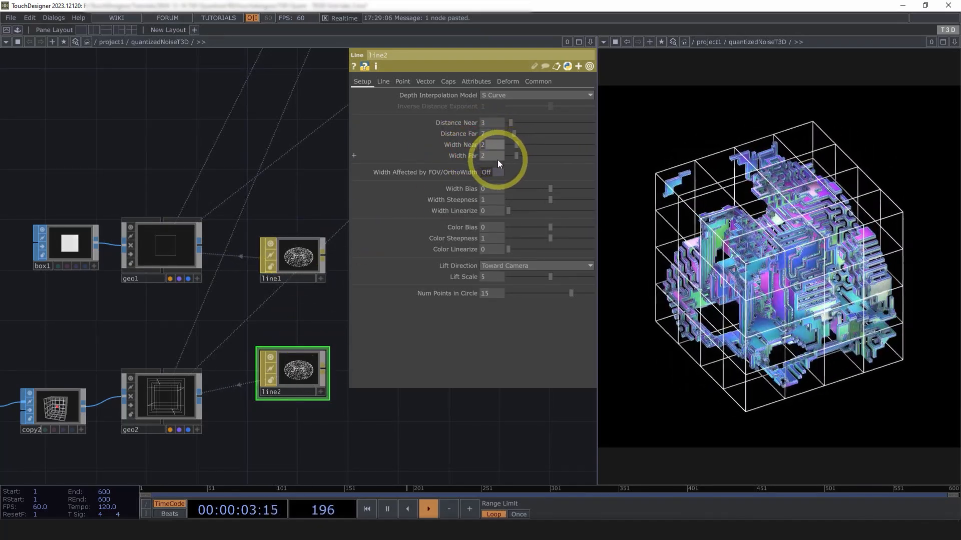
Set line2's Width Near and Width Far to 1.
{"action": "type", "text": "1"}
{"action": "left_click_drag", "start_coordinate": [501, 157], "coordinate": [361, 158]}
{"action": "type", "text": "1"}
{"action": "key", "text": "Return"}
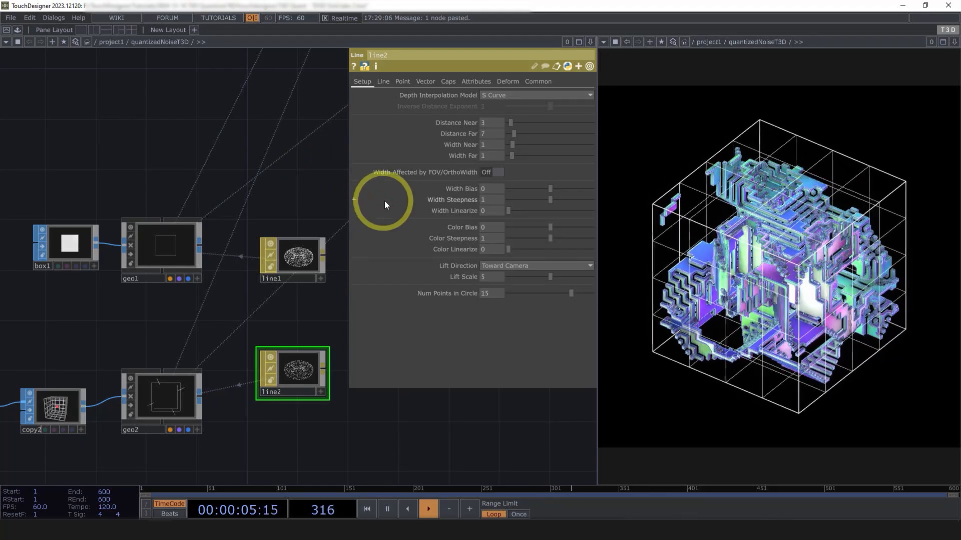
Reduce line2's Width Near and Width Far to .5.
{"action": "type", "text": ".5"}
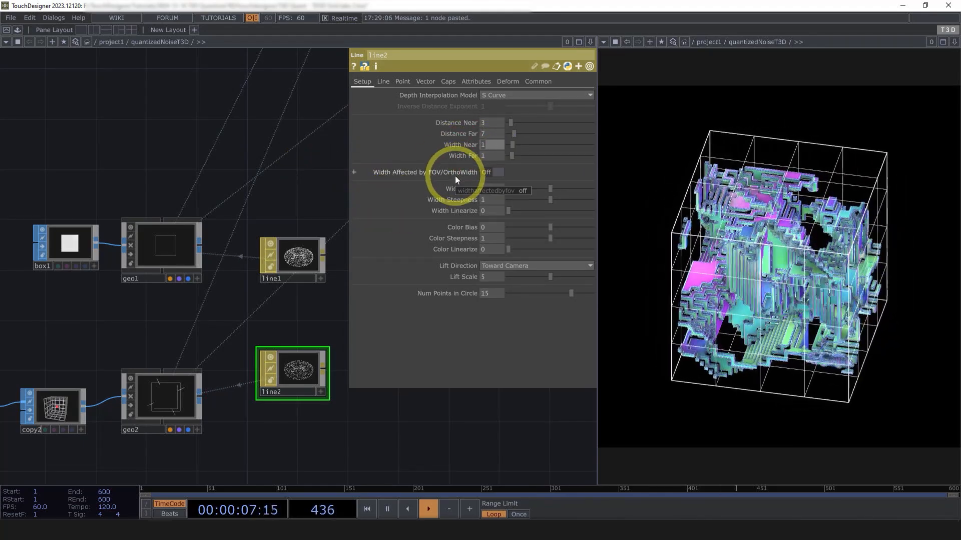
{"action": "type", "text": ".5"}
{"action": "key", "text": "Return"}
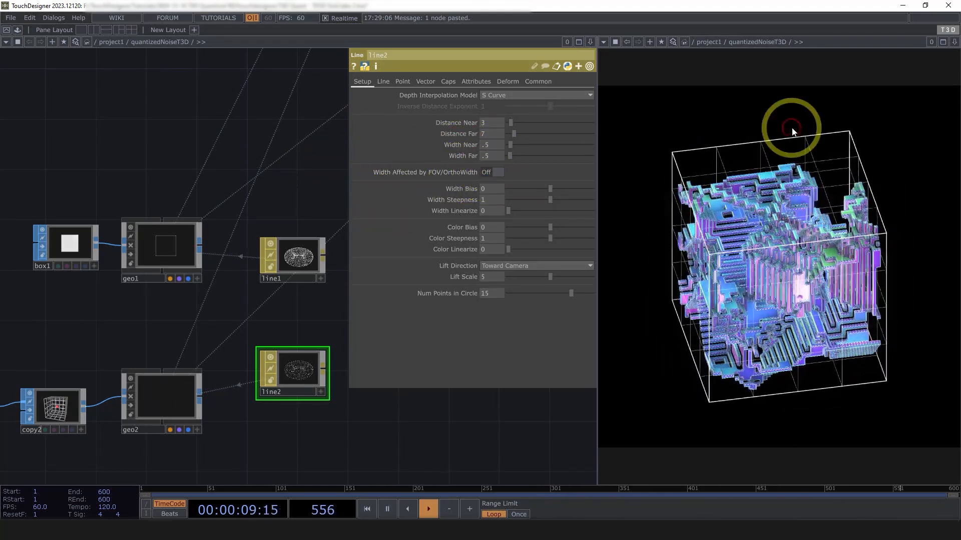
Turn off Combine with Color on ssao1 to examine the ambient occlusion on its own, and turn it back on.
{"action": "scroll", "coordinate": [273, 343], "scroll_direction": "down", "scroll_amount": 5}
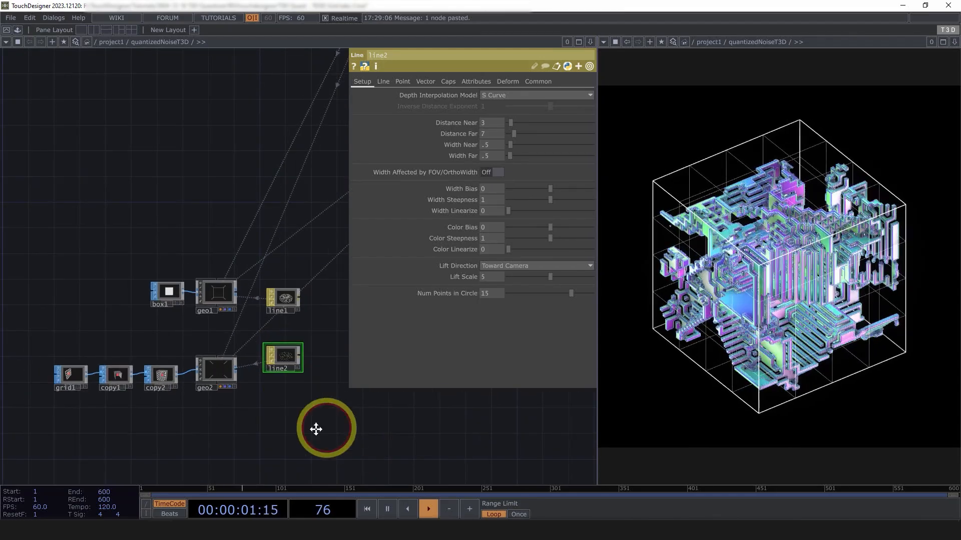
{"action": "left_click_drag", "start_coordinate": [317, 429], "coordinate": [185, 428]}
{"action": "scroll", "coordinate": [186, 429], "scroll_direction": "down", "scroll_amount": 5}
{"action": "left_click_drag", "start_coordinate": [263, 381], "coordinate": [223, 396]}
{"action": "scroll", "coordinate": [280, 285], "scroll_direction": "up", "scroll_amount": 15}
{"action": "left_click", "coordinate": [280, 277]}
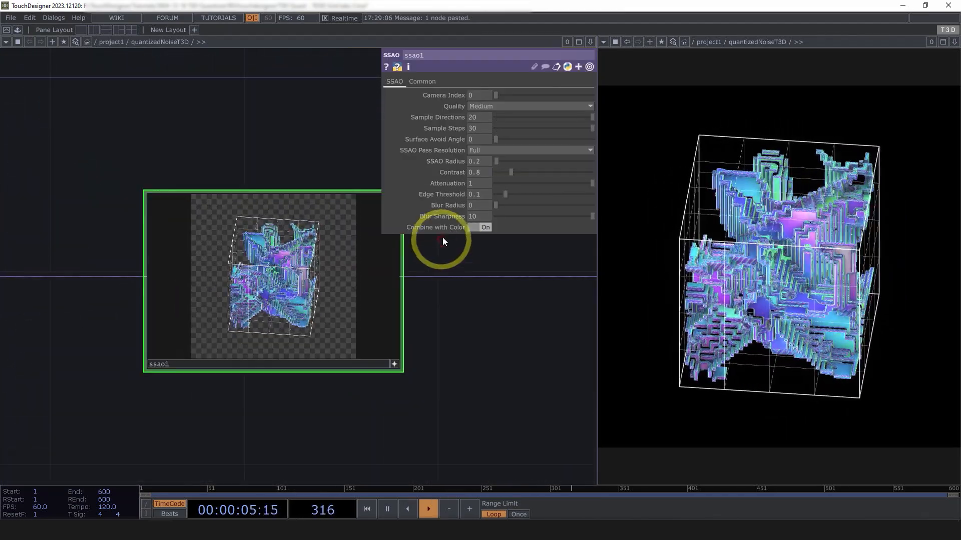
{"action": "left_click", "coordinate": [476, 227]}
{"action": "scroll", "coordinate": [247, 278], "scroll_direction": "up", "scroll_amount": 10}
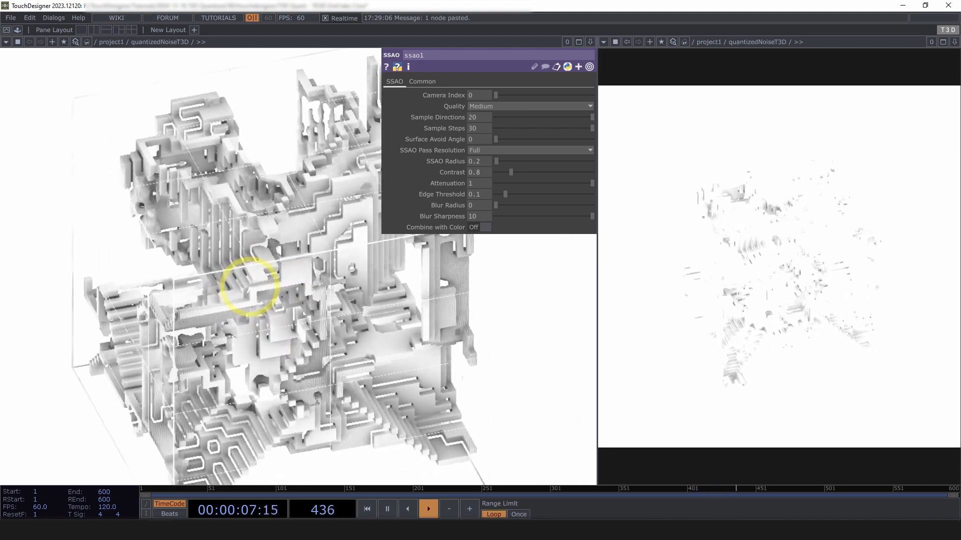
{"action": "scroll", "coordinate": [252, 332], "scroll_direction": "down", "scroll_amount": 4}
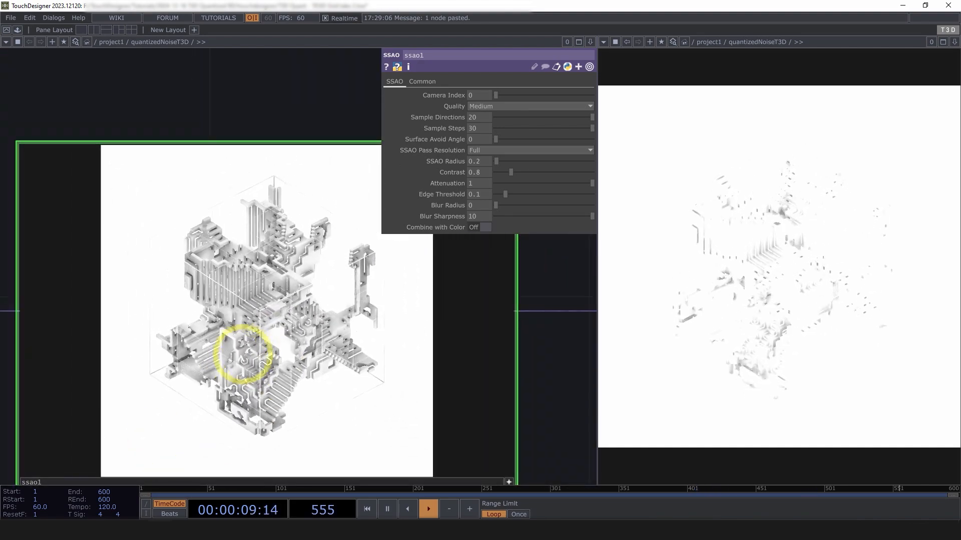
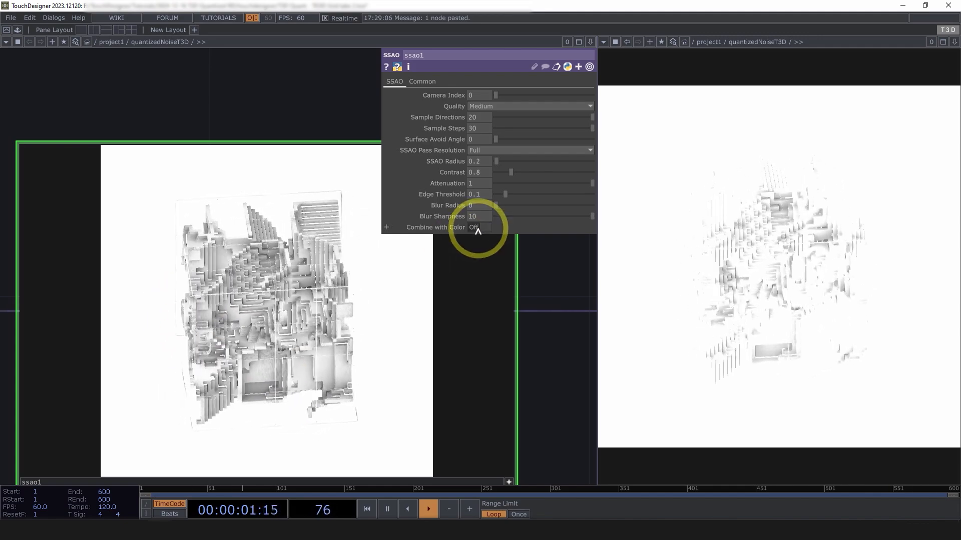
{"action": "left_click", "coordinate": [478, 227]}
{"action": "scroll", "coordinate": [501, 391], "scroll_direction": "down", "scroll_amount": 6}
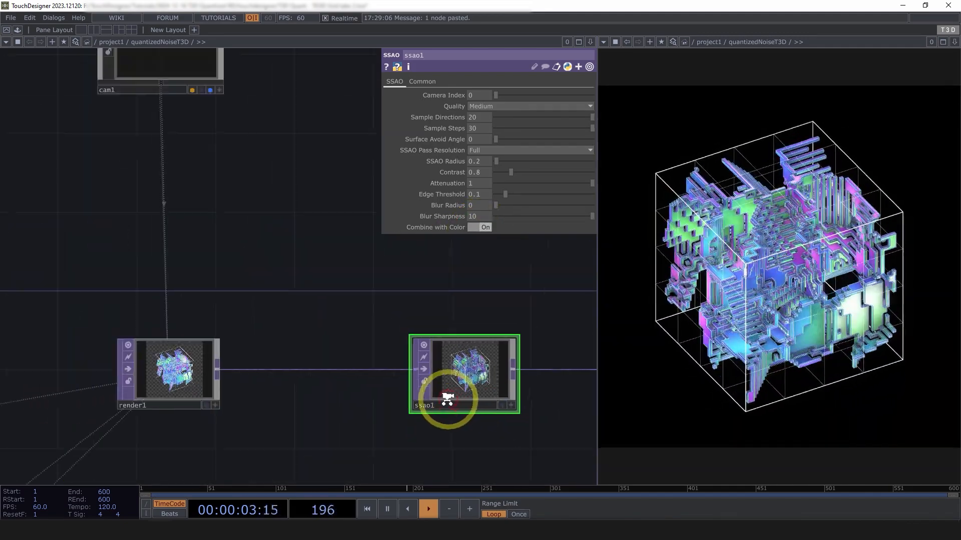
Rename the Geometry components geo1 to grid2 and geo2 to grid3.
{"action": "scroll", "coordinate": [384, 365], "scroll_direction": "down", "scroll_amount": 5}
{"action": "left_click_drag", "start_coordinate": [355, 410], "coordinate": [363, 345]}
{"action": "mouse_move", "coordinate": [283, 427]}
{"action": "left_mouse_down"}
{"action": "mouse_move", "coordinate": [268, 375]}
{"action": "mouse_move", "coordinate": [282, 303]}
{"action": "left_mouse_up"}
{"action": "scroll", "coordinate": [170, 390], "scroll_direction": "up", "scroll_amount": 4}
{"action": "scroll", "coordinate": [161, 392], "scroll_direction": "up", "scroll_amount": 2}
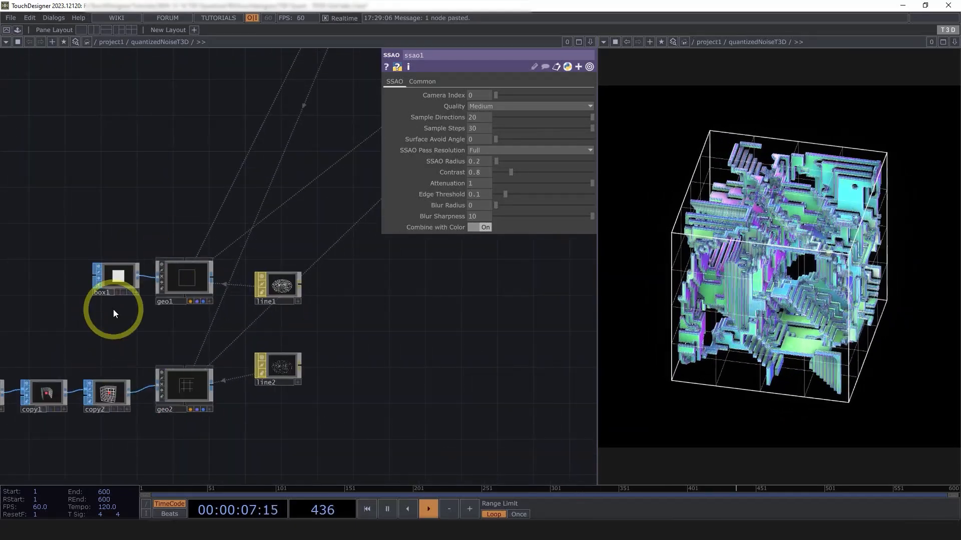
{"action": "scroll", "coordinate": [220, 310], "scroll_direction": "up", "scroll_amount": 2}
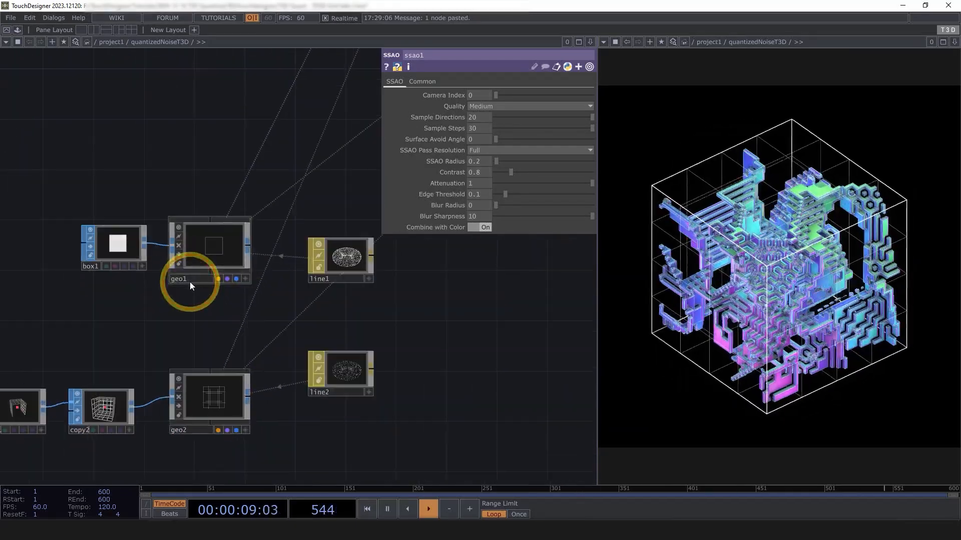
{"action": "left_click", "coordinate": [190, 281]}
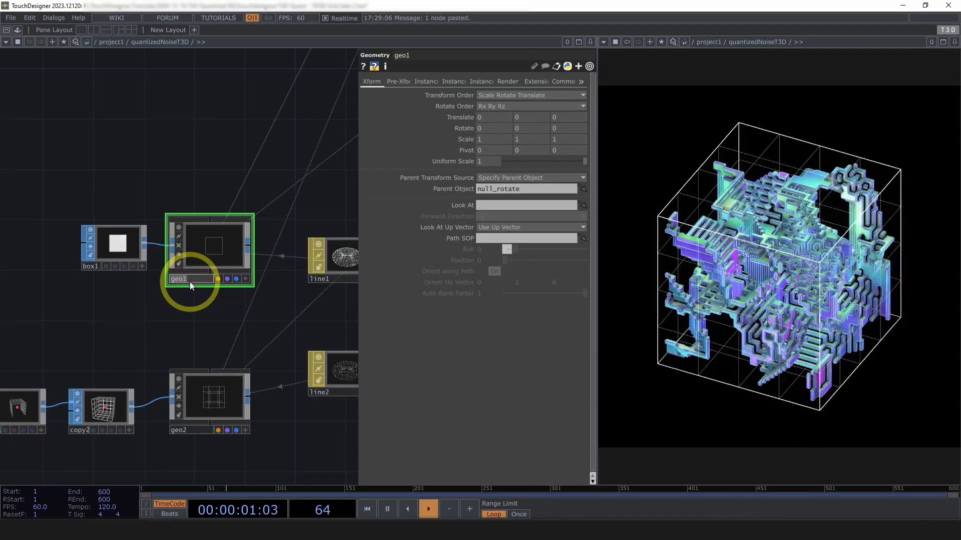
{"action": "type", "text": "grid1"}
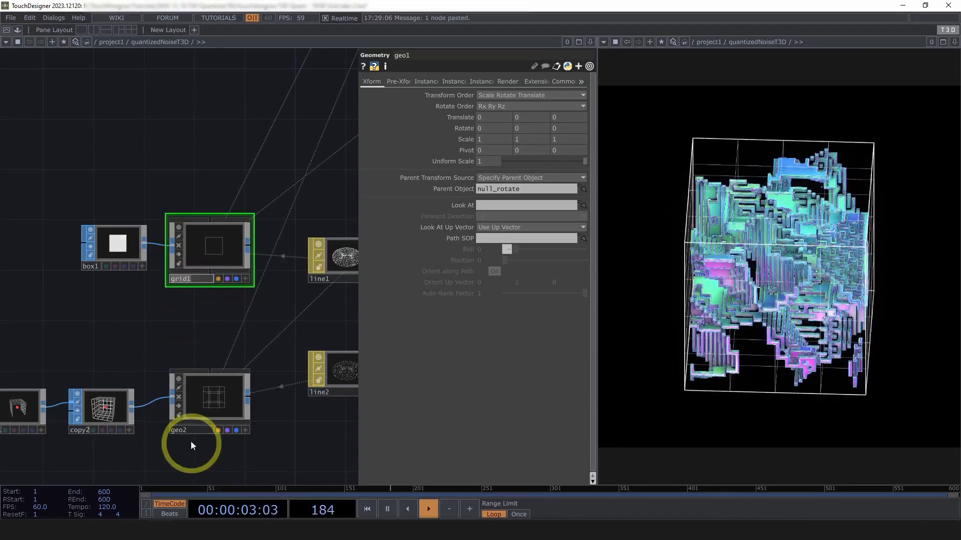
{"action": "type", "text": "grid2"}
{"action": "key", "text": "Return"}
{"action": "scroll", "coordinate": [241, 305], "scroll_direction": "down", "scroll_amount": 5}
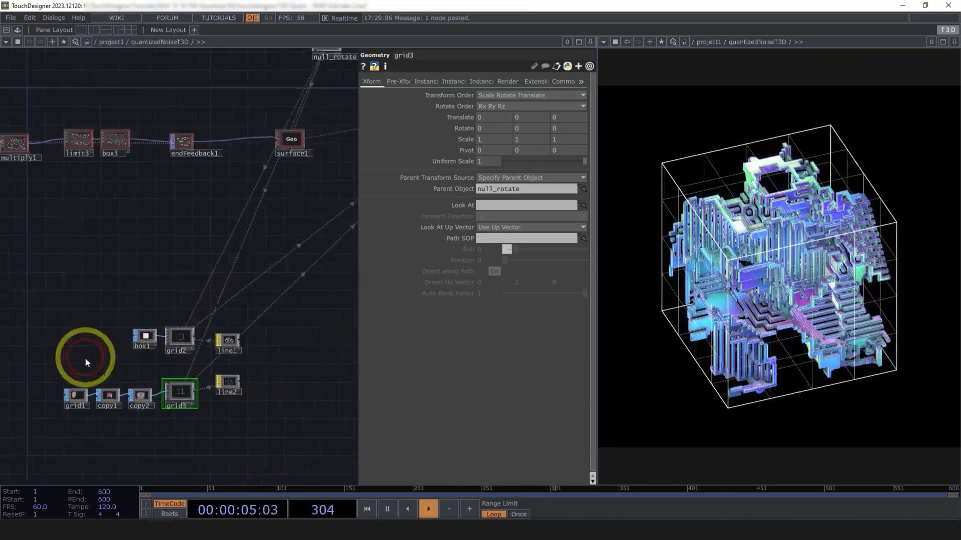
Restrict render1's Geometry parameter to surface1 so the grid components are excluded from that render.
{"action": "scroll", "coordinate": [274, 262], "scroll_direction": "up", "scroll_amount": 1}
{"action": "scroll", "coordinate": [302, 219], "scroll_direction": "up", "scroll_amount": 10}
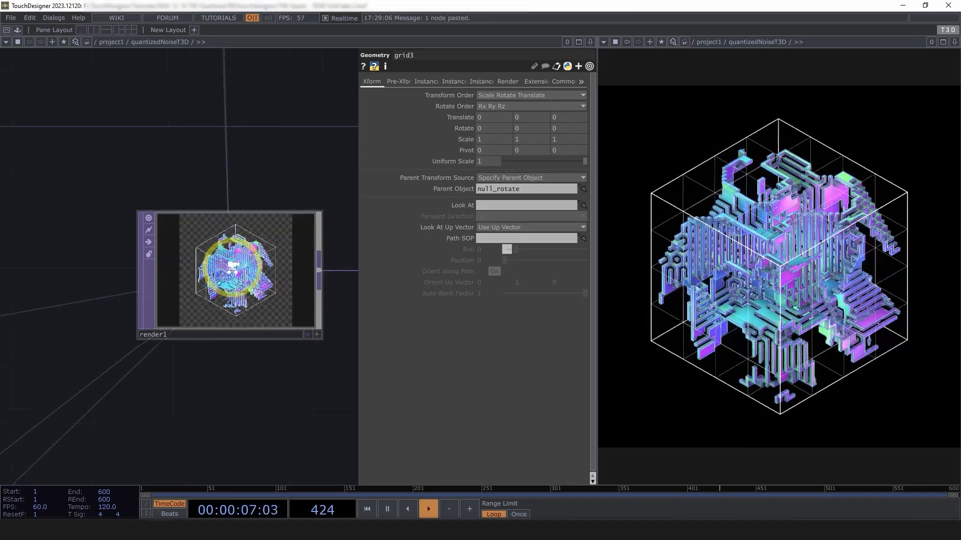
{"action": "left_click", "coordinate": [230, 260]}
{"action": "scroll", "coordinate": [228, 259], "scroll_direction": "down", "scroll_amount": 1}
{"action": "left_click_drag", "start_coordinate": [186, 370], "coordinate": [353, 360]}
{"action": "scroll", "coordinate": [300, 354], "scroll_direction": "down", "scroll_amount": 10}
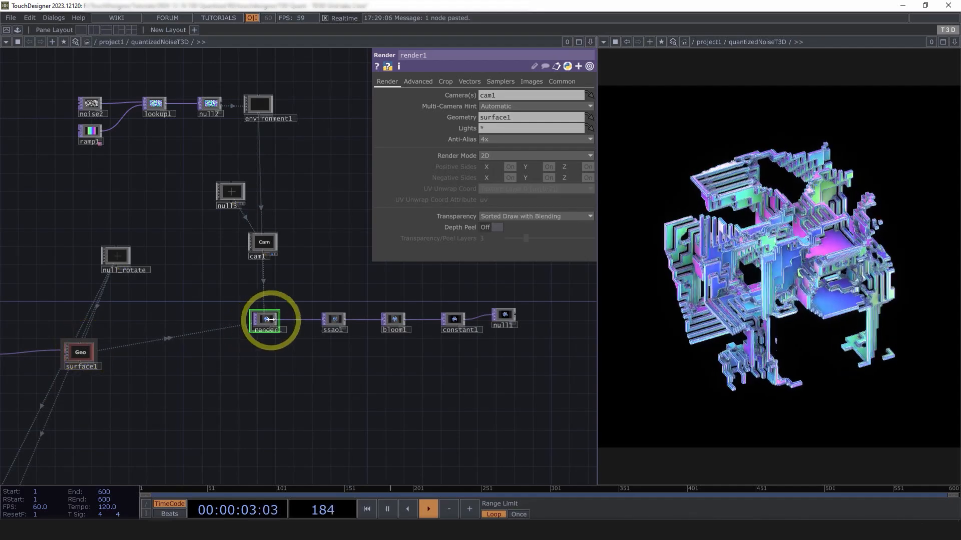
Add a Render Pass TOP branching from render1's output and place it above ssao1.
{"action": "scroll", "coordinate": [270, 318], "scroll_direction": "up", "scroll_amount": 5}
{"action": "scroll", "coordinate": [226, 373], "scroll_direction": "down", "scroll_amount": 8}
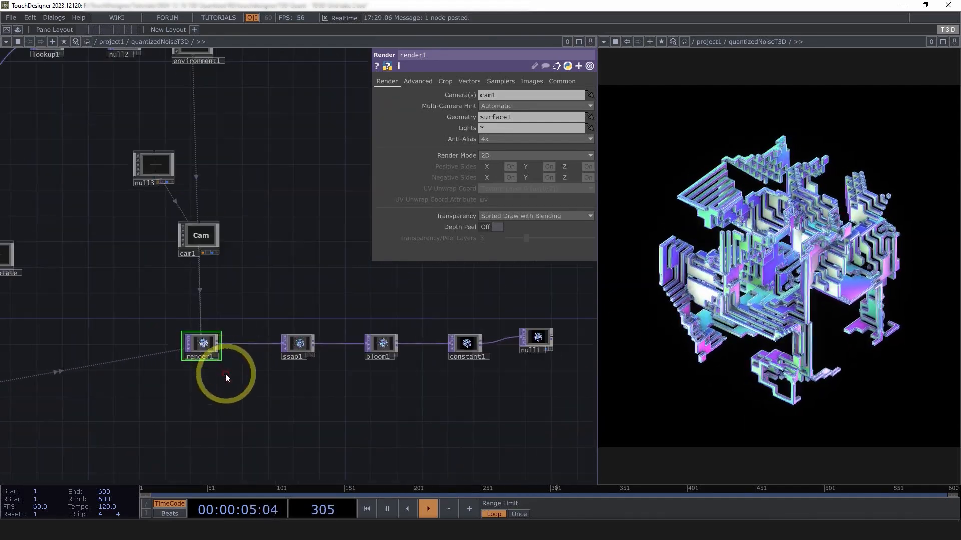
{"action": "scroll", "coordinate": [215, 340], "scroll_direction": "up", "scroll_amount": 5}
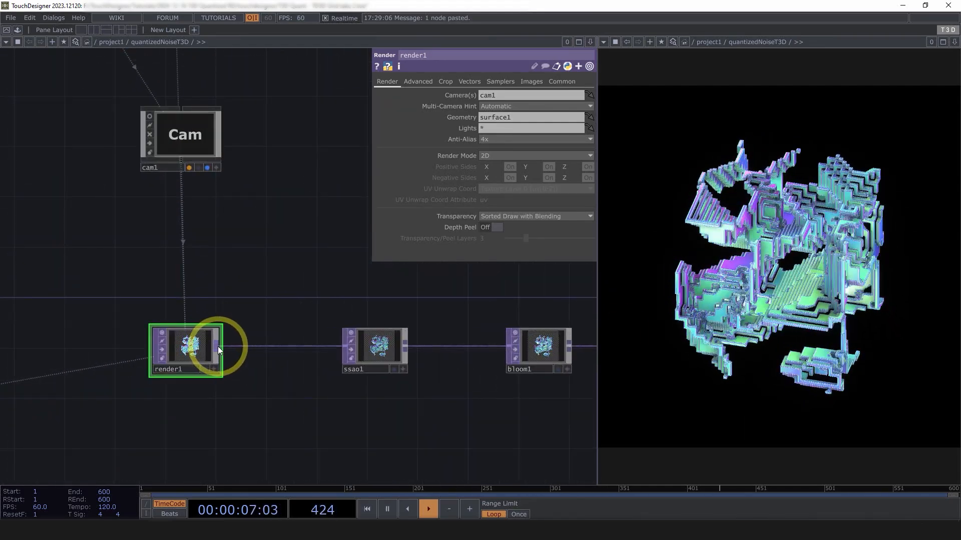
{"action": "right_click", "coordinate": [218, 346]}
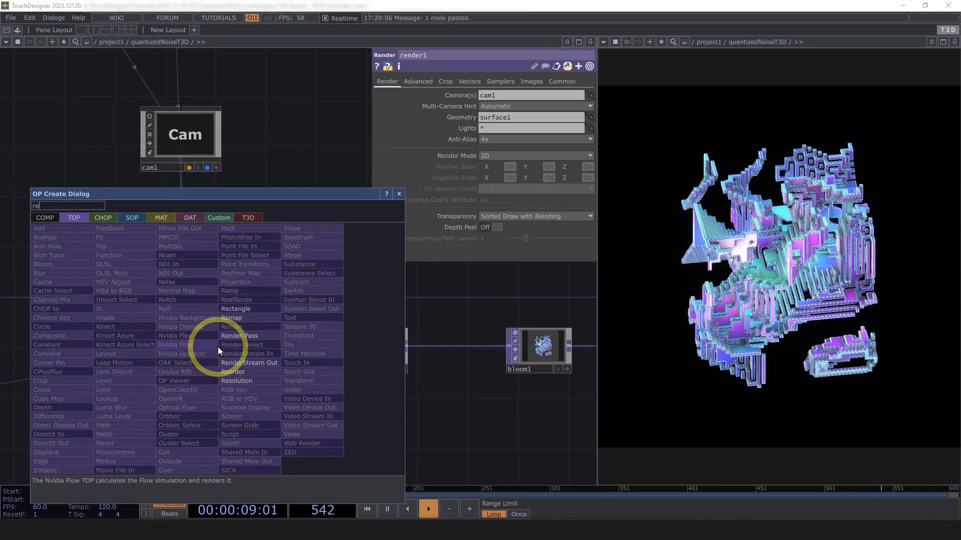
{"action": "left_click", "coordinate": [260, 334]}
{"action": "left_click", "coordinate": [364, 270]}
{"action": "scroll", "coordinate": [355, 314], "scroll_direction": "down", "scroll_amount": 2}
{"action": "scroll", "coordinate": [354, 314], "scroll_direction": "down", "scroll_amount": 4}
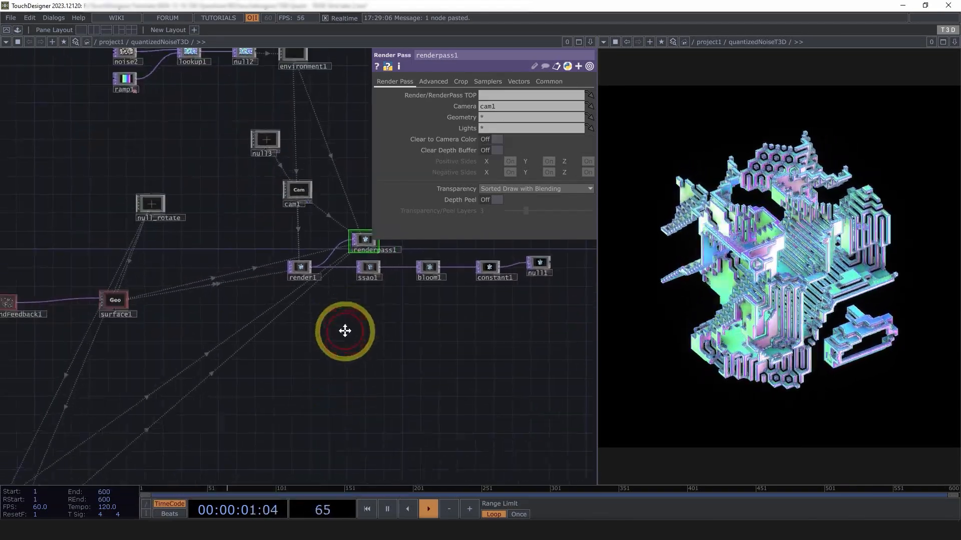
Set renderpass1's Geometry to grid* and turn on Clear to Camera Color.
{"action": "type", "text": "grid*"}
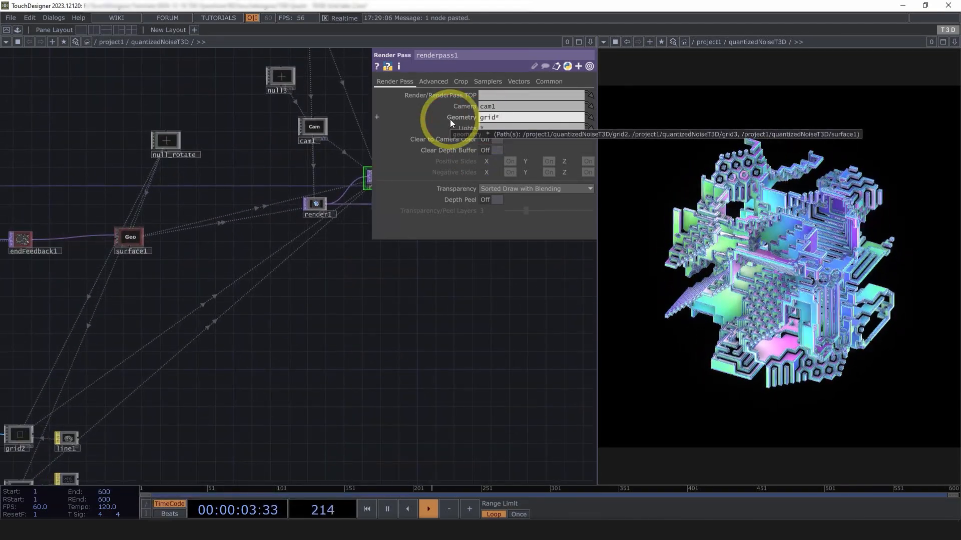
{"action": "left_click", "coordinate": [421, 301]}
{"action": "left_click_drag", "start_coordinate": [421, 301], "coordinate": [341, 345]}
{"action": "scroll", "coordinate": [313, 213], "scroll_direction": "up", "scroll_amount": 10}
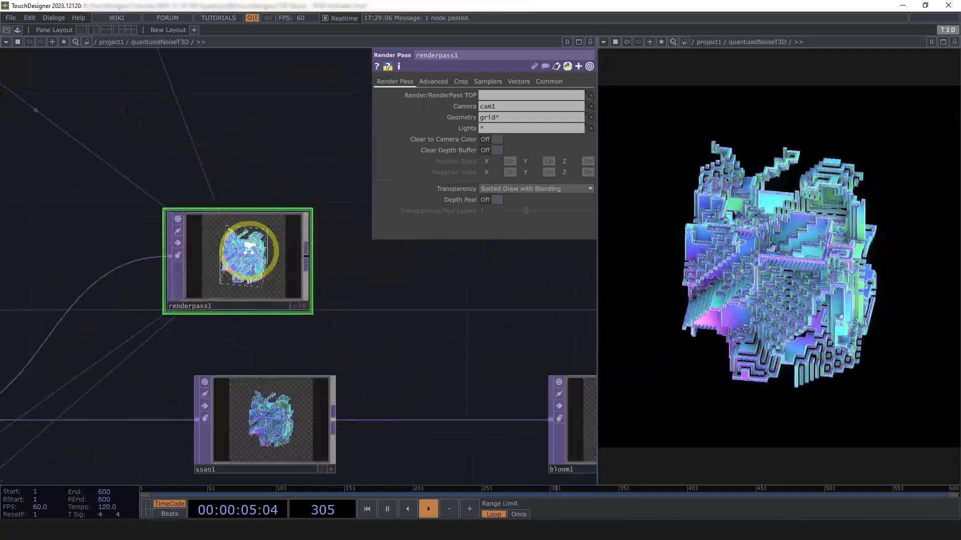
{"action": "left_click_drag", "start_coordinate": [514, 330], "coordinate": [522, 331]}
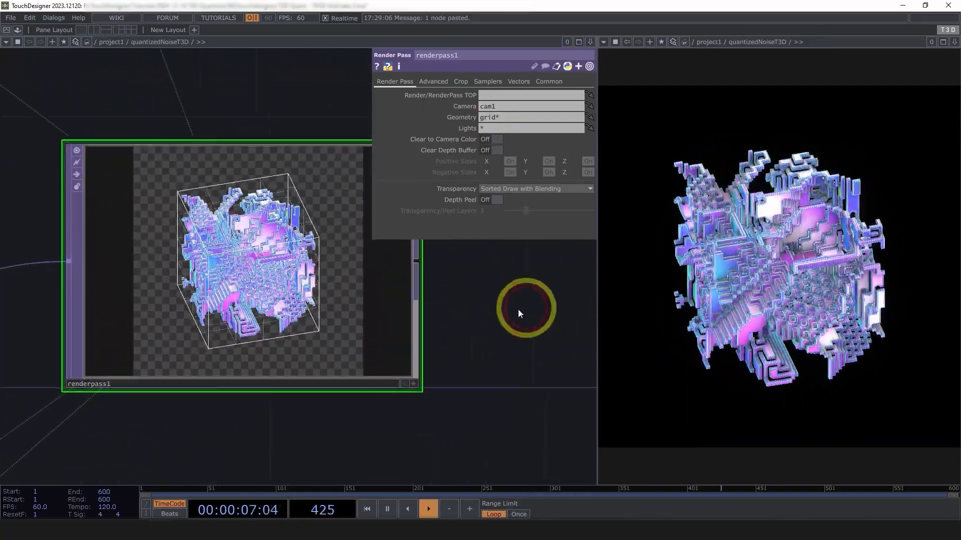
{"action": "scroll", "coordinate": [295, 286], "scroll_direction": "up", "scroll_amount": 3}
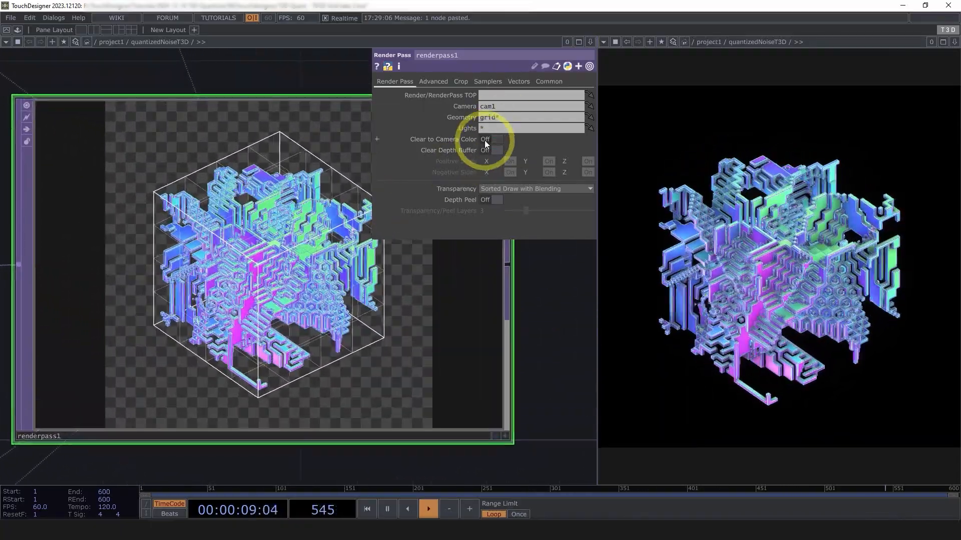
{"action": "left_click", "coordinate": [486, 140]}
{"action": "left_click_drag", "start_coordinate": [269, 327], "coordinate": [314, 254]}
{"action": "scroll", "coordinate": [314, 253], "scroll_direction": "down", "scroll_amount": 6}
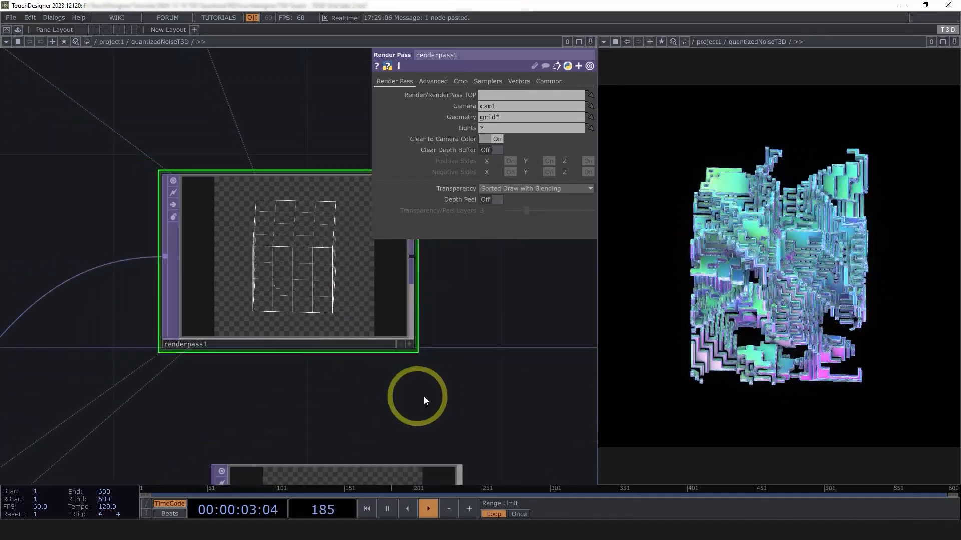
Add an Over TOP that composites renderpass1 over ssao1, and route its output into bloom1.
{"action": "right_click", "coordinate": [206, 282]}
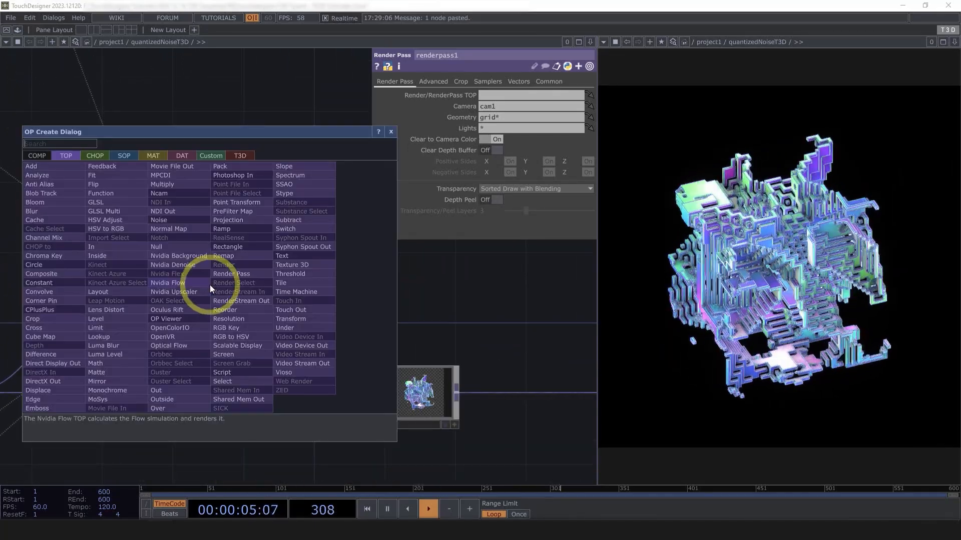
{"action": "type", "text": "over"}
{"action": "left_click", "coordinate": [159, 408]}
{"action": "left_click", "coordinate": [272, 338]}
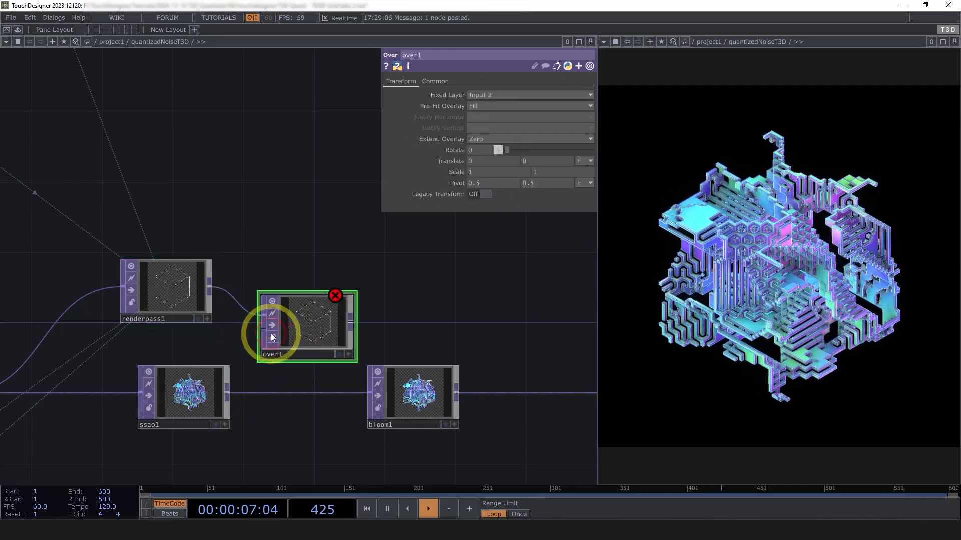
{"action": "scroll", "coordinate": [172, 395], "scroll_direction": "up", "scroll_amount": 5}
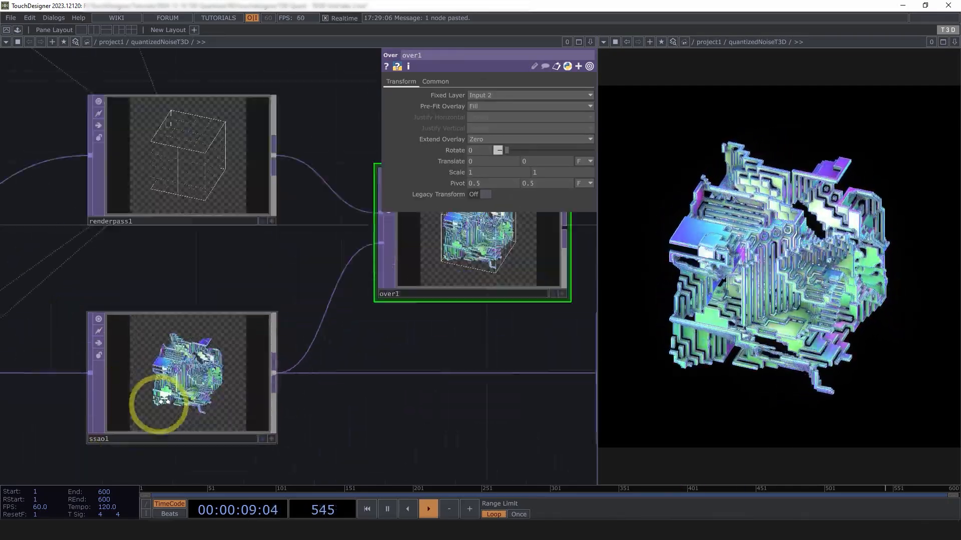
{"action": "scroll", "coordinate": [242, 336], "scroll_direction": "down", "scroll_amount": 5}
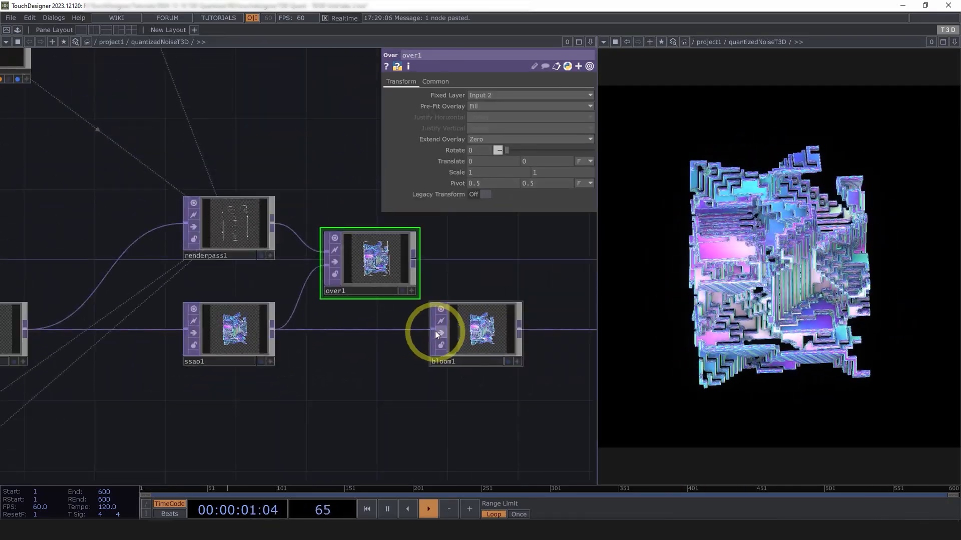
{"action": "left_click_drag", "start_coordinate": [385, 264], "coordinate": [378, 334]}
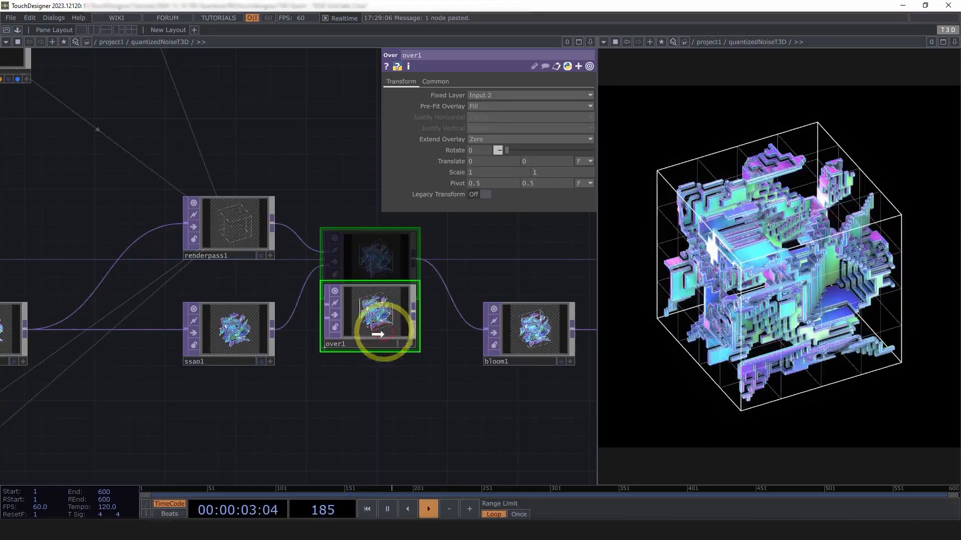
Move renderpass1, ssao1 and over1 closer to render1 to tidy the compositing chain, and save the project.
{"action": "scroll", "coordinate": [317, 214], "scroll_direction": "up", "scroll_amount": 8}
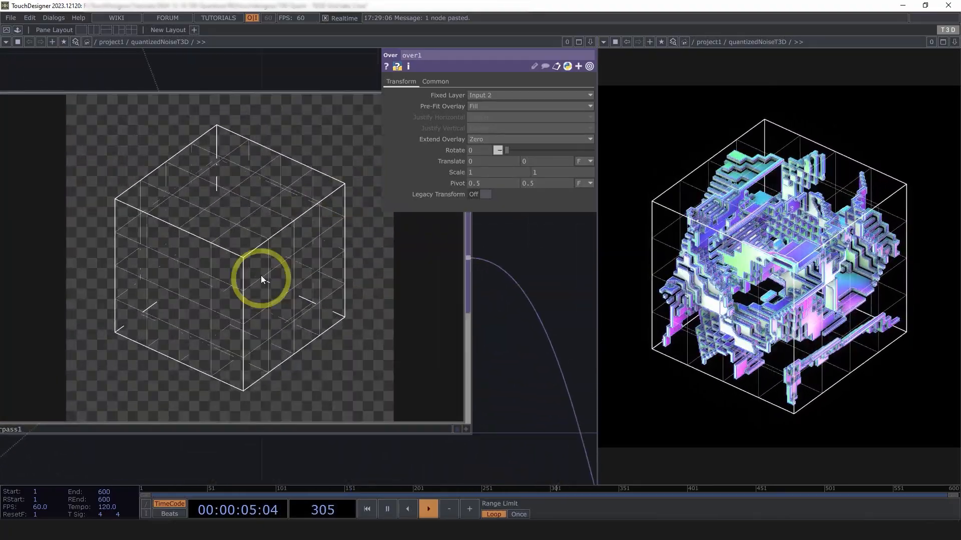
{"action": "scroll", "coordinate": [270, 270], "scroll_direction": "down", "scroll_amount": 7}
{"action": "left_click_drag", "start_coordinate": [308, 369], "coordinate": [473, 359]}
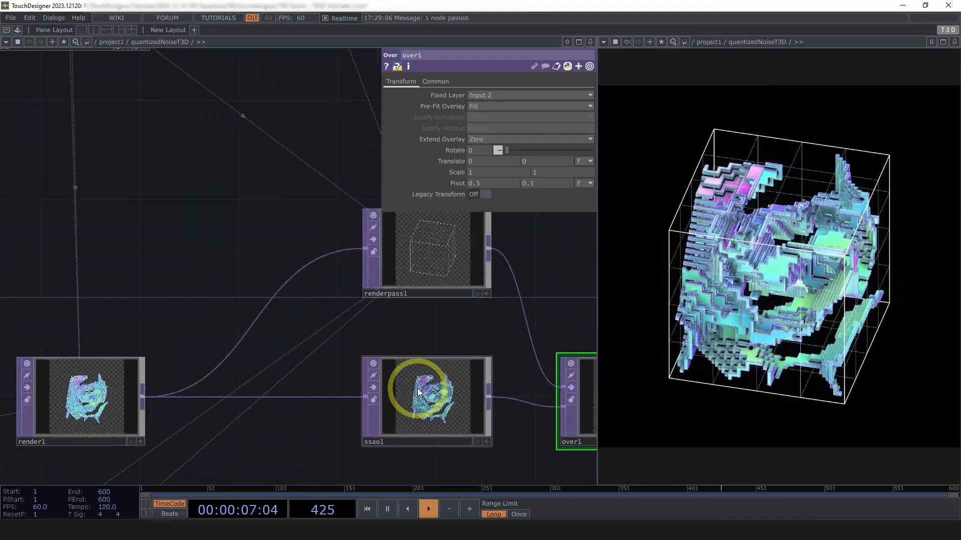
{"action": "left_click", "coordinate": [451, 396]}
{"action": "scroll", "coordinate": [386, 343], "scroll_direction": "down", "scroll_amount": 10}
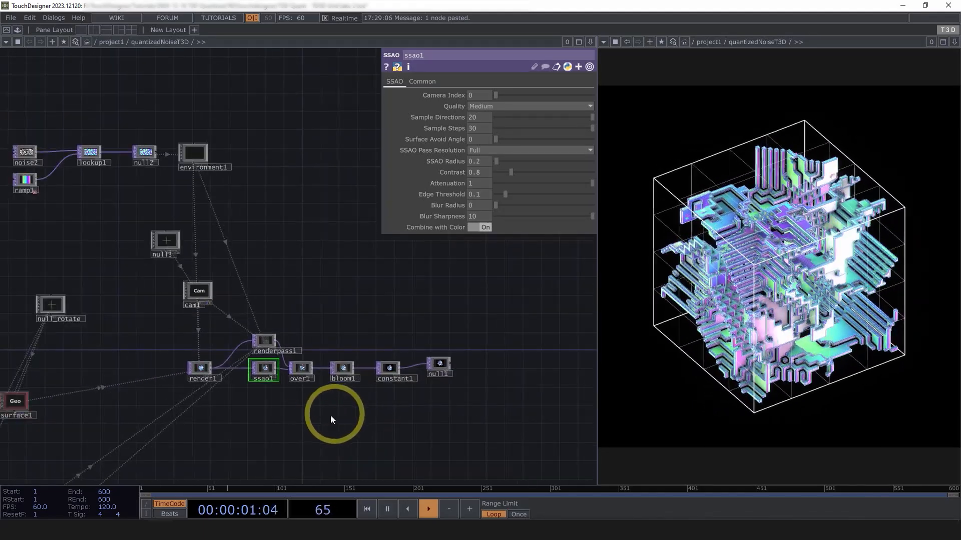
{"action": "left_click_drag", "start_coordinate": [330, 415], "coordinate": [429, 415]}
{"action": "scroll", "coordinate": [429, 416], "scroll_direction": "down", "scroll_amount": 3}
{"action": "scroll", "coordinate": [430, 413], "scroll_direction": "up", "scroll_amount": 5}
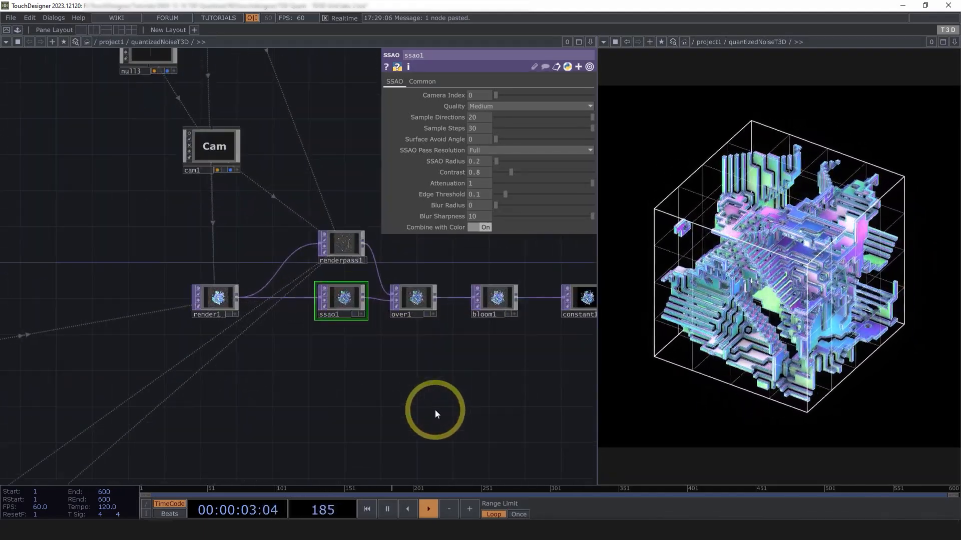
{"action": "left_click_drag", "start_coordinate": [461, 378], "coordinate": [440, 386]}
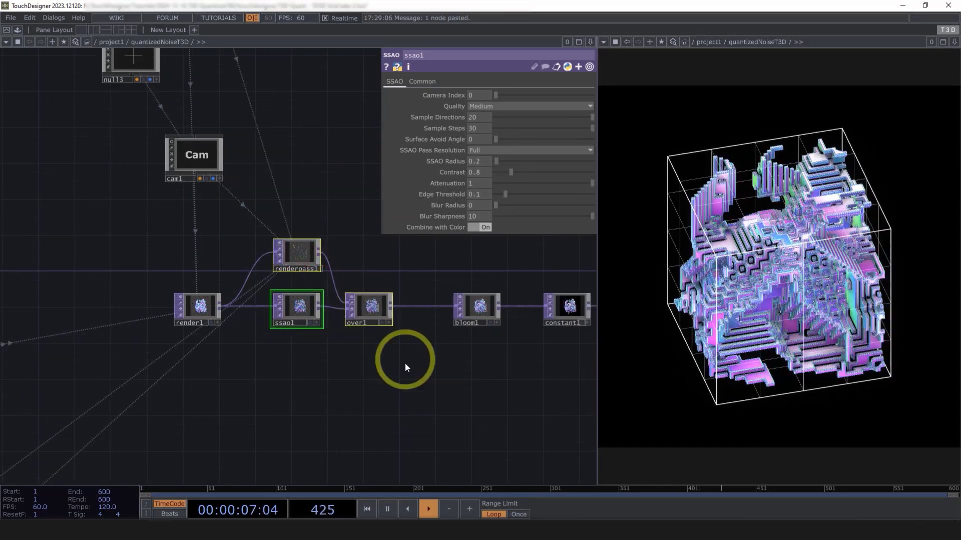
{"action": "left_click_drag", "start_coordinate": [469, 371], "coordinate": [444, 377]}
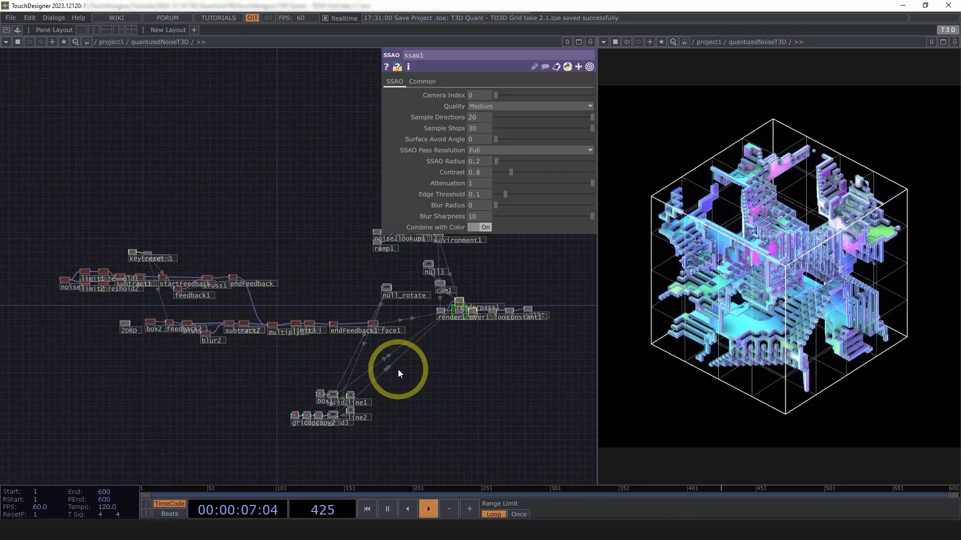
Go up to the quantizedNoiseT3D base, try a Step of 0.1, and set Step to 0.2.
{"action": "key", "text": "u"}
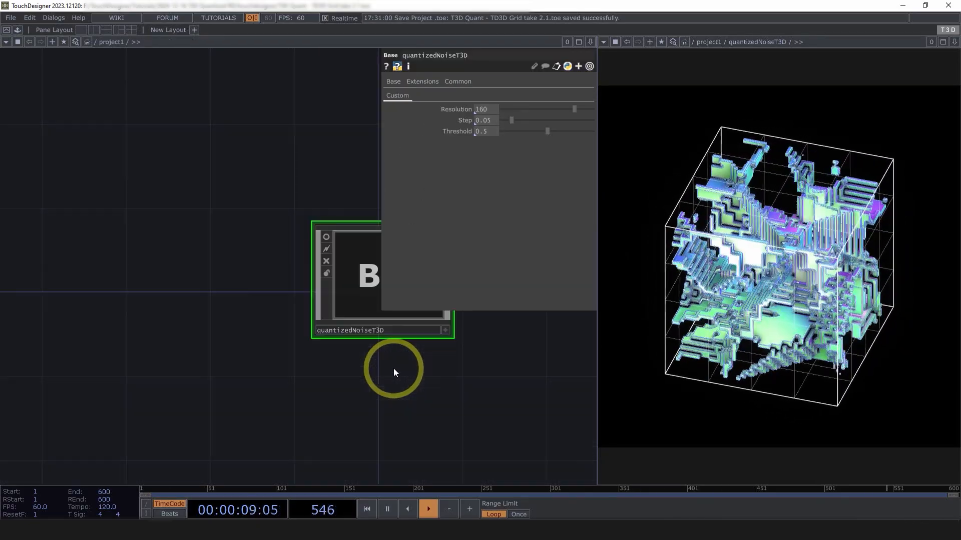
{"action": "left_click_drag", "start_coordinate": [425, 386], "coordinate": [325, 384]}
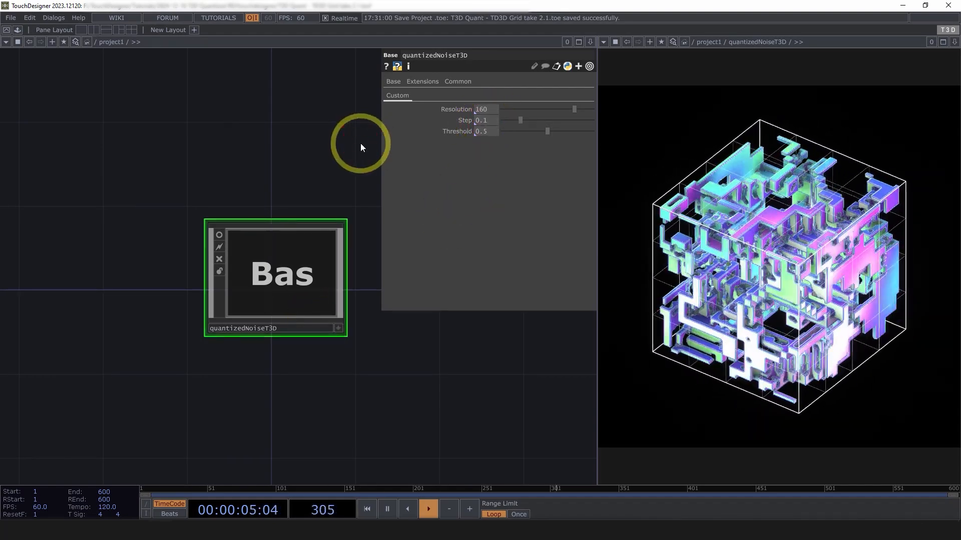
{"action": "type", "text": "2"}
{"action": "left_click", "coordinate": [337, 134]}
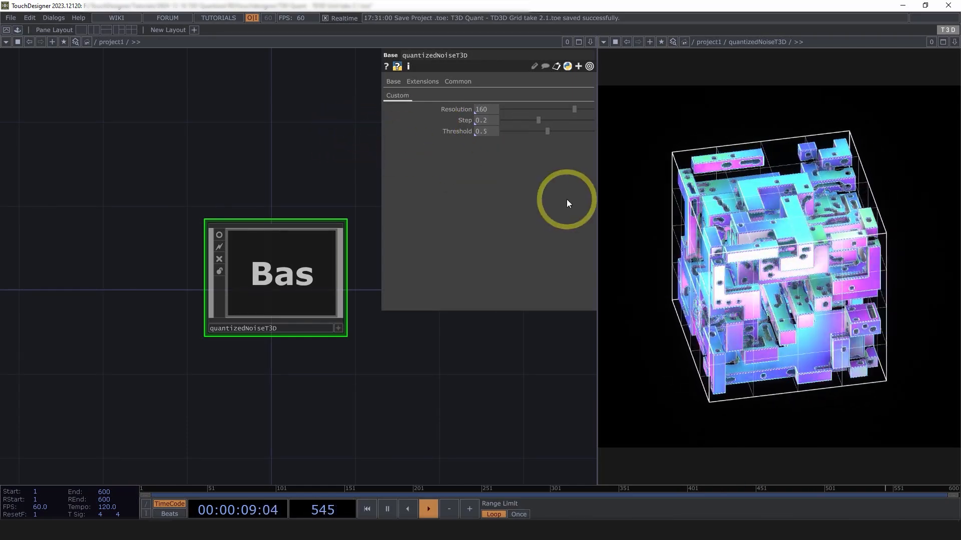
Go back inside quantizedNoiseT3D and set math2's Multiply to 10.
{"action": "key", "text": "i"}
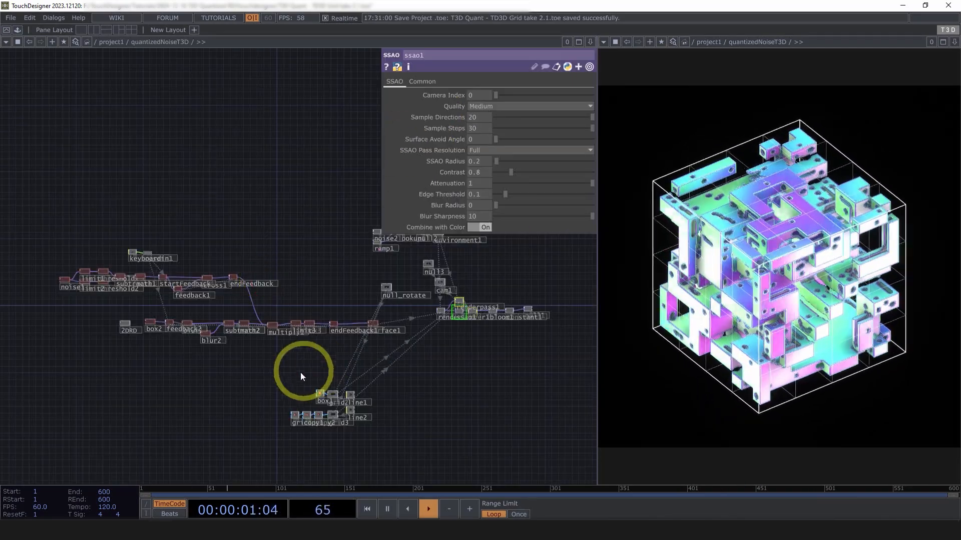
{"action": "scroll", "coordinate": [230, 346], "scroll_direction": "up", "scroll_amount": 4}
{"action": "scroll", "coordinate": [310, 331], "scroll_direction": "up", "scroll_amount": 3}
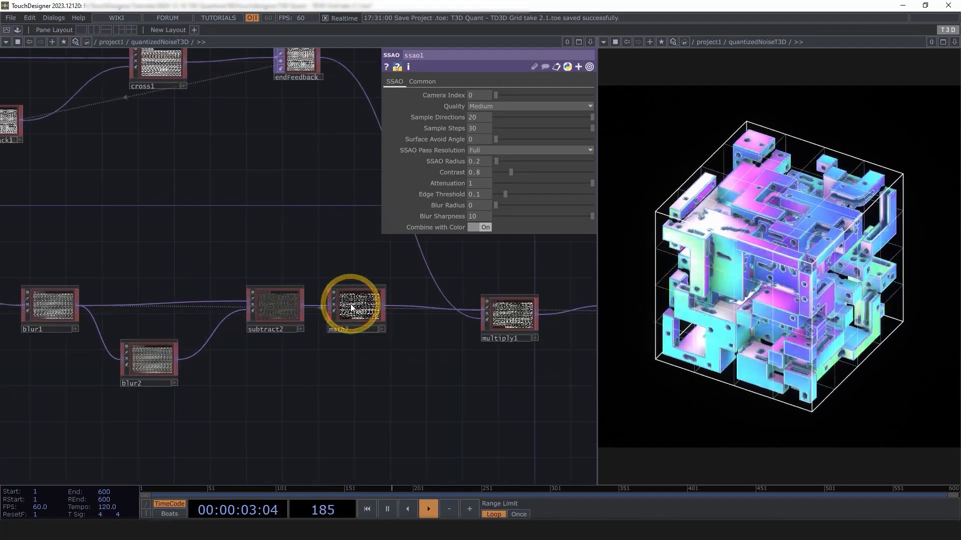
{"action": "left_click", "coordinate": [352, 303]}
{"action": "left_click", "coordinate": [463, 104]}
{"action": "type", "text": "10"}
{"action": "left_click", "coordinate": [333, 179]}
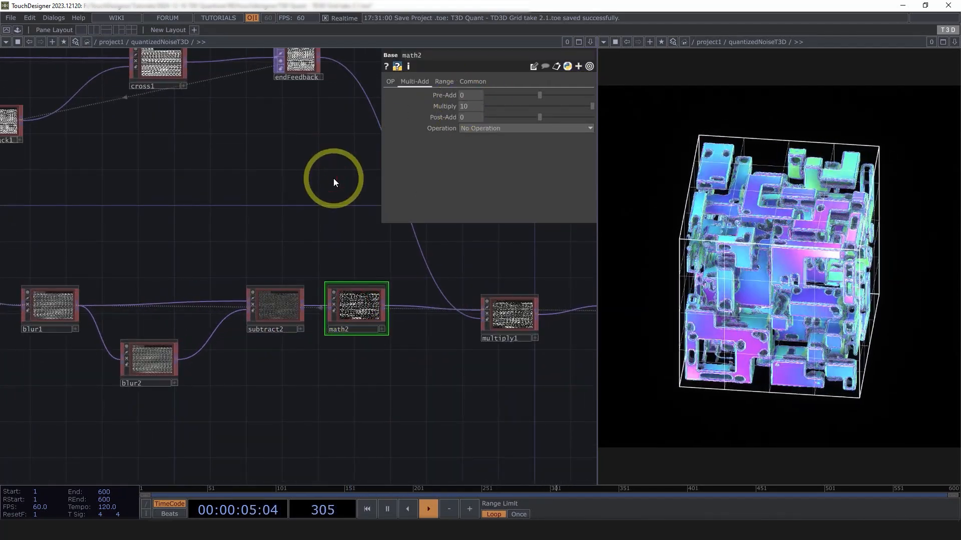
Try Multiply values of 5 and 7 on math2, and raise Multiply to 11.
{"action": "left_click", "coordinate": [471, 144]}
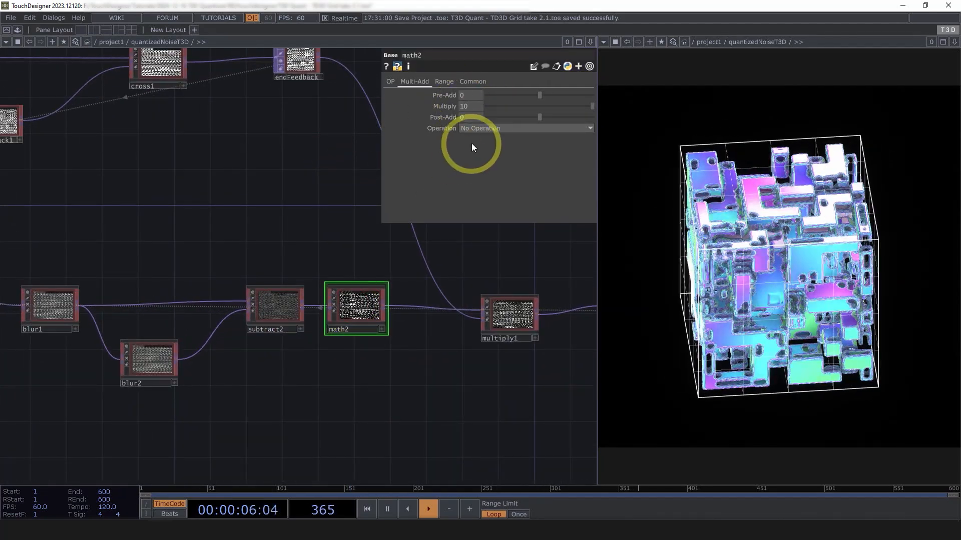
{"action": "left_click", "coordinate": [461, 107]}
{"action": "type", "text": "5"}
{"action": "left_click", "coordinate": [363, 154]}
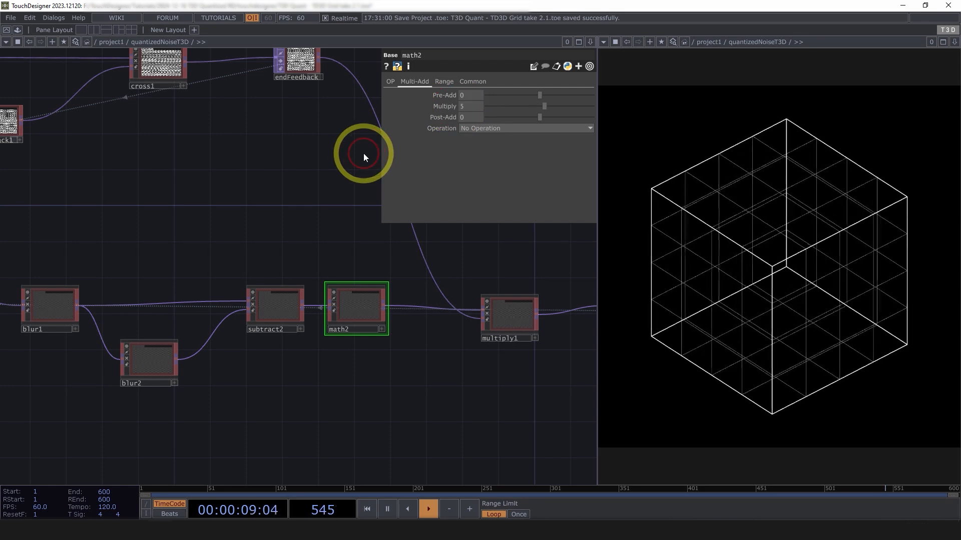
{"action": "left_click", "coordinate": [476, 106]}
{"action": "type", "text": "8"}
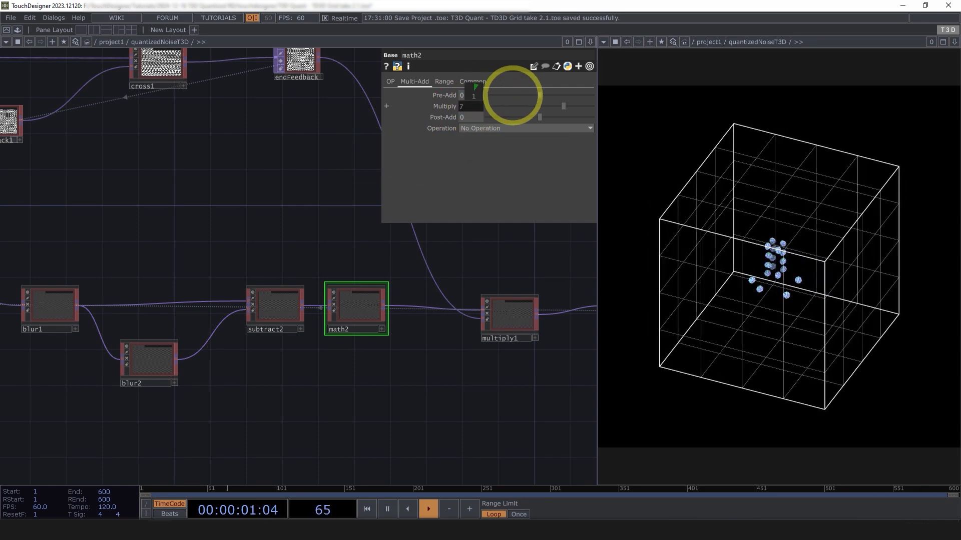
{"action": "key", "text": "Return"}
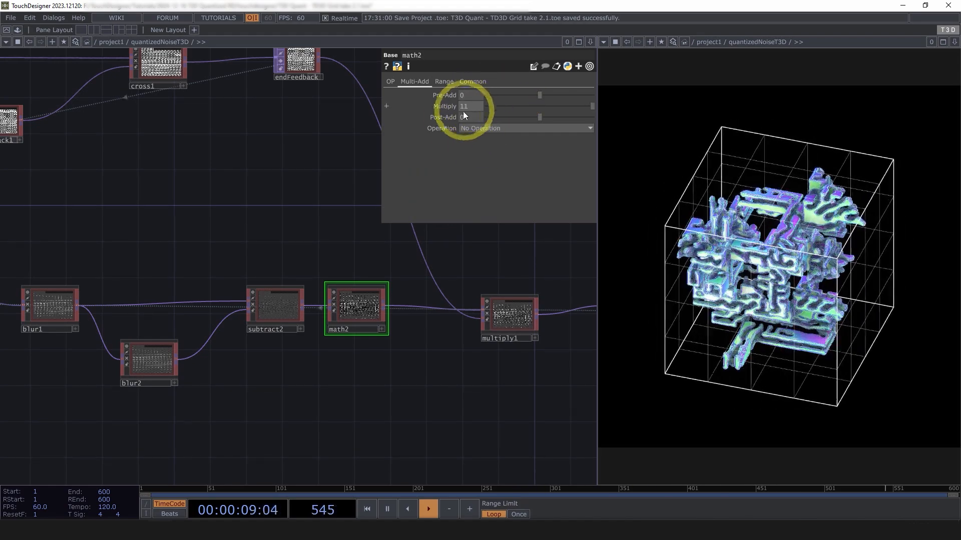
Try a Period of 4 on noise1, and set the Period to 1.
{"action": "scroll", "coordinate": [300, 232], "scroll_direction": "down", "scroll_amount": 6}
{"action": "scroll", "coordinate": [287, 214], "scroll_direction": "up", "scroll_amount": 4}
{"action": "left_click_drag", "start_coordinate": [295, 241], "coordinate": [513, 249]}
{"action": "left_click_drag", "start_coordinate": [277, 257], "coordinate": [314, 256]}
{"action": "left_click", "coordinate": [127, 207]}
{"action": "scroll", "coordinate": [127, 206], "scroll_direction": "up", "scroll_amount": 5}
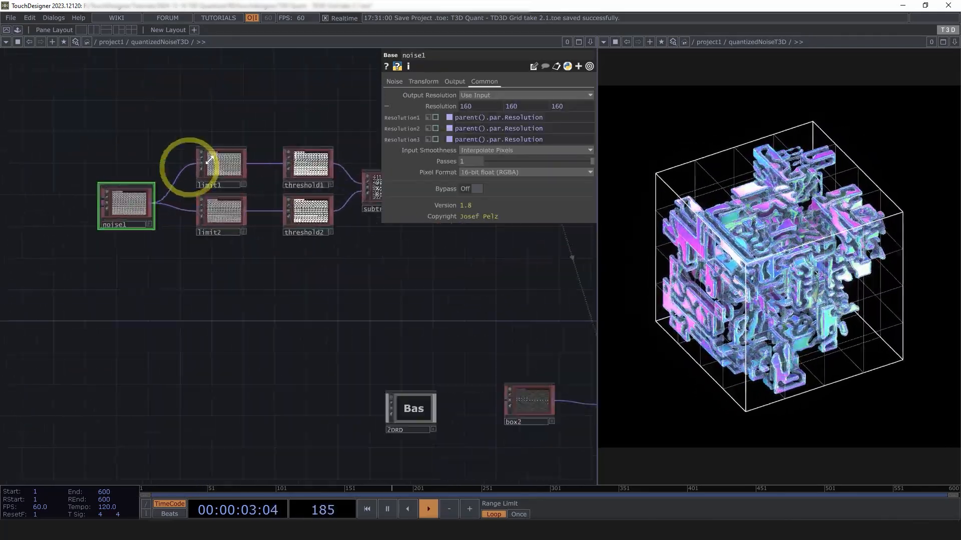
{"action": "left_click", "coordinate": [395, 81]}
{"action": "left_click_drag", "start_coordinate": [476, 332], "coordinate": [304, 304]}
{"action": "left_click", "coordinate": [459, 138]}
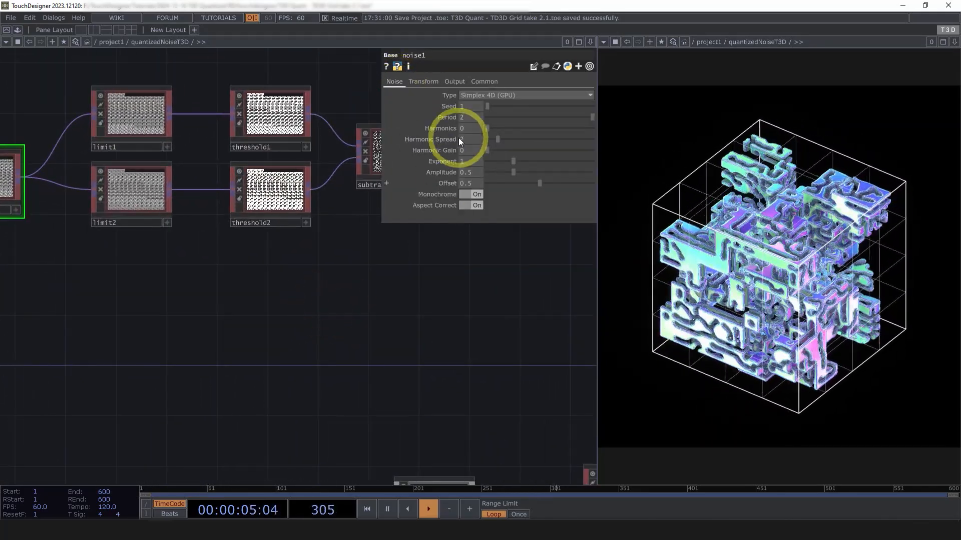
{"action": "left_click", "coordinate": [389, 292]}
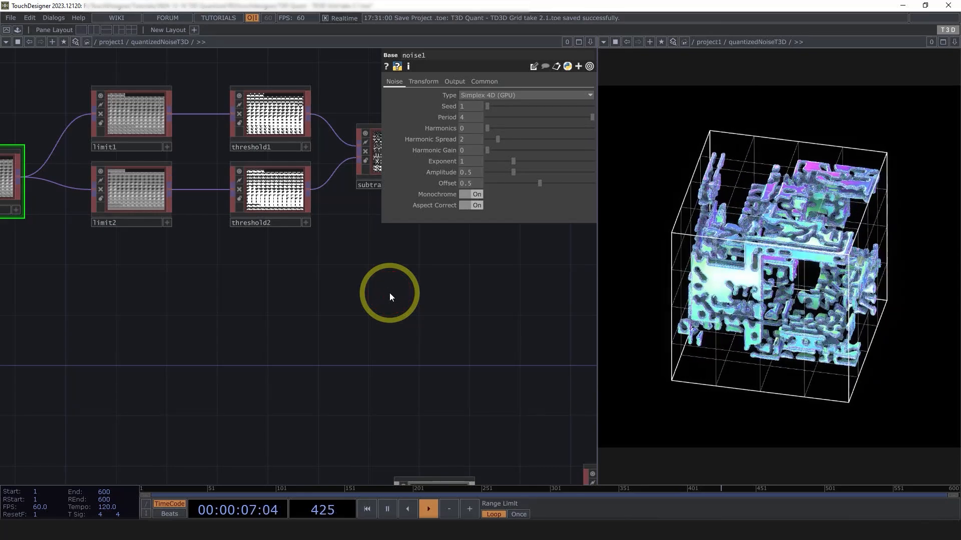
{"action": "left_click", "coordinate": [461, 118]}
{"action": "type", "text": "1"}
{"action": "left_click", "coordinate": [398, 289]}
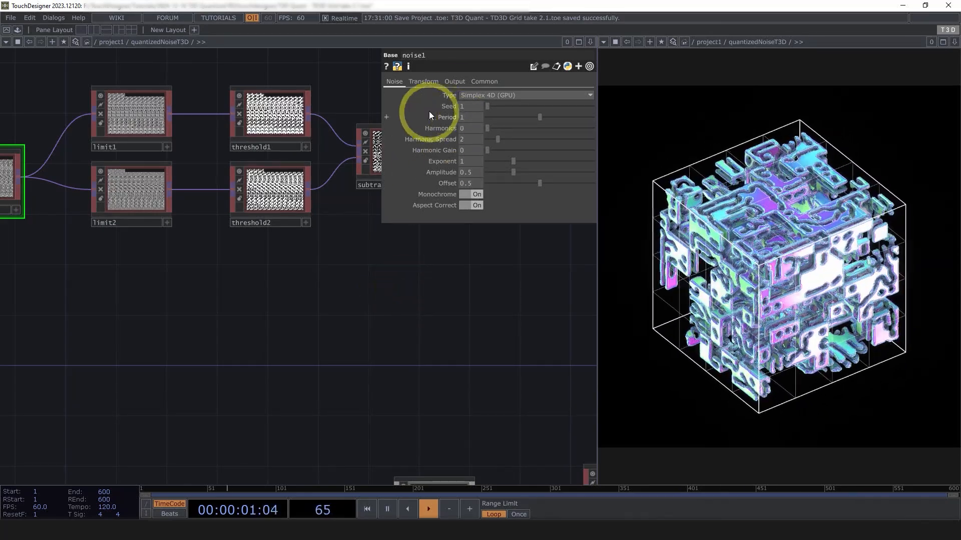
Lower the Threshold of the quantizedNoiseT3D base gradually to about 0.16.
{"action": "left_click_drag", "start_coordinate": [384, 338], "coordinate": [514, 357]}
{"action": "scroll", "coordinate": [133, 215], "scroll_direction": "up", "scroll_amount": 6}
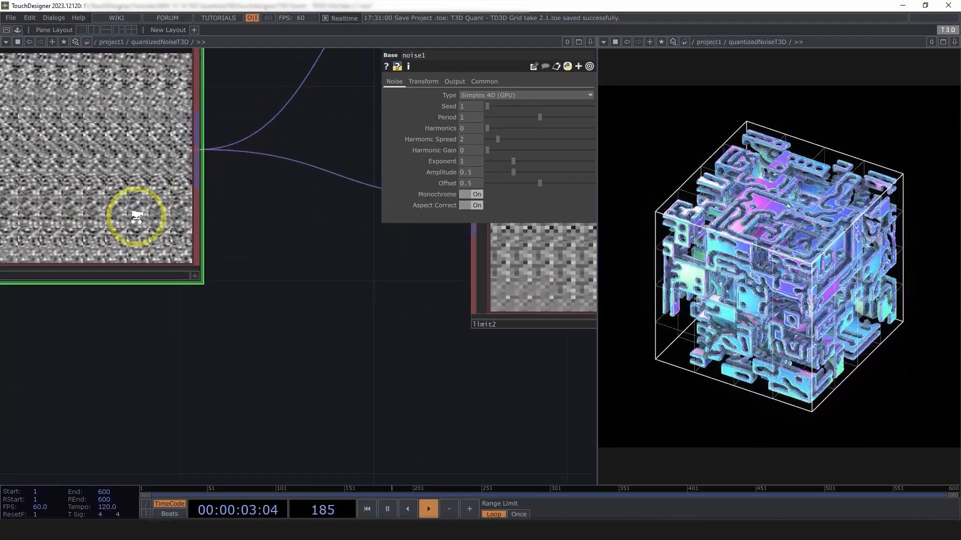
{"action": "scroll", "coordinate": [135, 216], "scroll_direction": "down", "scroll_amount": 6}
{"action": "left_click_drag", "start_coordinate": [261, 318], "coordinate": [245, 316]}
{"action": "key", "text": "u"}
{"action": "left_click_drag", "start_coordinate": [305, 351], "coordinate": [235, 315]}
{"action": "scroll", "coordinate": [189, 259], "scroll_direction": "down", "scroll_amount": 3}
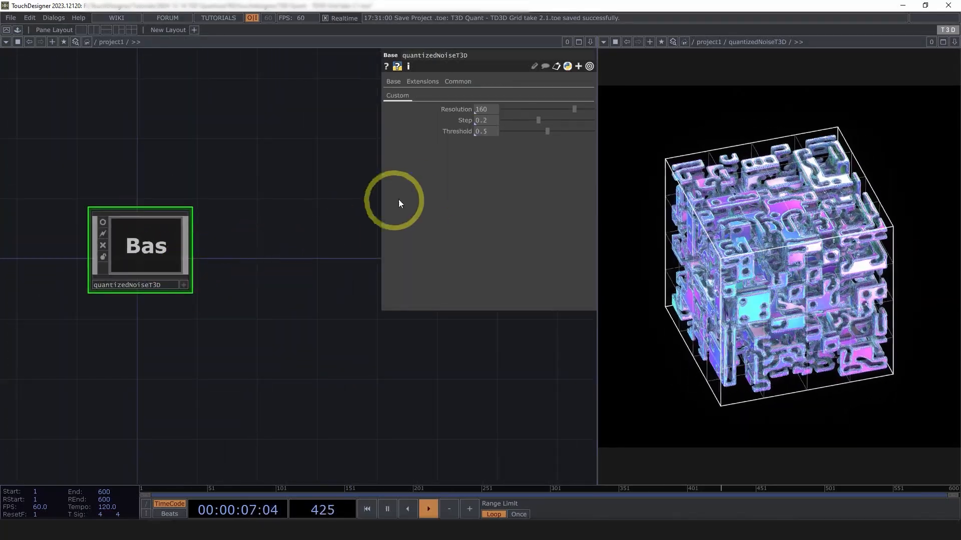
{"action": "left_click_drag", "start_coordinate": [548, 132], "coordinate": [535, 132]}
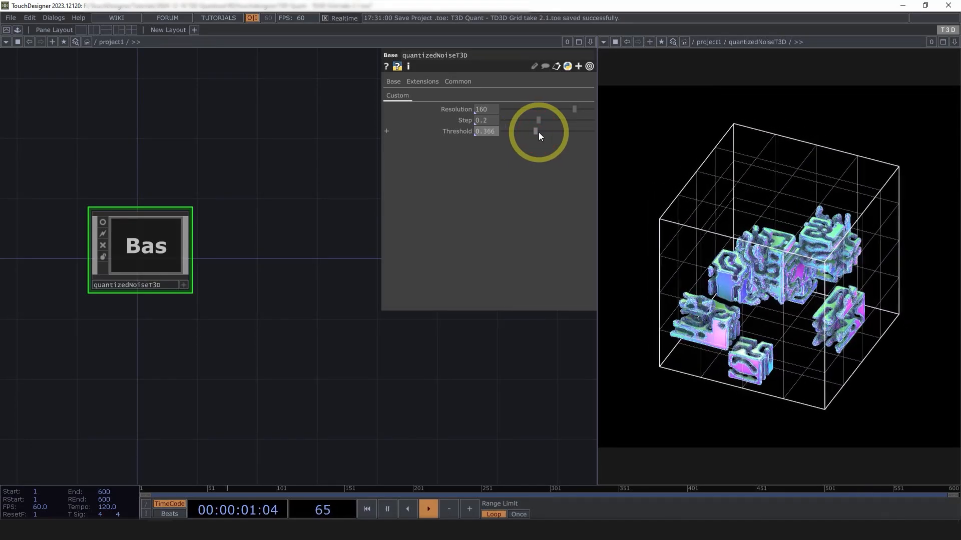
{"action": "left_click_drag", "start_coordinate": [549, 141], "coordinate": [519, 133]}
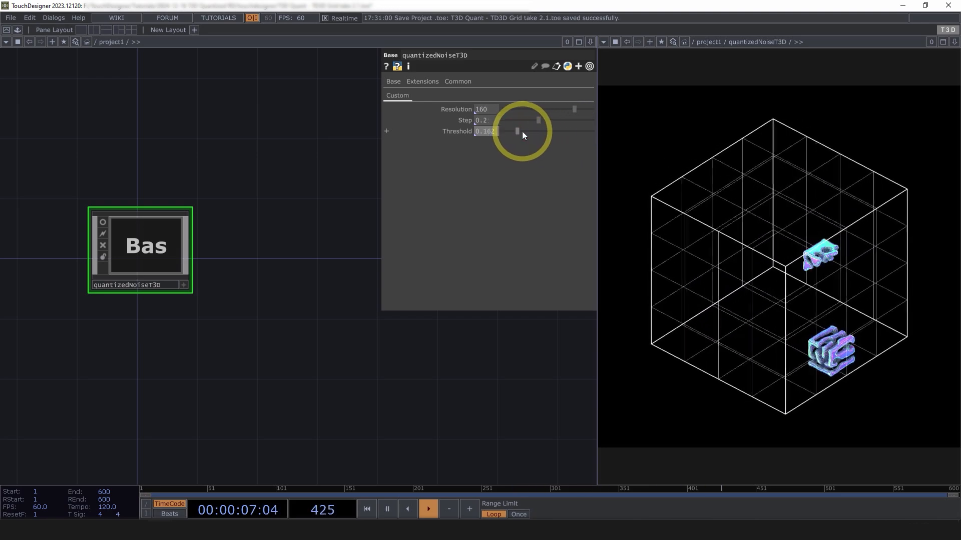
Examine the outputs of the threshold operators and subtract1 inside quantizedNoiseT3D.
{"action": "double_click", "coordinate": [149, 238]}
{"action": "left_click_drag", "start_coordinate": [318, 291], "coordinate": [233, 361]}
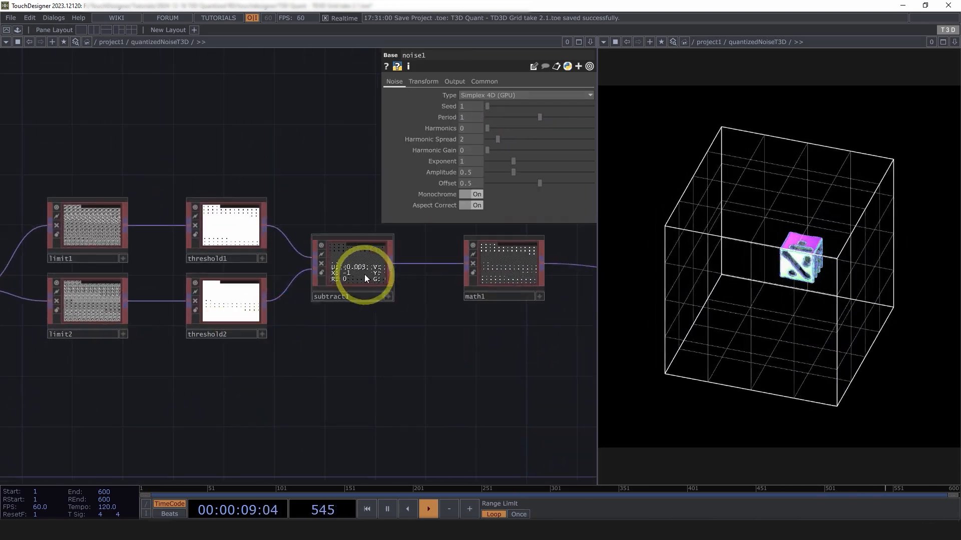
{"action": "scroll", "coordinate": [364, 274], "scroll_direction": "up", "scroll_amount": 5}
{"action": "scroll", "coordinate": [483, 326], "scroll_direction": "down", "scroll_amount": 5}
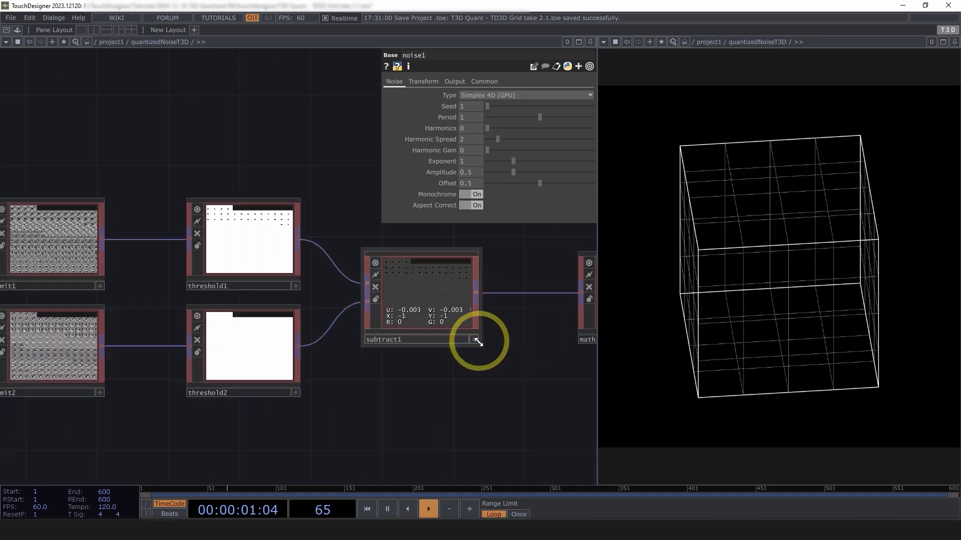
{"action": "left_click_drag", "start_coordinate": [488, 375], "coordinate": [434, 364]}
{"action": "scroll", "coordinate": [420, 390], "scroll_direction": "down", "scroll_amount": 2}
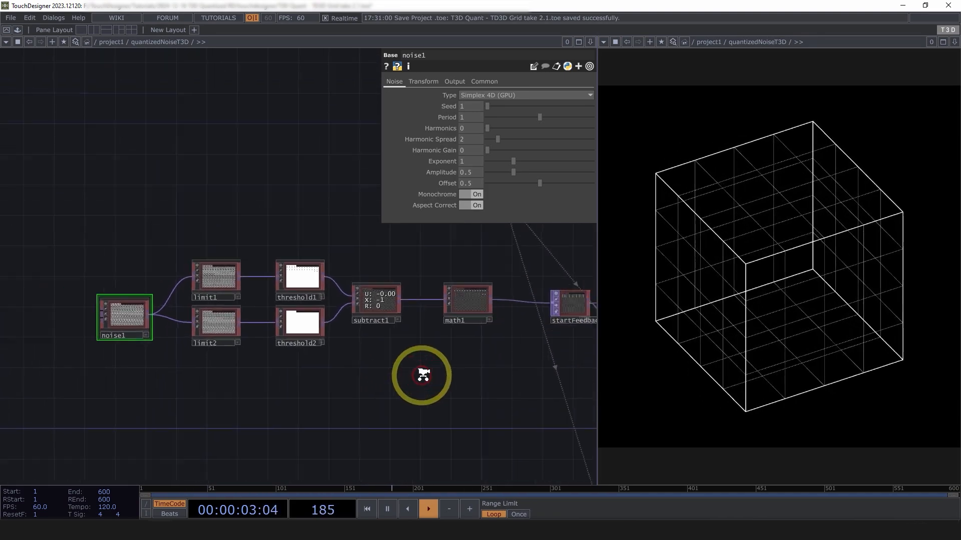
Go up to the quantizedNoiseT3D base, try a Threshold of 0.6, and set Threshold to 0.5.
{"action": "key", "text": "u"}
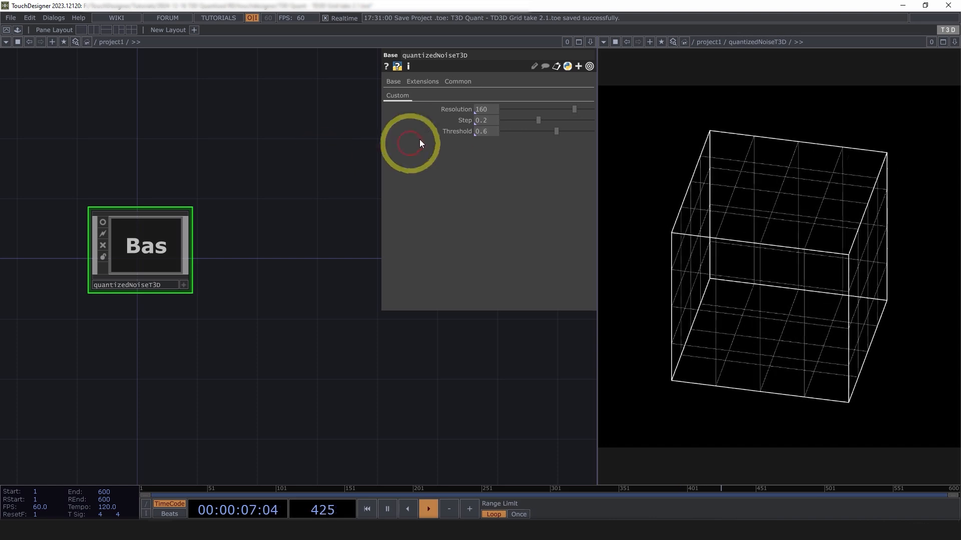
{"action": "left_click", "coordinate": [485, 131]}
{"action": "type", "text": "0.6"}
{"action": "key", "text": "Return"}
{"action": "type", "text": "5"}
{"action": "left_click", "coordinate": [306, 163]}
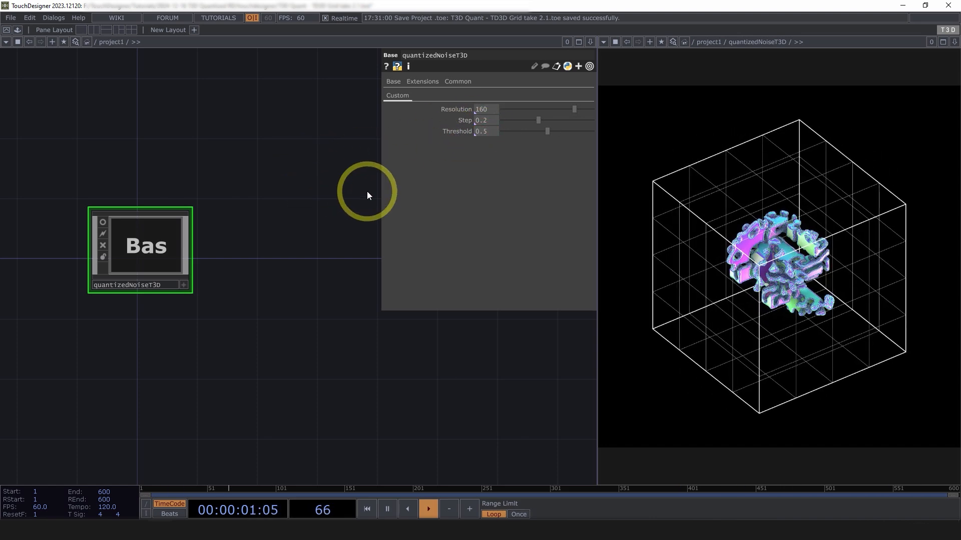
Go back inside quantizedNoiseT3D and set math2's Multiply to 20.
{"action": "key", "text": "i"}
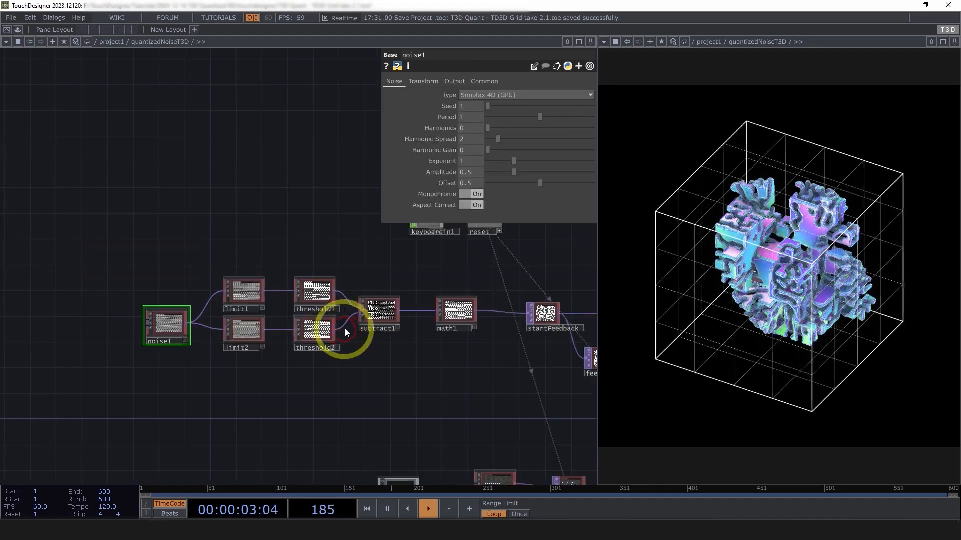
{"action": "scroll", "coordinate": [304, 273], "scroll_direction": "down", "scroll_amount": 5}
{"action": "scroll", "coordinate": [408, 332], "scroll_direction": "up", "scroll_amount": 10}
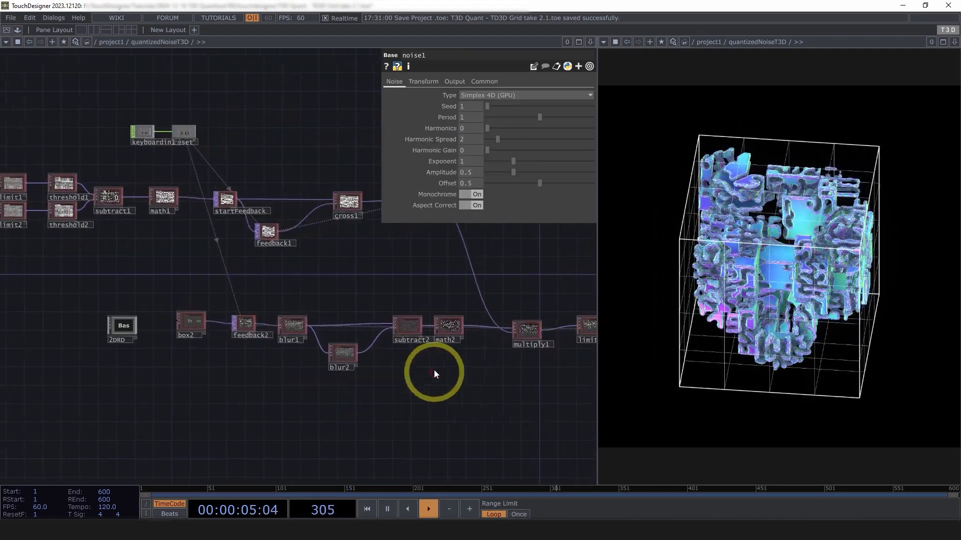
{"action": "left_click", "coordinate": [469, 305]}
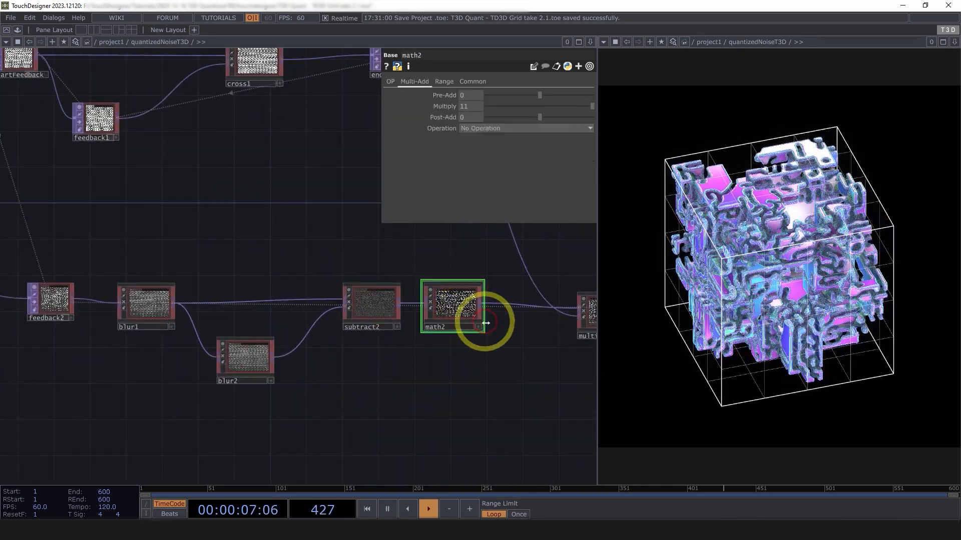
{"action": "left_click_drag", "start_coordinate": [468, 107], "coordinate": [440, 107]}
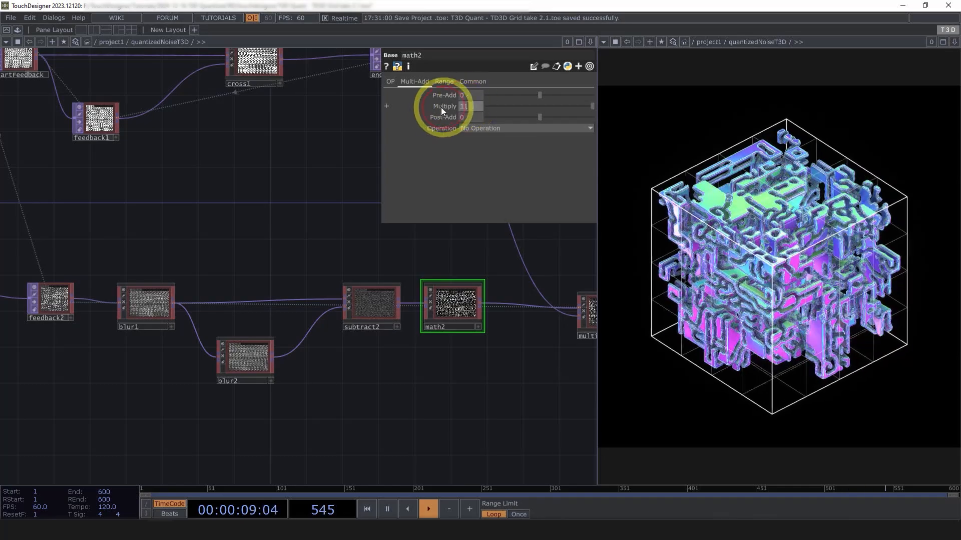
{"action": "type", "text": "20"}
{"action": "left_click", "coordinate": [354, 156]}
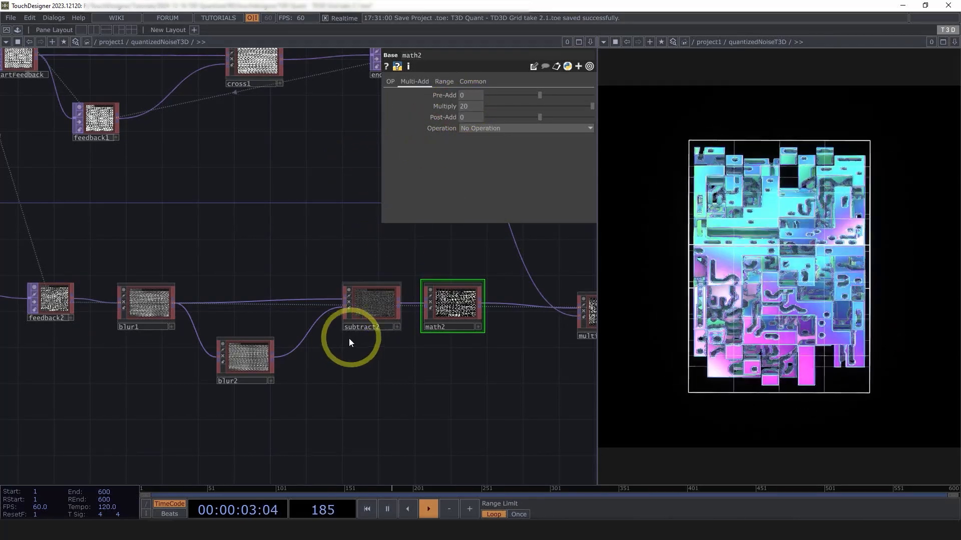
Select blur1 and blur2 together and turn on Double Steps for both.
{"action": "scroll", "coordinate": [315, 349], "scroll_direction": "down", "scroll_amount": 2}
{"action": "left_click", "coordinate": [206, 321]}
{"action": "scroll", "coordinate": [270, 367], "scroll_direction": "up", "scroll_amount": 2}
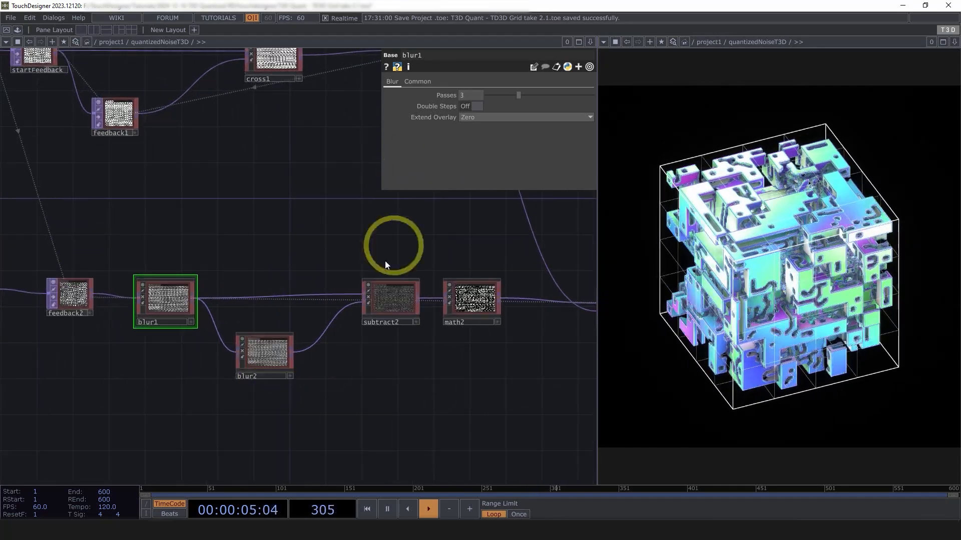
{"action": "left_click_drag", "start_coordinate": [288, 409], "coordinate": [179, 288]}
{"action": "left_click", "coordinate": [464, 105]}
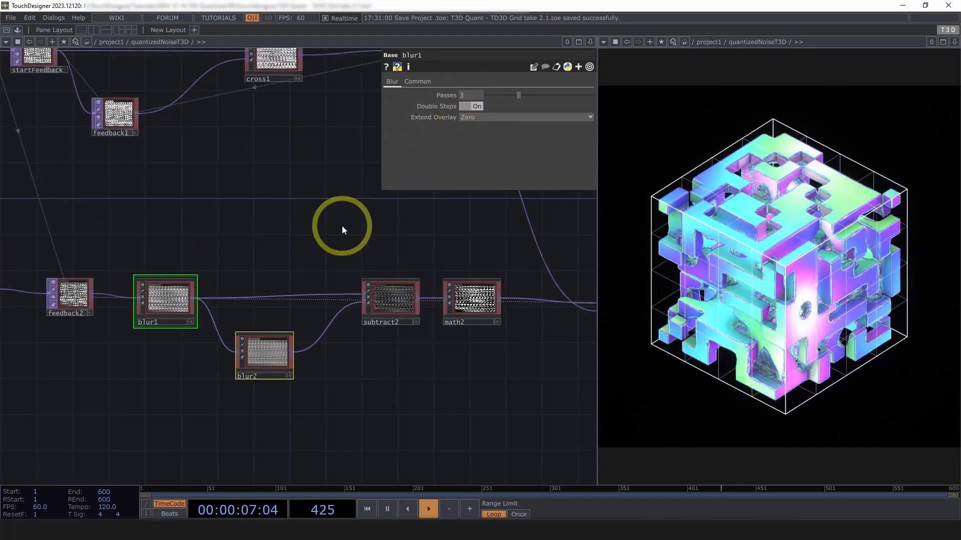
{"action": "left_click_drag", "start_coordinate": [301, 271], "coordinate": [360, 280]}
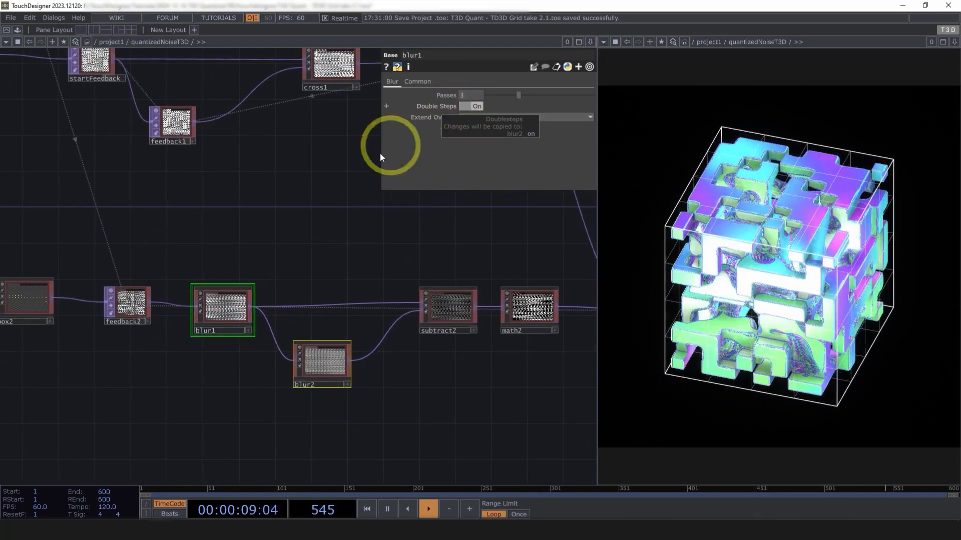
{"action": "scroll", "coordinate": [343, 215], "scroll_direction": "down", "scroll_amount": 3}
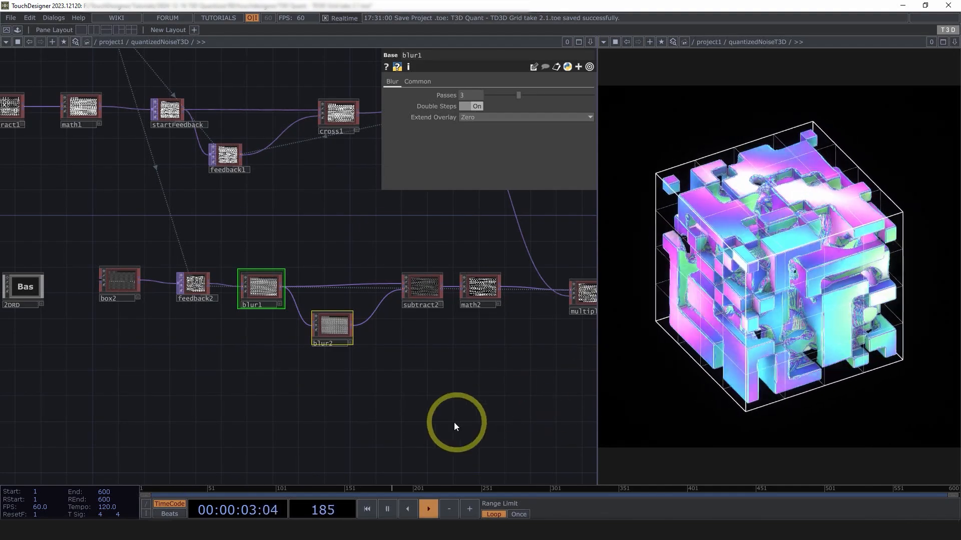
Go up to the quantizedNoiseT3D base, try a Step of 0.1, and set Step to 0.05.
{"action": "scroll", "coordinate": [451, 421], "scroll_direction": "down", "scroll_amount": 5}
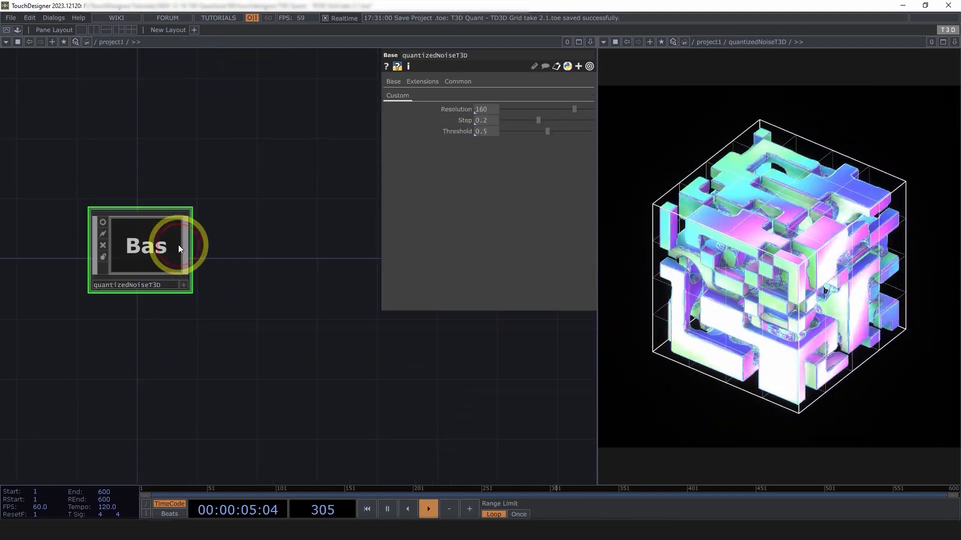
{"action": "double_click", "coordinate": [181, 244]}
{"action": "scroll", "coordinate": [389, 277], "scroll_direction": "down", "scroll_amount": 3}
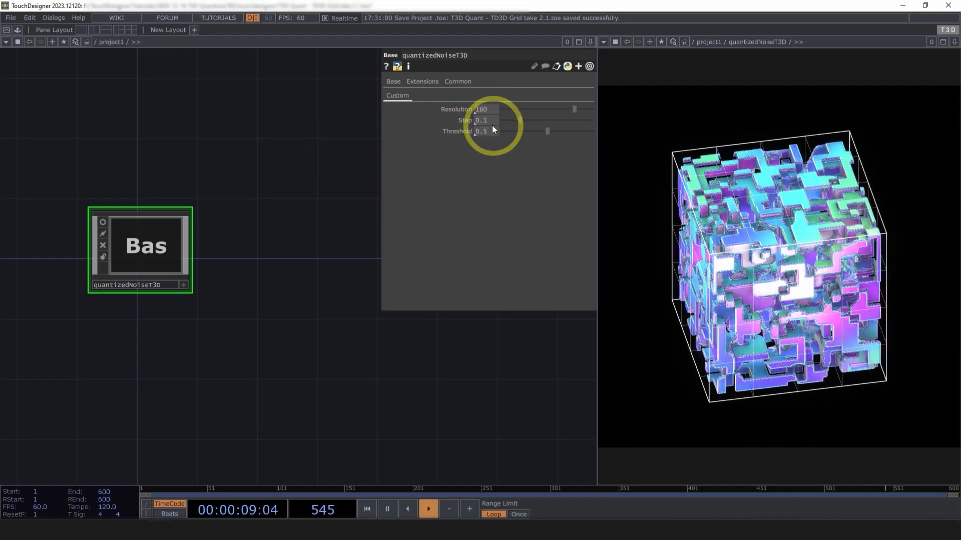
{"action": "middle_click_drag", "start_coordinate": [489, 122], "coordinate": [408, 120]}
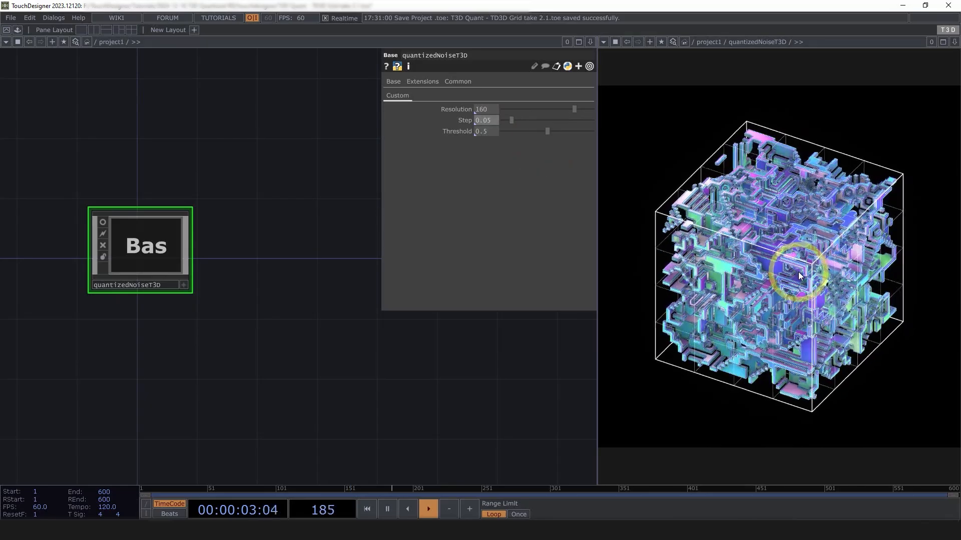
Go back inside quantizedNoiseT3D and set noise1's Exponent to 1.3 and Period to 3, trying a Period of 2 first.
{"action": "double_click", "coordinate": [183, 239]}
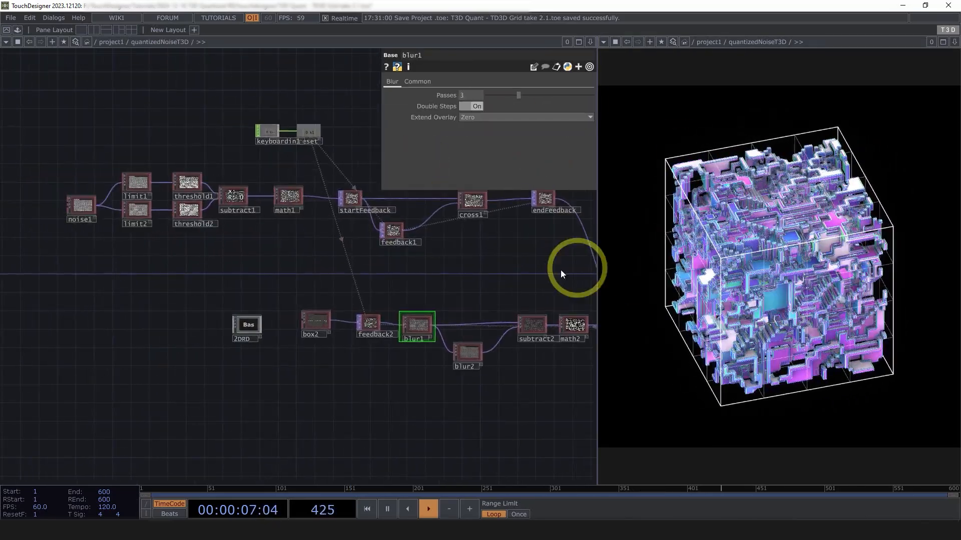
{"action": "scroll", "coordinate": [560, 269], "scroll_direction": "down", "scroll_amount": 4}
{"action": "scroll", "coordinate": [361, 266], "scroll_direction": "up", "scroll_amount": 5}
{"action": "left_click", "coordinate": [356, 252]}
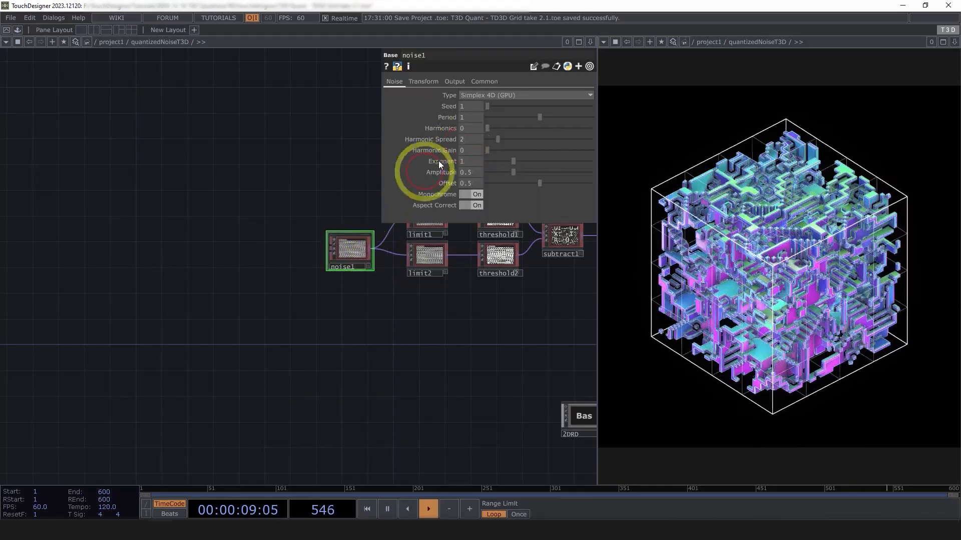
{"action": "left_click_drag", "start_coordinate": [538, 116], "coordinate": [602, 120]}
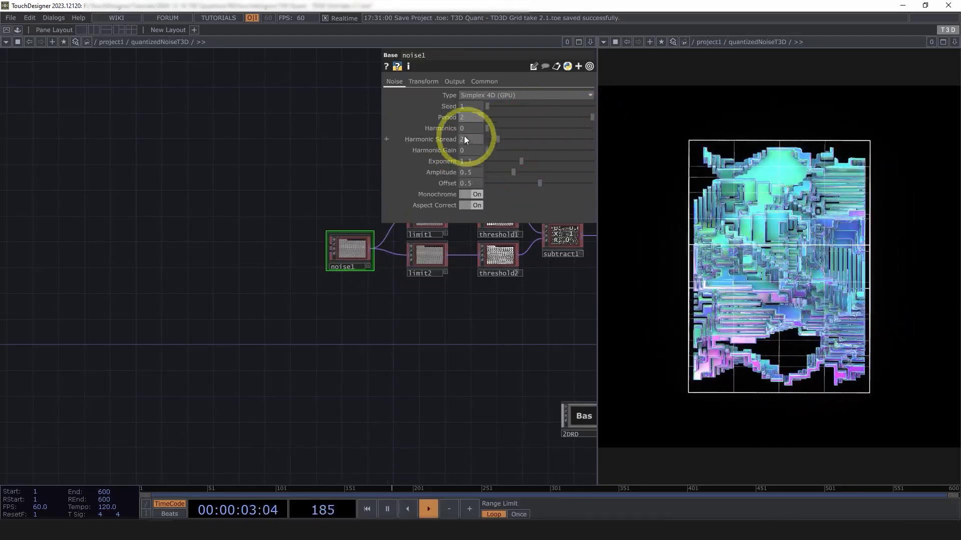
{"action": "mouse_move", "coordinate": [469, 115]}
{"action": "middle_mouse_down"}
{"action": "mouse_move", "coordinate": [487, 104]}
{"action": "mouse_move", "coordinate": [469, 112]}
{"action": "middle_mouse_up"}
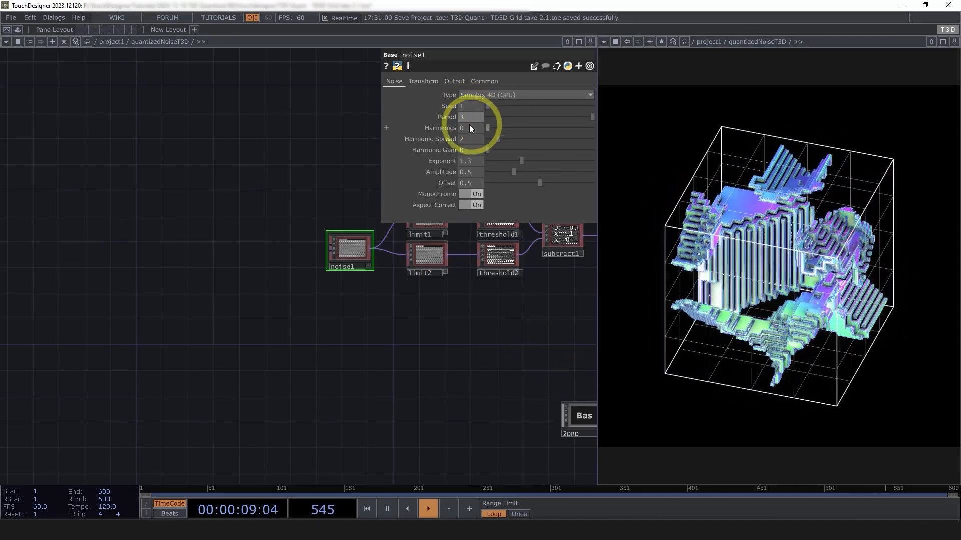
{"action": "left_click_drag", "start_coordinate": [328, 330], "coordinate": [248, 306]}
{"action": "scroll", "coordinate": [248, 306], "scroll_direction": "down", "scroll_amount": 5}
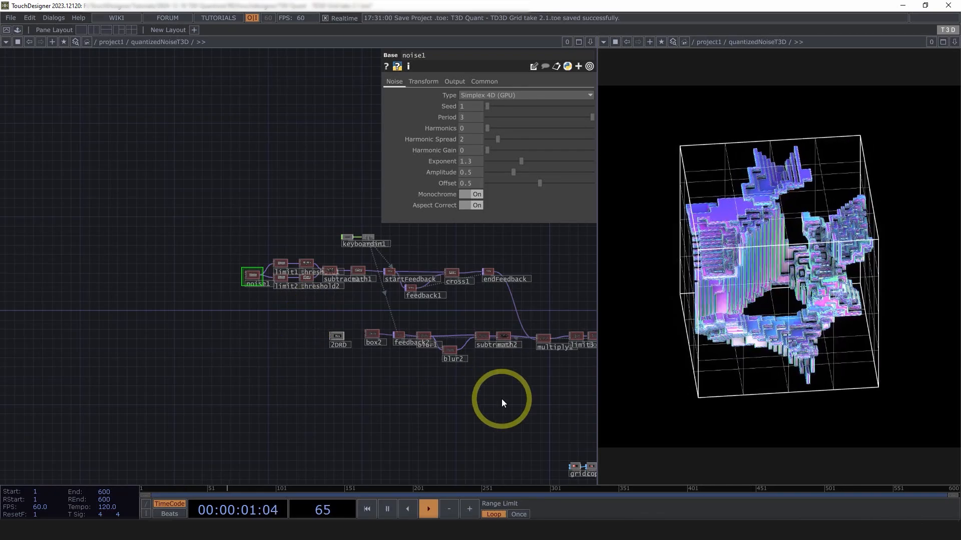
{"action": "left_click_drag", "start_coordinate": [502, 401], "coordinate": [289, 398]}
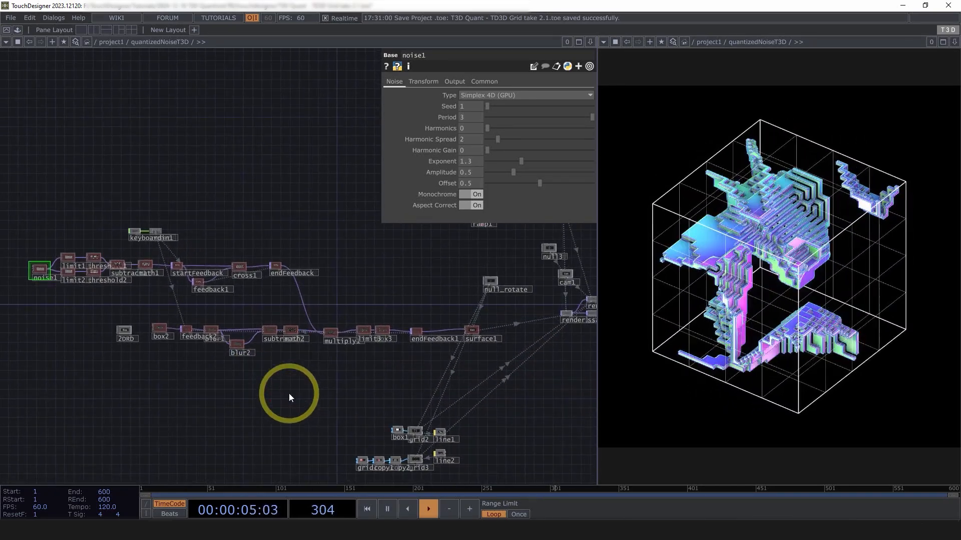